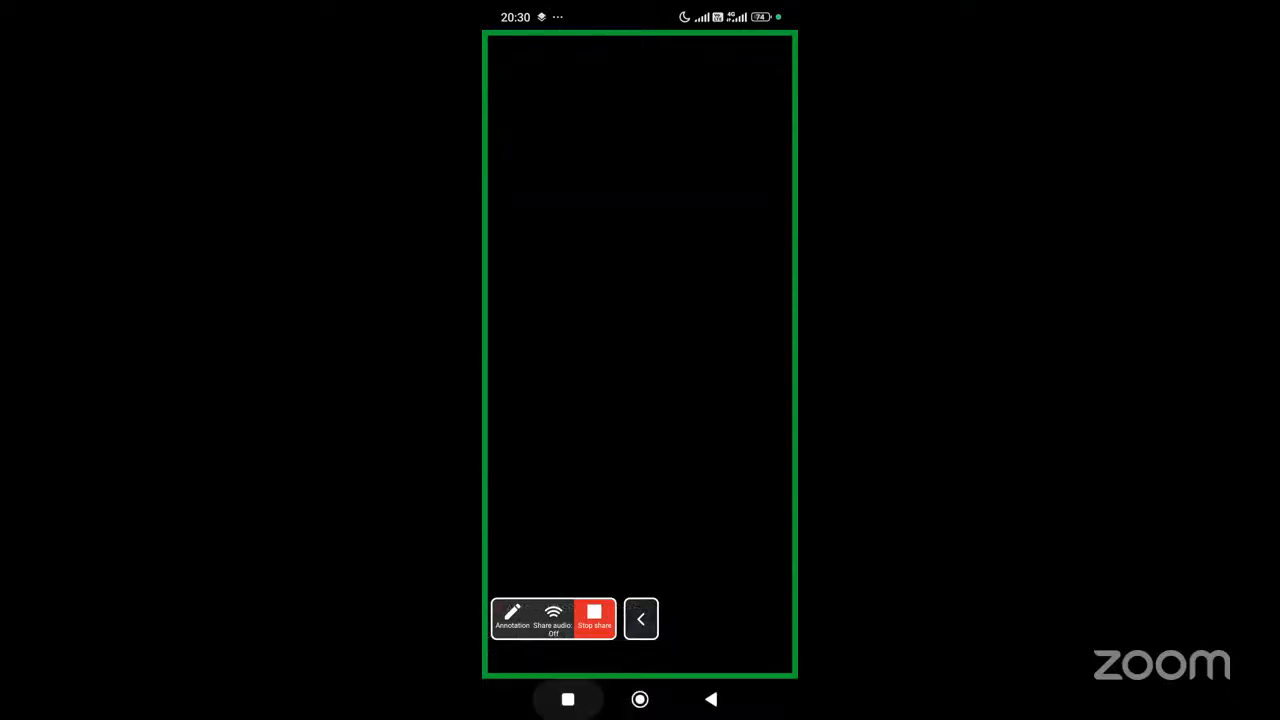
# Step: Switch to WhatsApp Business and open the student scores spreadsheet from the Data Analytics Course group chat
pyautogui.click(568, 699)
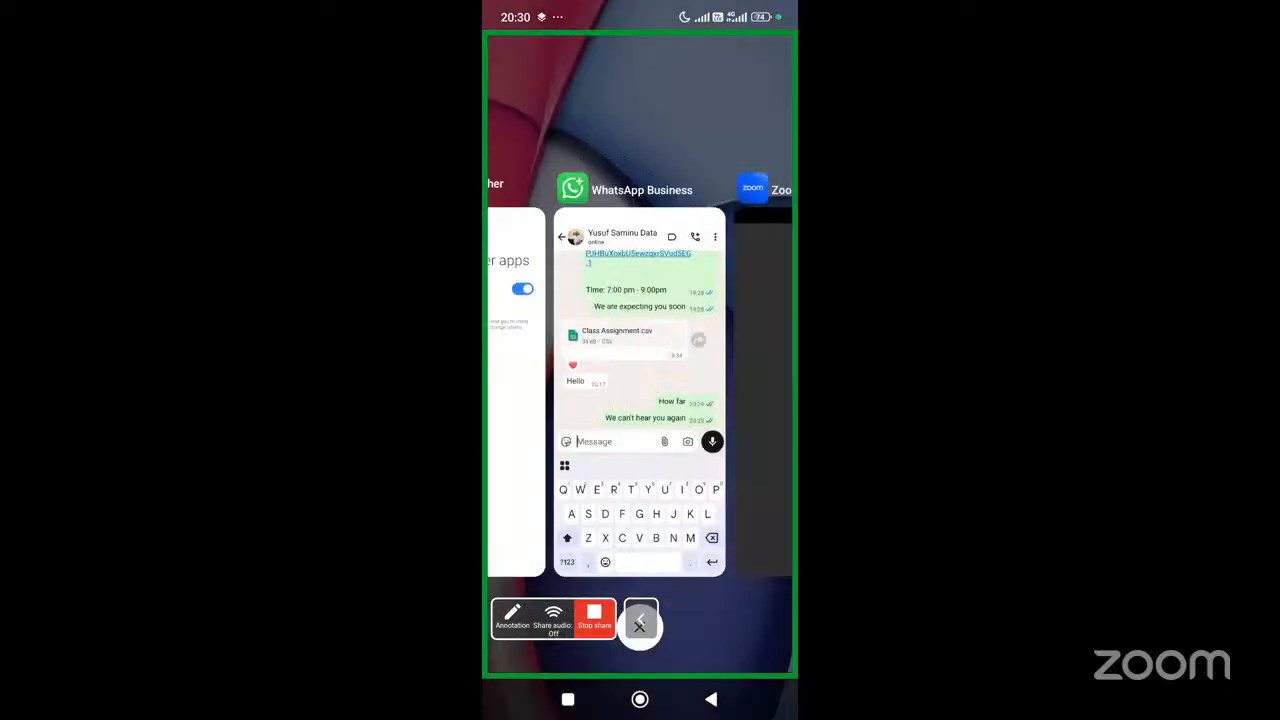
pyautogui.click(512, 380)
pyautogui.click(641, 619)
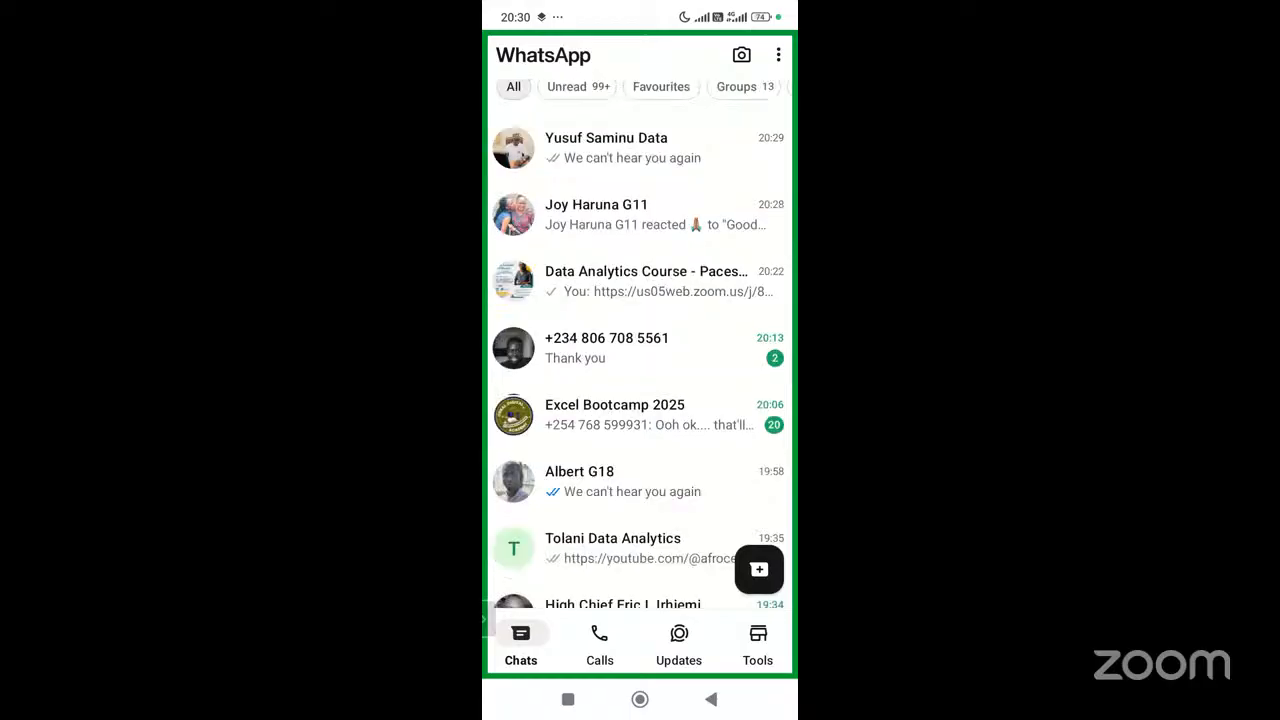
pyautogui.click(640, 361)
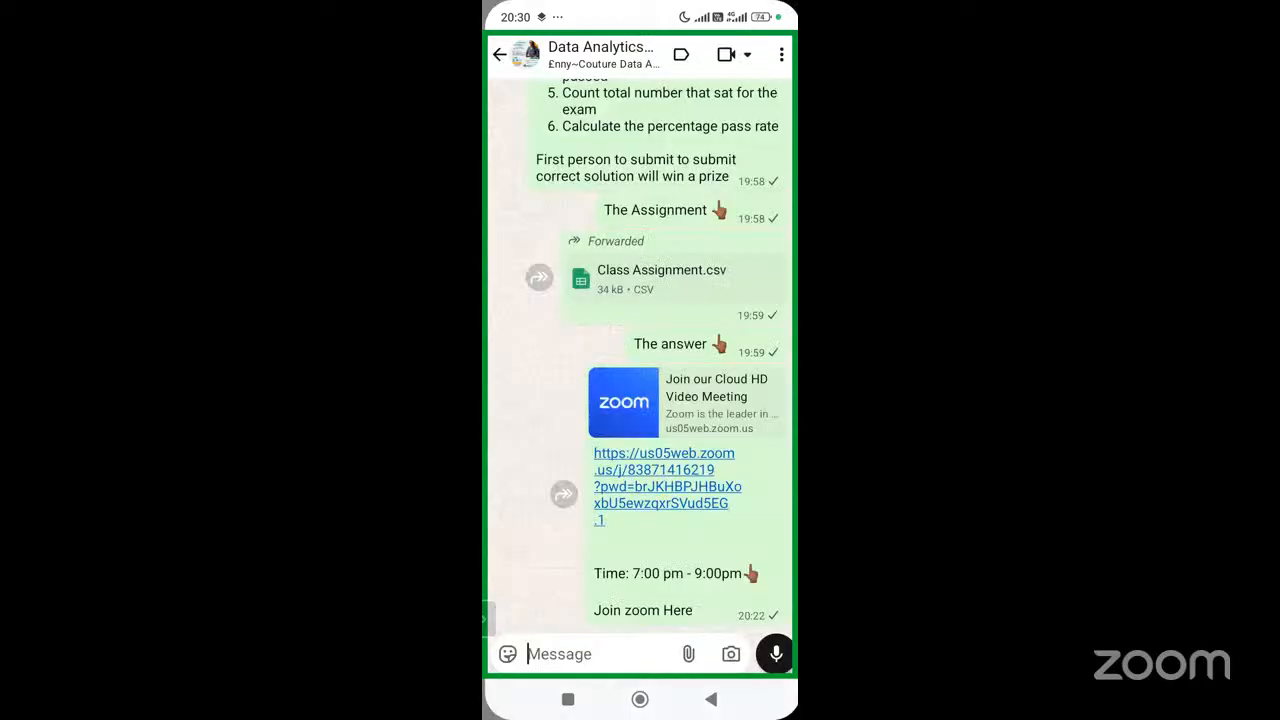
pyautogui.scroll(10, 648, 371)
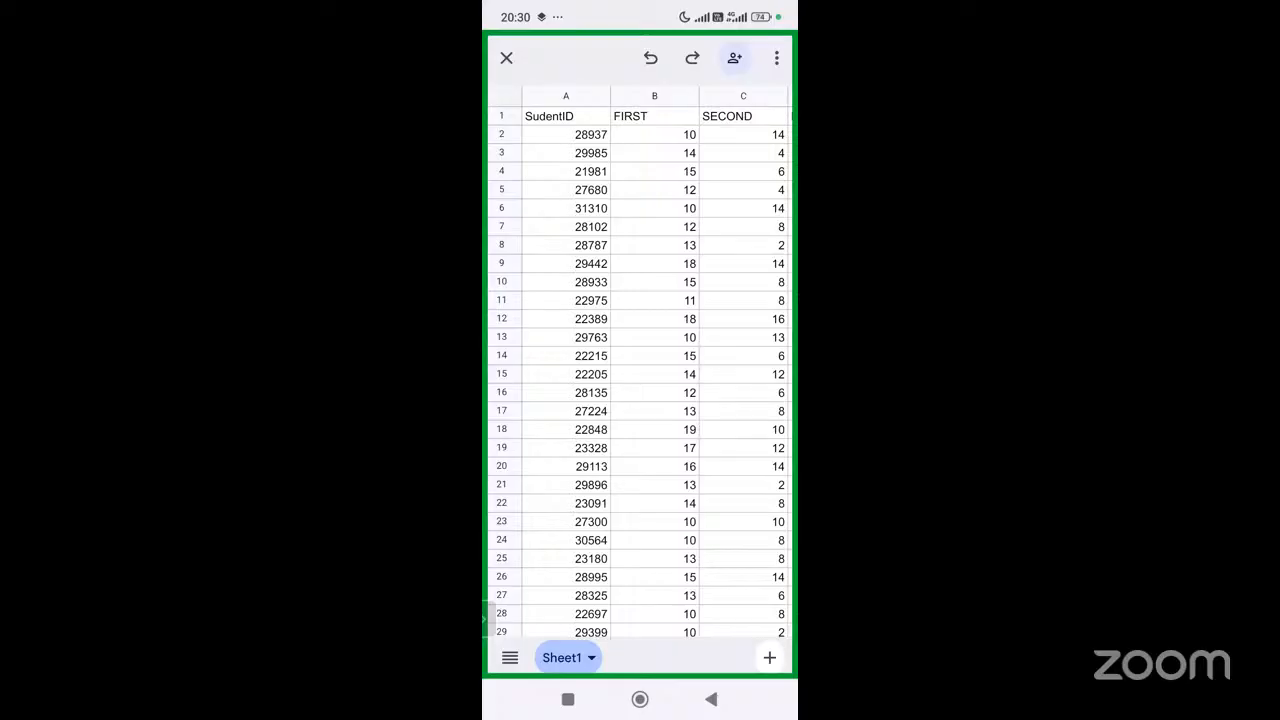
# Step: Examine the student ID, FIRST, SECOND and EXAM columns in the first rows of Sheet1
pyautogui.hscroll(3, 658, 363)
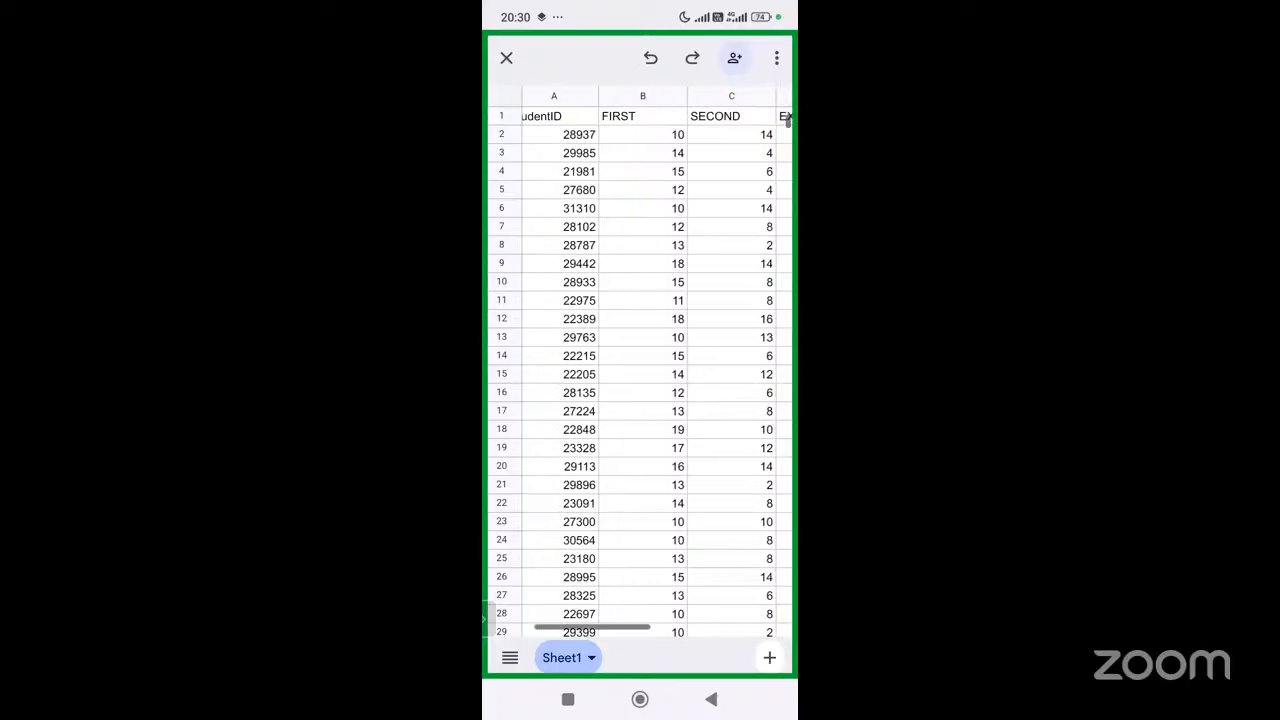
pyautogui.hscroll(-3, 640, 362)
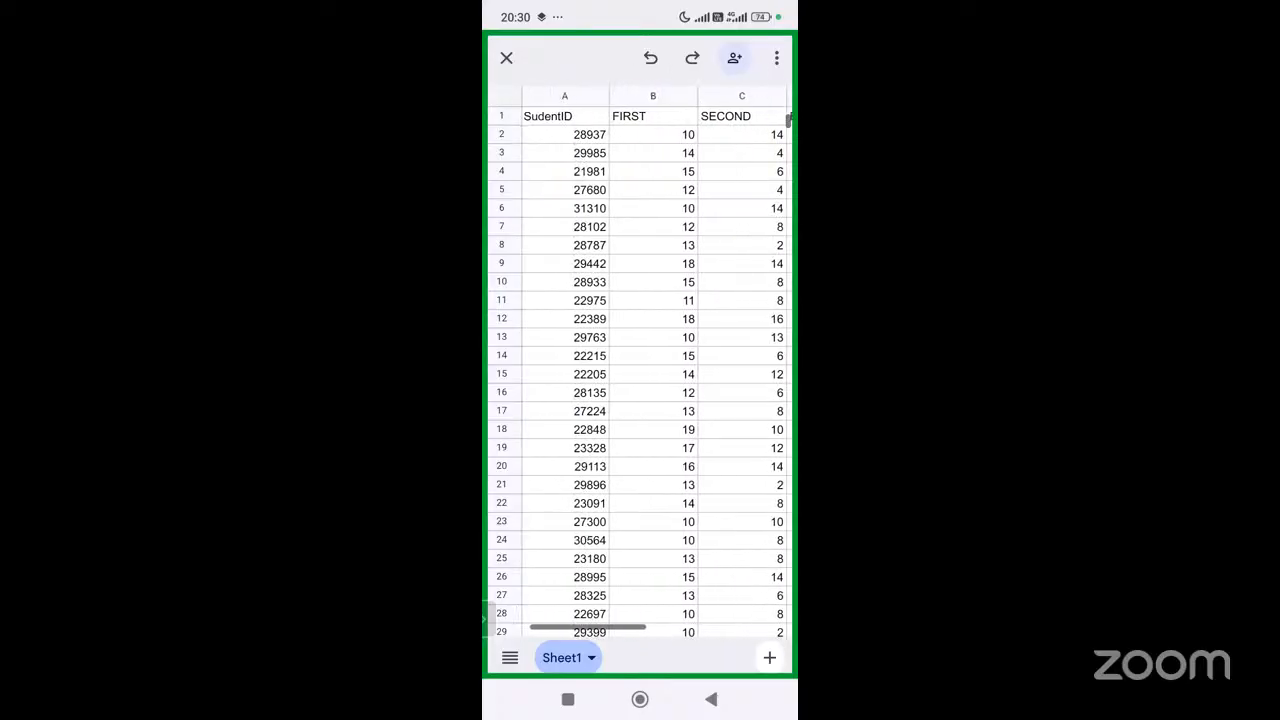
pyautogui.scroll(-2, 640, 363)
pyautogui.scroll(2, 640, 362)
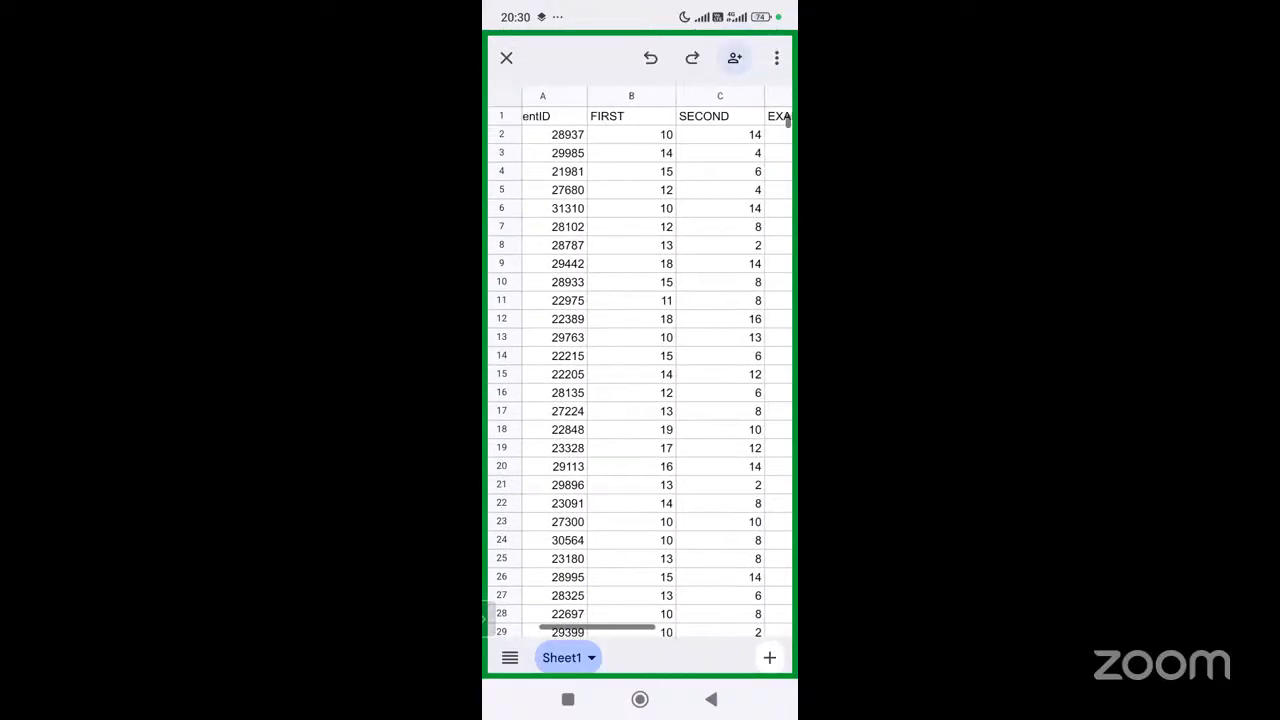
pyautogui.hscroll(1, 640, 363)
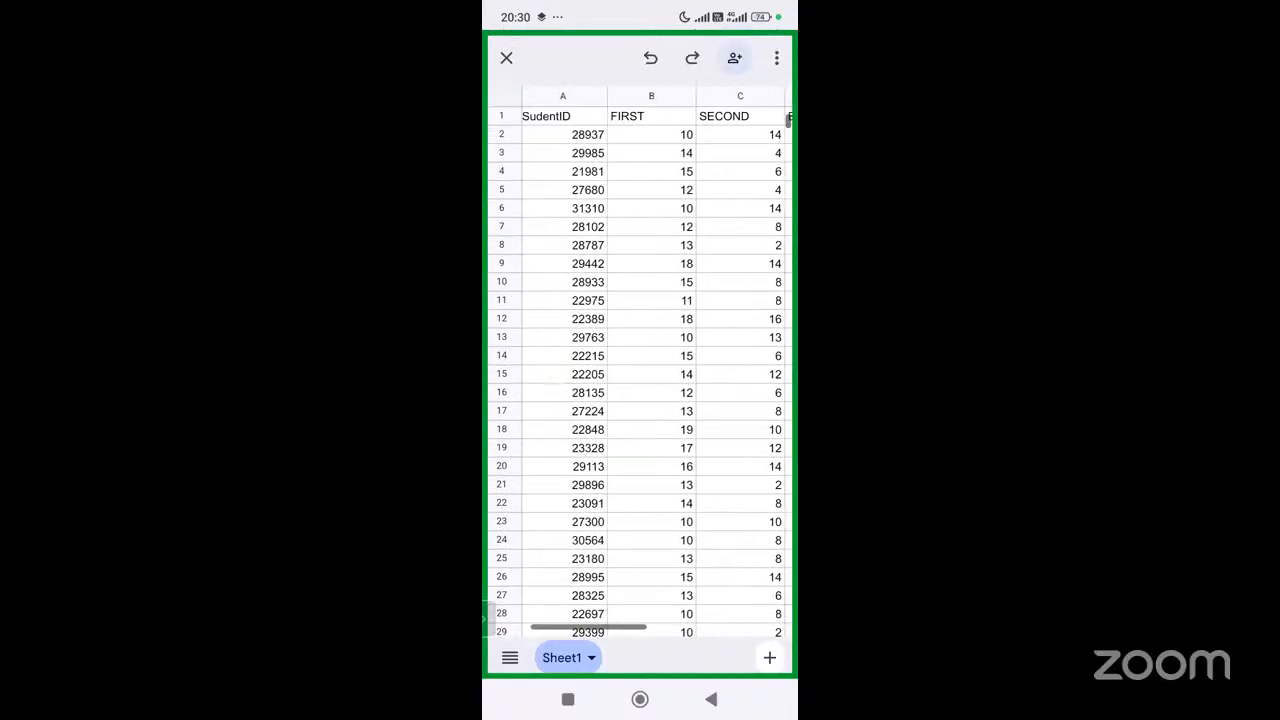
pyautogui.scroll(-5, 640, 363)
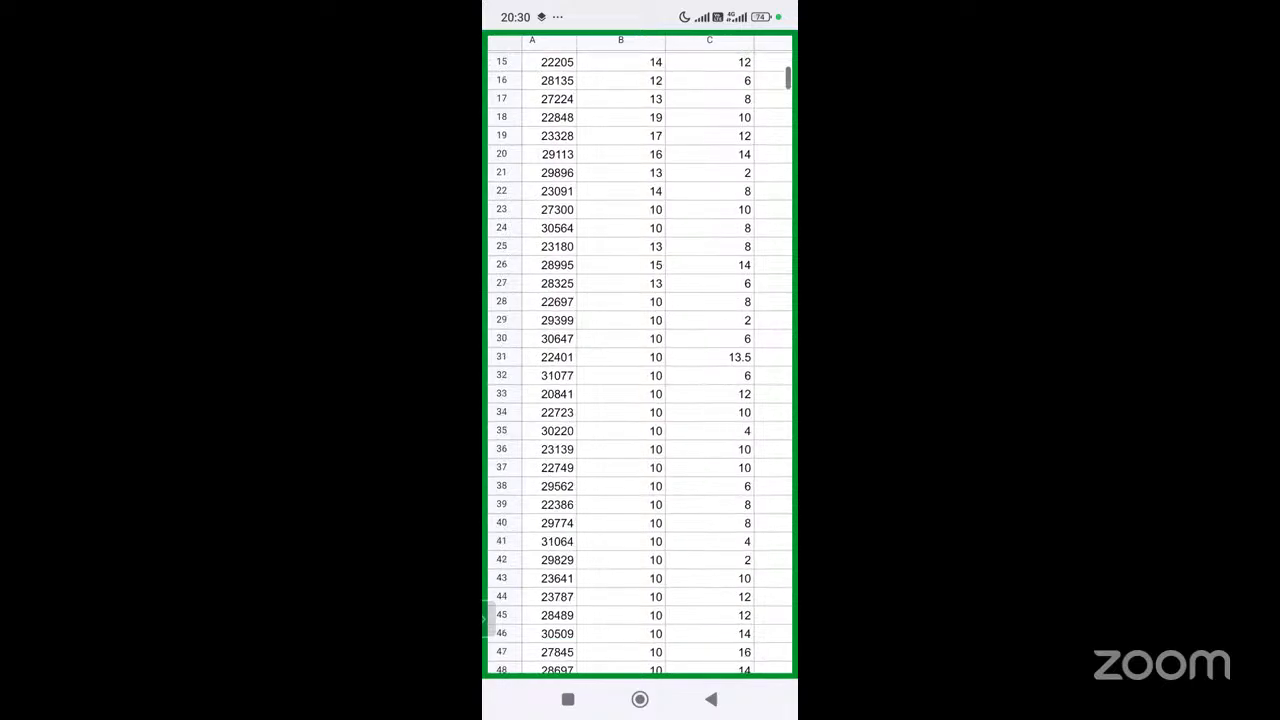
pyautogui.scroll(5, 640, 363)
pyautogui.hscroll(1, 640, 363)
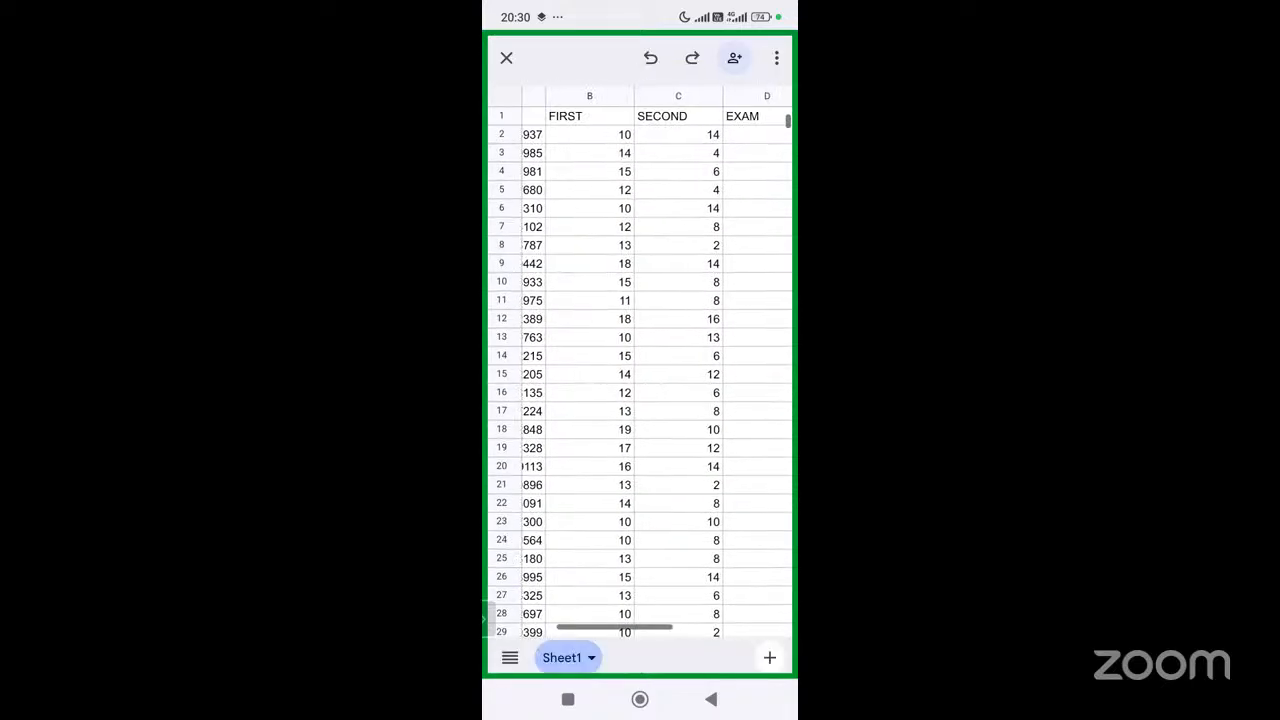
pyautogui.hscroll(-1, 640, 363)
# Step: Review the student ID column down to about rows 670 to 690 and inspect the IDs containing a slash up close
pyautogui.scroll(-10, 640, 363)
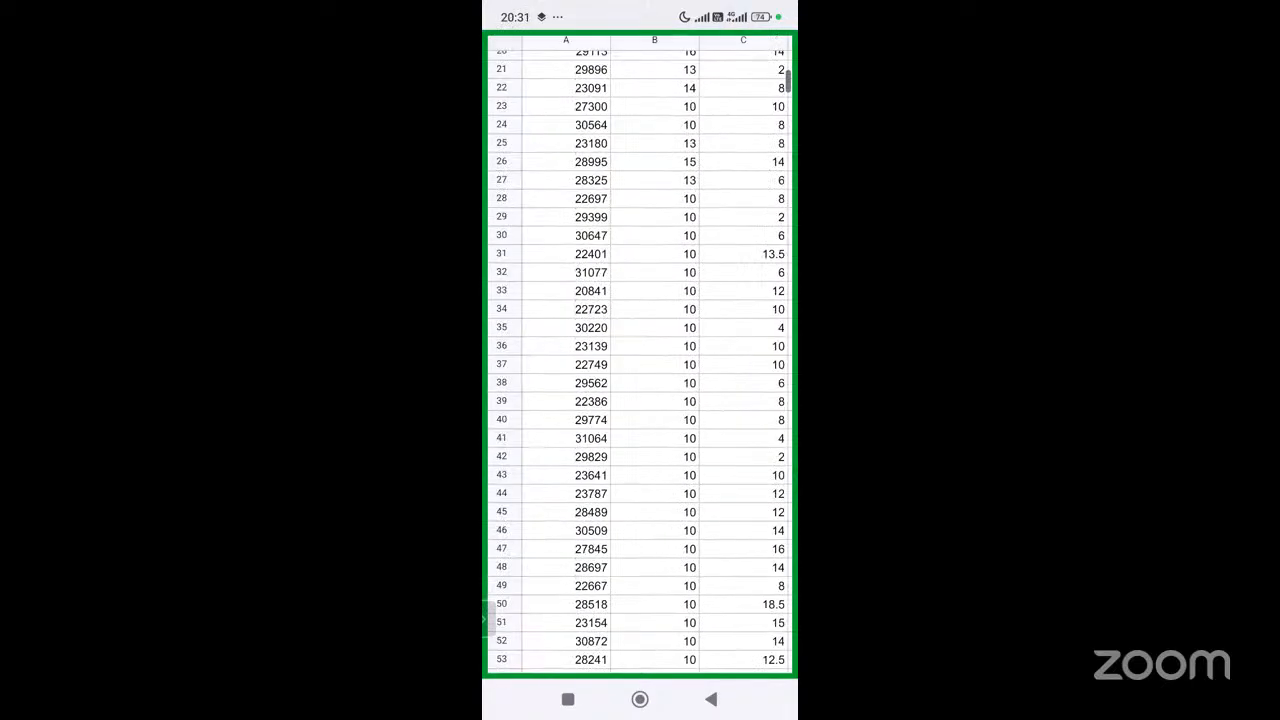
pyautogui.scroll(-15, 640, 363)
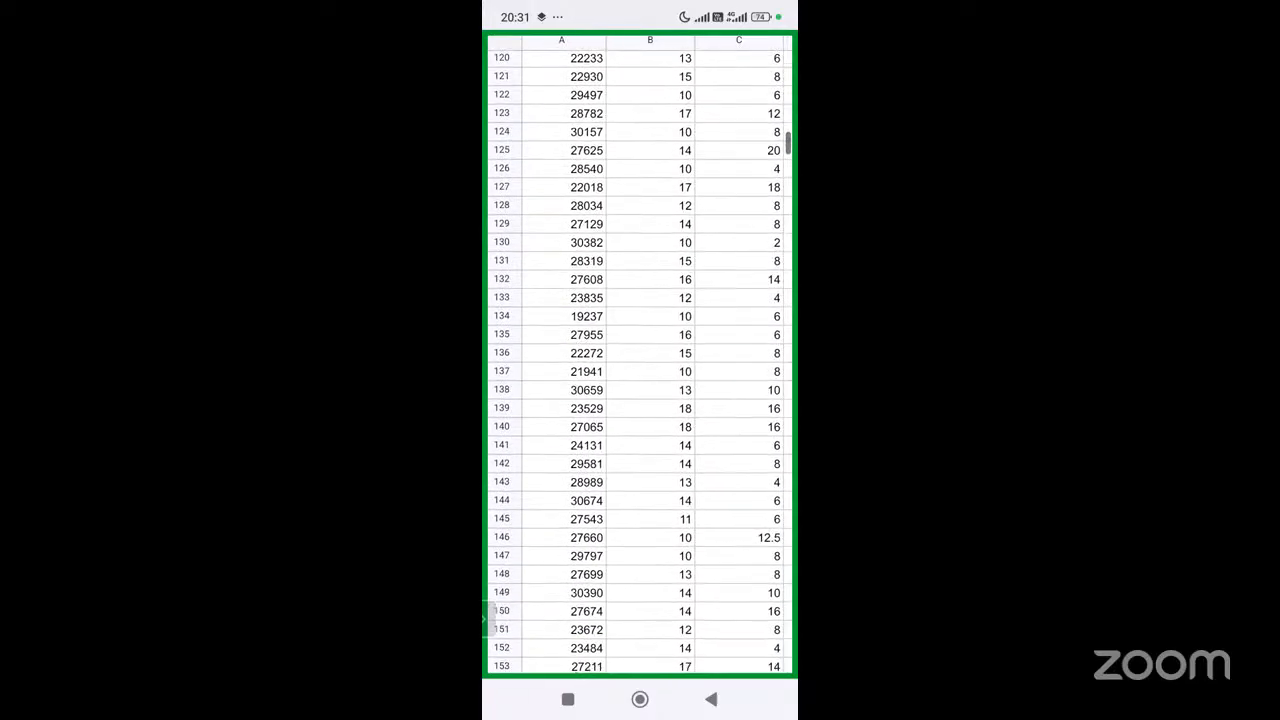
pyautogui.scroll(-20, 640, 363)
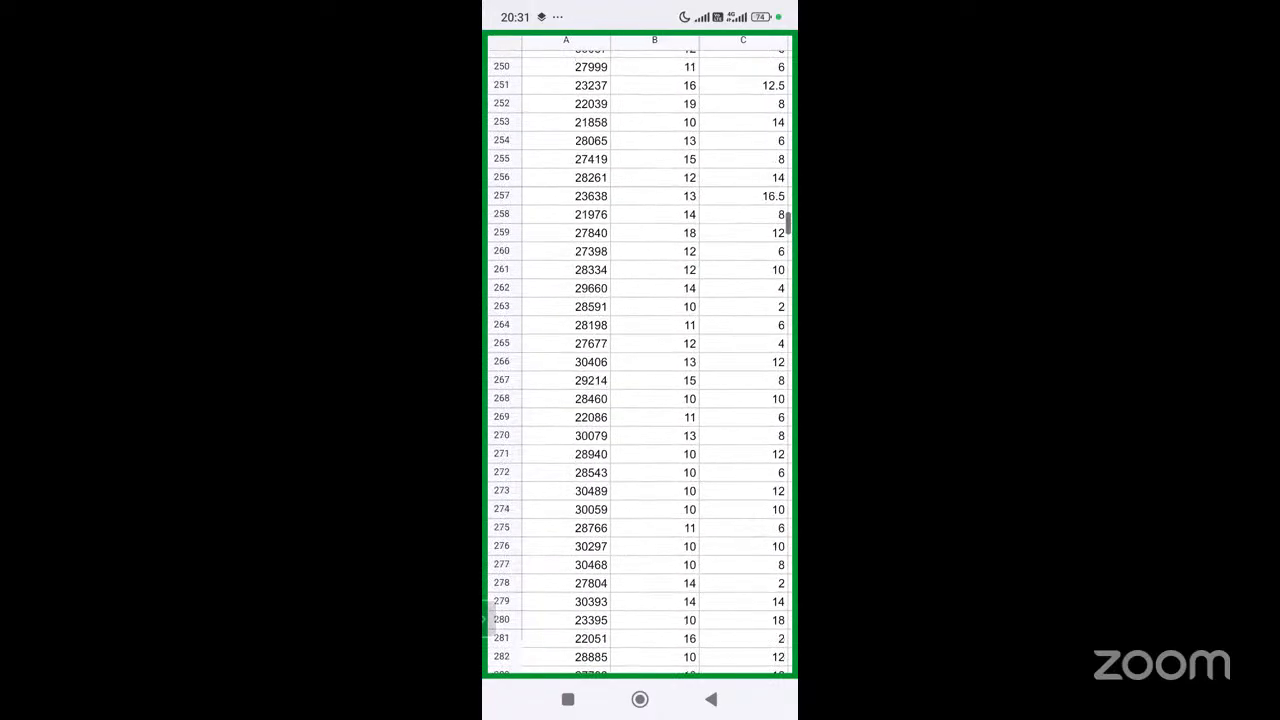
pyautogui.scroll(-20, 640, 363)
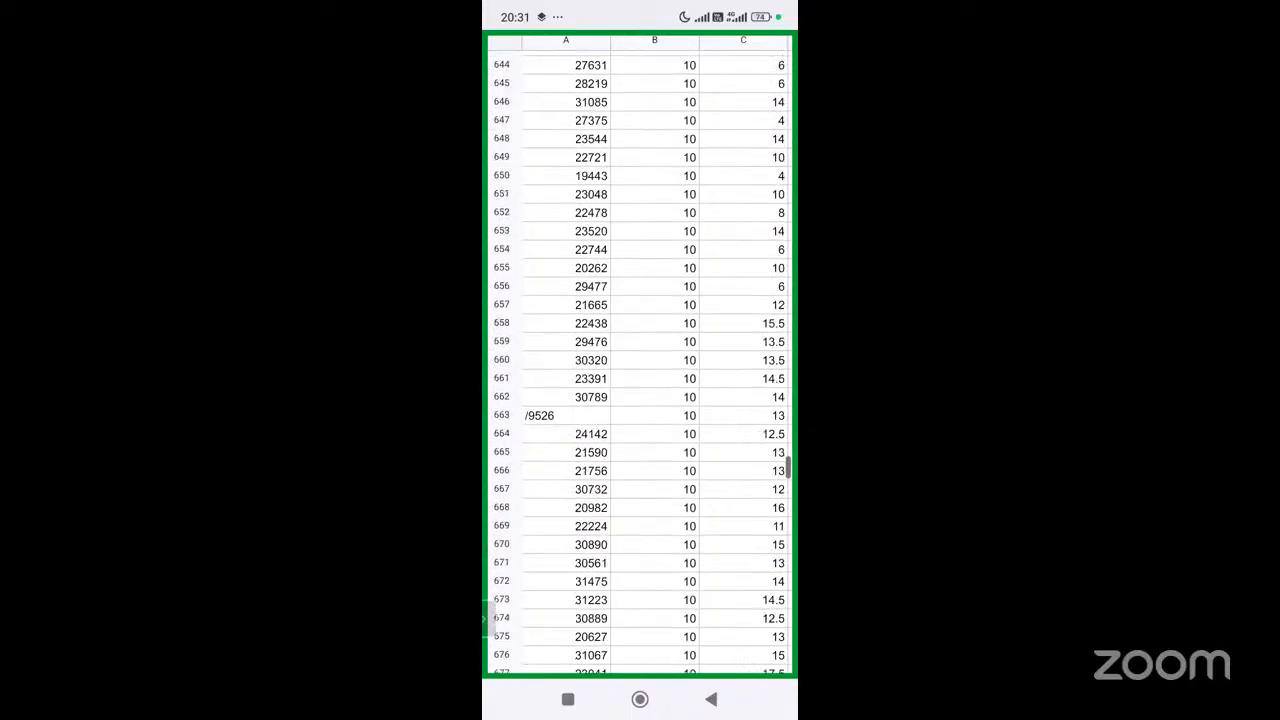
pyautogui.scroll(2, 640, 363)
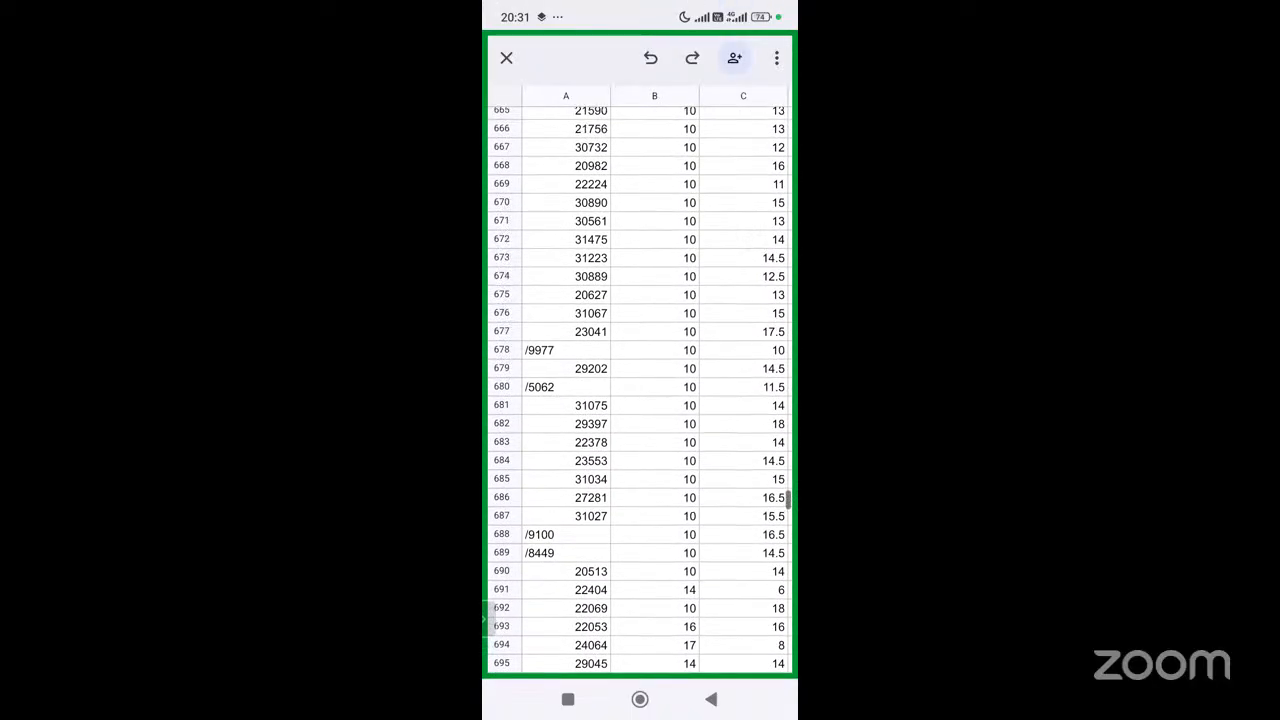
pyautogui.scroll(3, 640, 400)
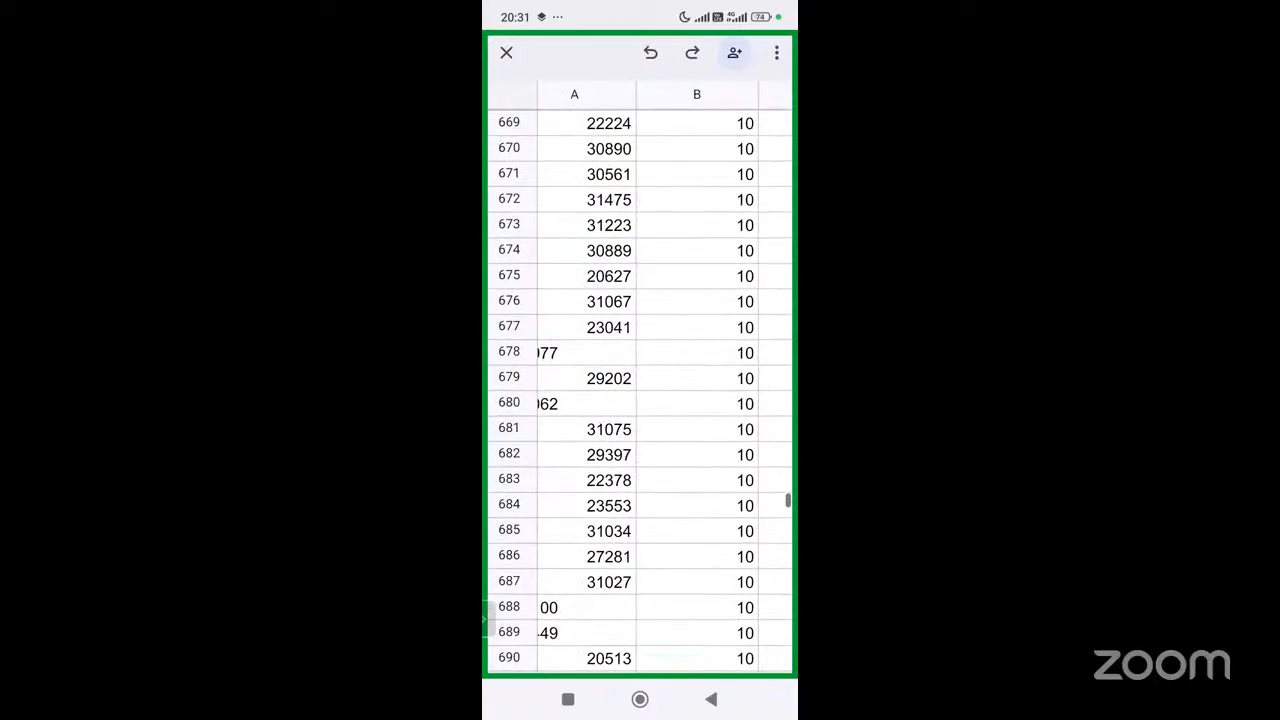
pyautogui.scroll(1, 640, 399)
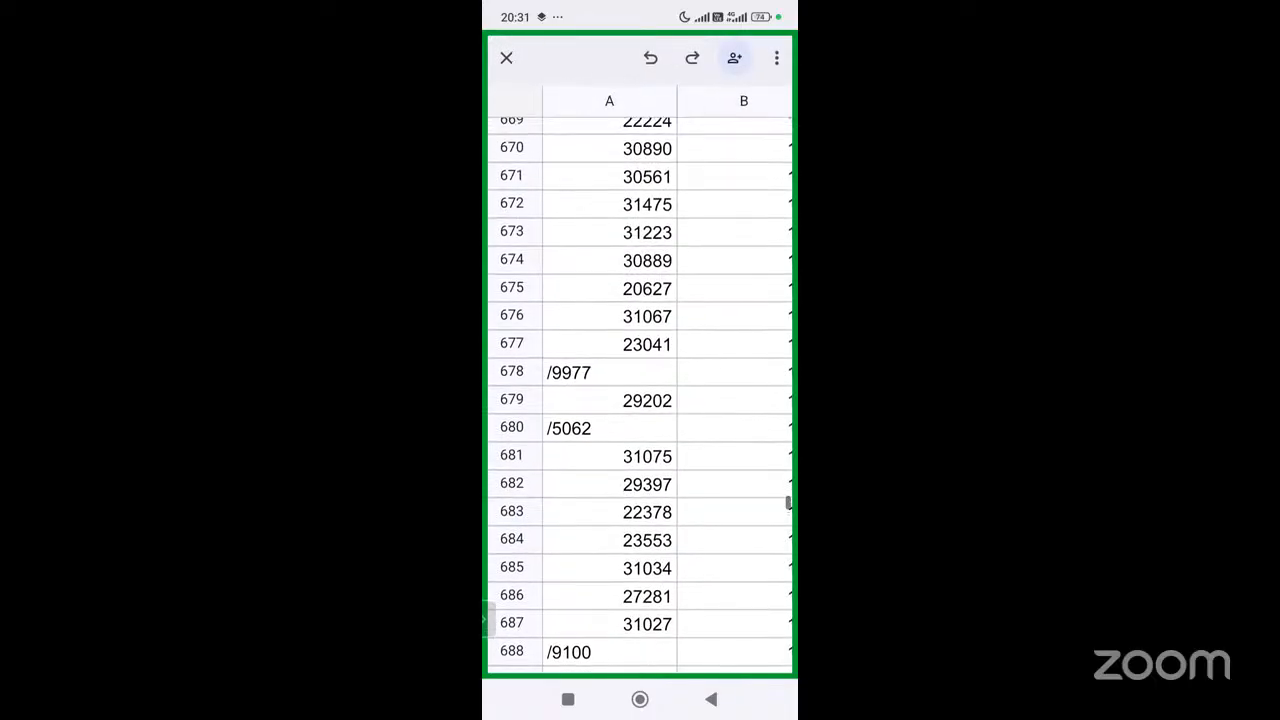
pyautogui.hscroll(-1, 640, 400)
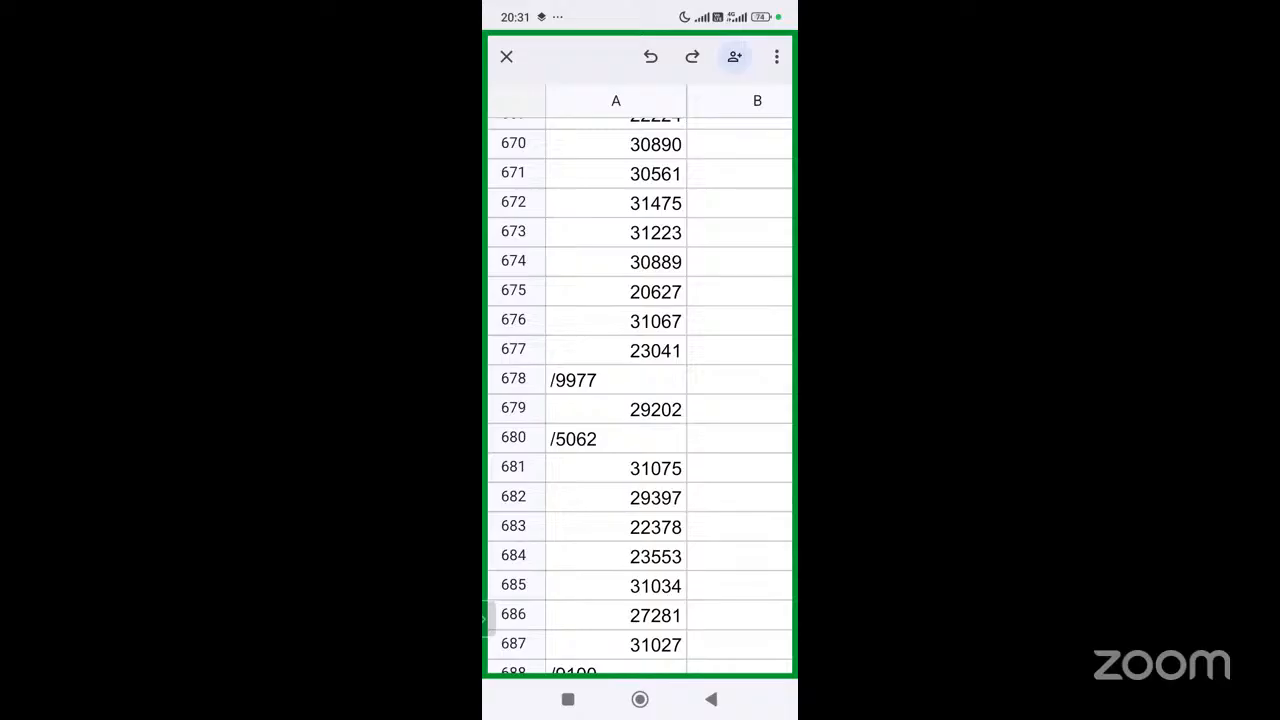
pyautogui.scroll(1, 640, 400)
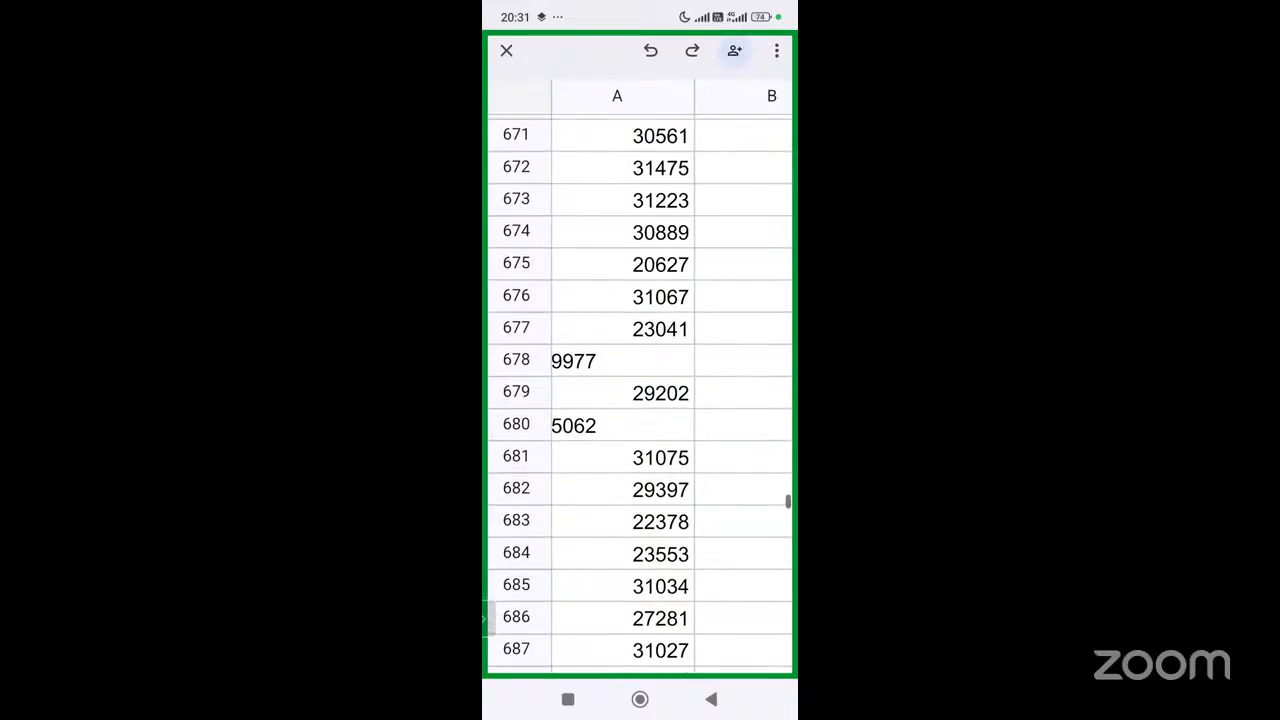
pyautogui.scroll(2, 639, 400)
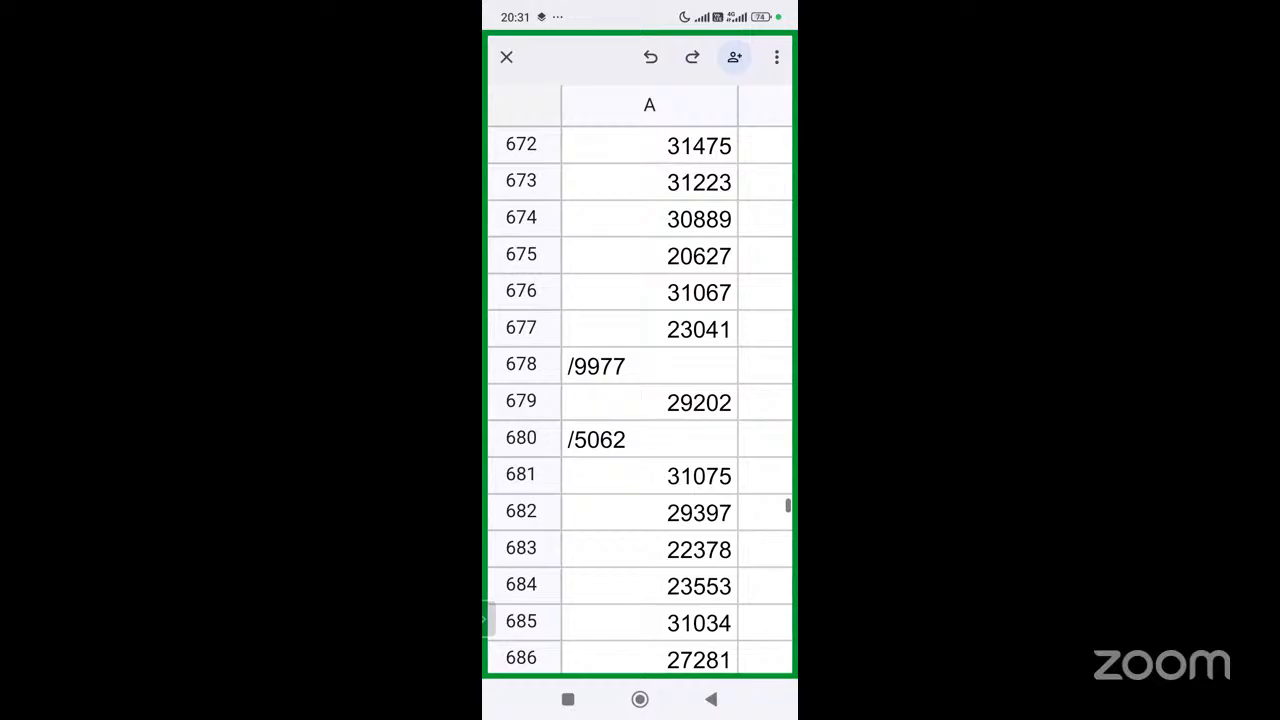
# Step: Examine the records from about row 690 to row 835, checking both the student IDs and the exam scores
pyautogui.scroll(-5, 640, 400)
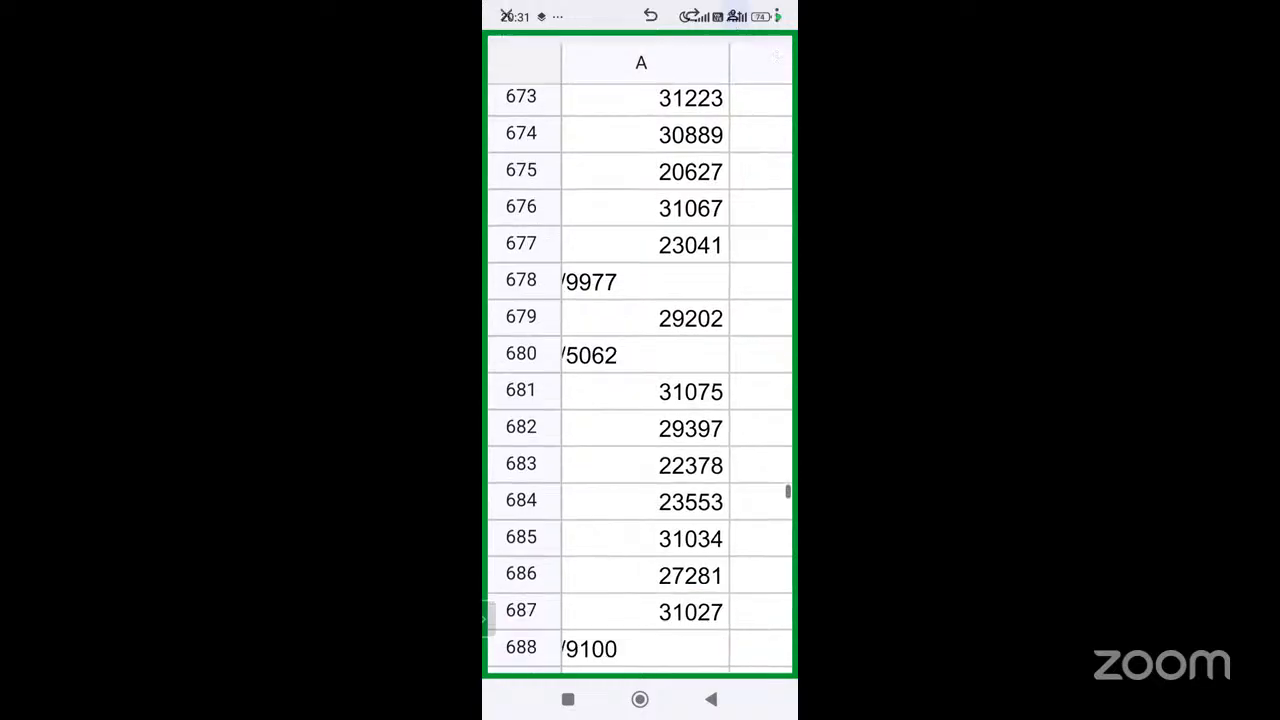
pyautogui.scroll(-4, 640, 400)
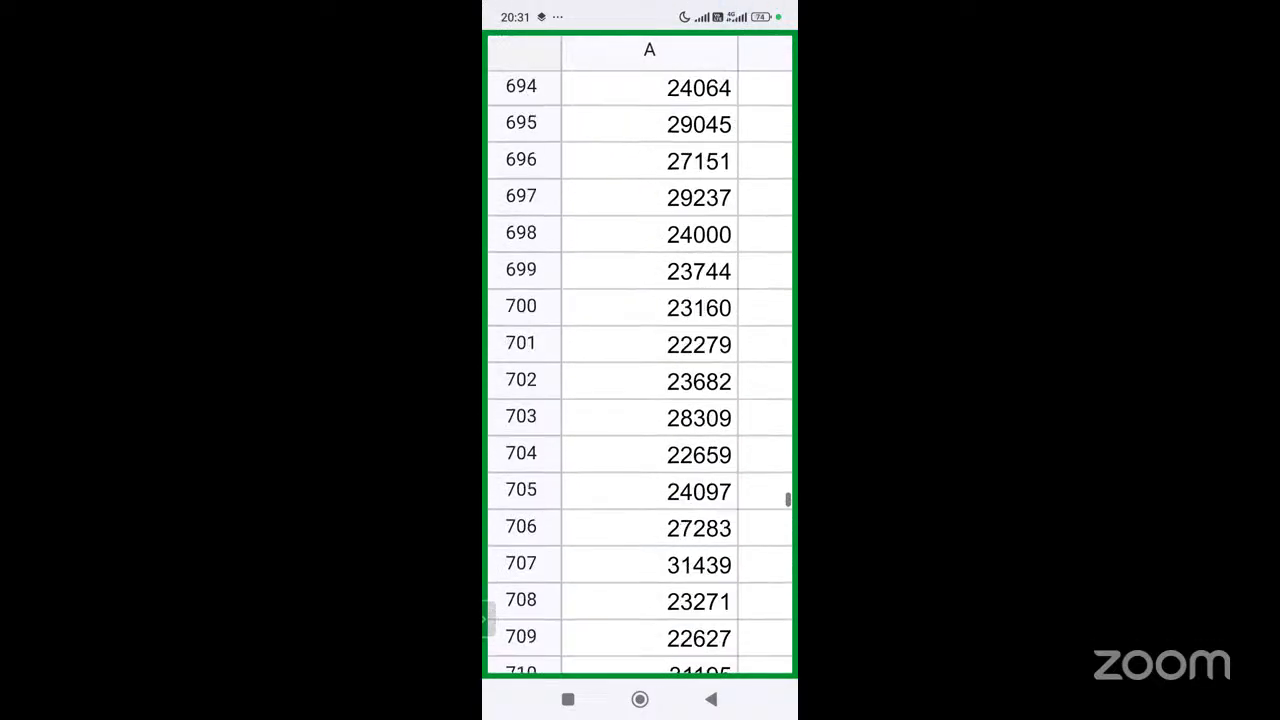
pyautogui.hscroll(3, 639, 380)
pyautogui.scroll(3, 639, 379)
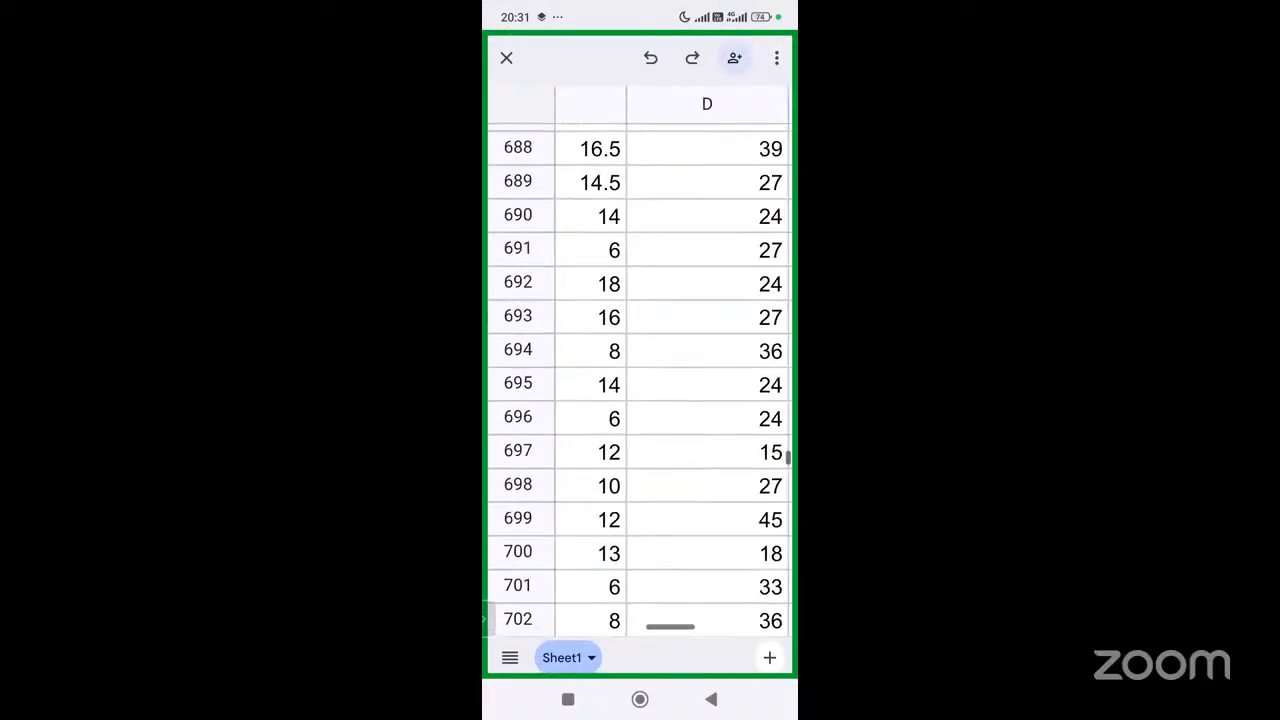
pyautogui.scroll(-3, 640, 380)
pyautogui.hscroll(-3, 640, 380)
pyautogui.scroll(2, 640, 380)
pyautogui.scroll(-1, 640, 379)
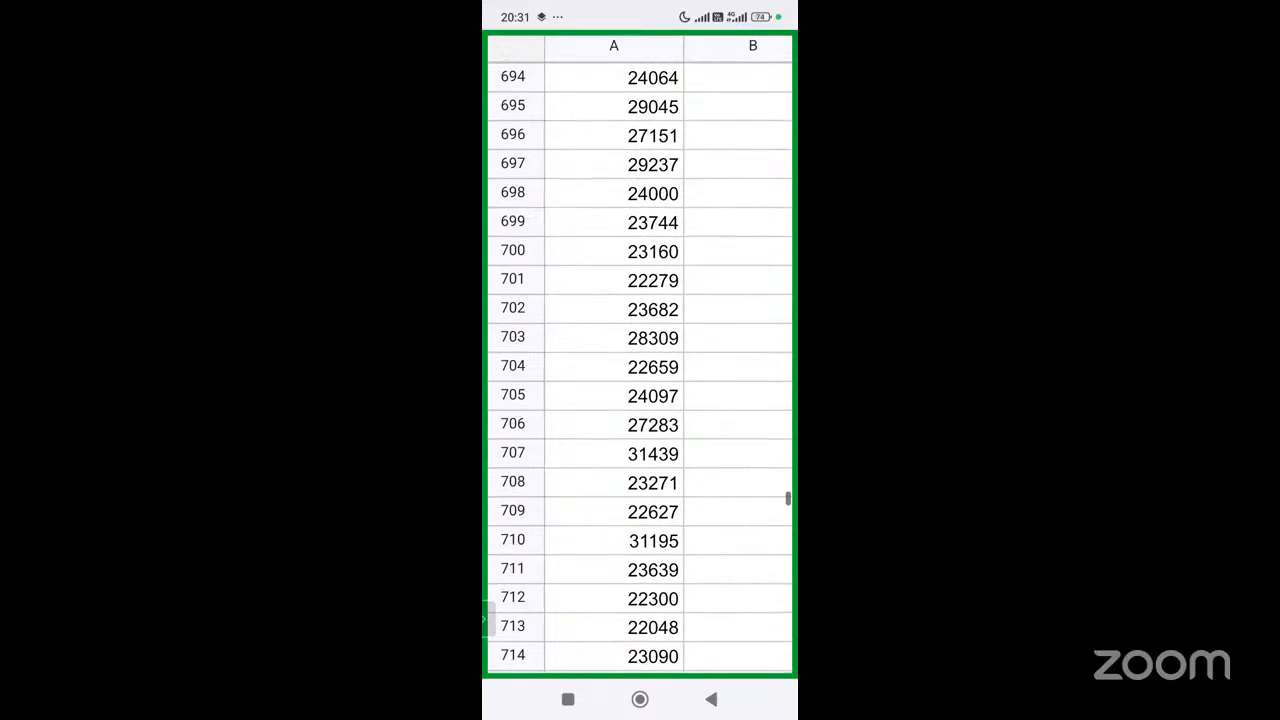
pyautogui.scroll(-2, 640, 380)
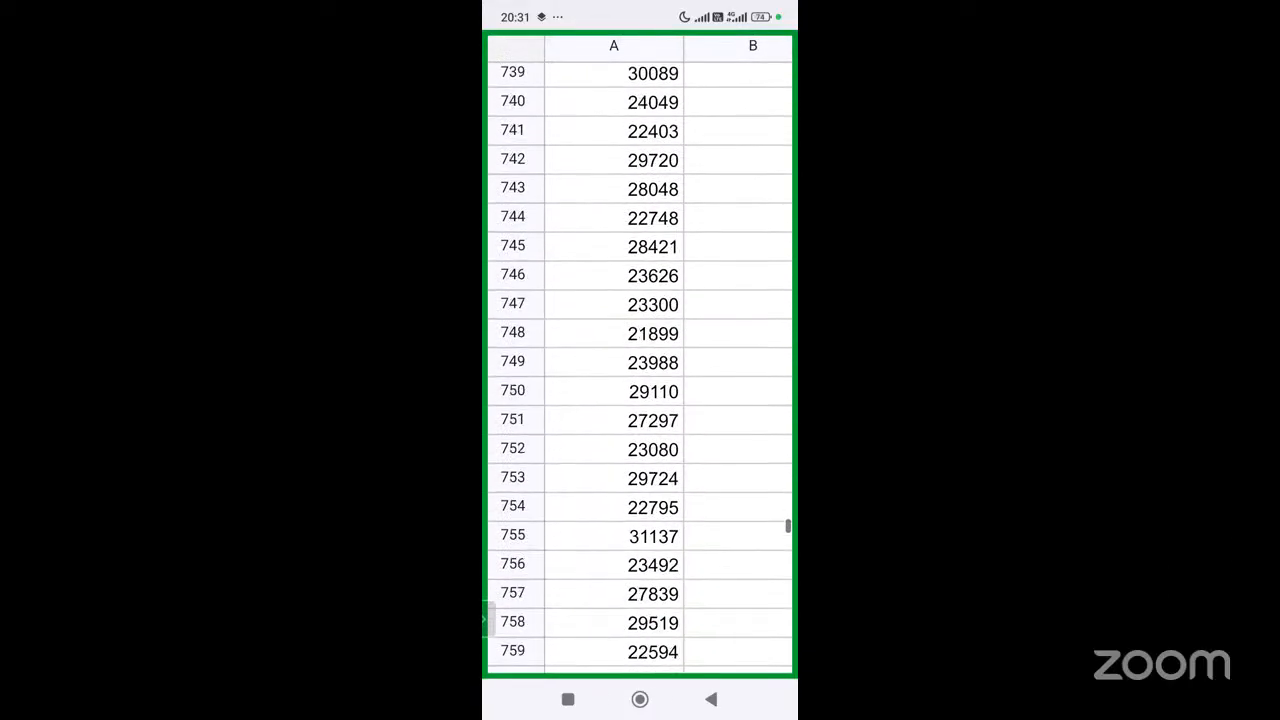
pyautogui.scroll(-10, 640, 380)
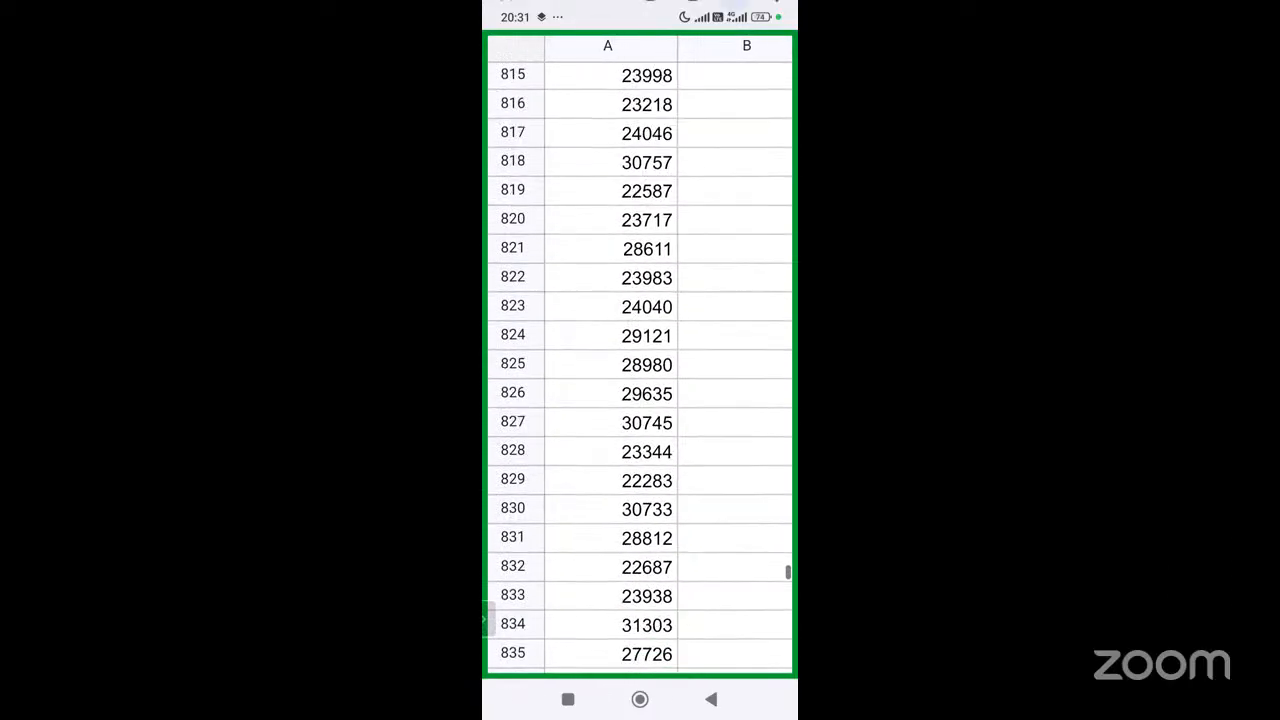
# Step: Return to the header row and view the SECOND and EXAM columns, leaving cell C628 unedited
pyautogui.scroll(10, 640, 380)
pyautogui.hscroll(2, 640, 380)
pyautogui.doubleClick(687, 183)
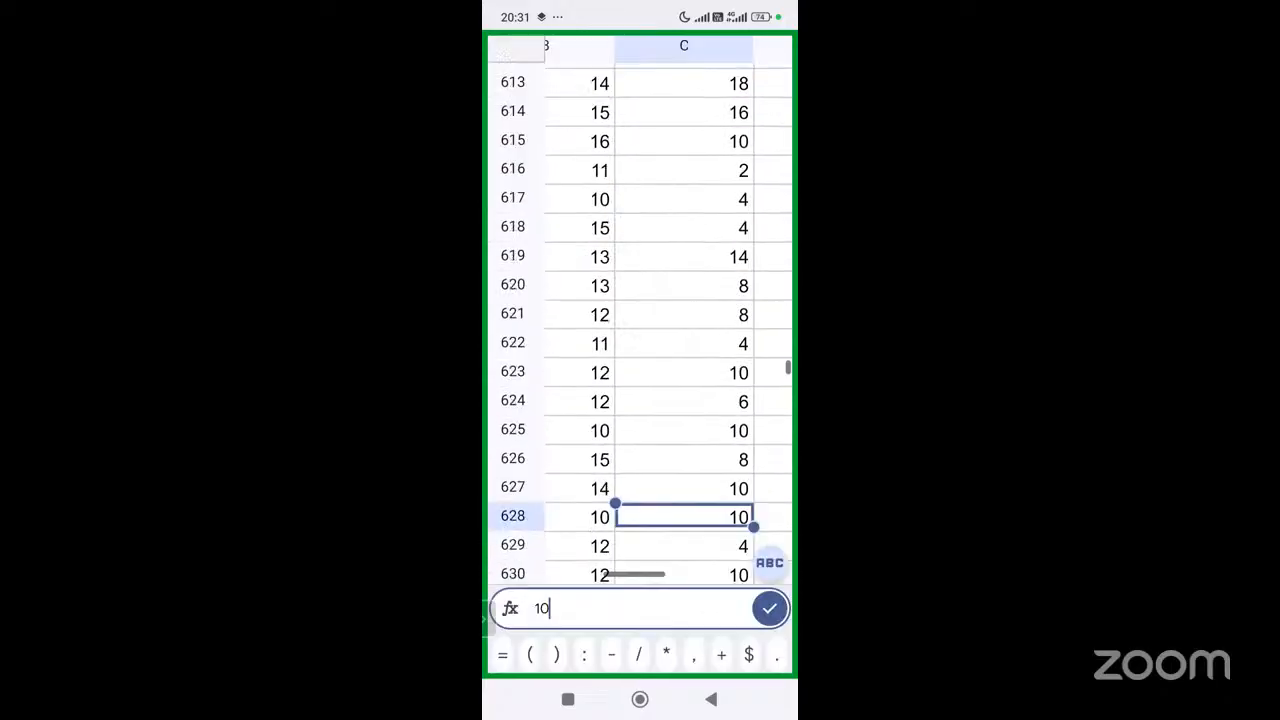
pyautogui.scroll(20, 639, 300)
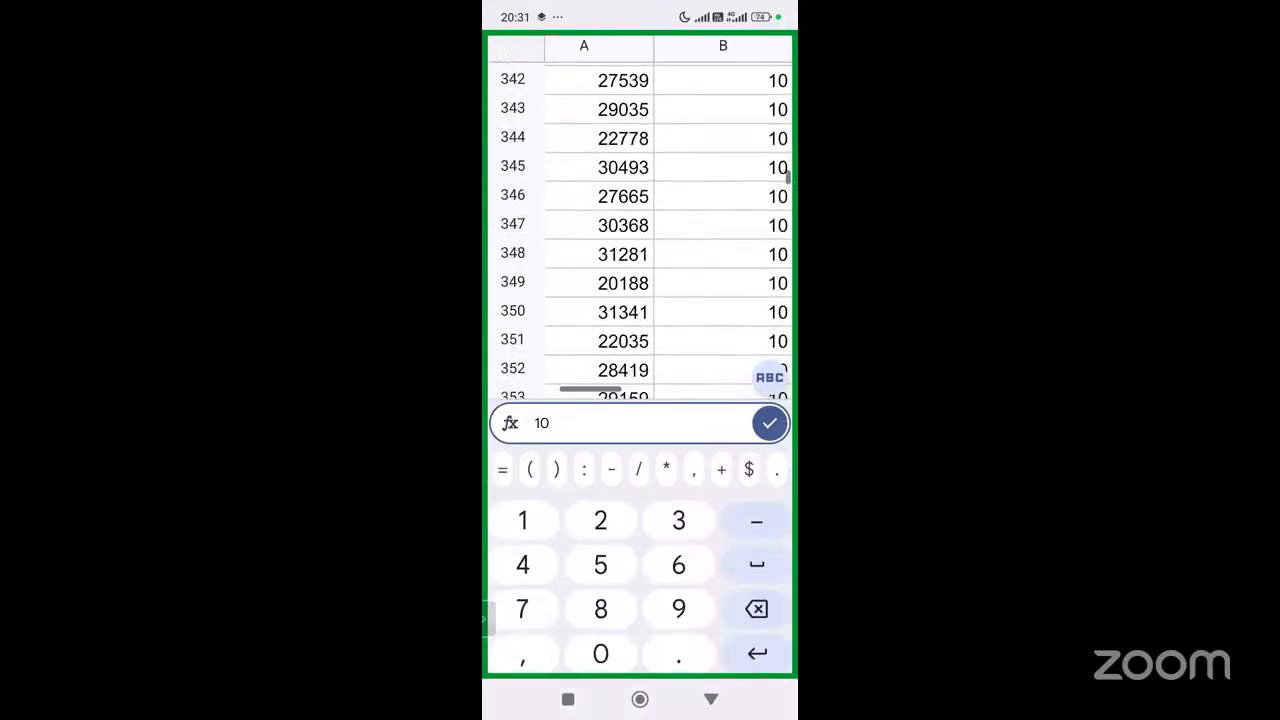
pyautogui.click(710, 699)
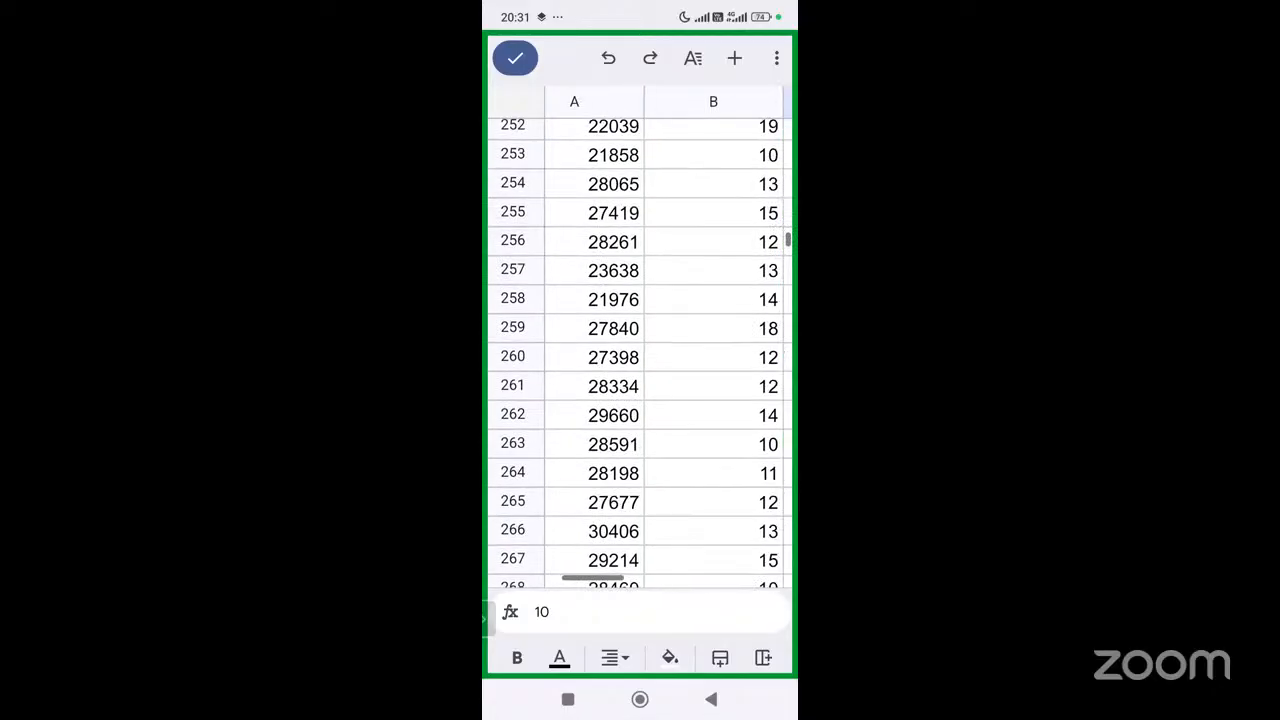
pyautogui.scroll(20, 640, 350)
pyautogui.hscroll(3, 640, 350)
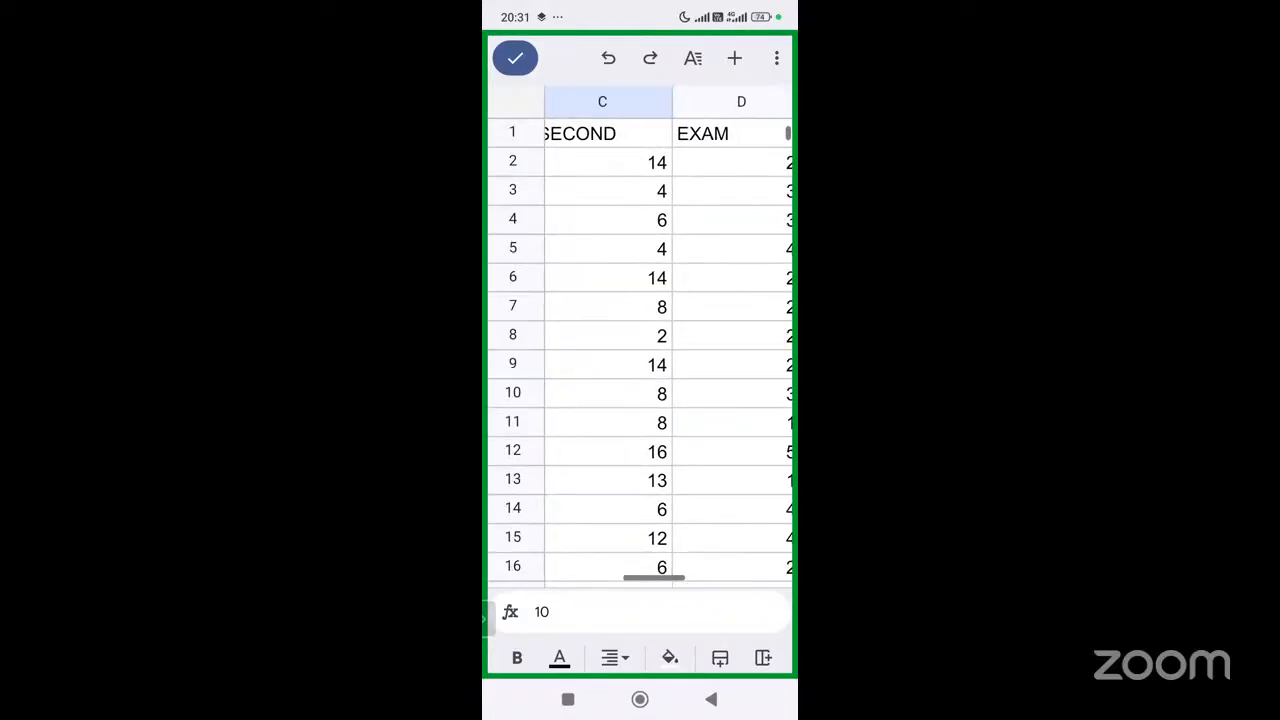
pyautogui.hscroll(-2, 640, 340)
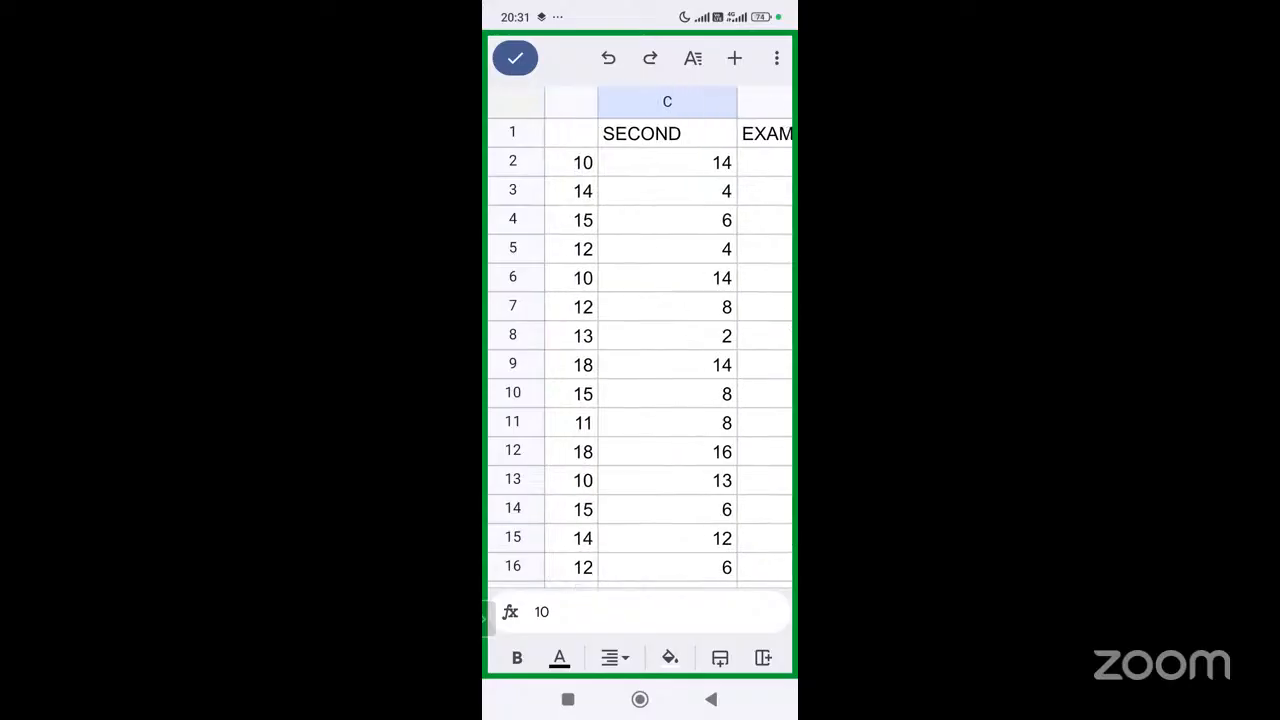
# Step: Inspect the SECOND scores in cells C2, C3 and C4 individually, and view the adjacent EXAM scores
pyautogui.click(666, 162)
pyautogui.click(667, 191)
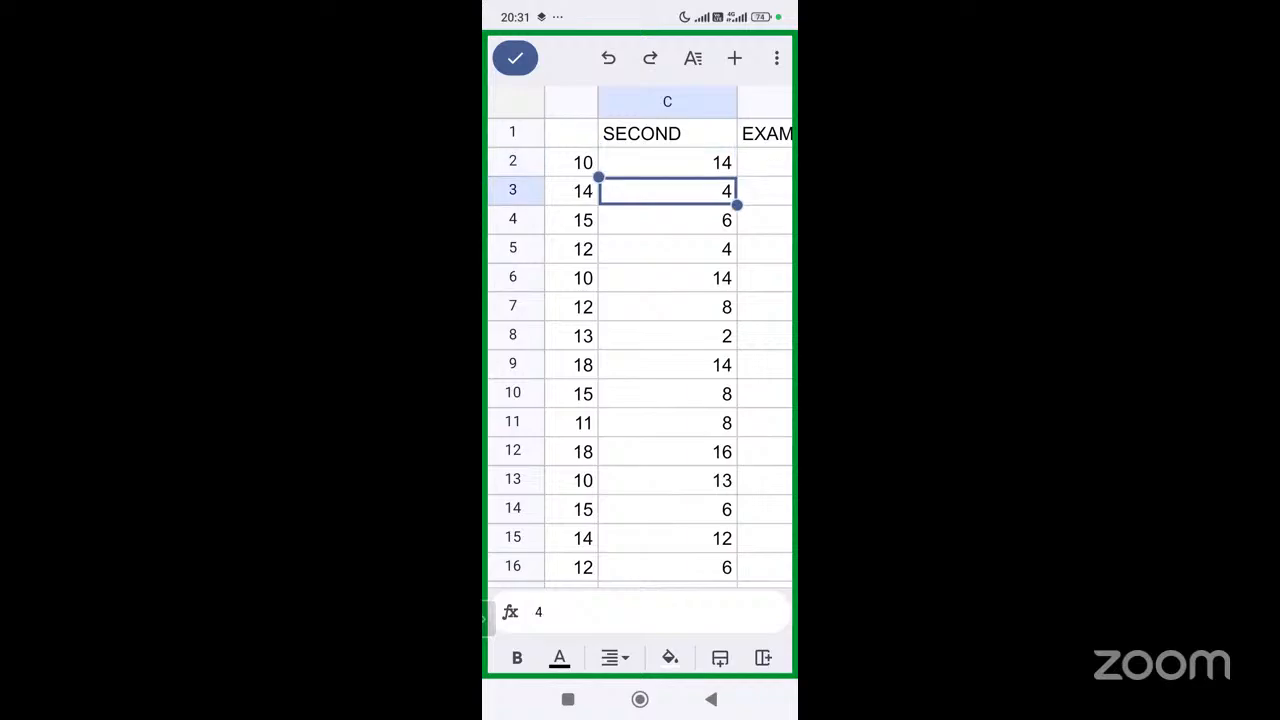
pyautogui.click(666, 220)
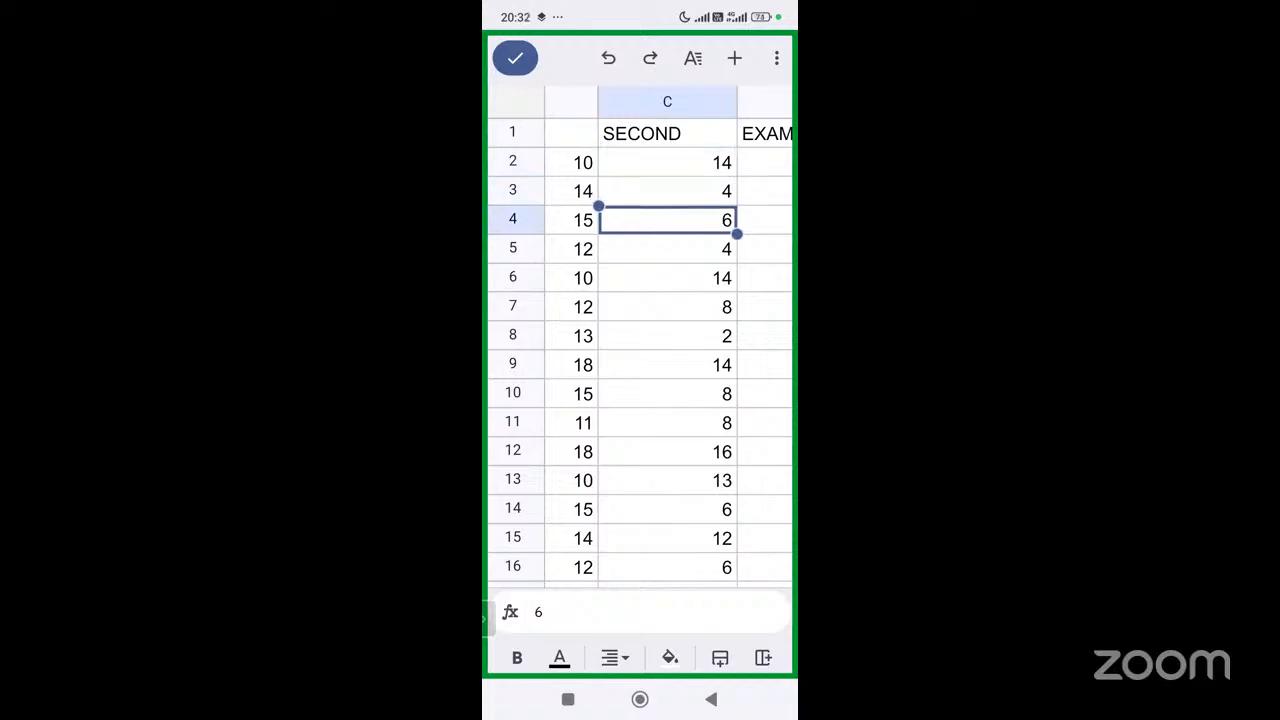
pyautogui.click(666, 162)
pyautogui.click(667, 191)
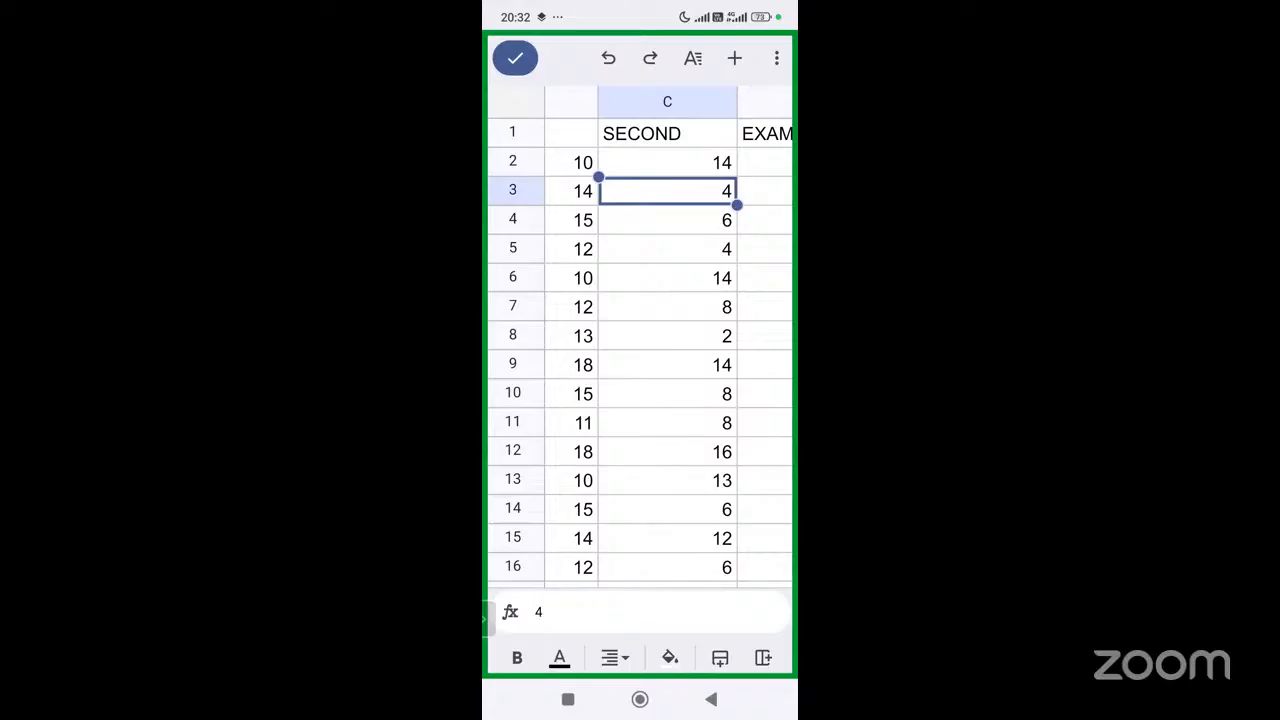
pyautogui.hscroll(3, 641, 337)
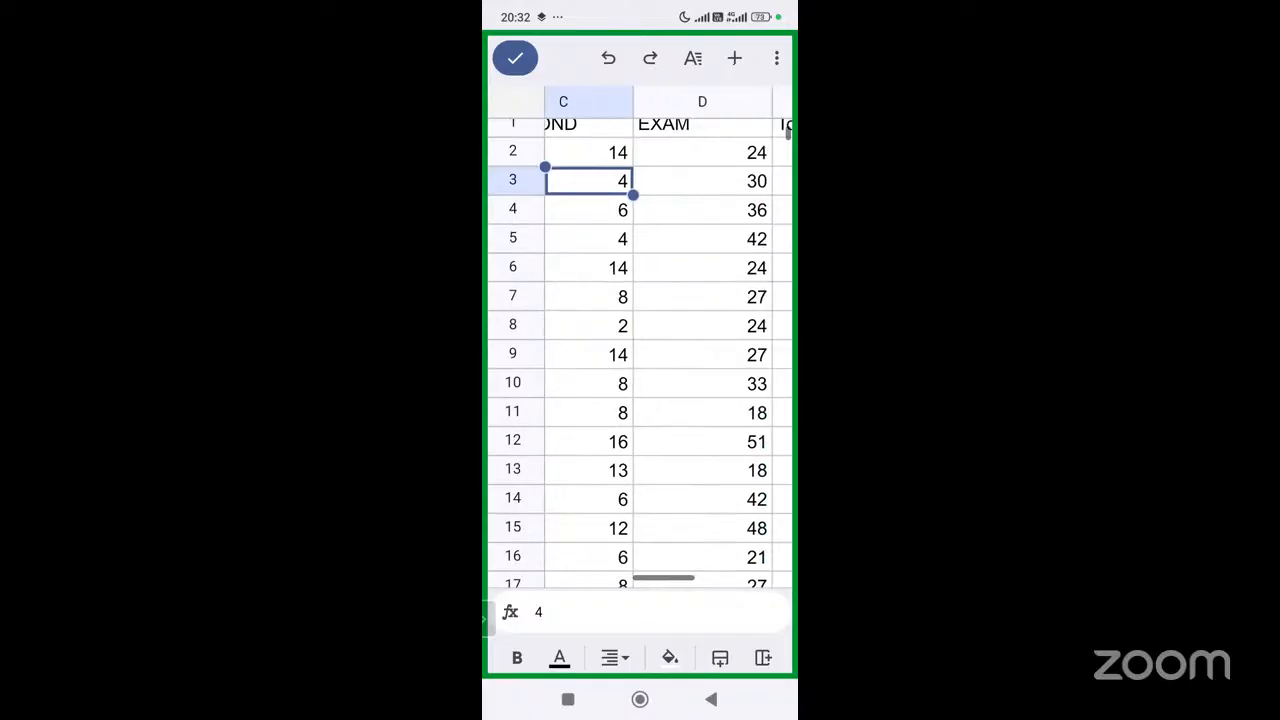
# Step: Inspect the first student's FIRST score in B2 and SECOND score in C2, along with the EXAM column
pyautogui.hscroll(2, 640, 337)
pyautogui.hscroll(-1, 640, 337)
pyautogui.hscroll(-5, 640, 337)
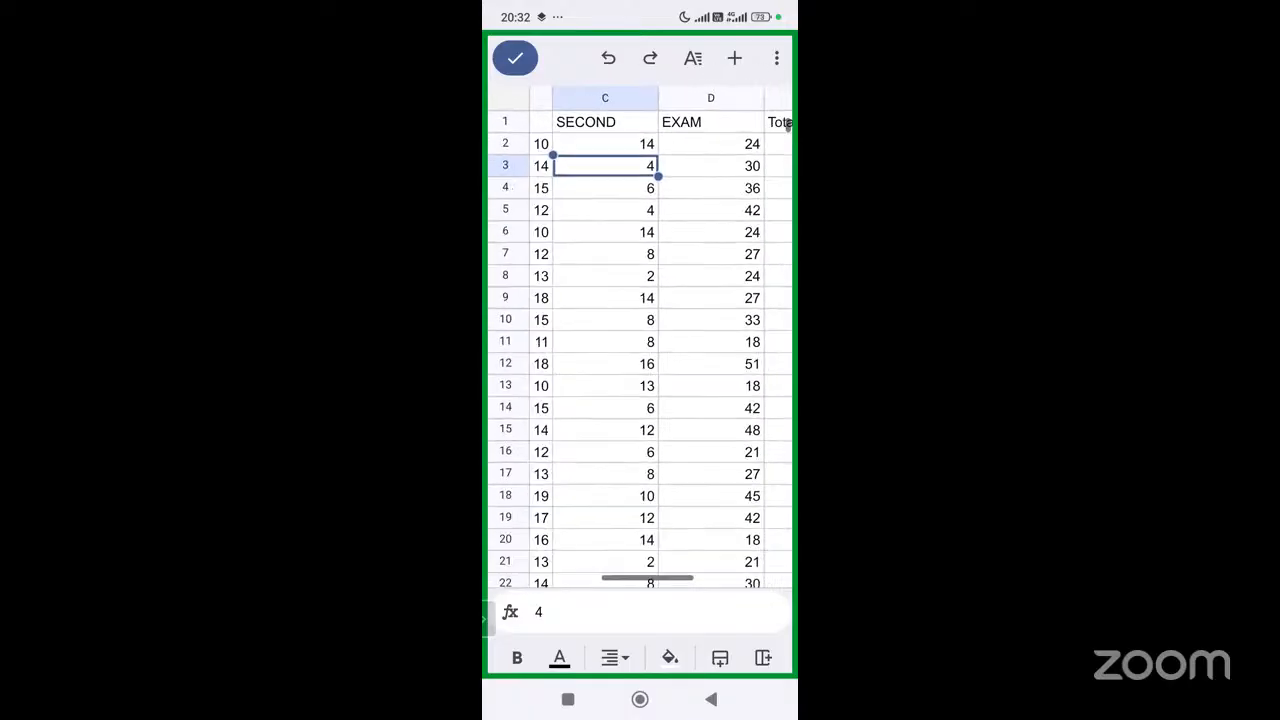
pyautogui.hscroll(-2, 640, 337)
pyautogui.click(625, 140)
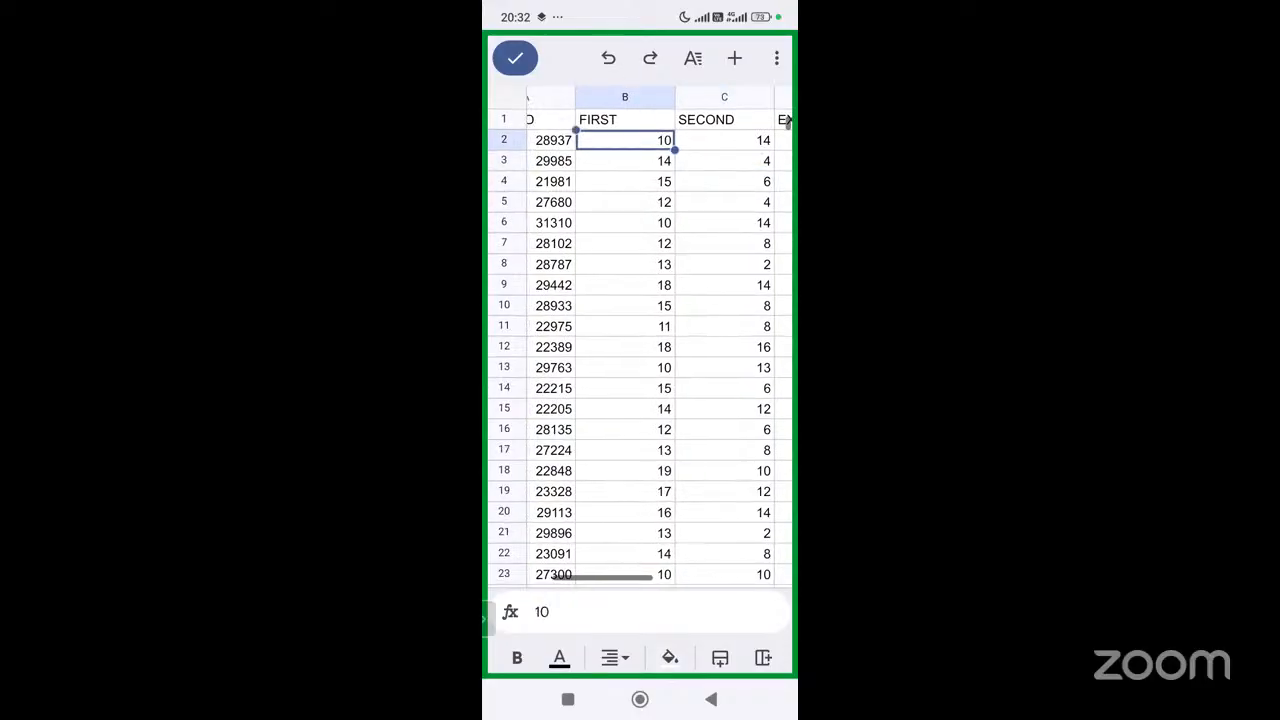
pyautogui.hscroll(1, 640, 337)
pyautogui.click(682, 140)
pyautogui.hscroll(2, 640, 337)
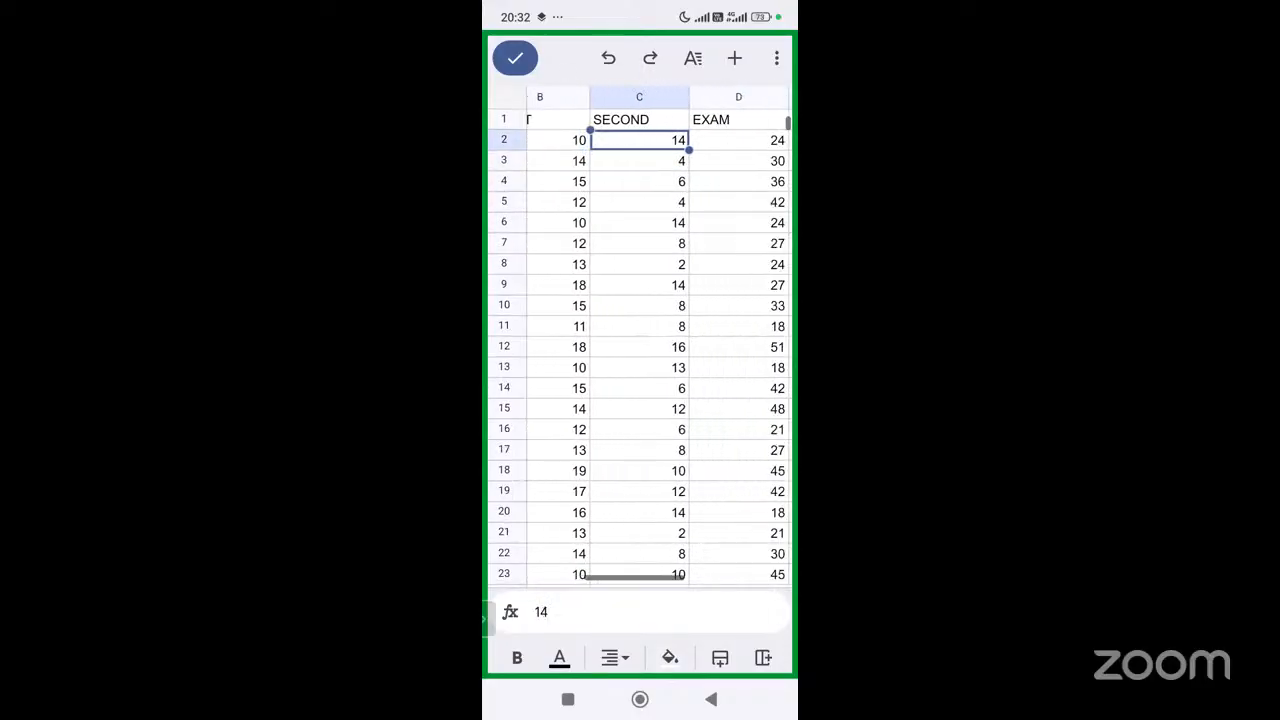
# Step: Go through row 2 from the FIRST and SECOND scores to the EXAM score and the Total cell E2
pyautogui.hscroll(-2, 640, 337)
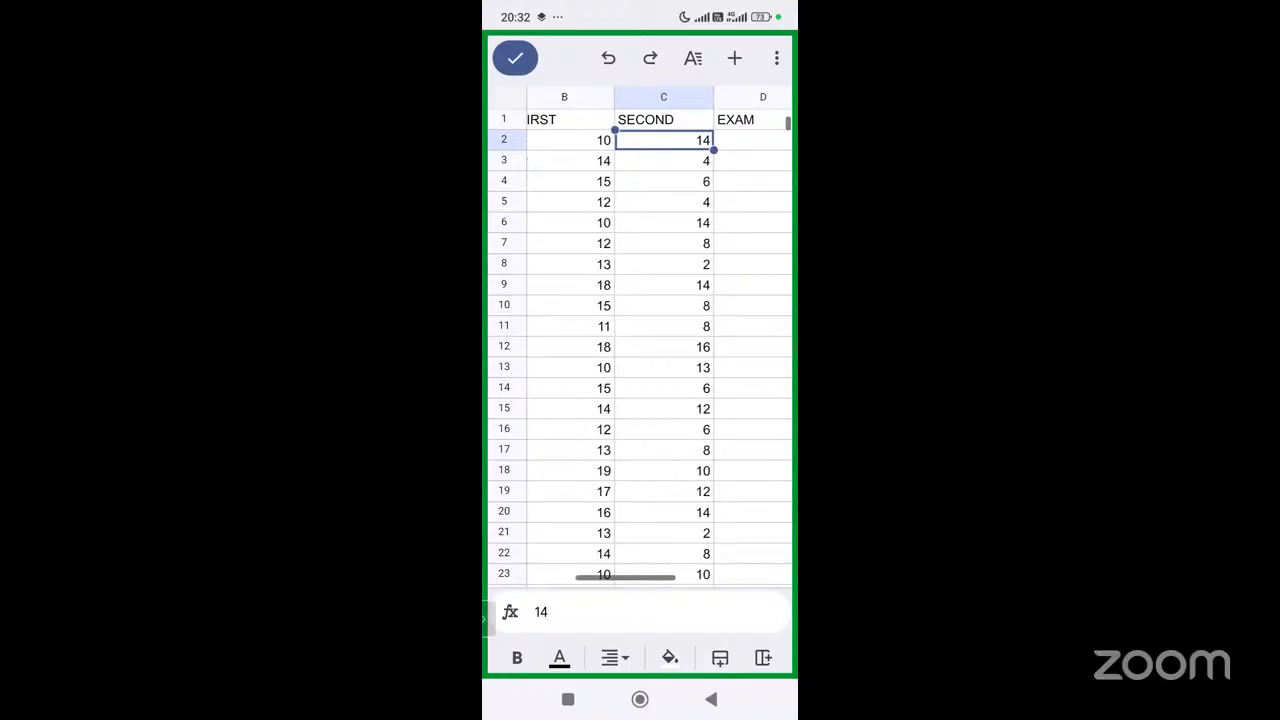
pyautogui.hscroll(-1, 640, 337)
pyautogui.click(586, 140)
pyautogui.click(680, 140)
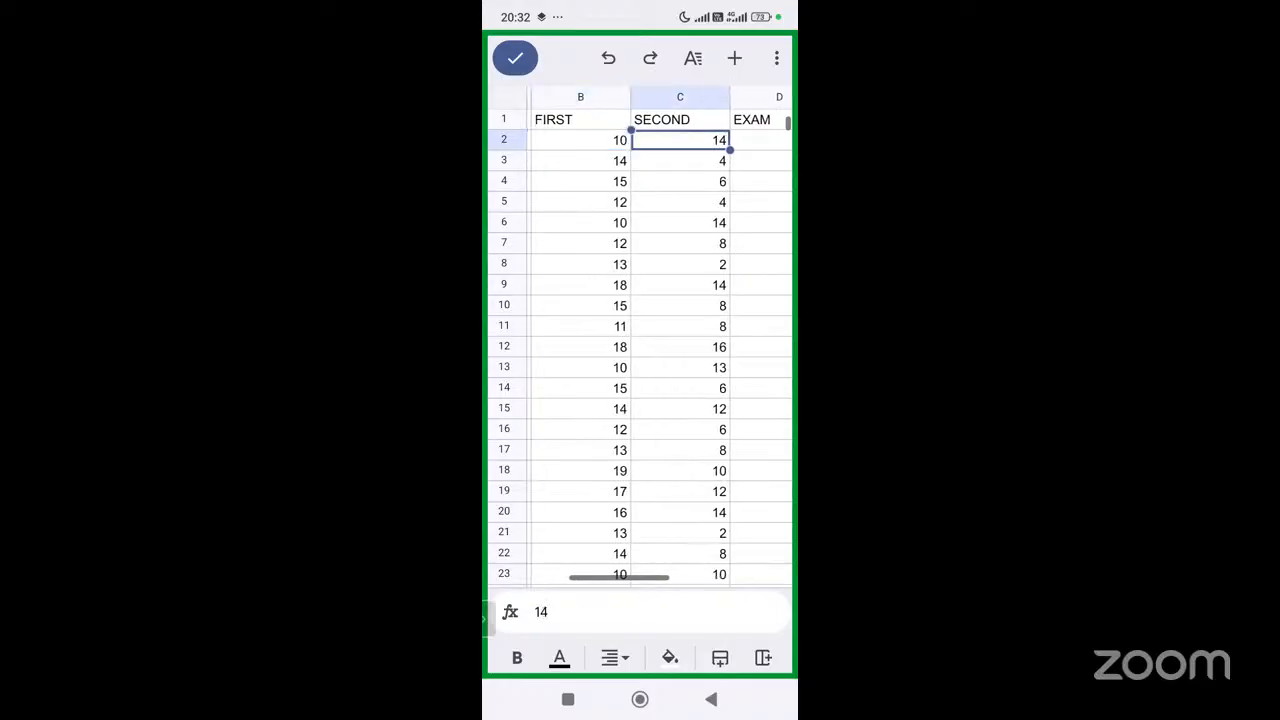
pyautogui.hscroll(2, 639, 336)
pyautogui.hscroll(2, 640, 337)
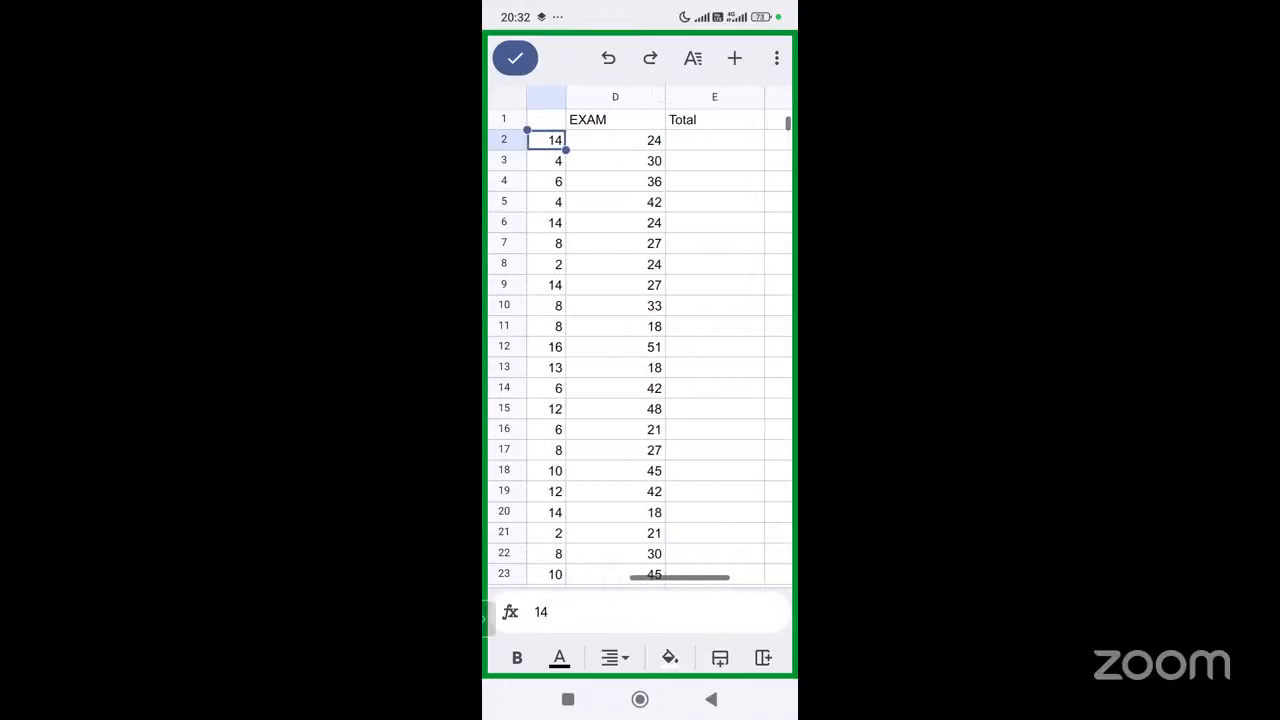
pyautogui.click(683, 140)
# Step: Recheck cells B2 and C2 against the Total cell E2, and return to the student ID column
pyautogui.hscroll(-3, 640, 337)
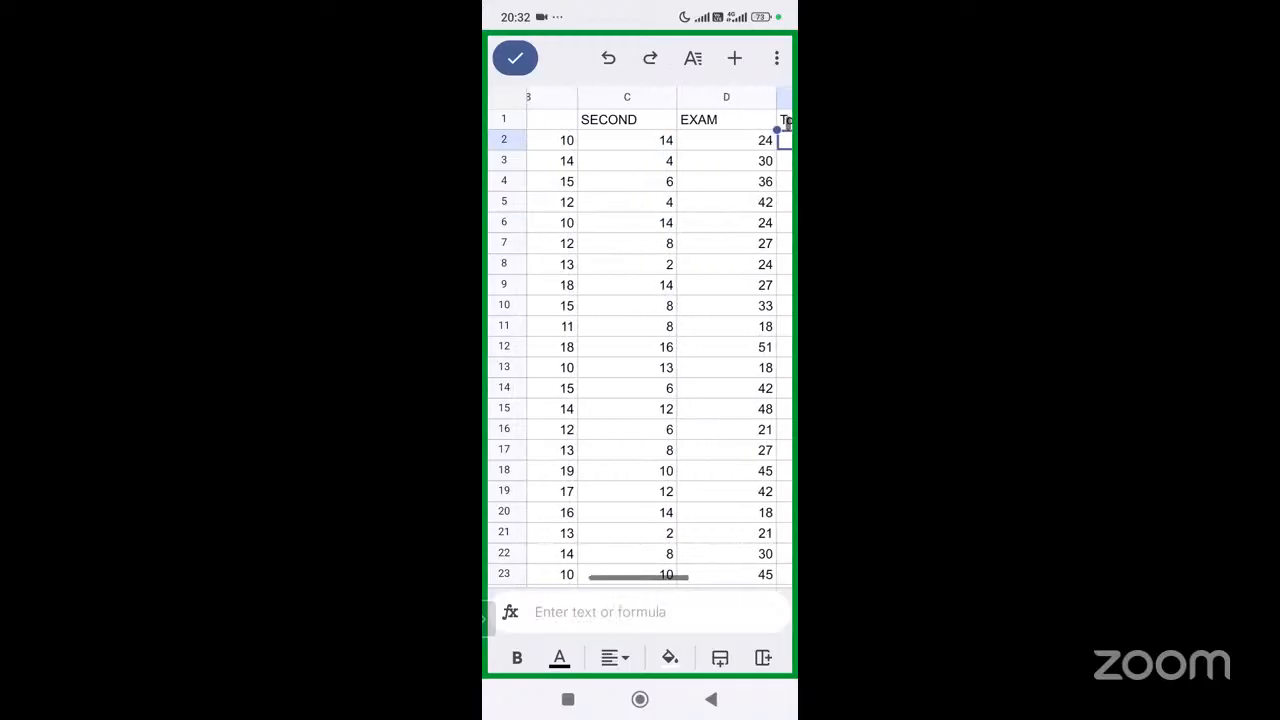
pyautogui.click(552, 140)
pyautogui.click(627, 140)
pyautogui.hscroll(2, 640, 337)
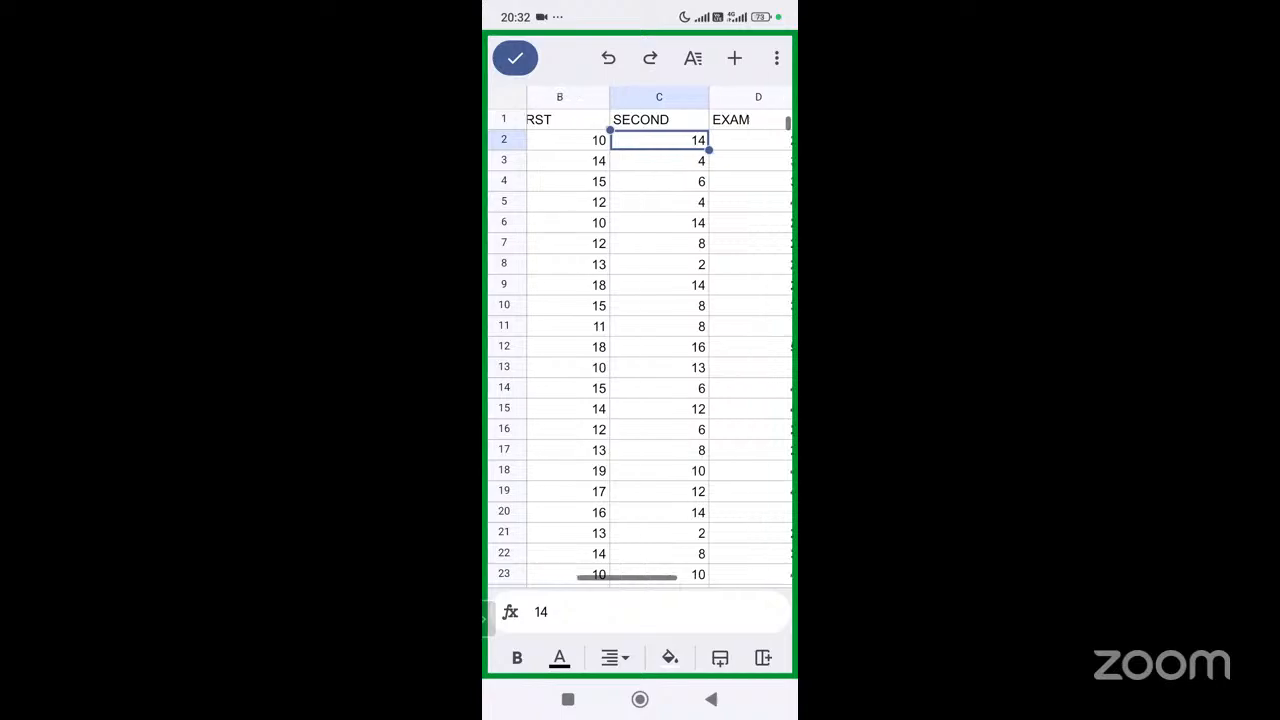
pyautogui.hscroll(1, 639, 337)
pyautogui.click(636, 139)
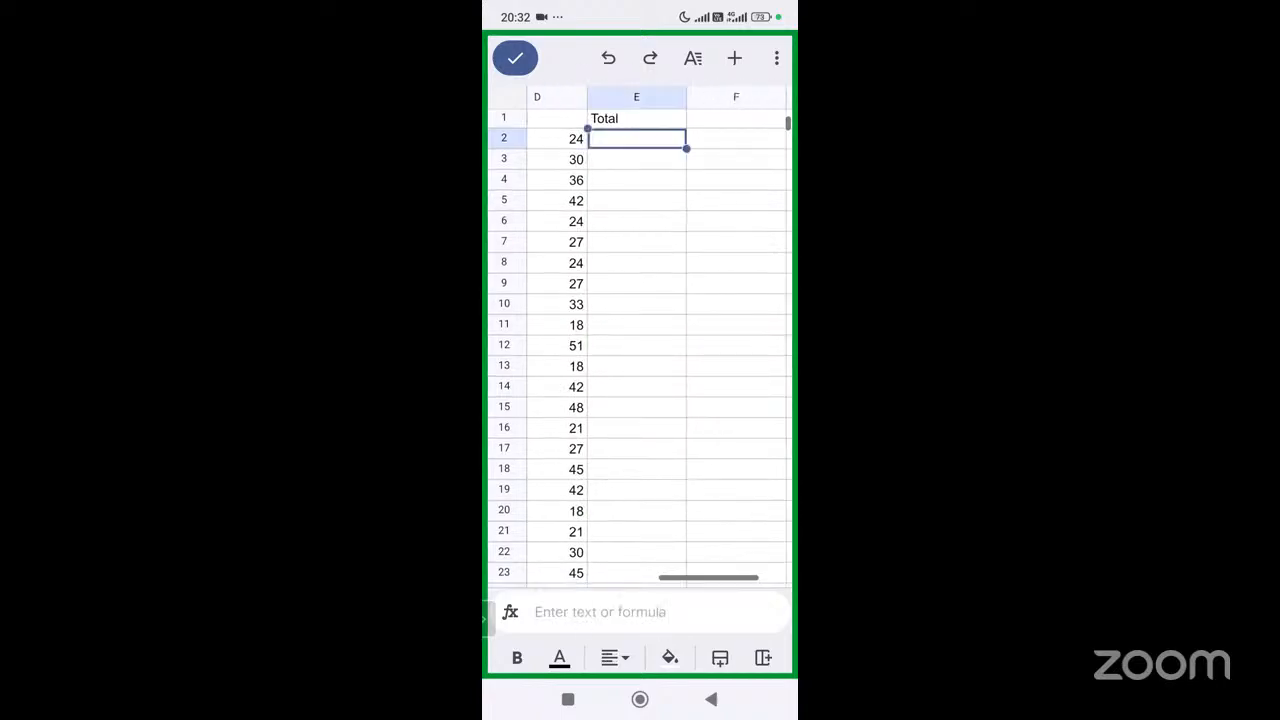
pyautogui.hscroll(-4, 640, 337)
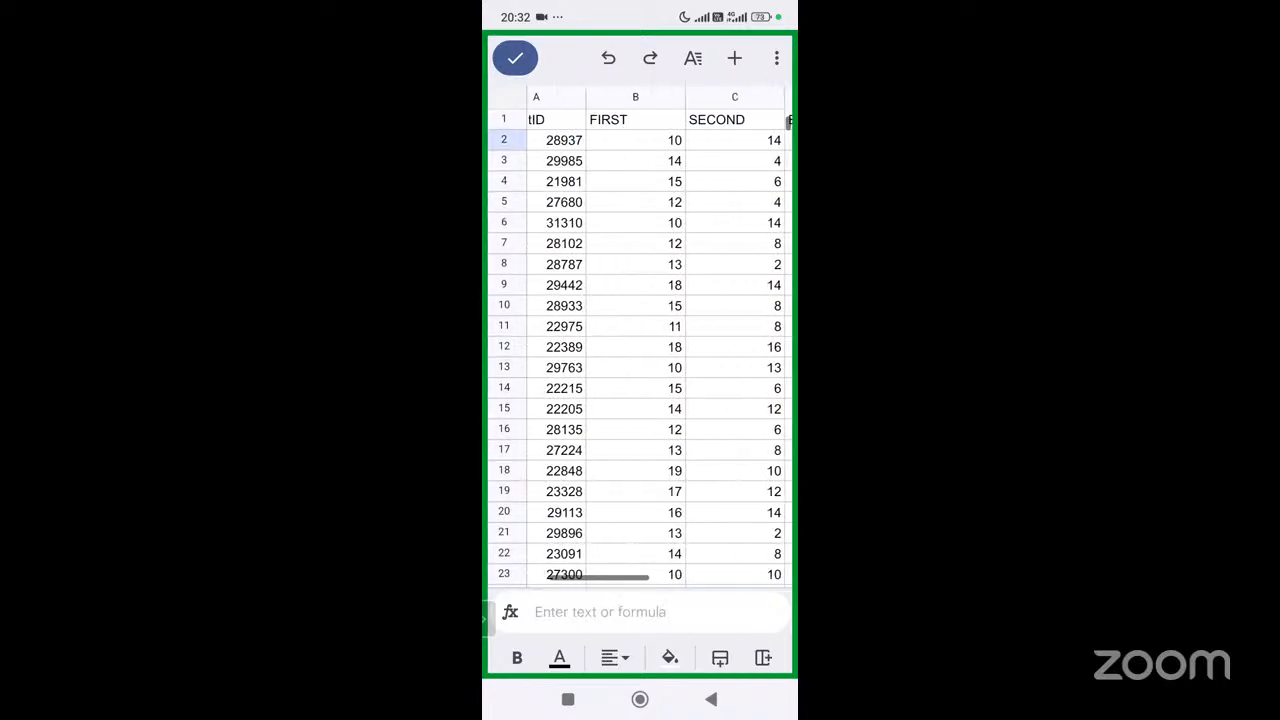
# Step: Close the spreadsheet and read the six assignment questions in the WhatsApp group chat, down to the shared answer file
pyautogui.press('Escape')
pyautogui.click(506, 58)
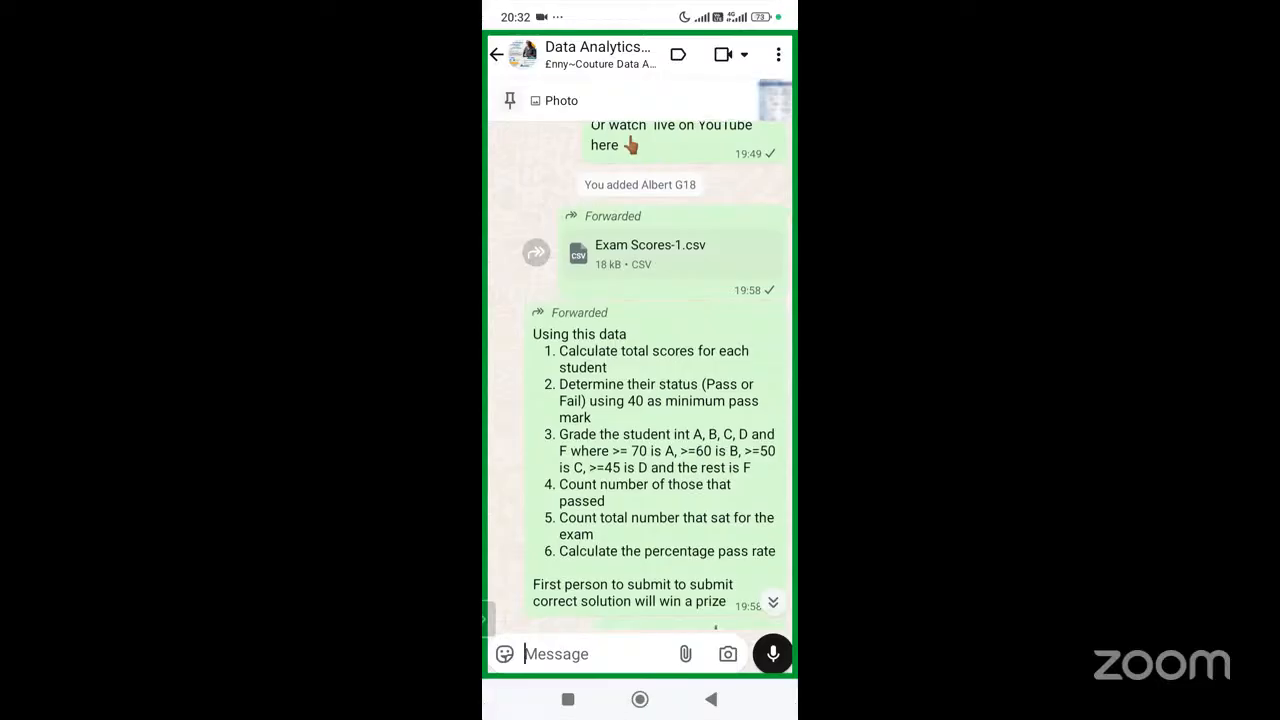
pyautogui.scroll(-4, 640, 380)
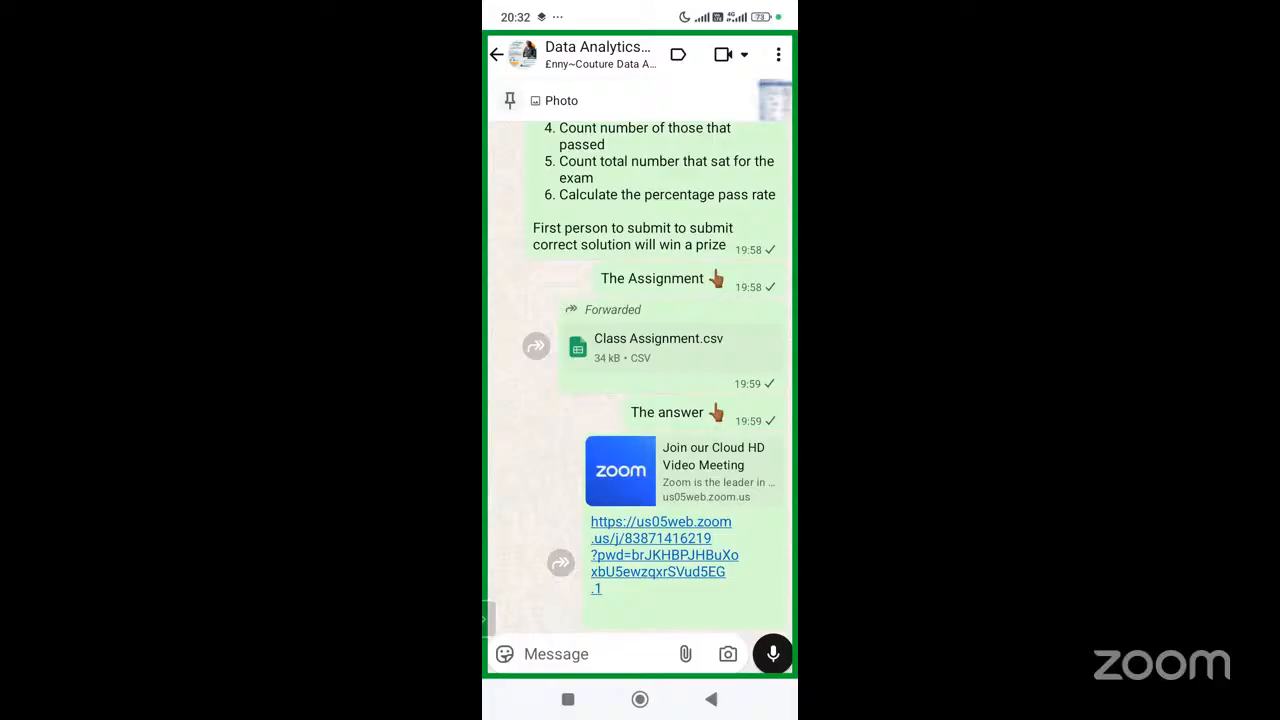
pyautogui.click(658, 345)
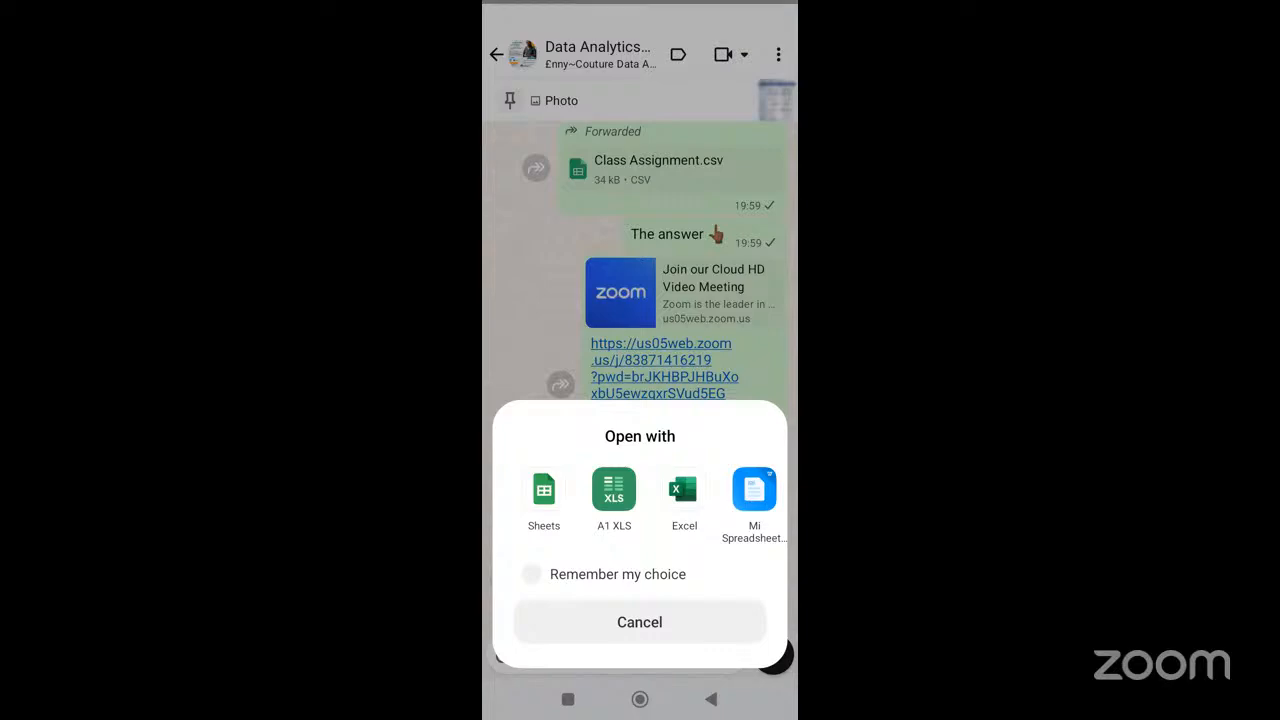
pyautogui.press('Escape')
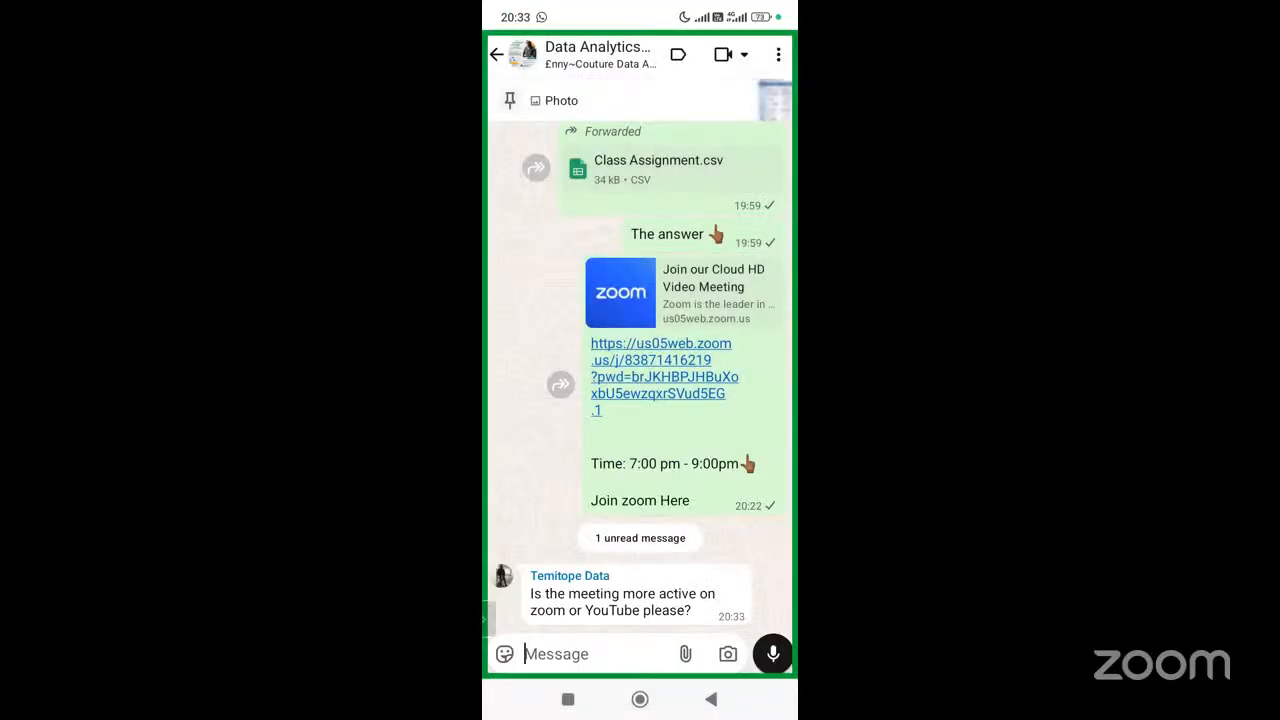
pyautogui.moveTo(640, 10); pyautogui.dragTo(640, 420)
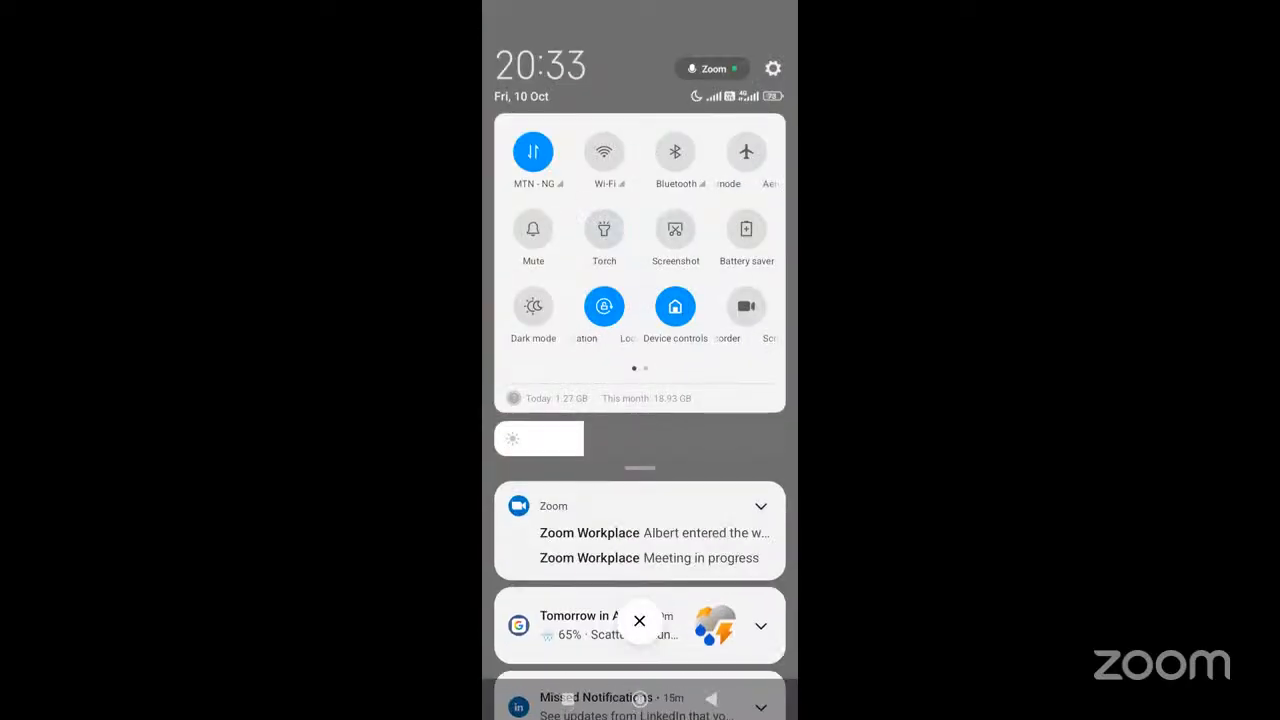
pyautogui.scroll(-10, 639, 420)
pyautogui.press('Escape')
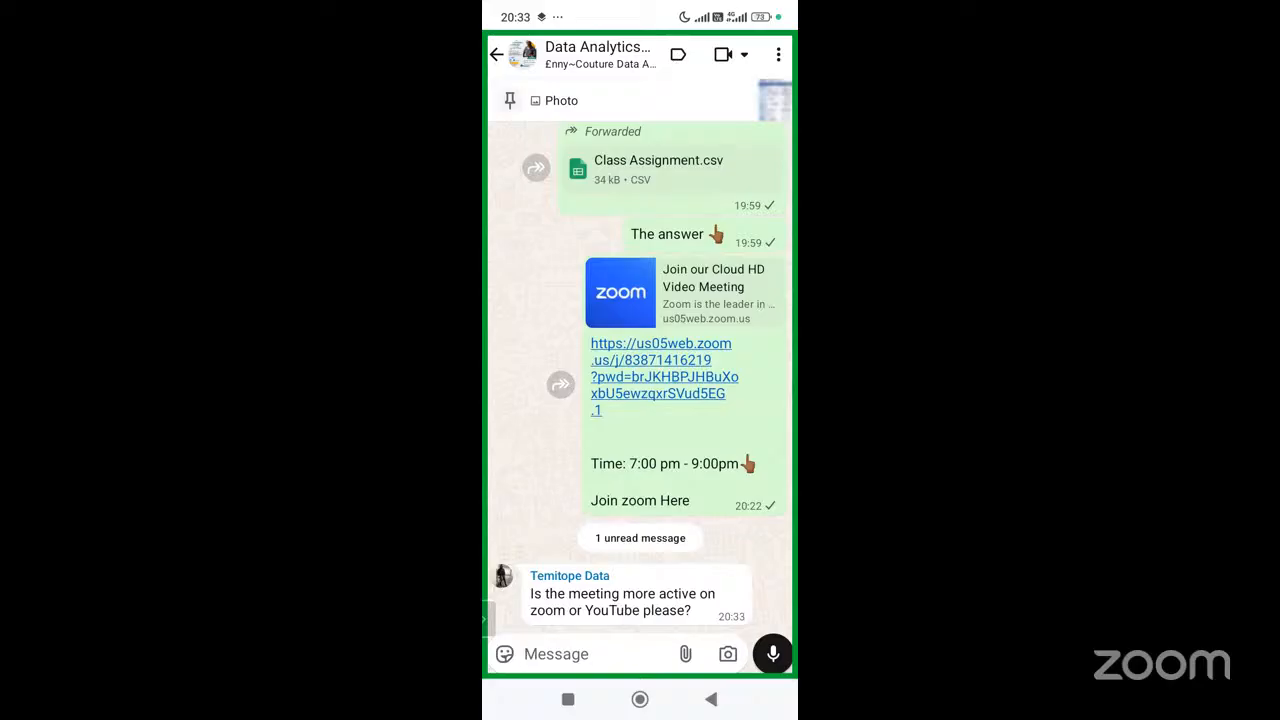
# Step: Open the Class Assignment.csv answer file in Sheets and view its header row from FIRST through Status
pyautogui.click(658, 165)
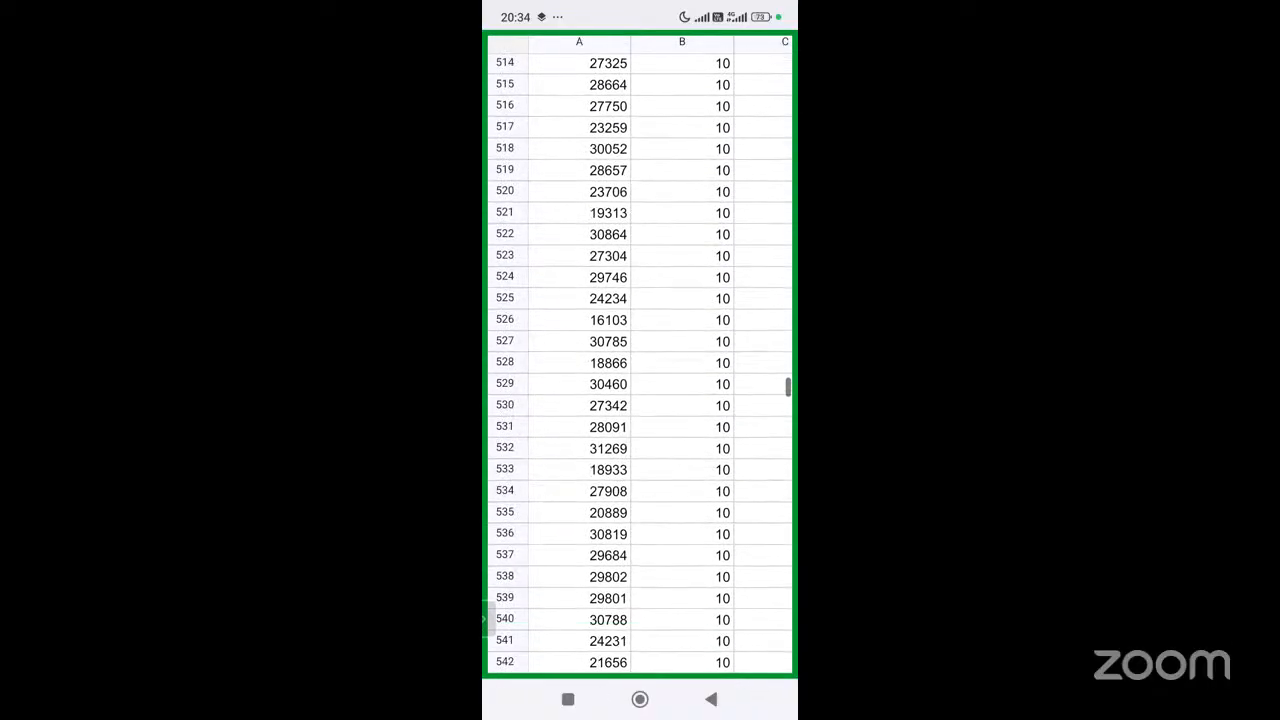
pyautogui.scroll(2, 640, 380)
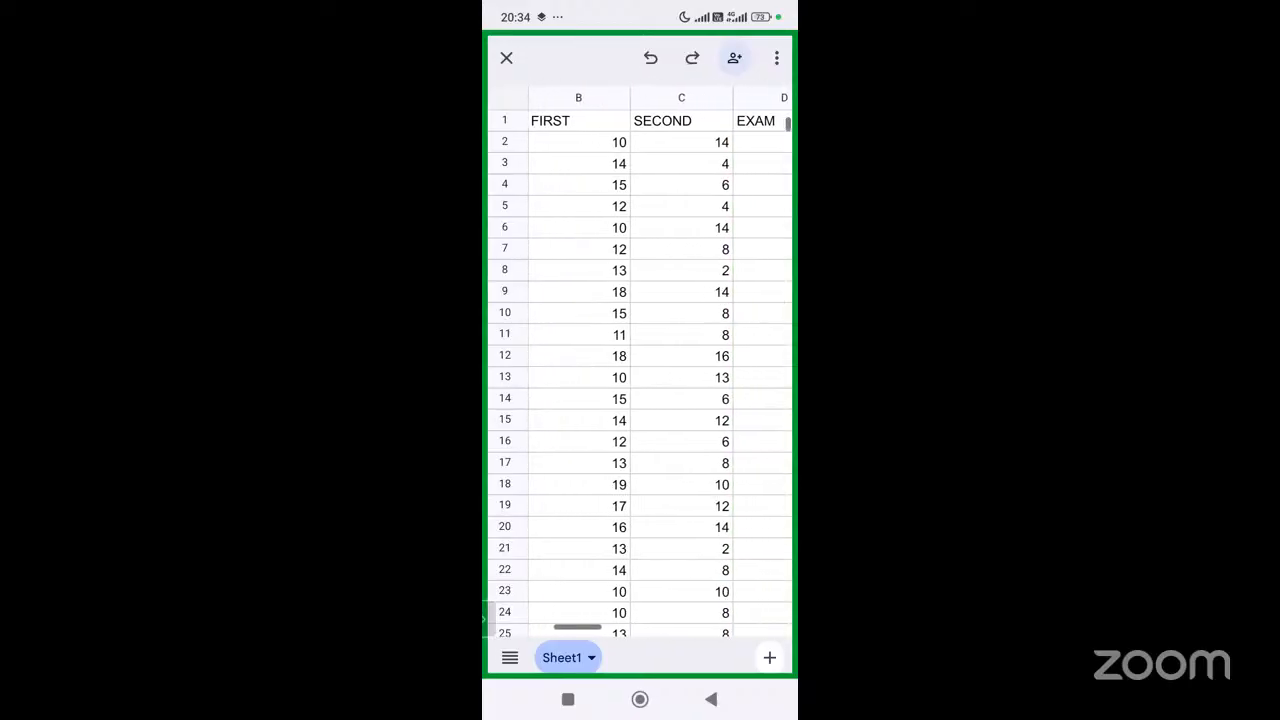
pyautogui.hscroll(2, 640, 380)
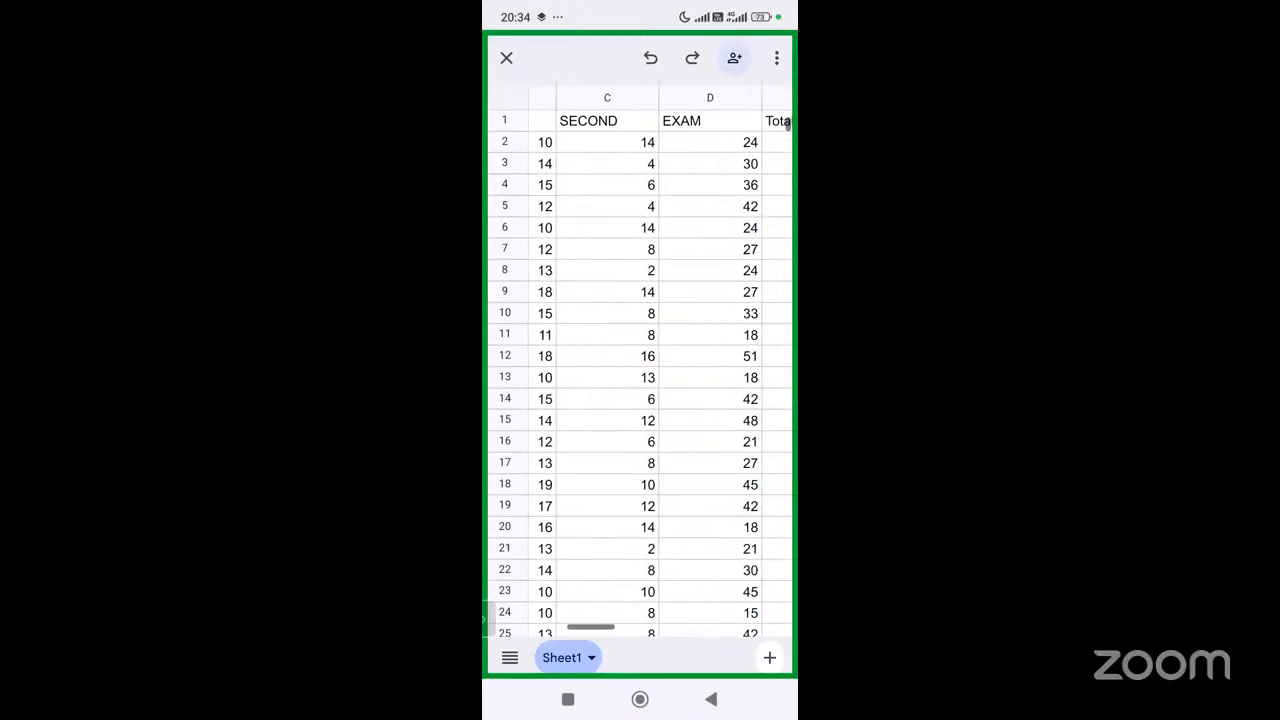
pyautogui.hscroll(2, 640, 380)
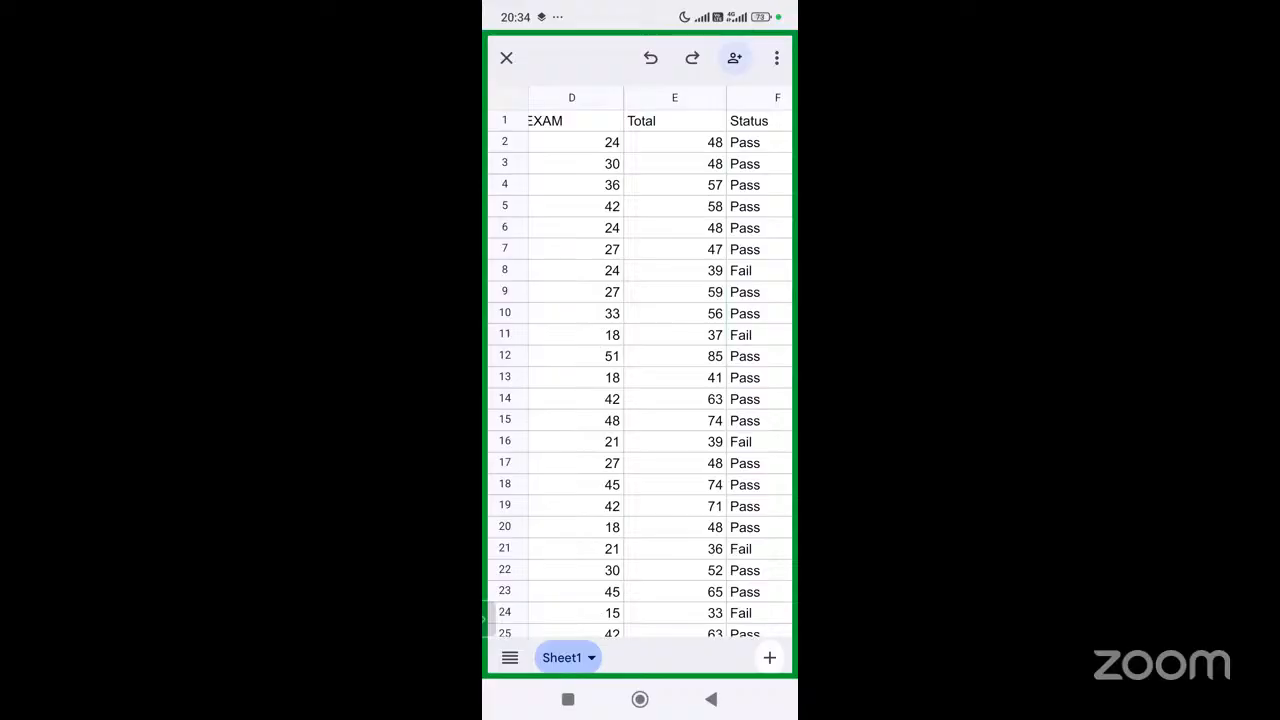
pyautogui.hscroll(-3, 640, 380)
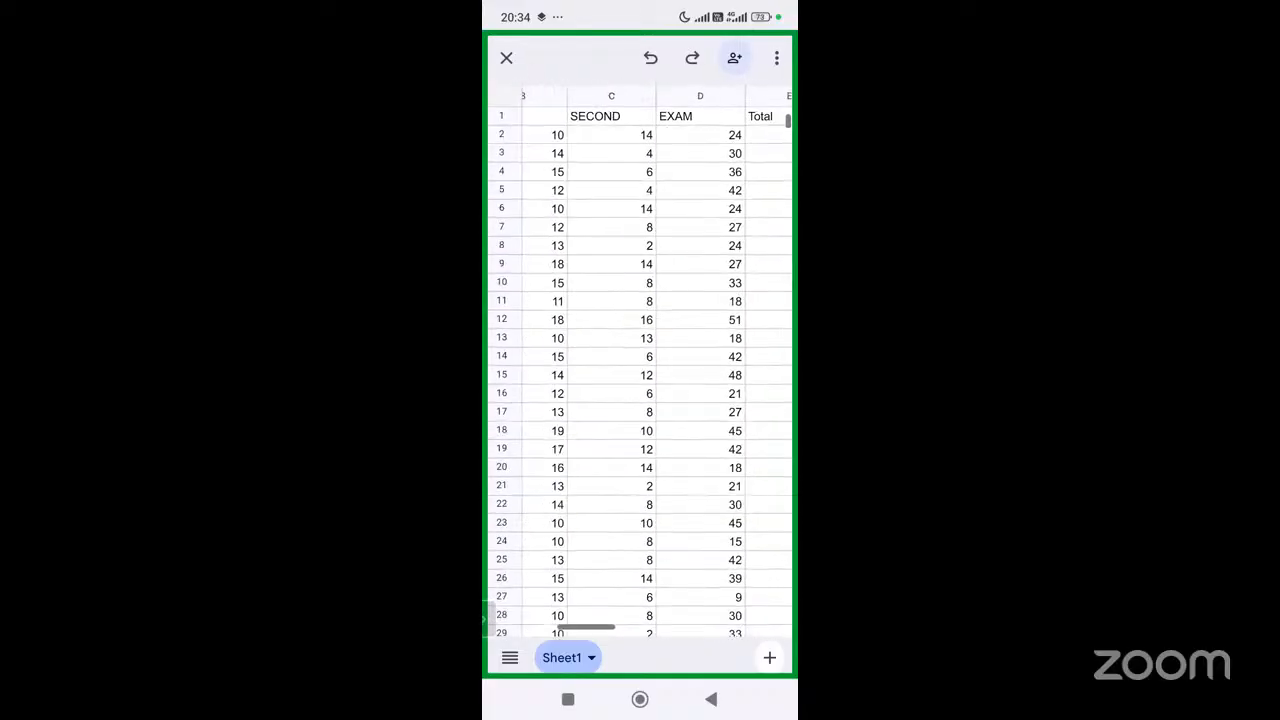
# Step: Examine the Total, Status and Grade results of the answer file for roughly the first 30 students
pyautogui.scroll(-2, 640, 380)
pyautogui.hscroll(3, 640, 380)
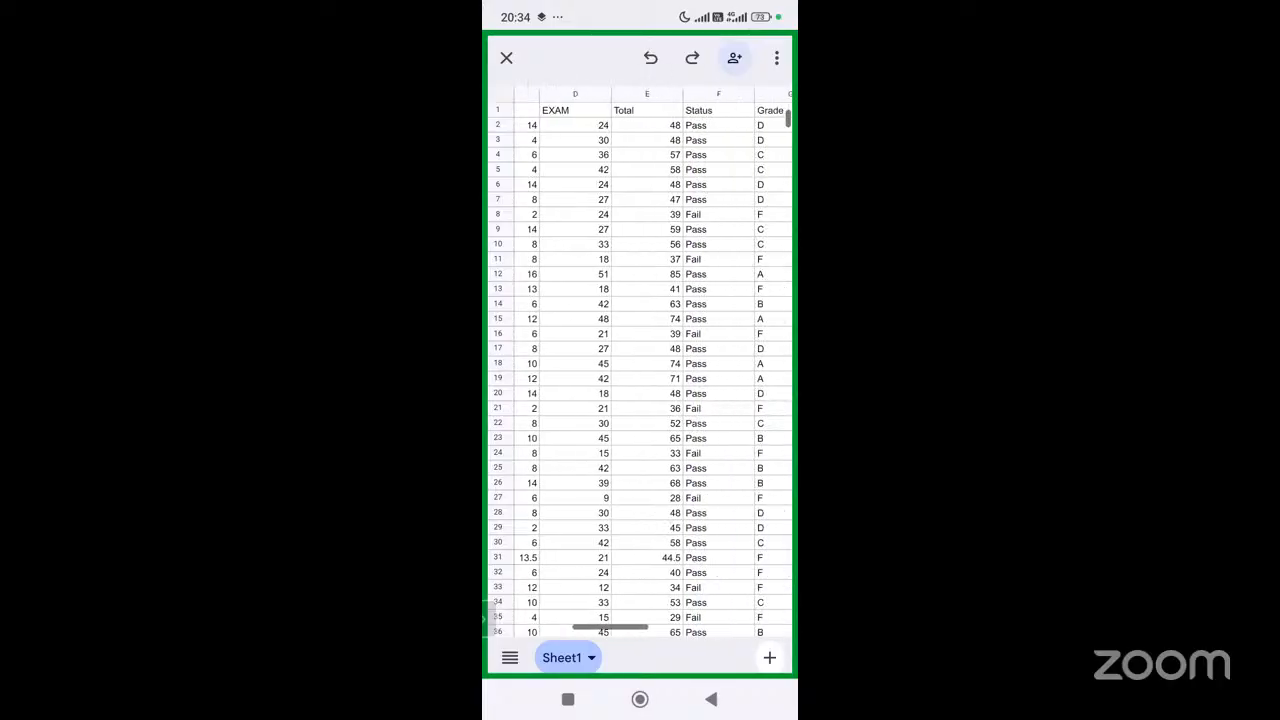
pyautogui.hscroll(2, 639, 379)
pyautogui.scroll(2, 640, 380)
pyautogui.hscroll(-1, 640, 380)
pyautogui.scroll(1, 639, 380)
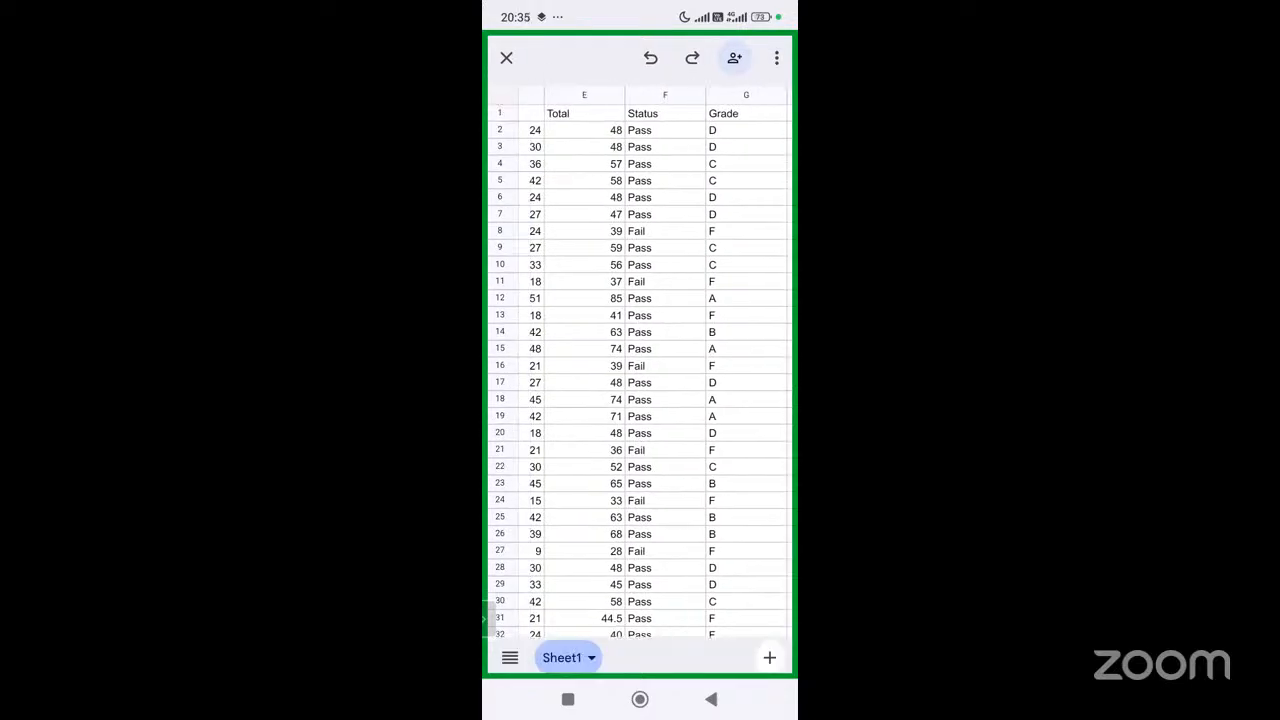
pyautogui.scroll(2, 640, 380)
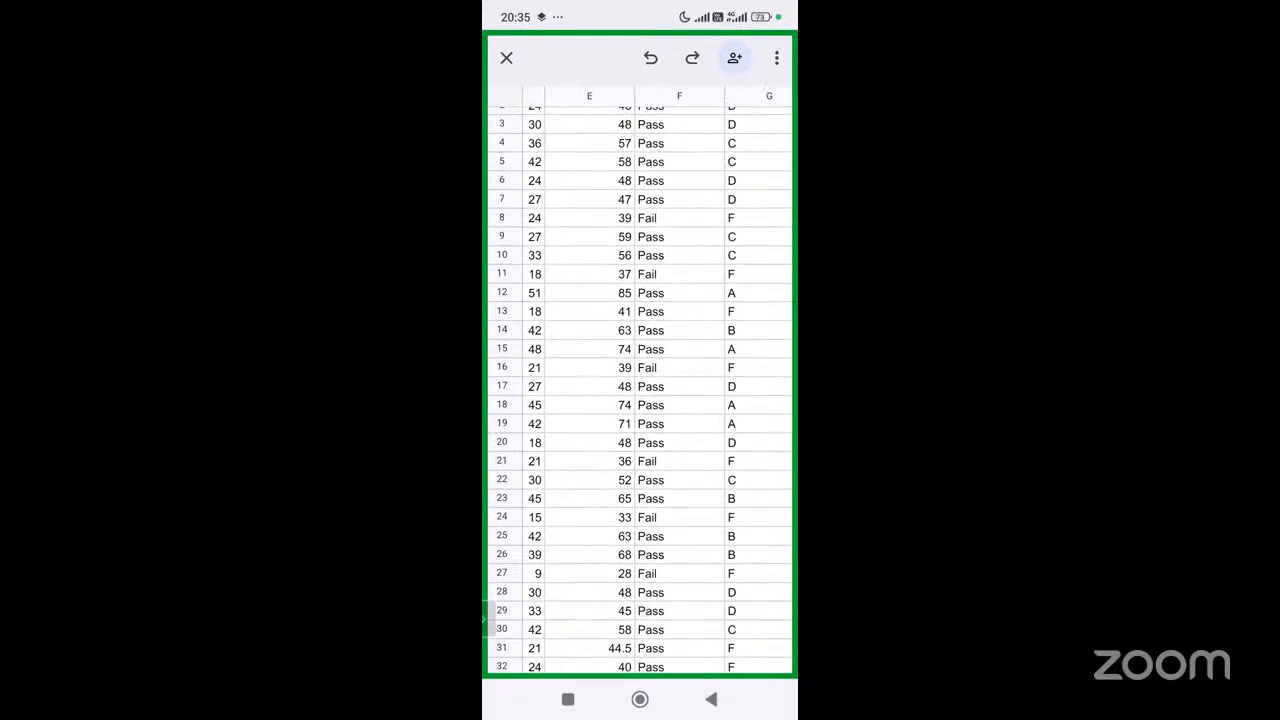
# Step: Inspect the Status value in cell F2 beside its Total and Grade, leaving the cell unedited
pyautogui.click(676, 135)
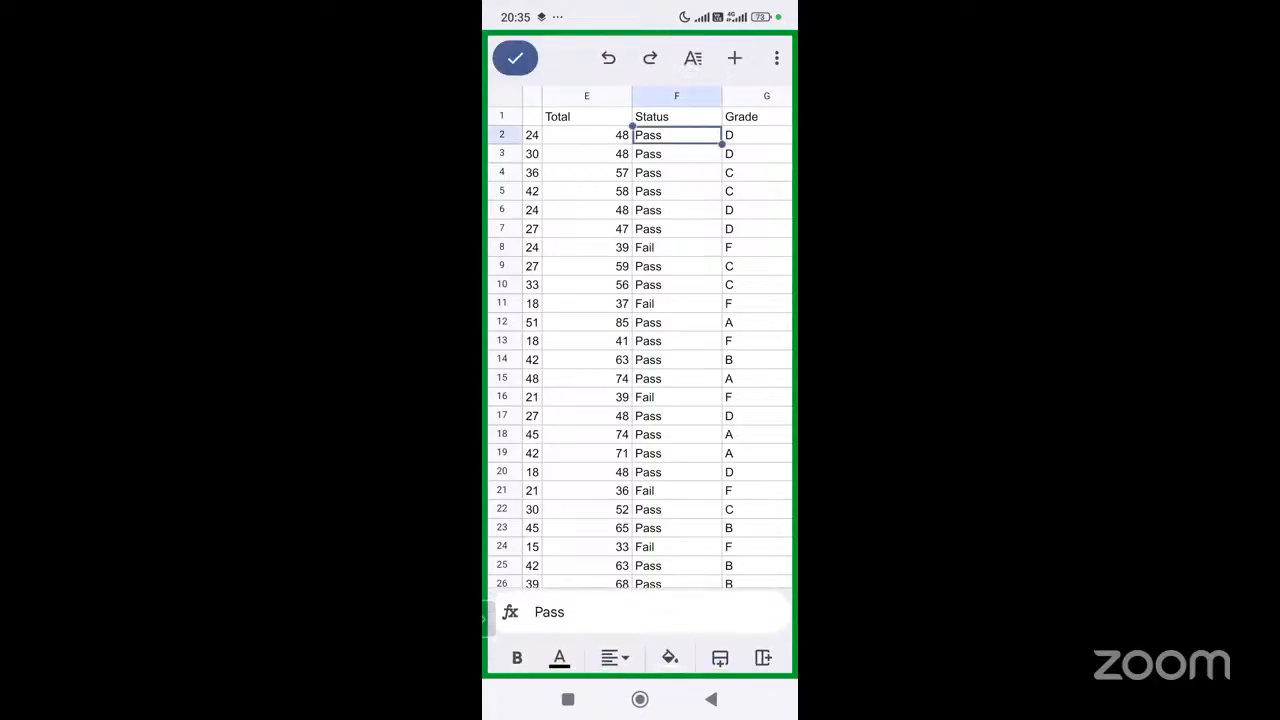
pyautogui.scroll(-3, 639, 340)
pyautogui.hscroll(-1, 640, 340)
pyautogui.scroll(3, 640, 340)
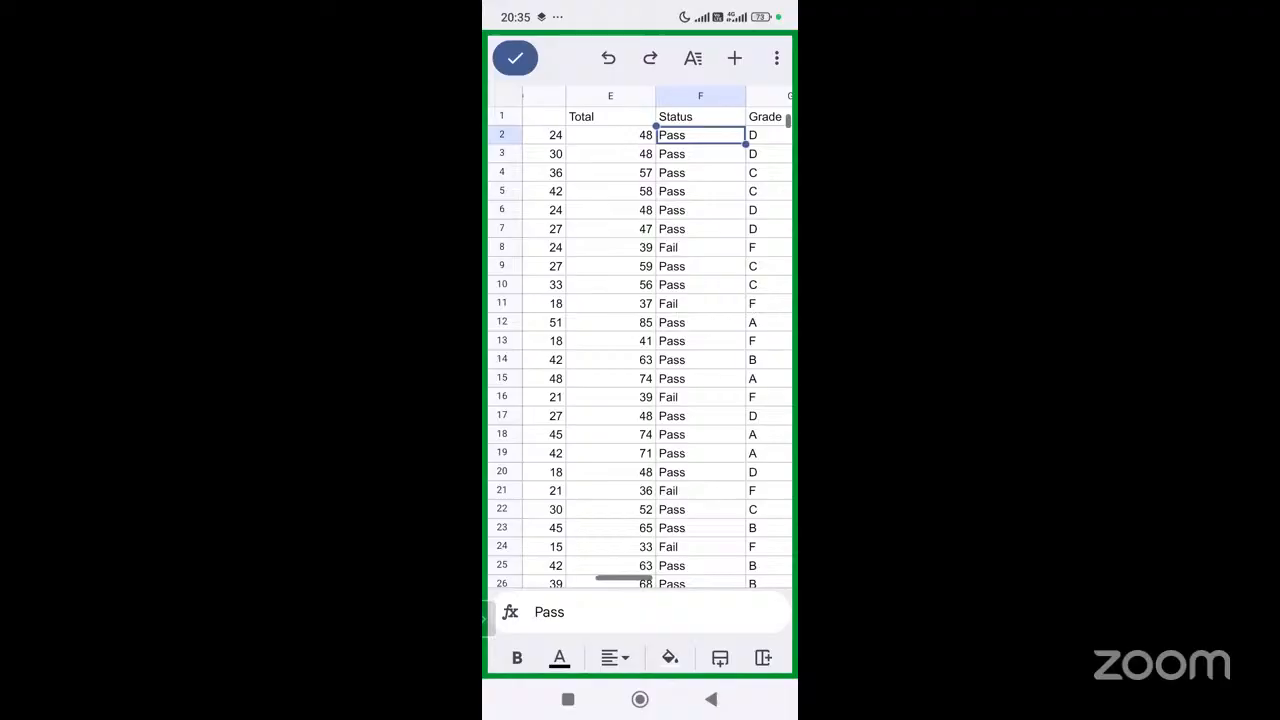
pyautogui.click(515, 58)
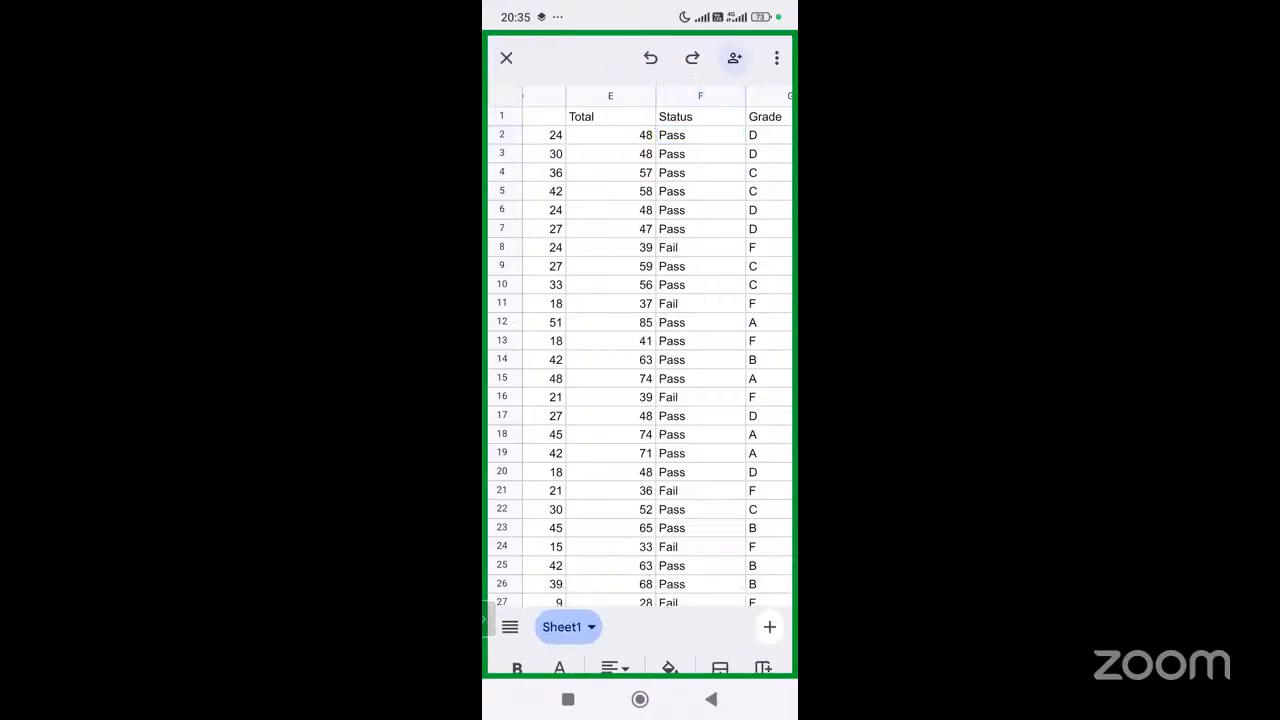
# Step: Compare the Total and Status columns, and review the student records down to about row 517
pyautogui.hscroll(-1, 657, 360)
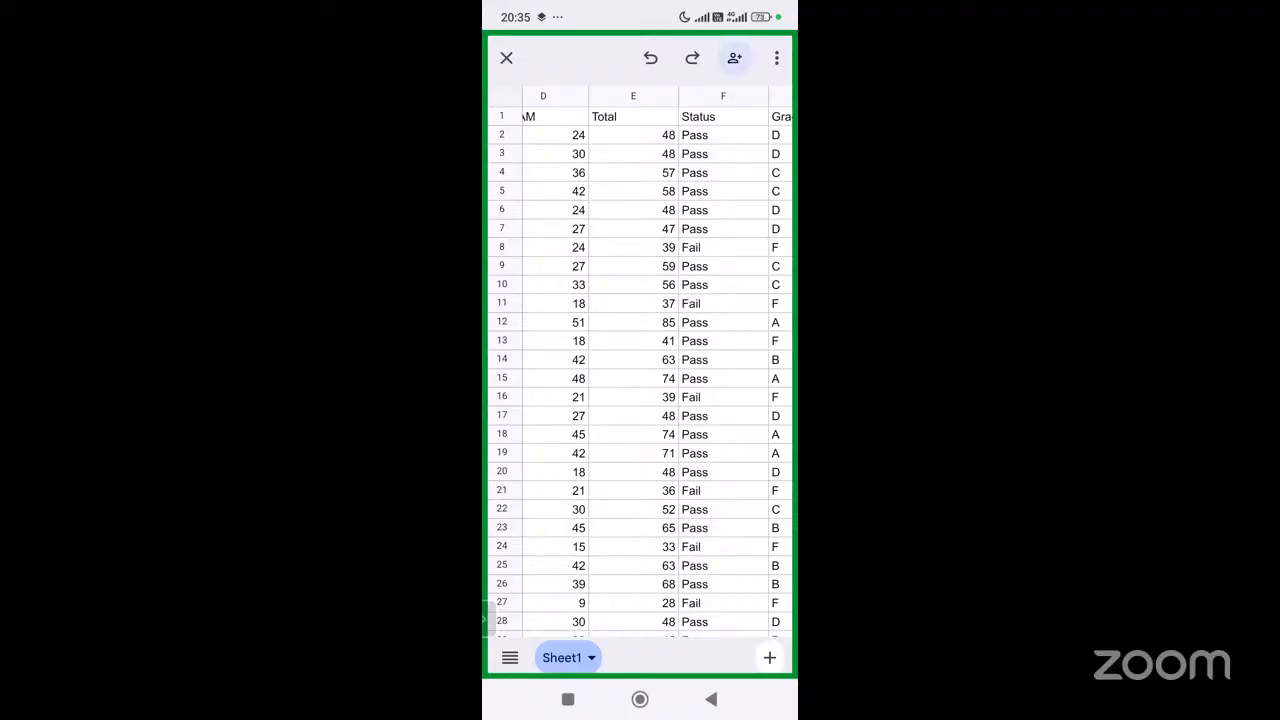
pyautogui.hscroll(1, 640, 370)
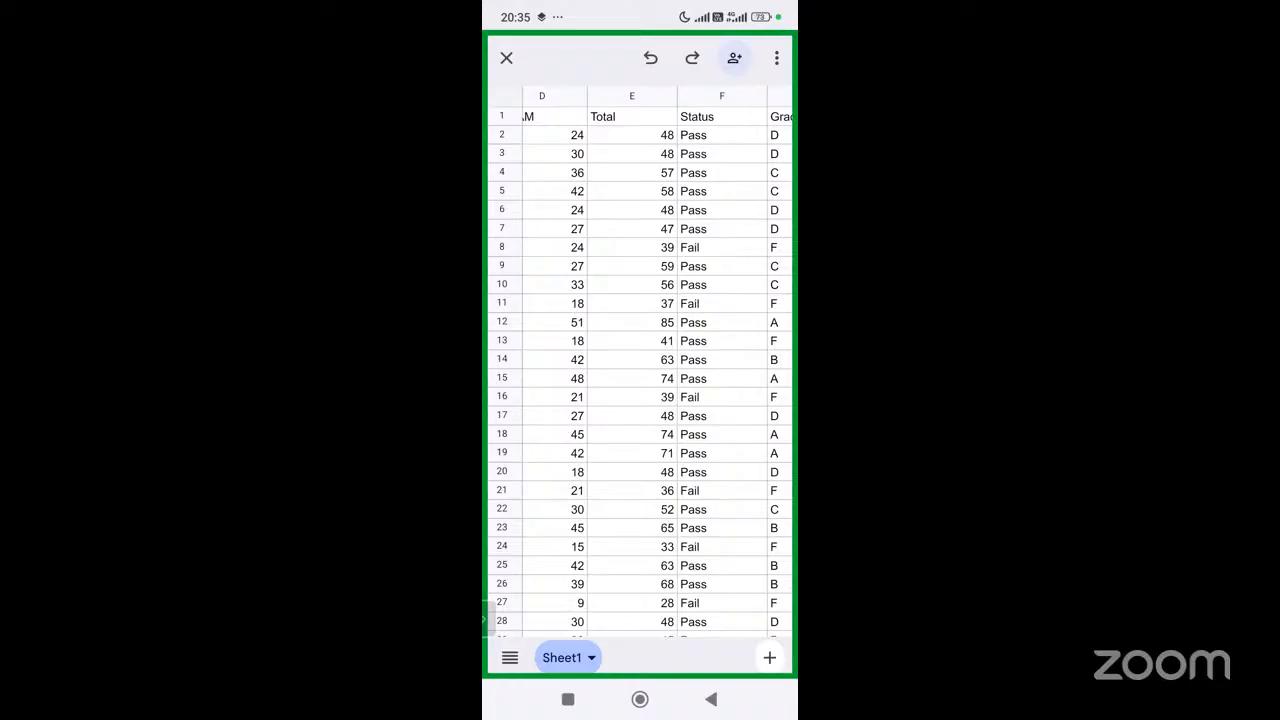
pyautogui.scroll(5, 640, 380)
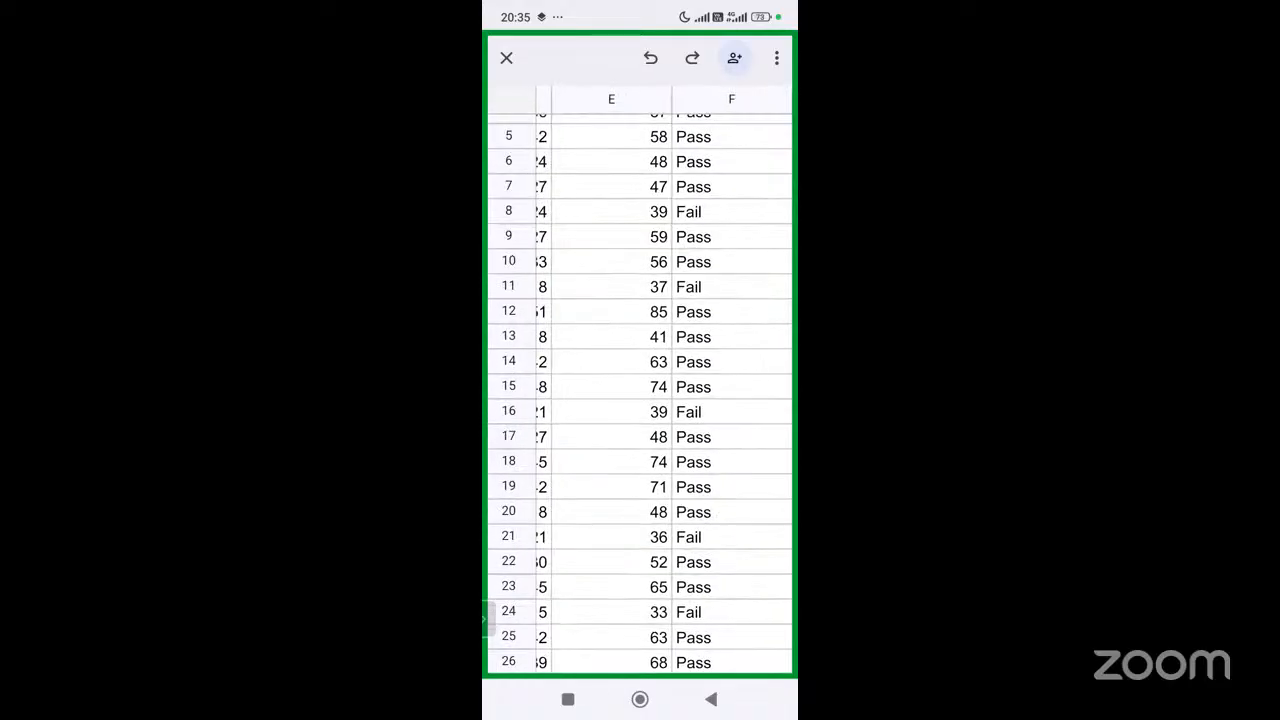
pyautogui.scroll(-5, 640, 380)
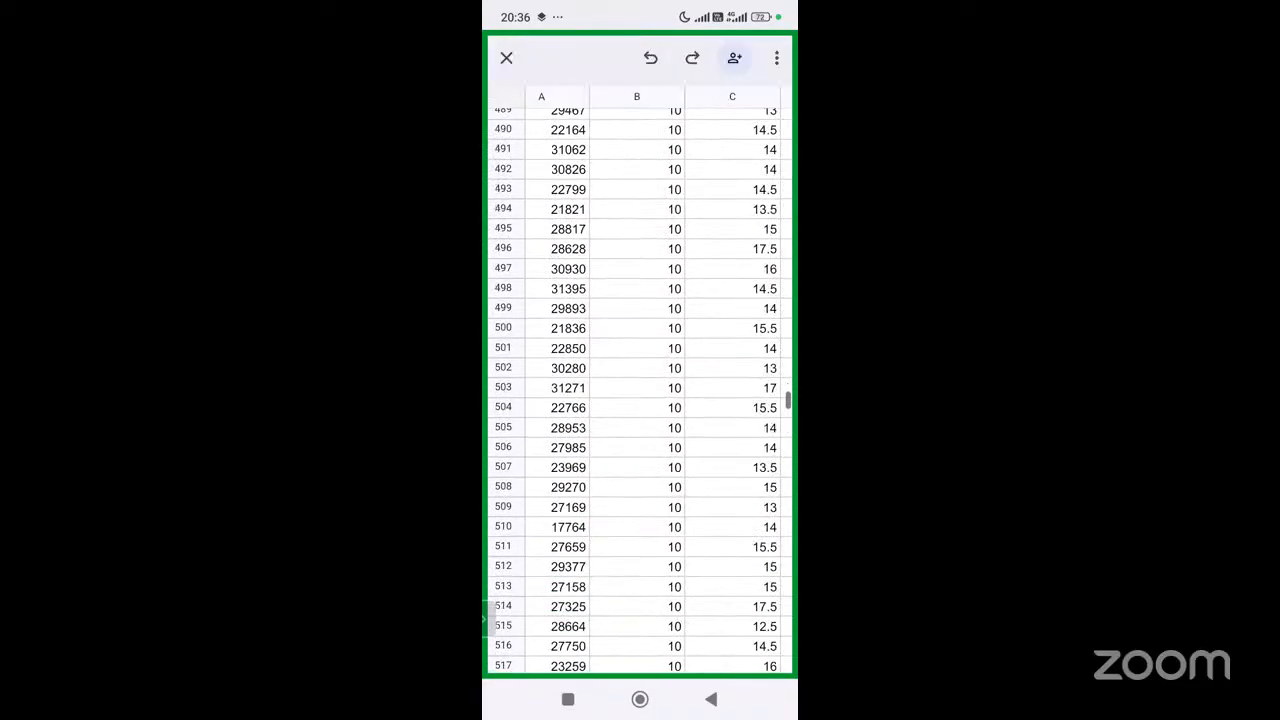
# Step: Return to the header row and go through all columns from SudentID to Grade
pyautogui.scroll(10, 639, 380)
pyautogui.scroll(15, 640, 369)
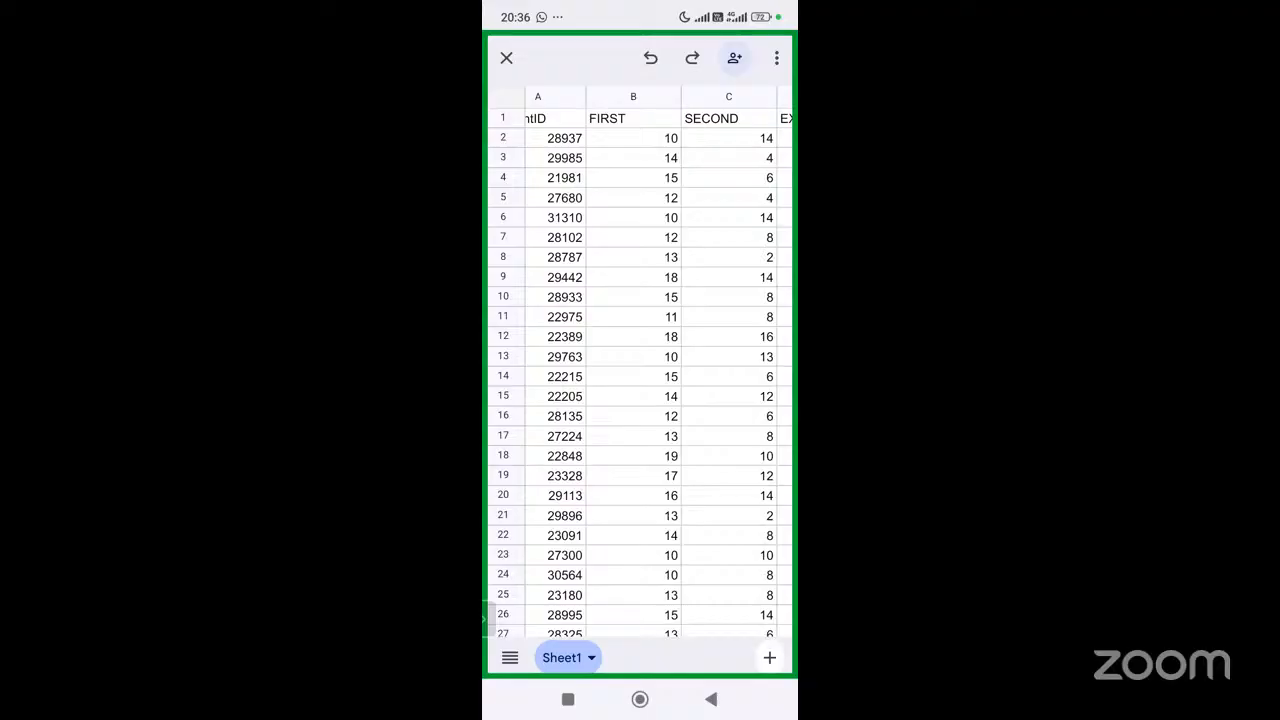
pyautogui.hscroll(-2, 640, 360)
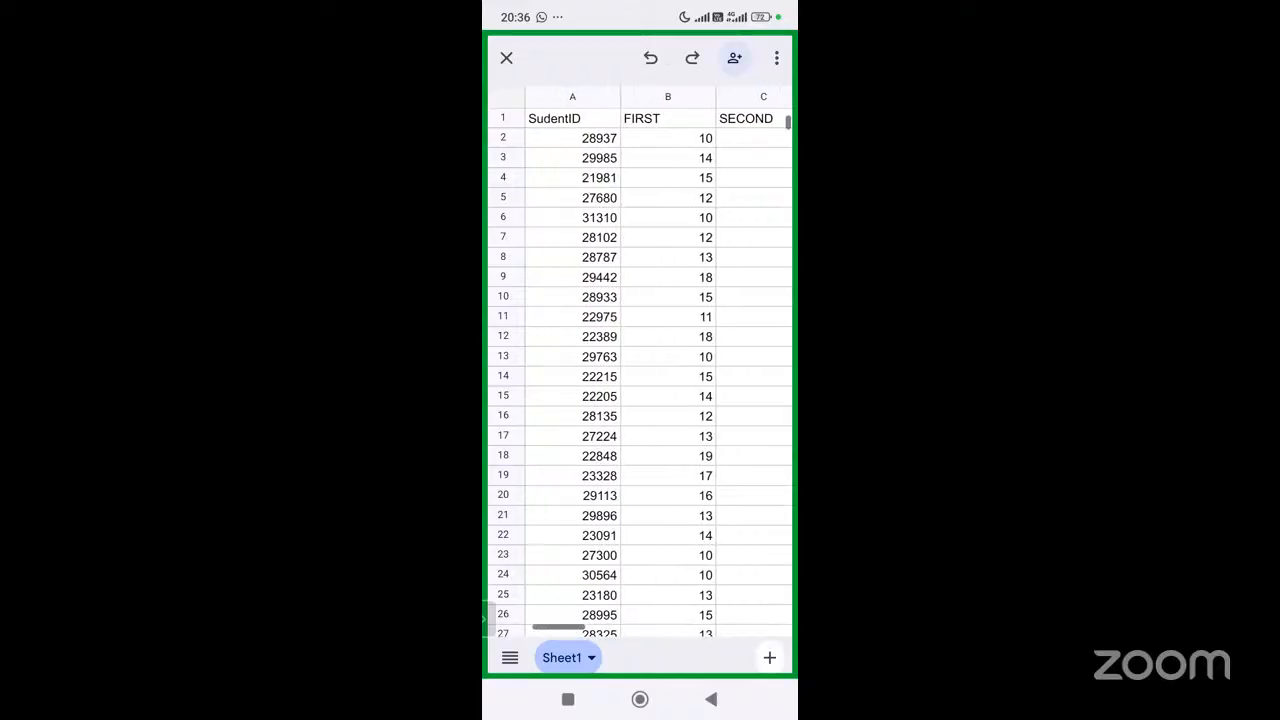
pyautogui.hscroll(3, 640, 360)
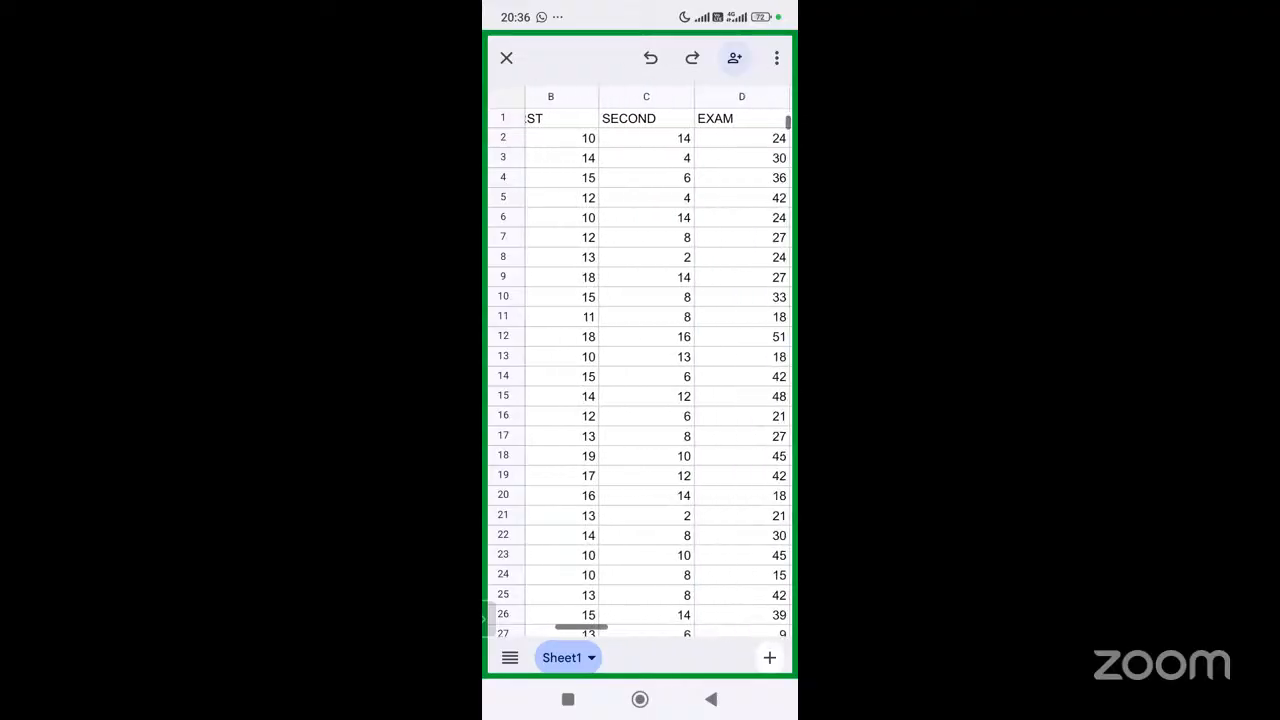
pyautogui.hscroll(3, 640, 360)
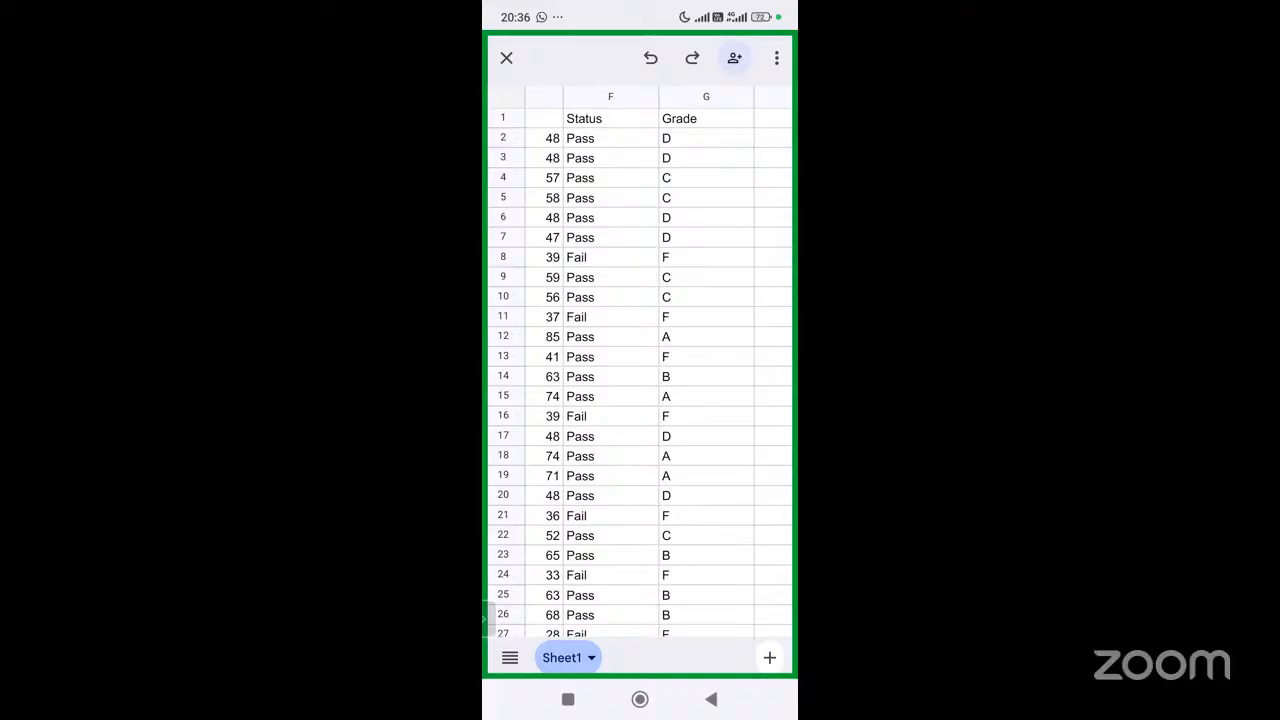
# Step: Go back from the Grade column through Status, Total, EXAM and SECOND, and close the answer file
pyautogui.hscroll(-3, 640, 380)
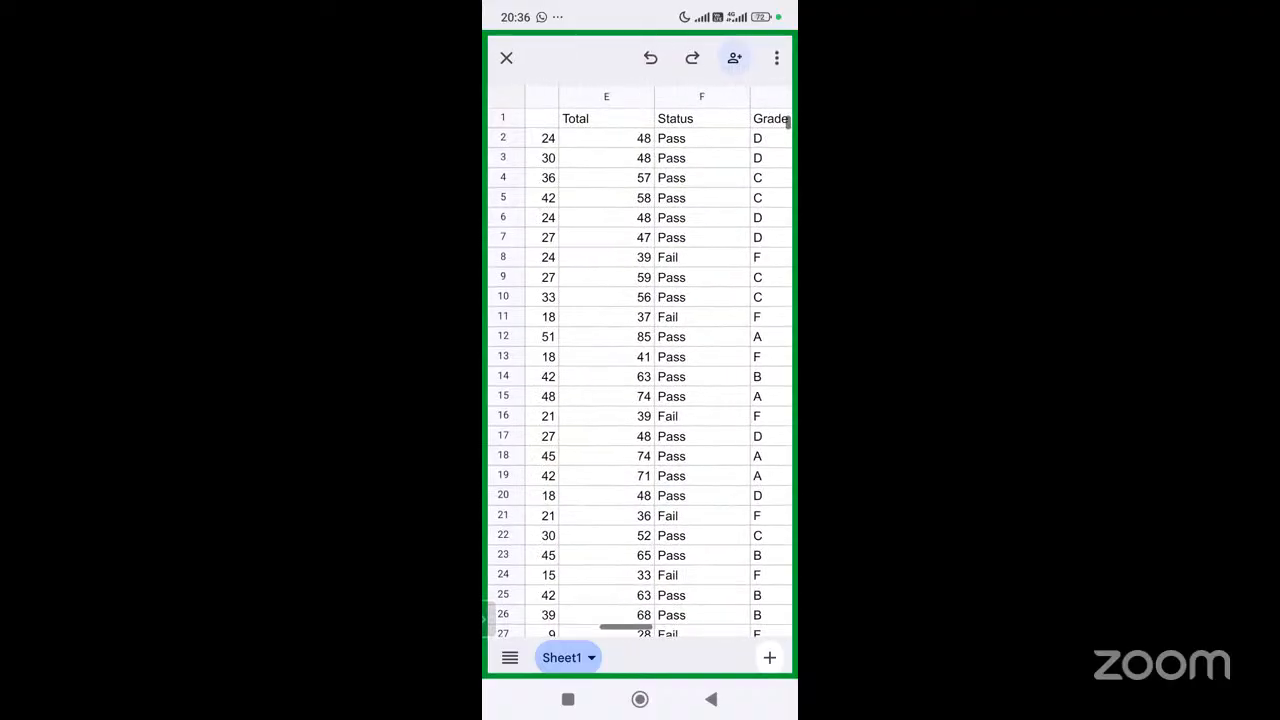
pyautogui.hscroll(-1, 640, 379)
pyautogui.hscroll(-1, 659, 360)
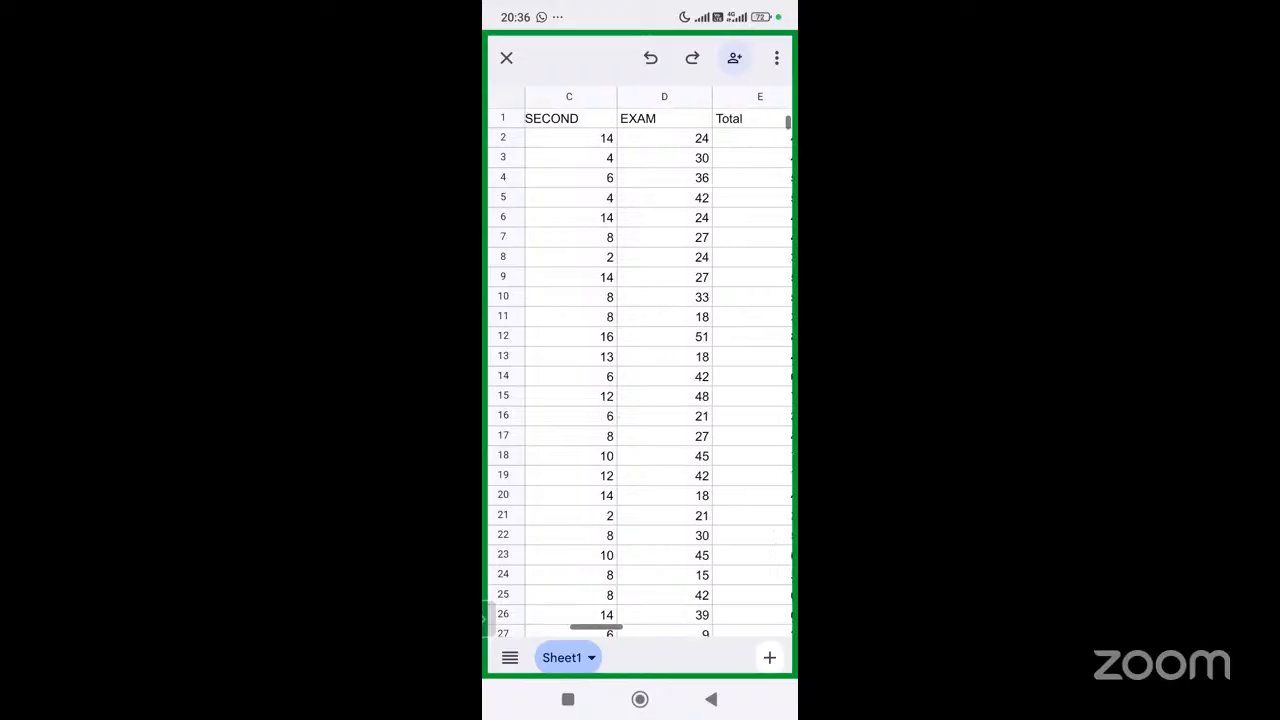
pyautogui.click(506, 58)
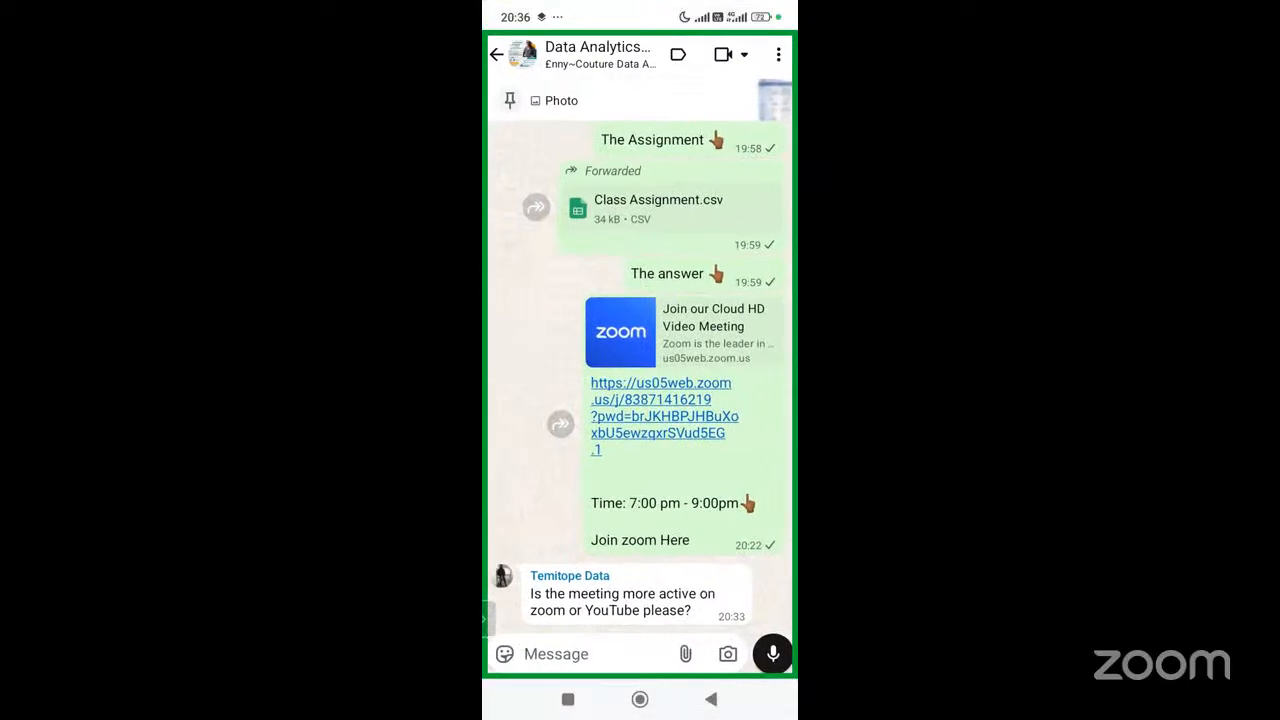
# Step: Look through the phone's notifications for the running Zoom session
pyautogui.moveTo(640, 8); pyautogui.dragTo(640, 400)
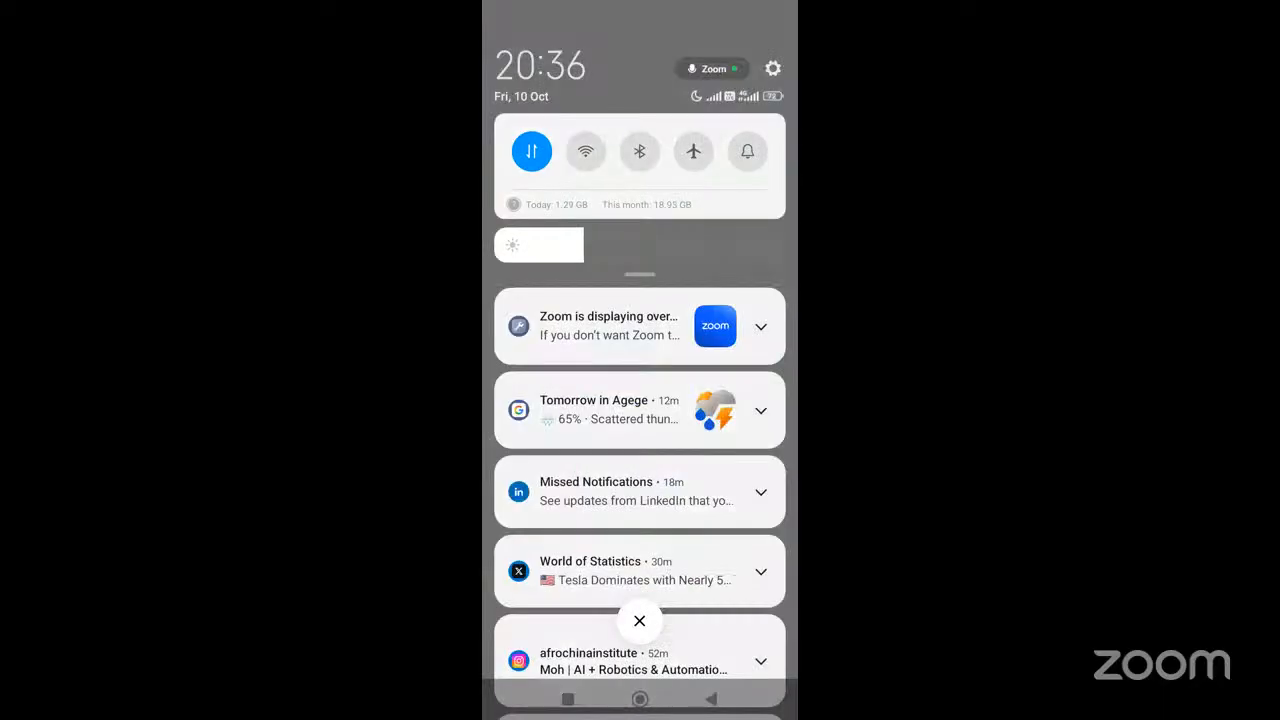
pyautogui.click(760, 326)
pyautogui.scroll(-10, 640, 416)
pyautogui.click(640, 620)
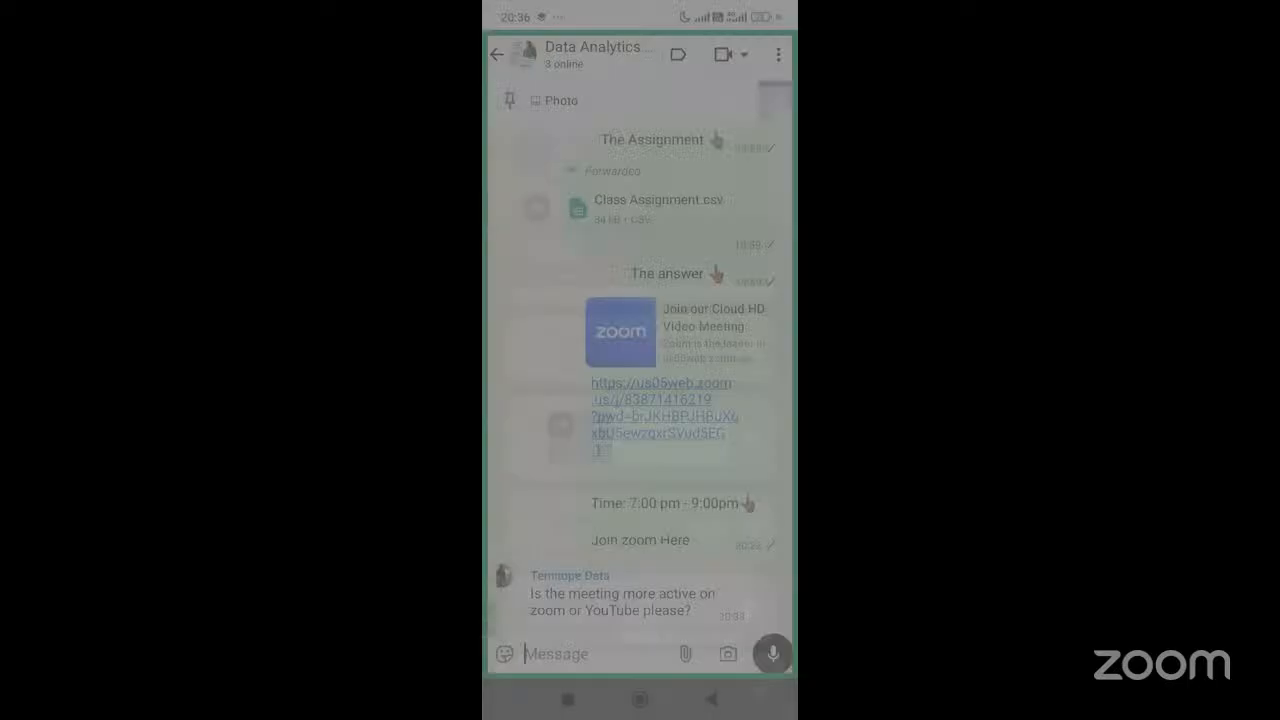
pyautogui.moveTo(640, 8); pyautogui.dragTo(640, 400)
pyautogui.scroll(-3, 640, 416)
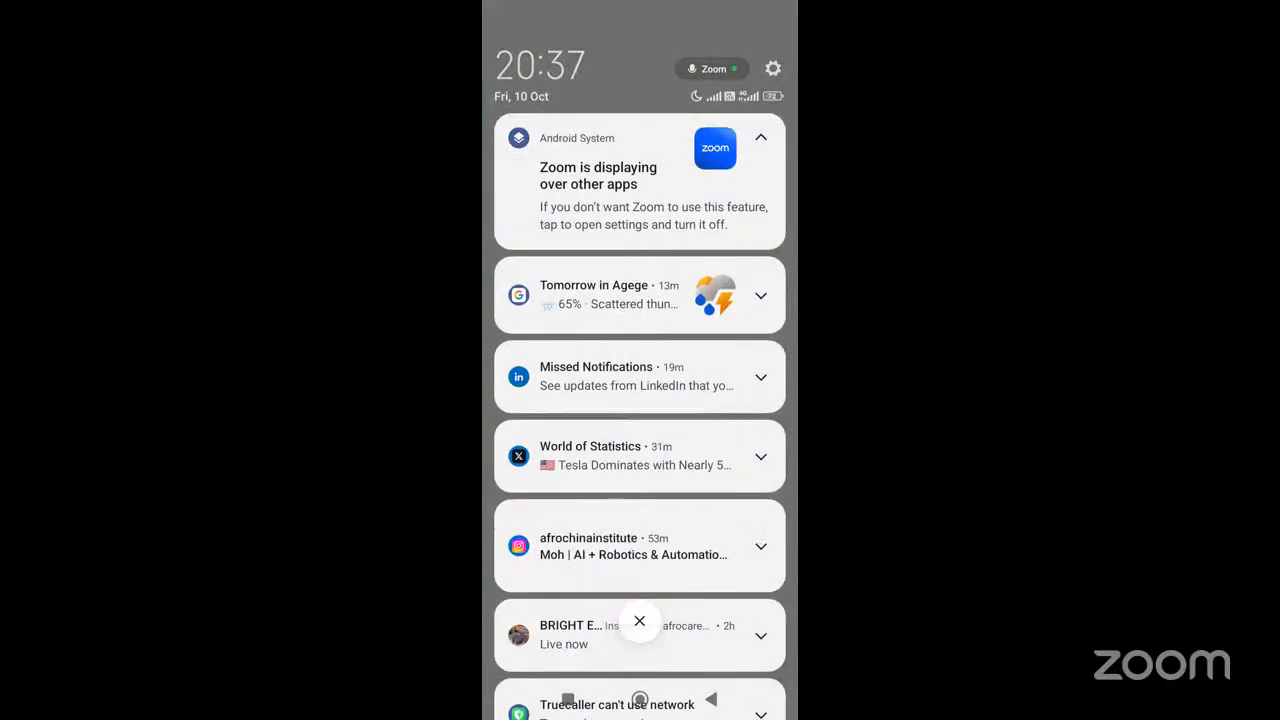
pyautogui.click(639, 621)
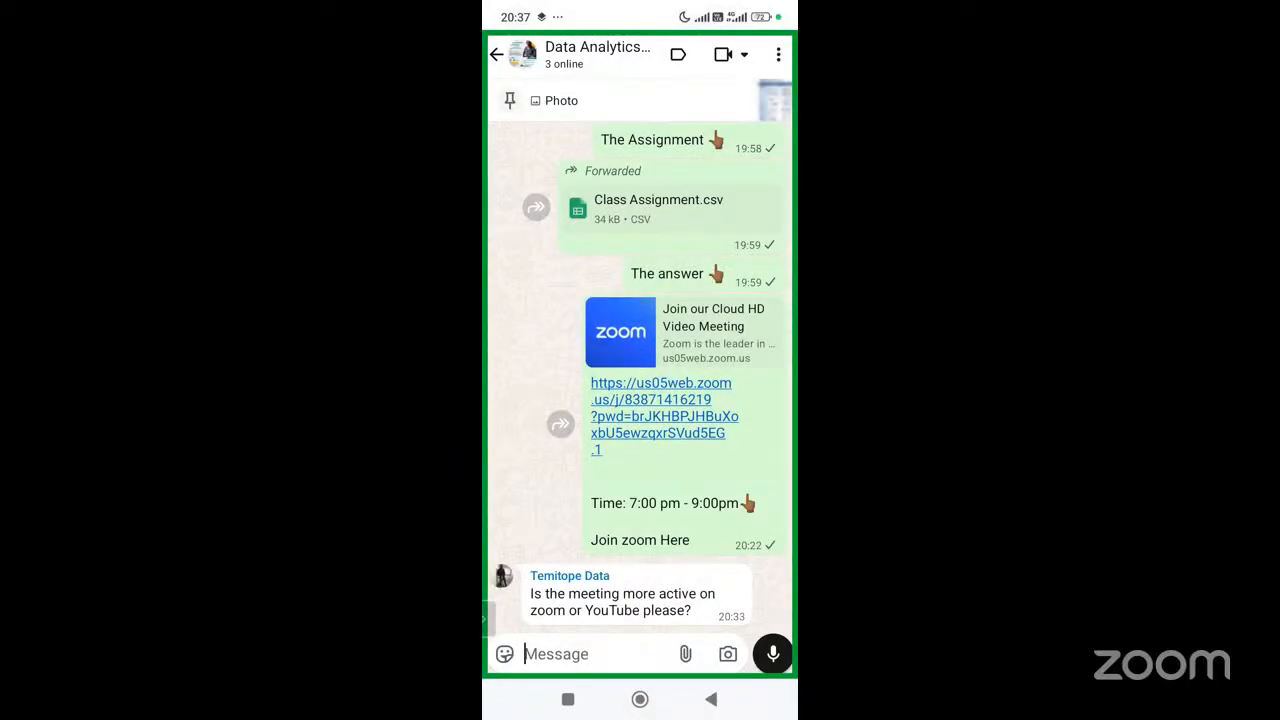
pyautogui.moveTo(640, 8); pyautogui.dragTo(639, 400)
pyautogui.scroll(-6, 640, 416)
pyautogui.click(600, 515)
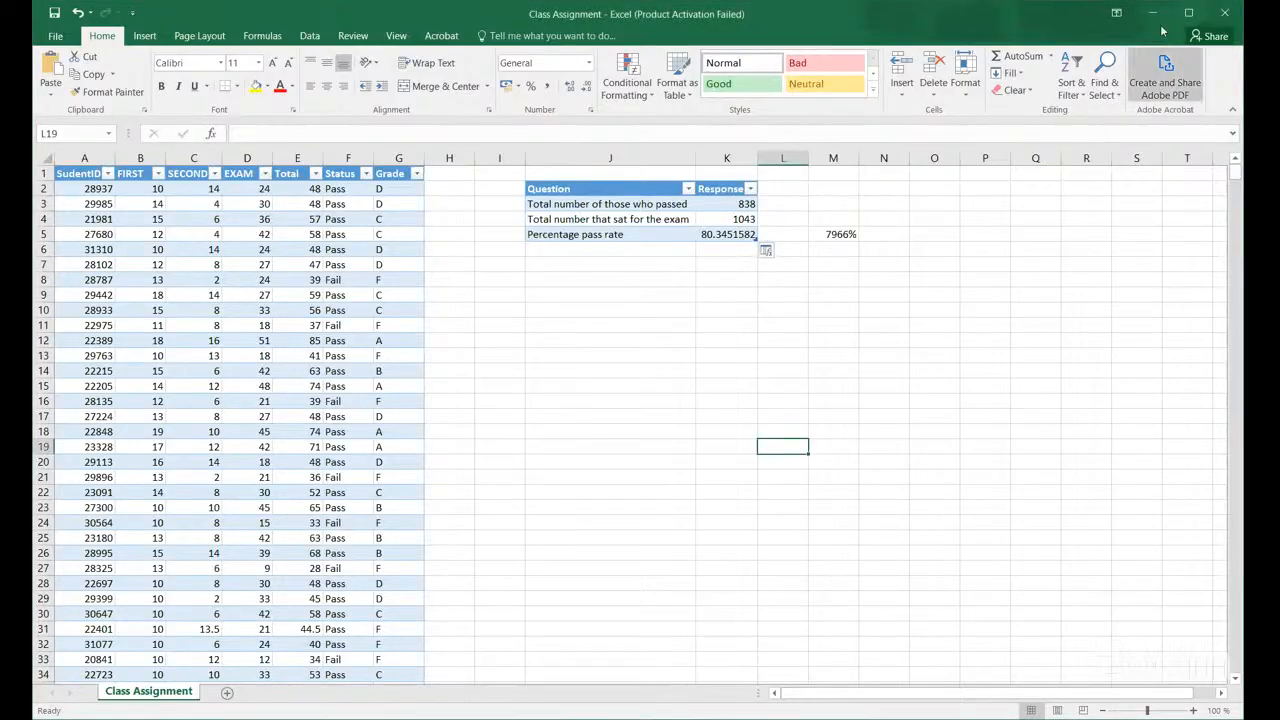
# Step: Reduce the Class Assignment workbook window to a narrower size, and inspect the FIRST and SECOND scores and the SudentID header
pyautogui.click(1193, 12)
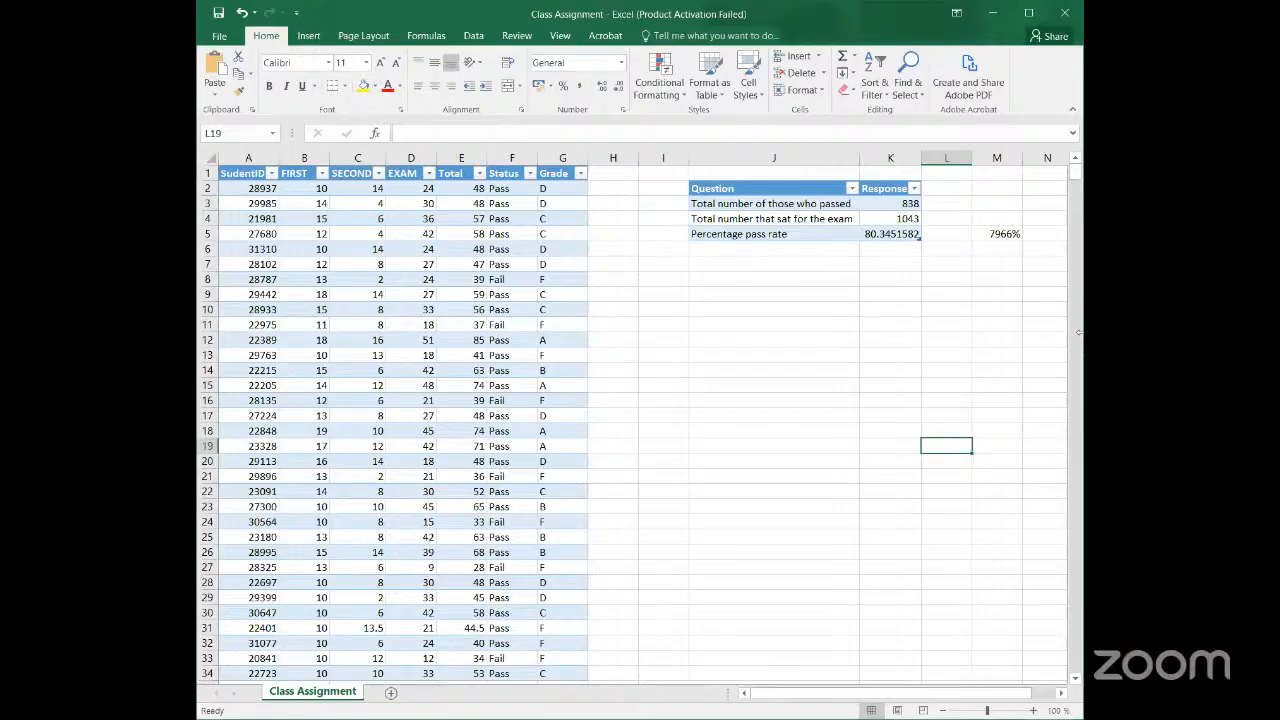
pyautogui.moveTo(1077, 332); pyautogui.dragTo(1058, 332)
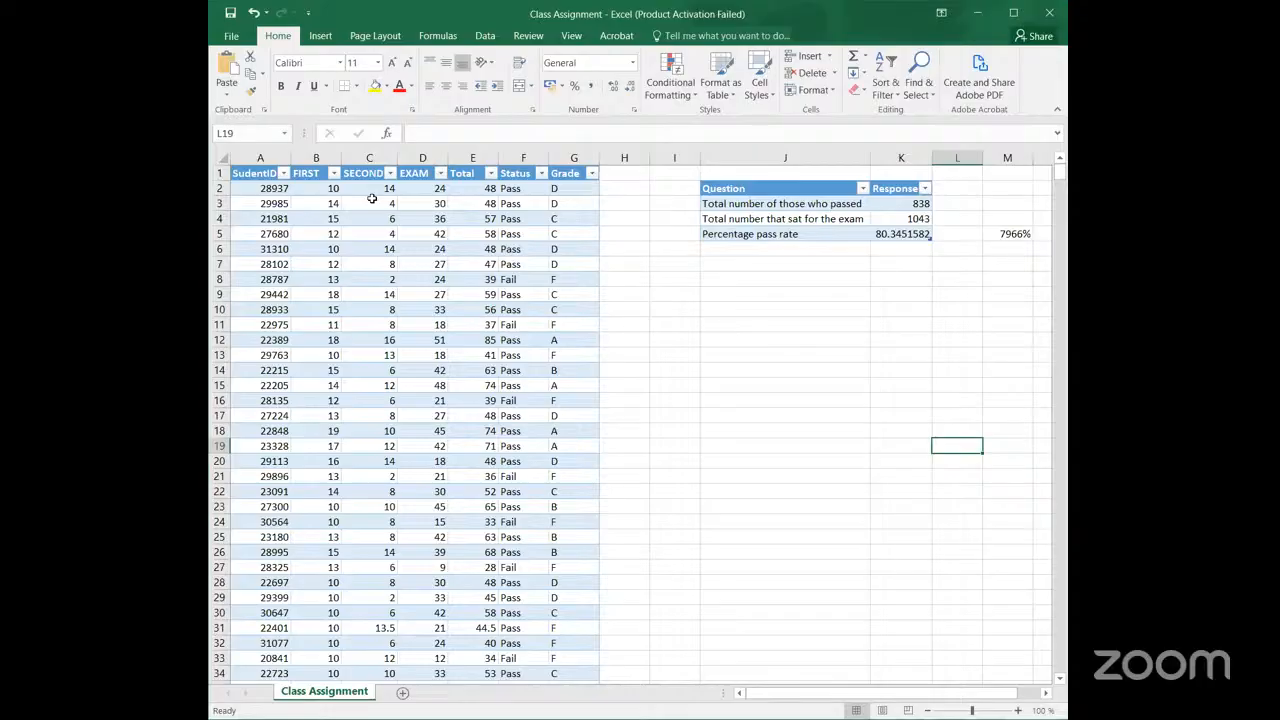
pyautogui.moveTo(371, 199); pyautogui.dragTo(315, 203)
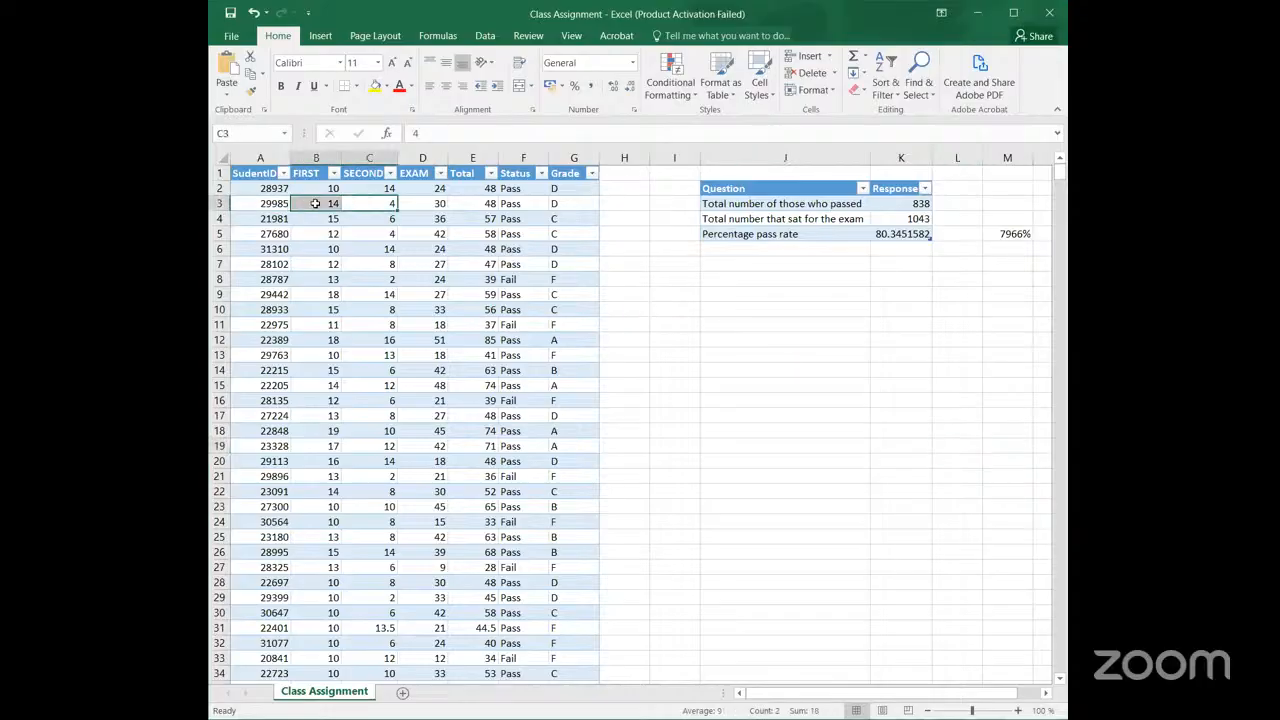
pyautogui.click(392, 246)
pyautogui.click(252, 175)
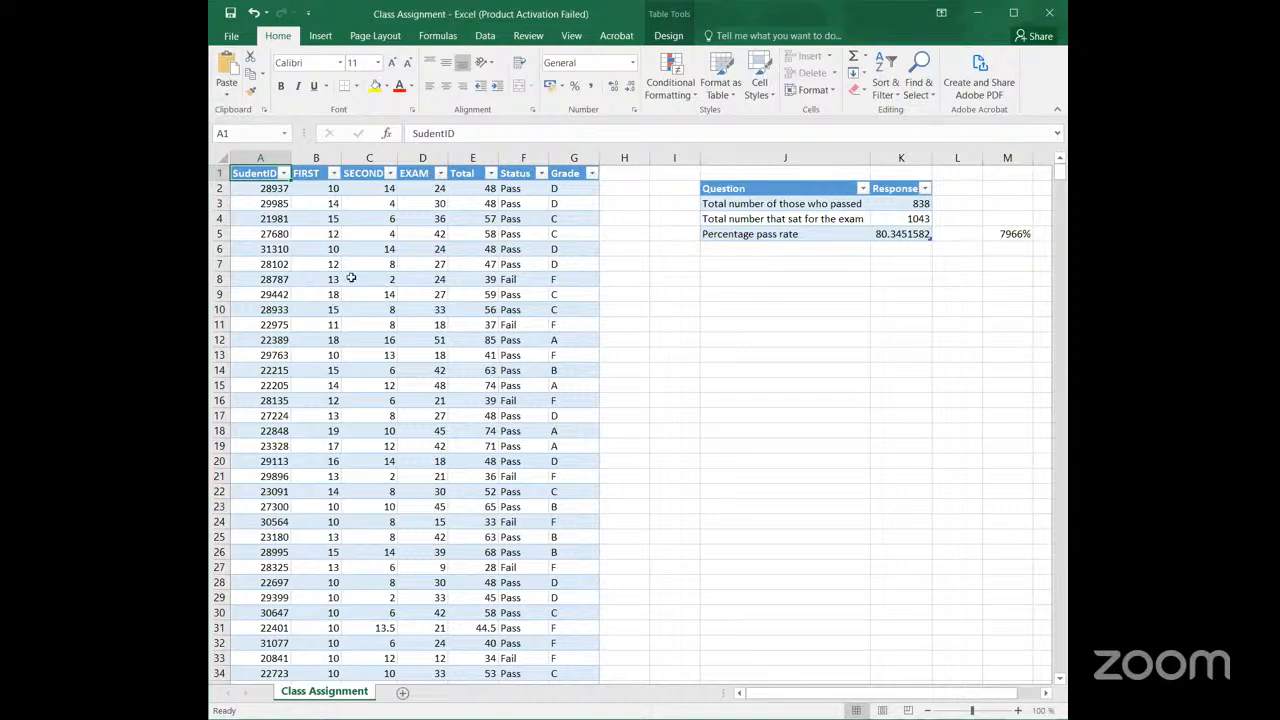
# Step: Select all SudentID values from A2 down and search the commands for "du" without applying any change, then clear the selection
pyautogui.click(268, 188)
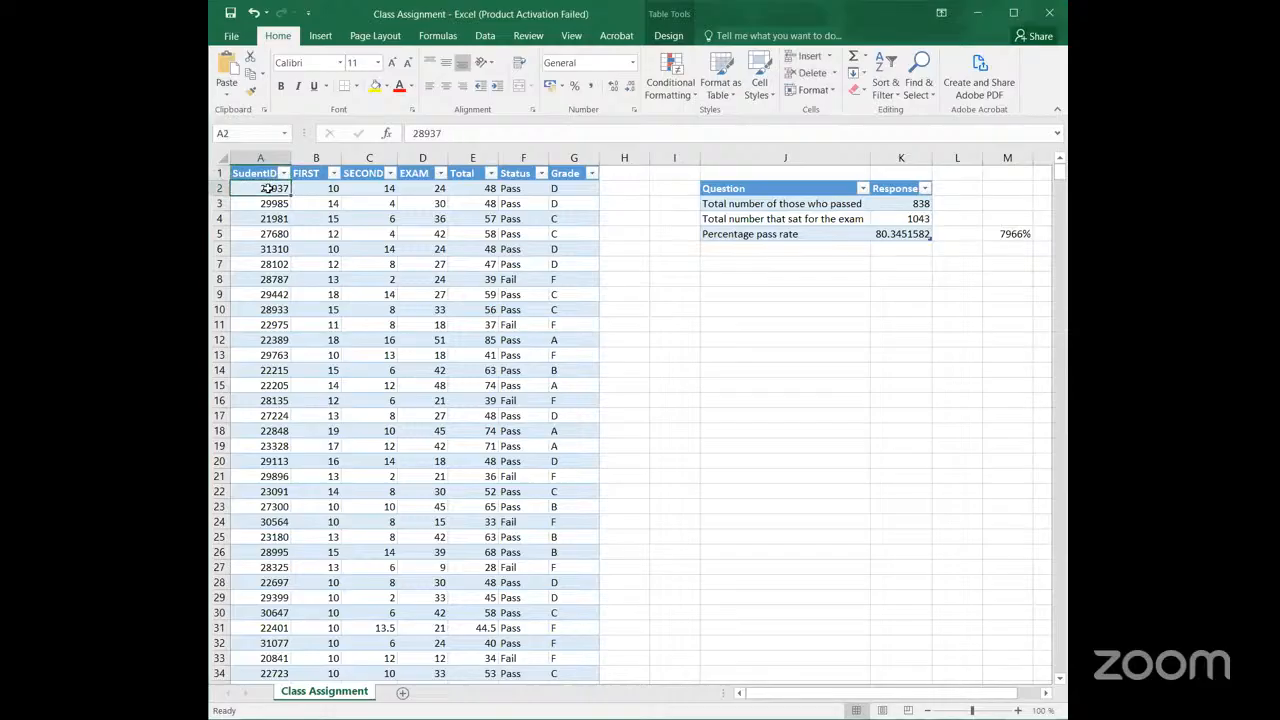
pyautogui.hotkey('ctrl', 'shift', 'Down')
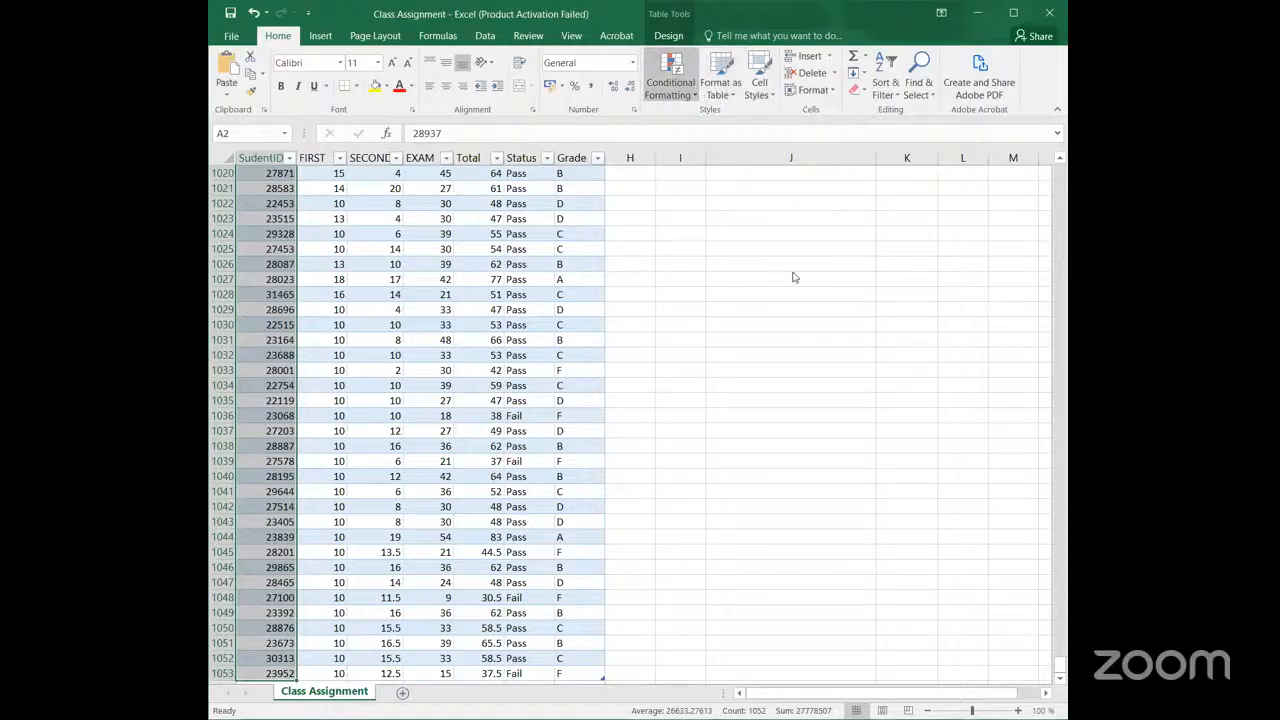
pyautogui.click(735, 36)
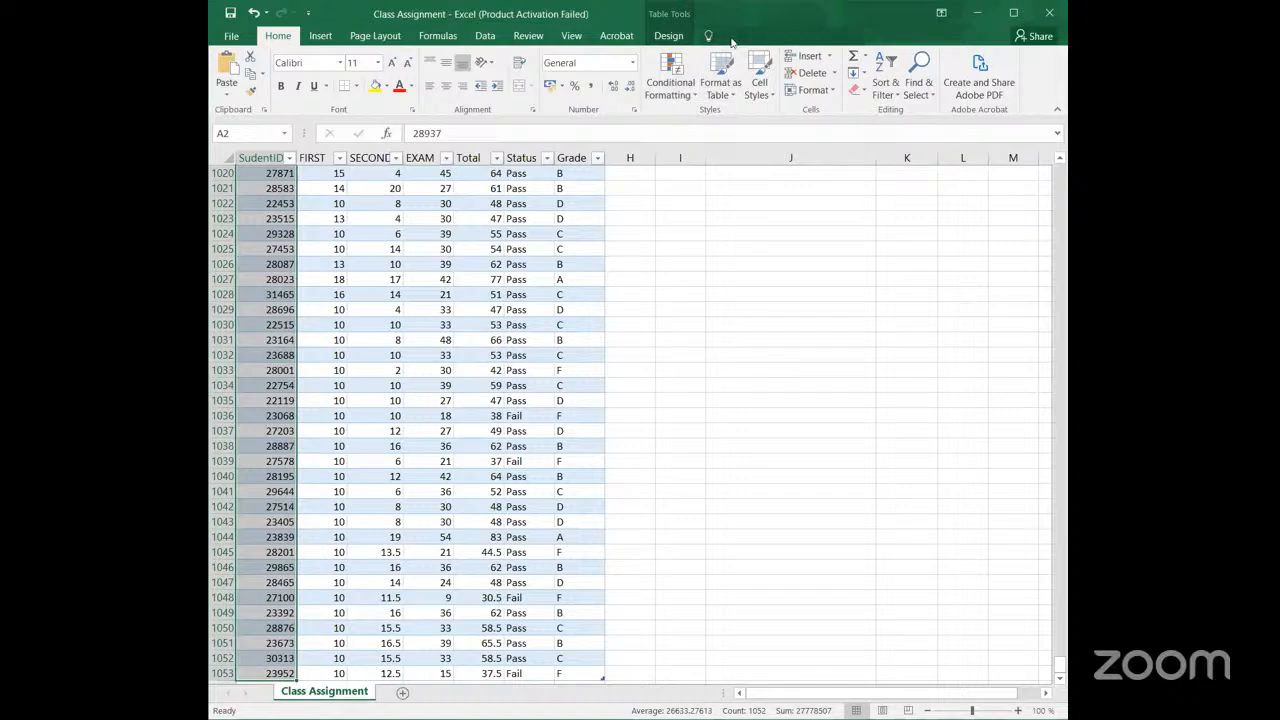
pyautogui.write('du')
pyautogui.press('Escape')
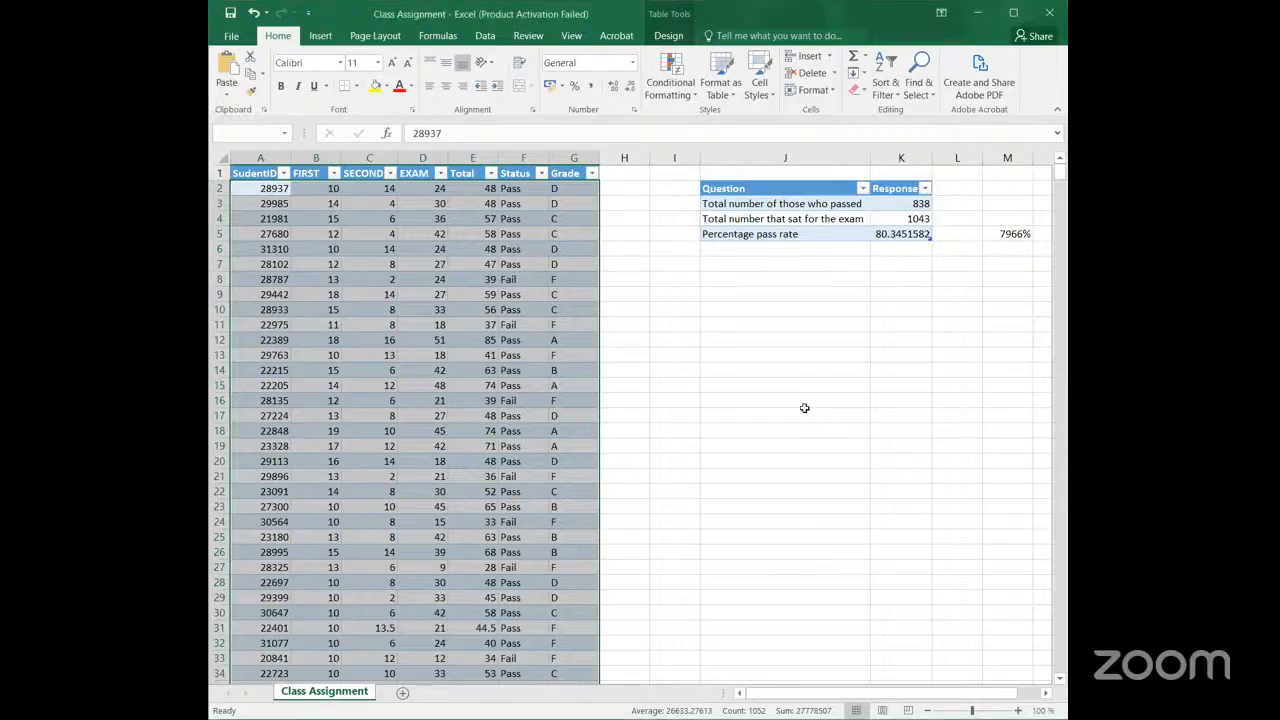
pyautogui.click(744, 411)
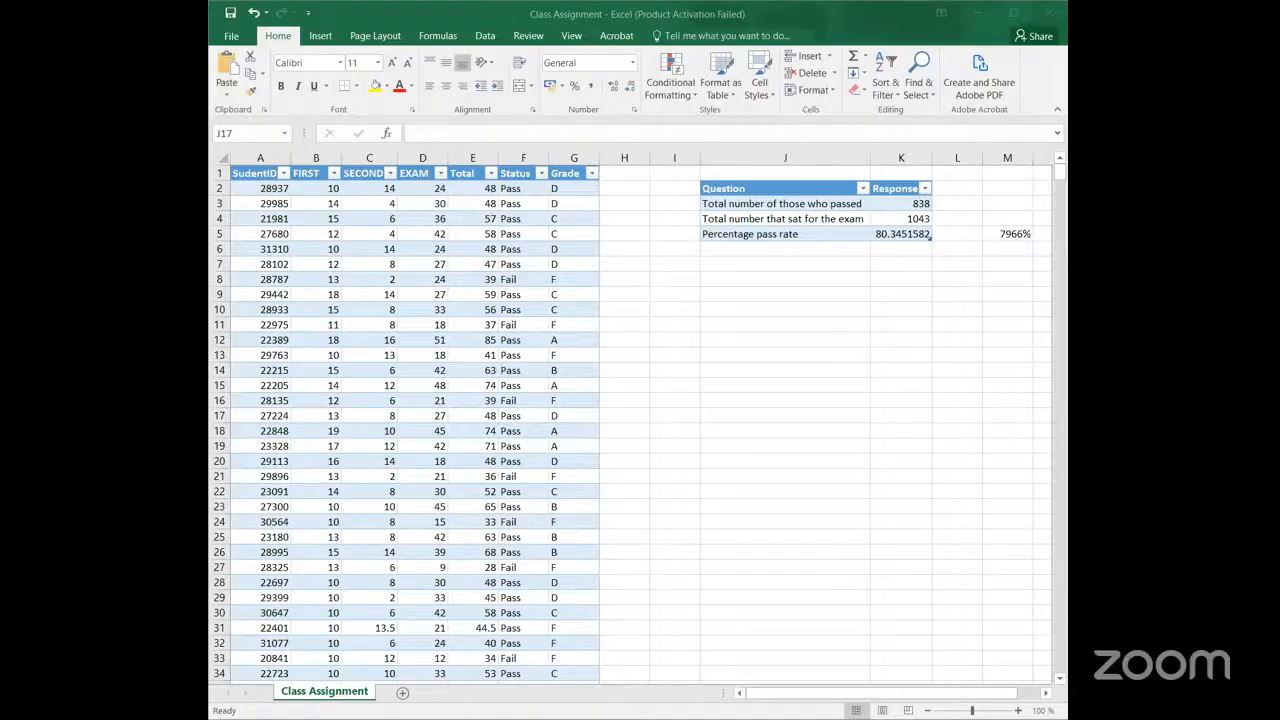
# Step: Paste the copied assignment questions into the sheet starting at cell J12, below the Question and Response table
pyautogui.hotkey('alt', 'Tab')
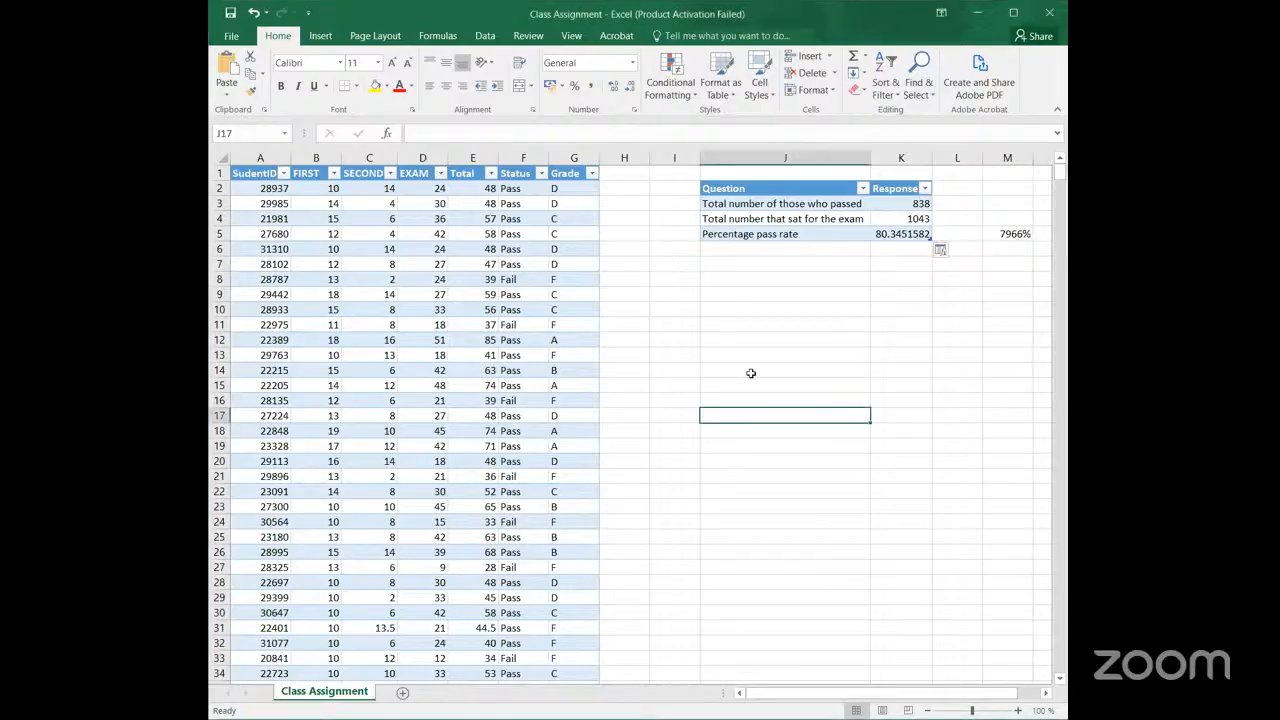
pyautogui.press('Up')
pyautogui.press('Up')
pyautogui.press('Up')
pyautogui.press('Up')
pyautogui.press('Up')
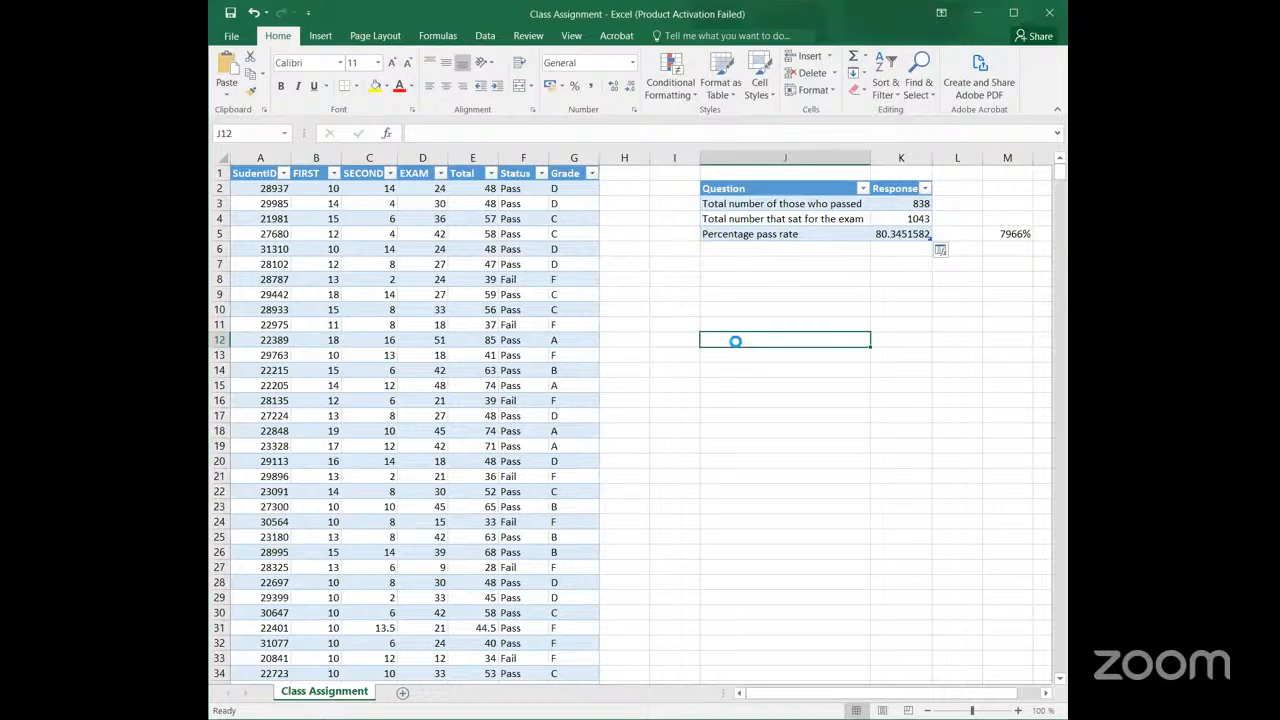
pyautogui.hotkey('ctrl', 'v')
pyautogui.click(746, 551)
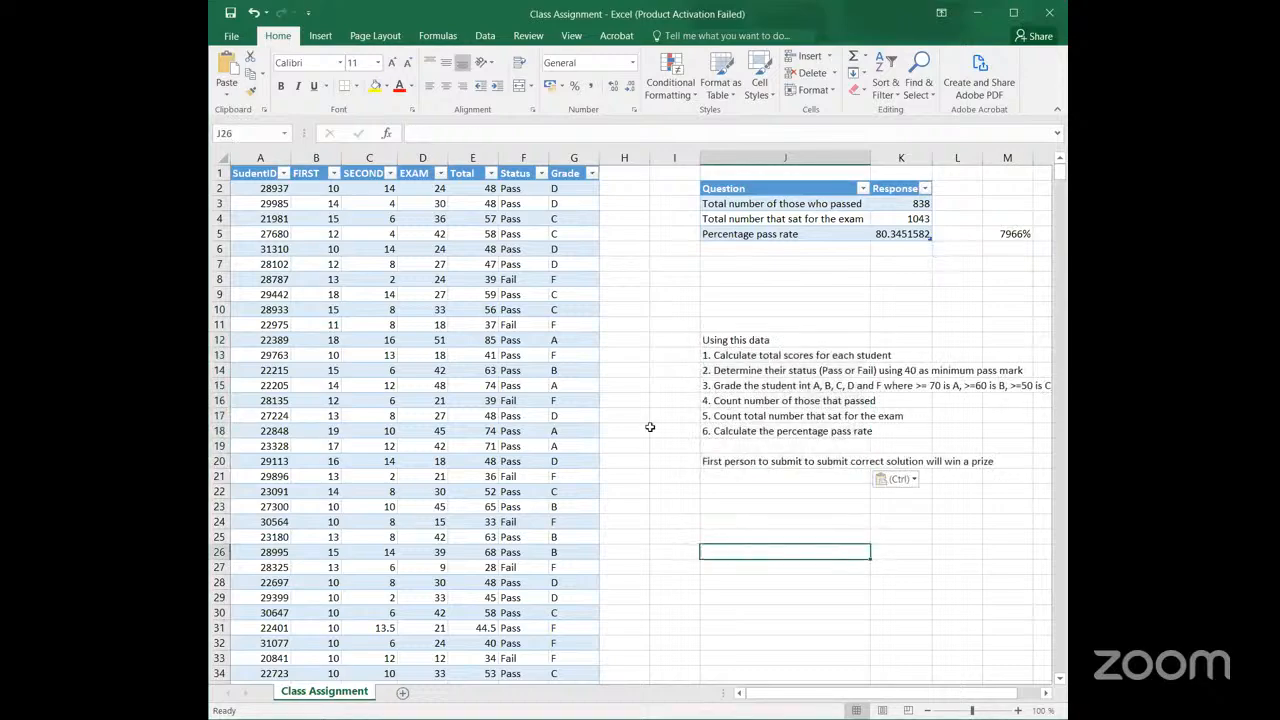
# Step: Read question 1 about total scores and inspect the matching Total formula in E2, leaving it unedited
pyautogui.click(738, 356)
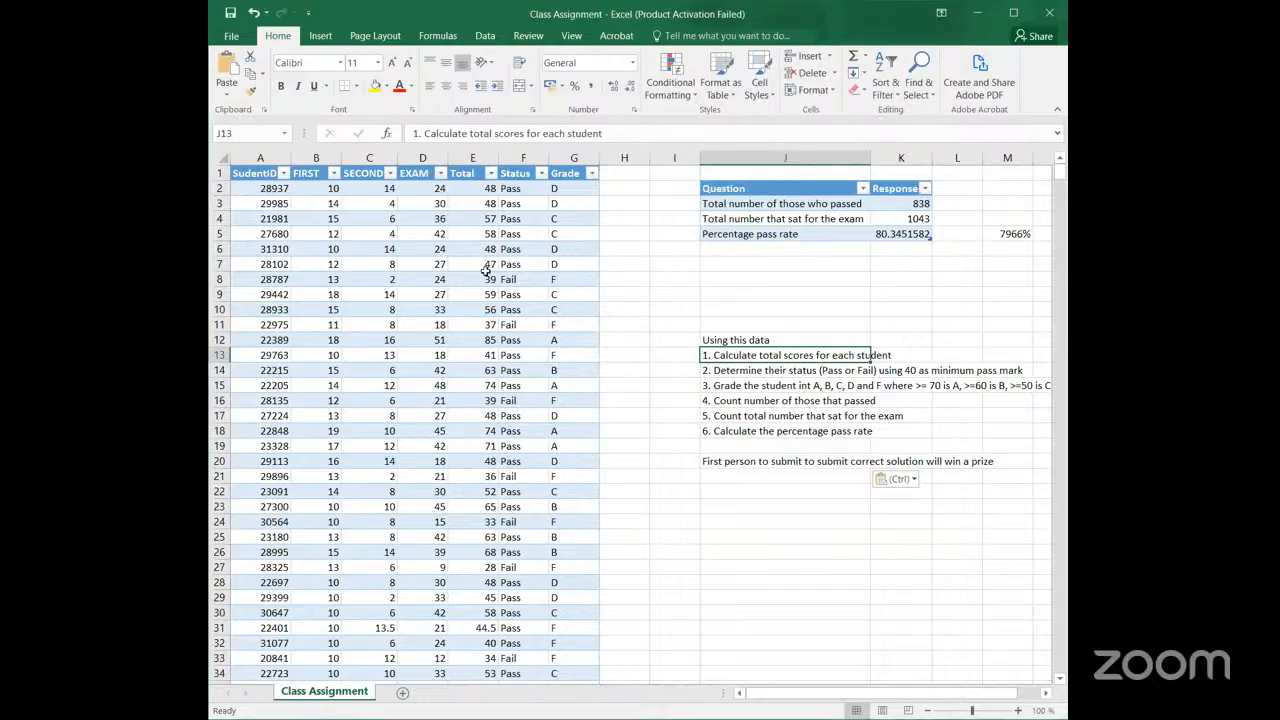
pyautogui.click(483, 188)
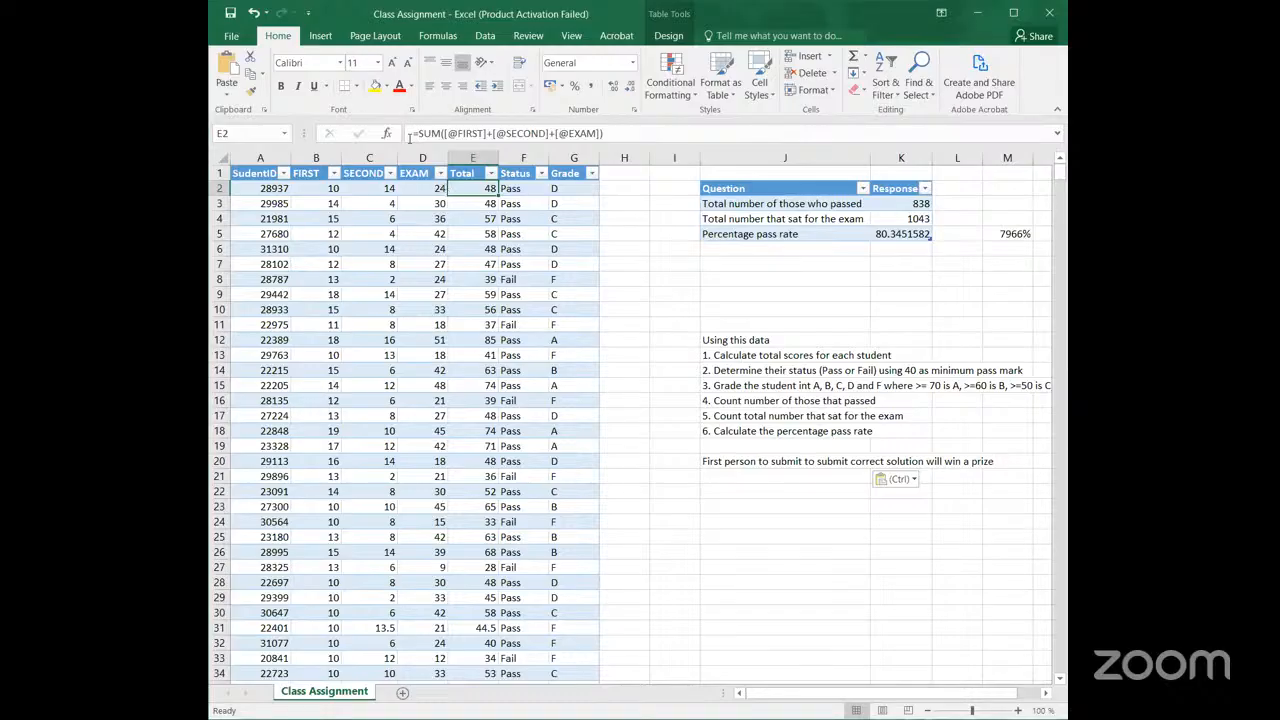
pyautogui.click(979, 137)
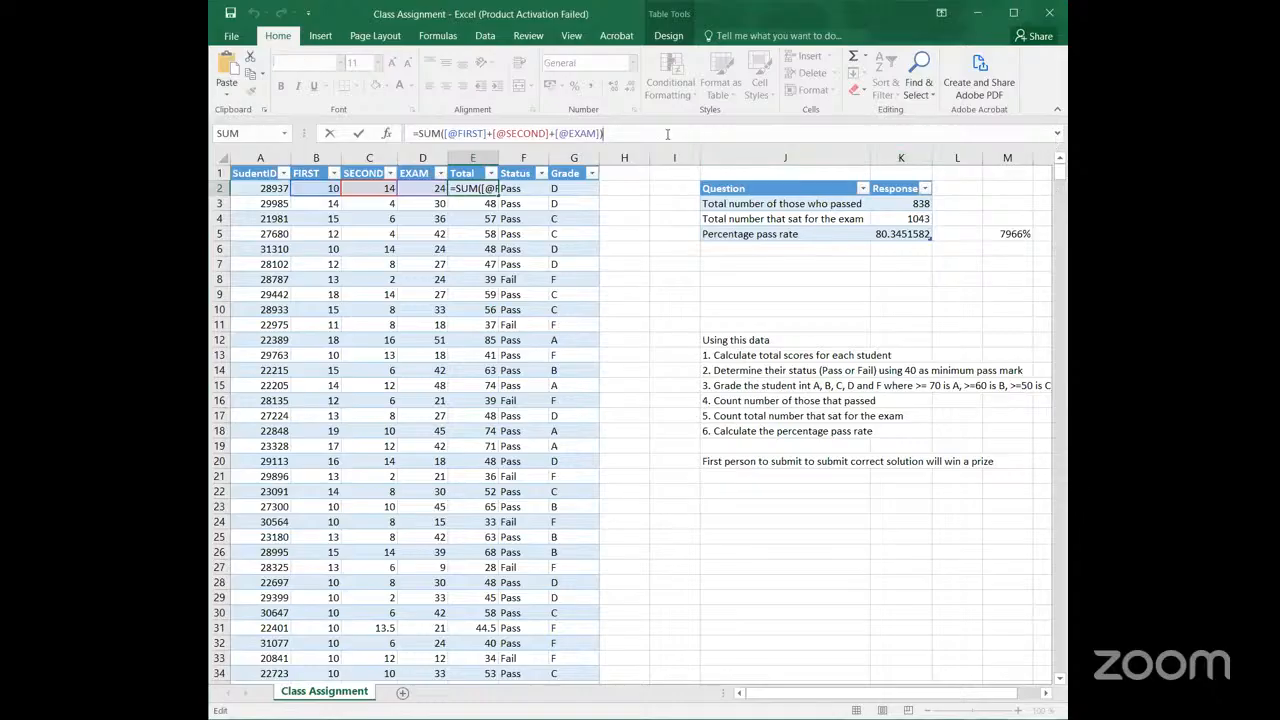
pyautogui.press('Return')
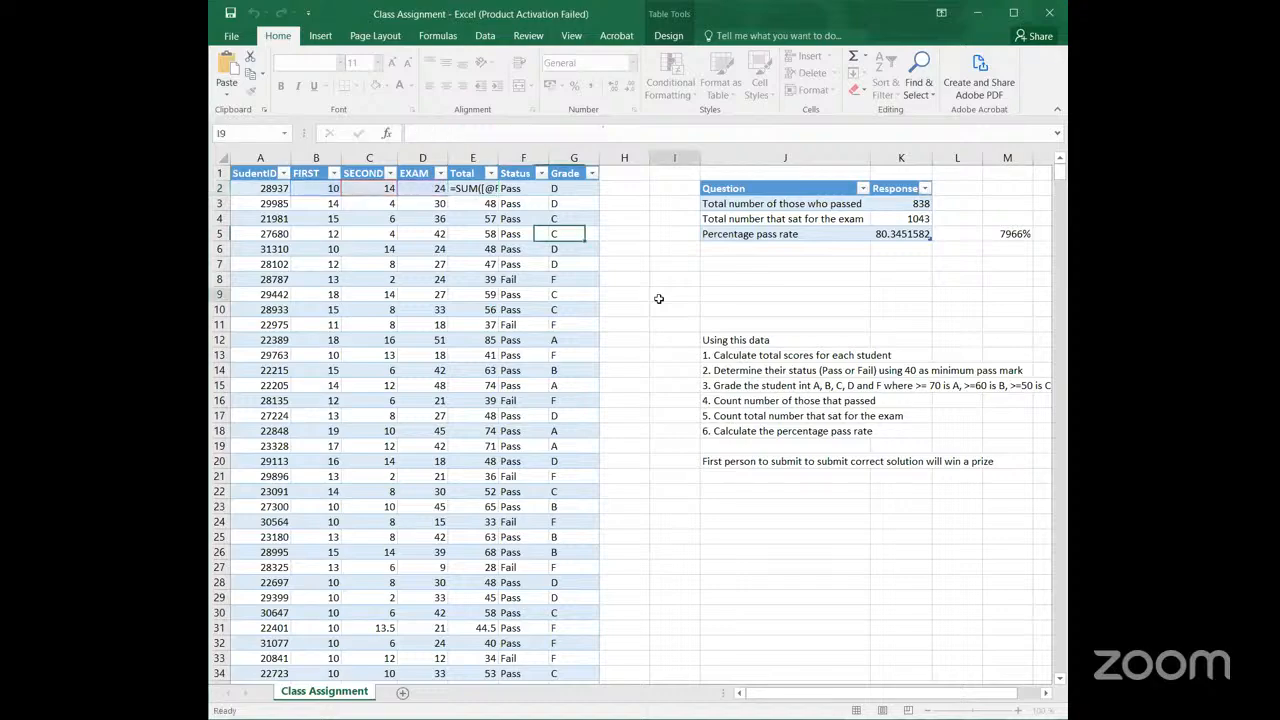
pyautogui.click(658, 298)
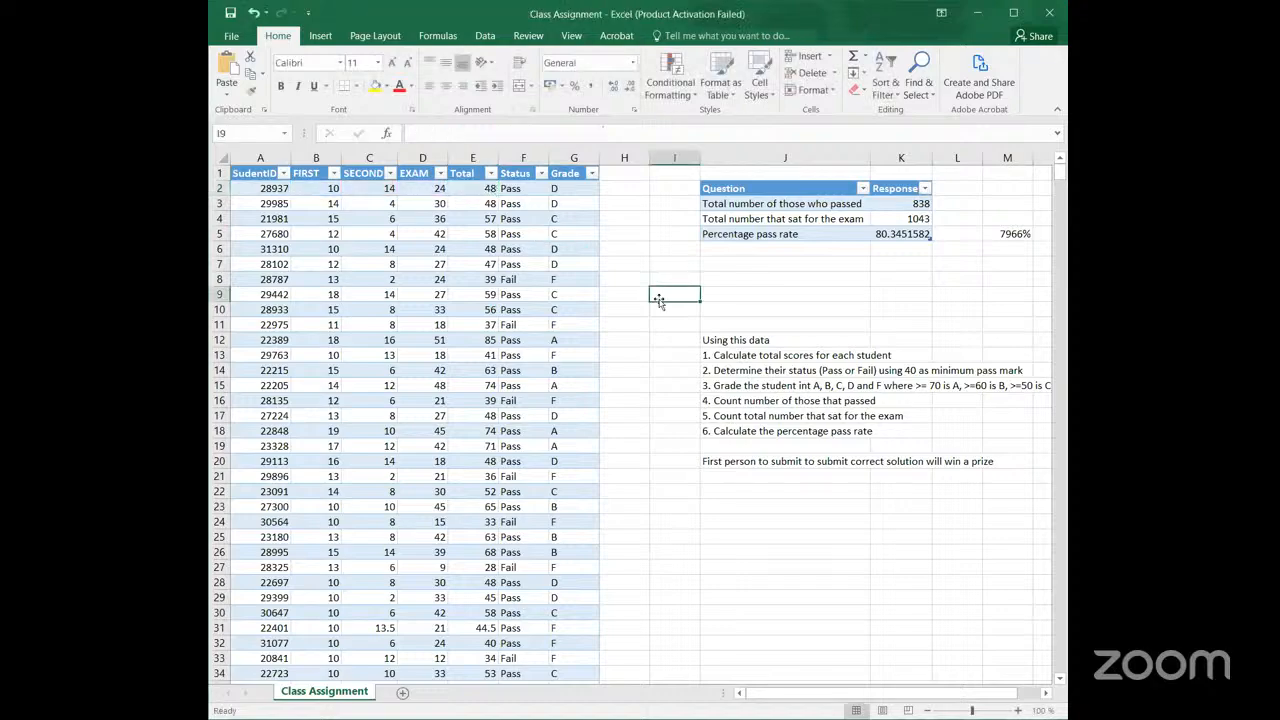
pyautogui.click(484, 188)
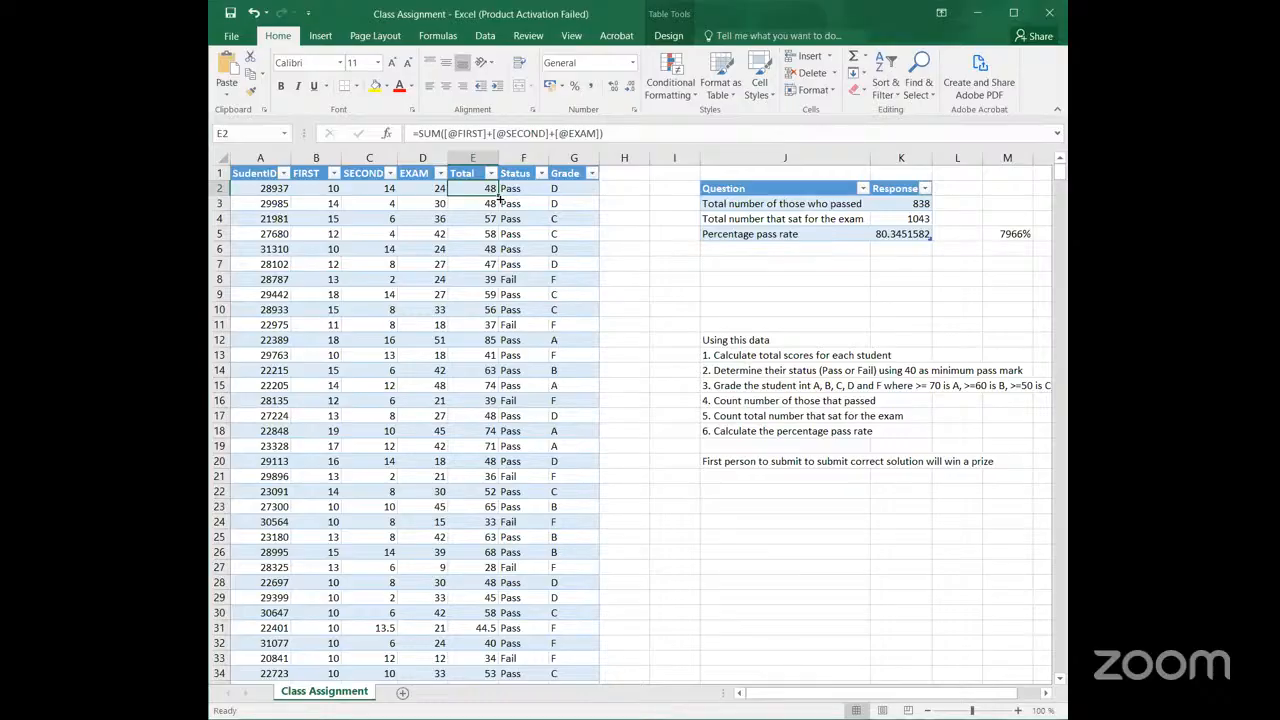
pyautogui.press('BackSpace')
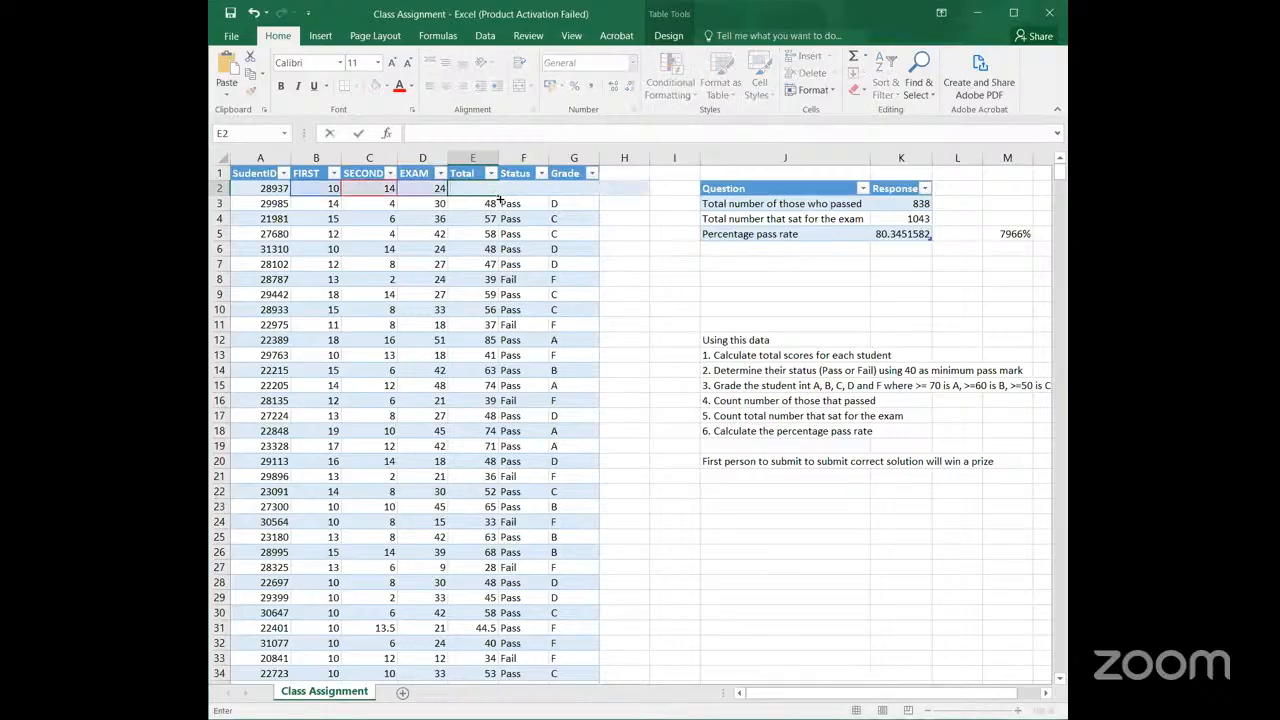
pyautogui.write('=')
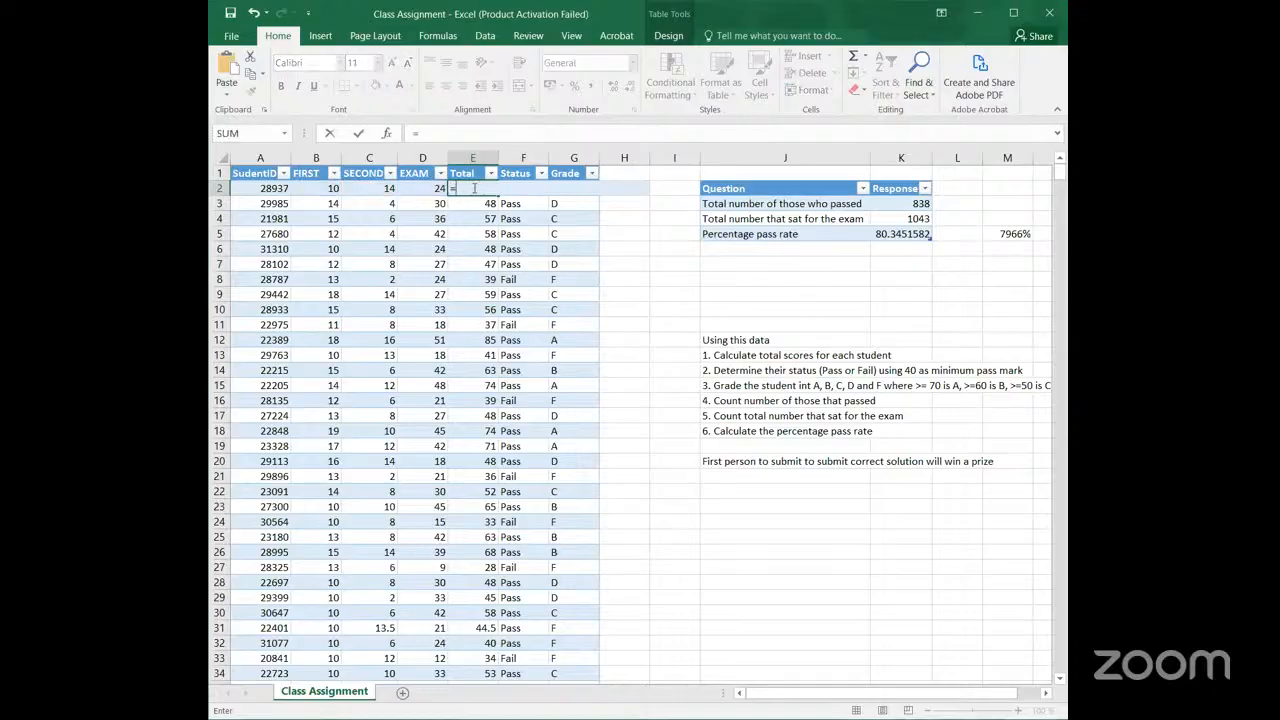
pyautogui.write('sum')
pyautogui.press('Tab')
pyautogui.click(315, 190)
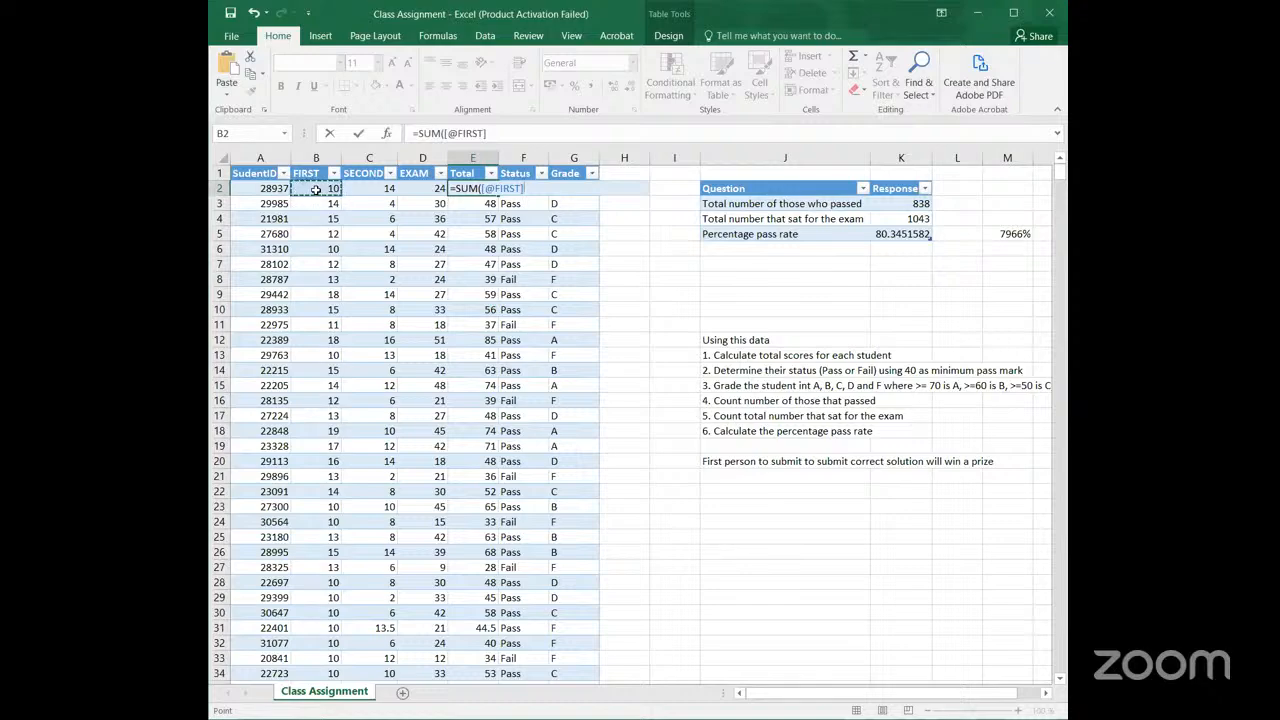
pyautogui.write('+')
pyautogui.click(370, 189)
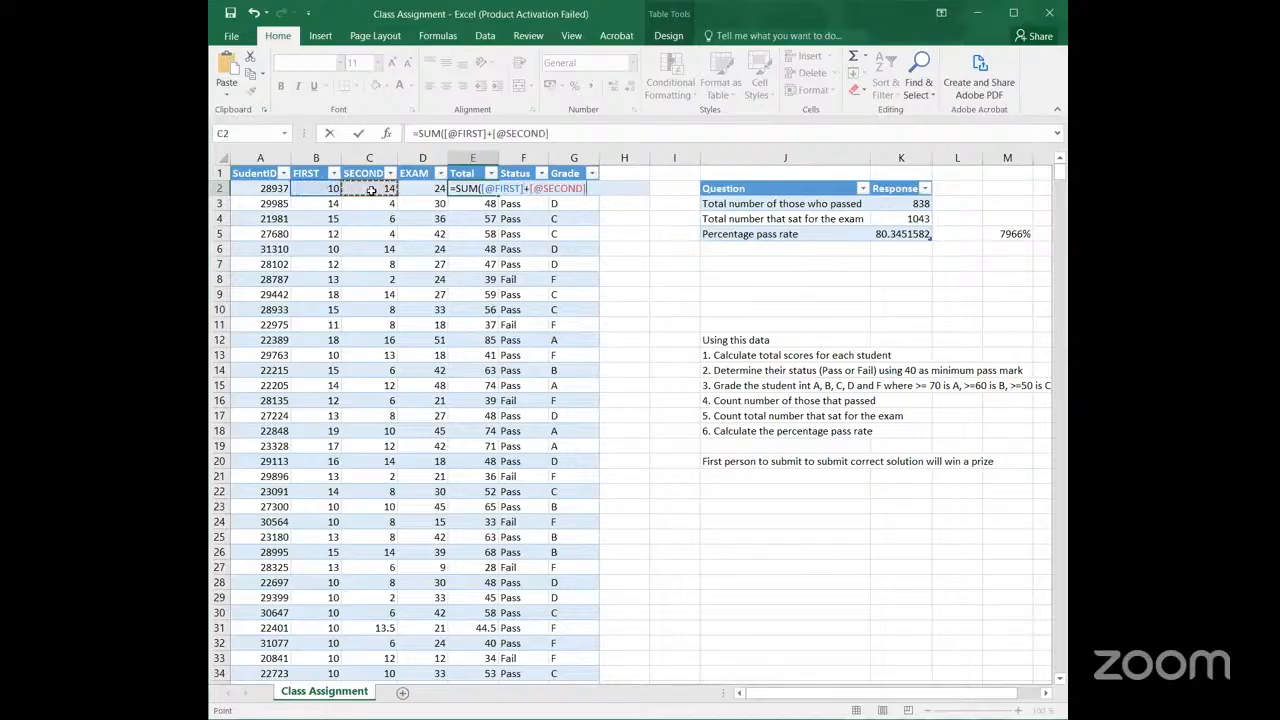
pyautogui.write('+')
pyautogui.click(427, 189)
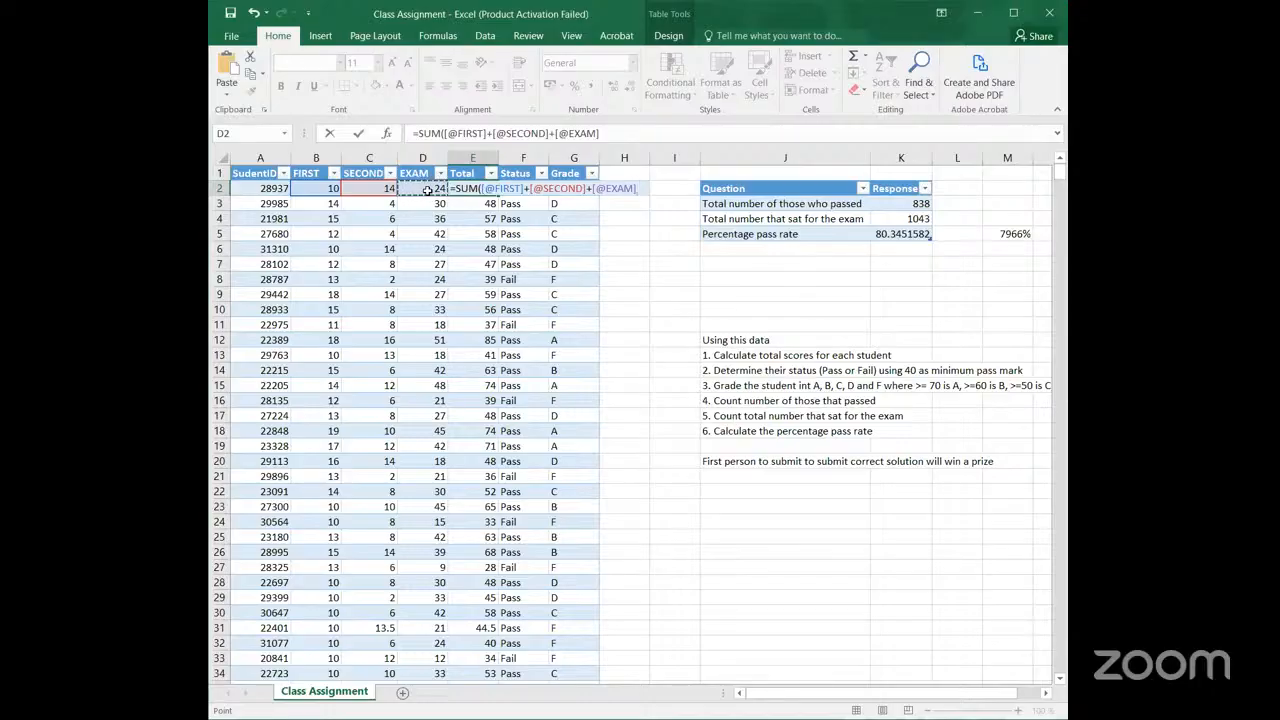
pyautogui.press('Return')
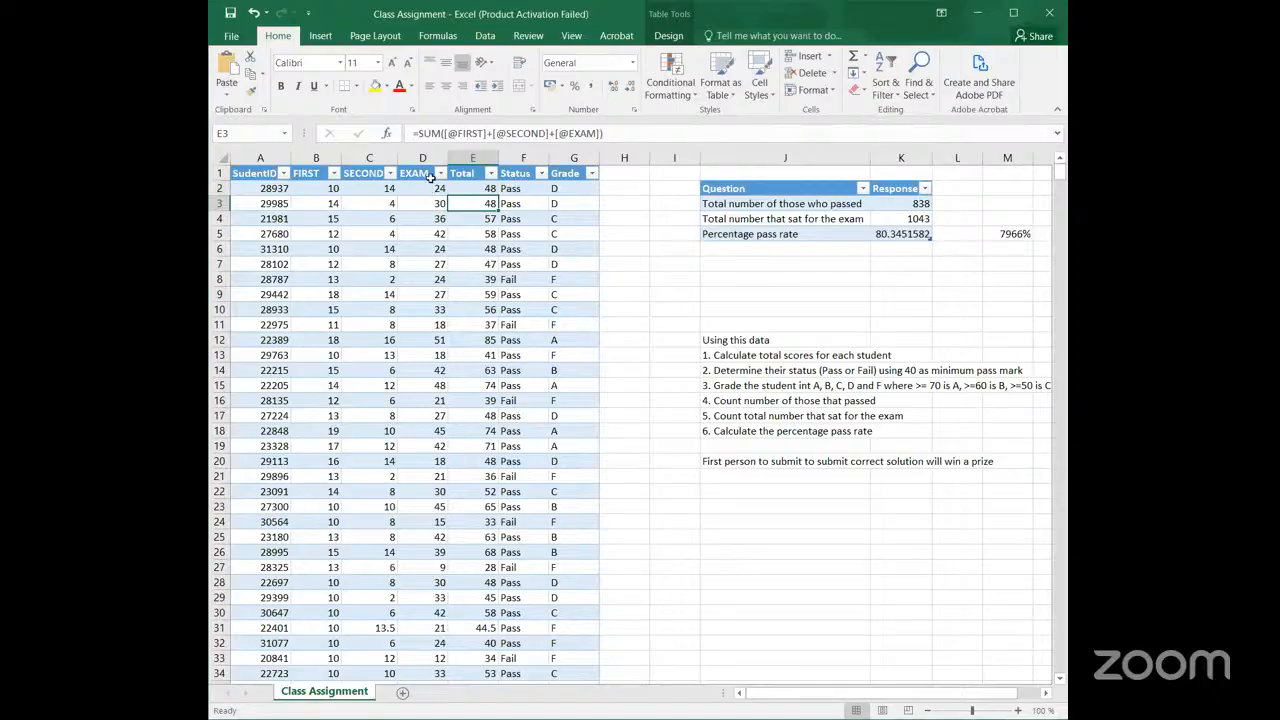
# Step: Review the Total formula in E2 and inspect the Status IF formula in F2, highlighting its full text
pyautogui.click(474, 188)
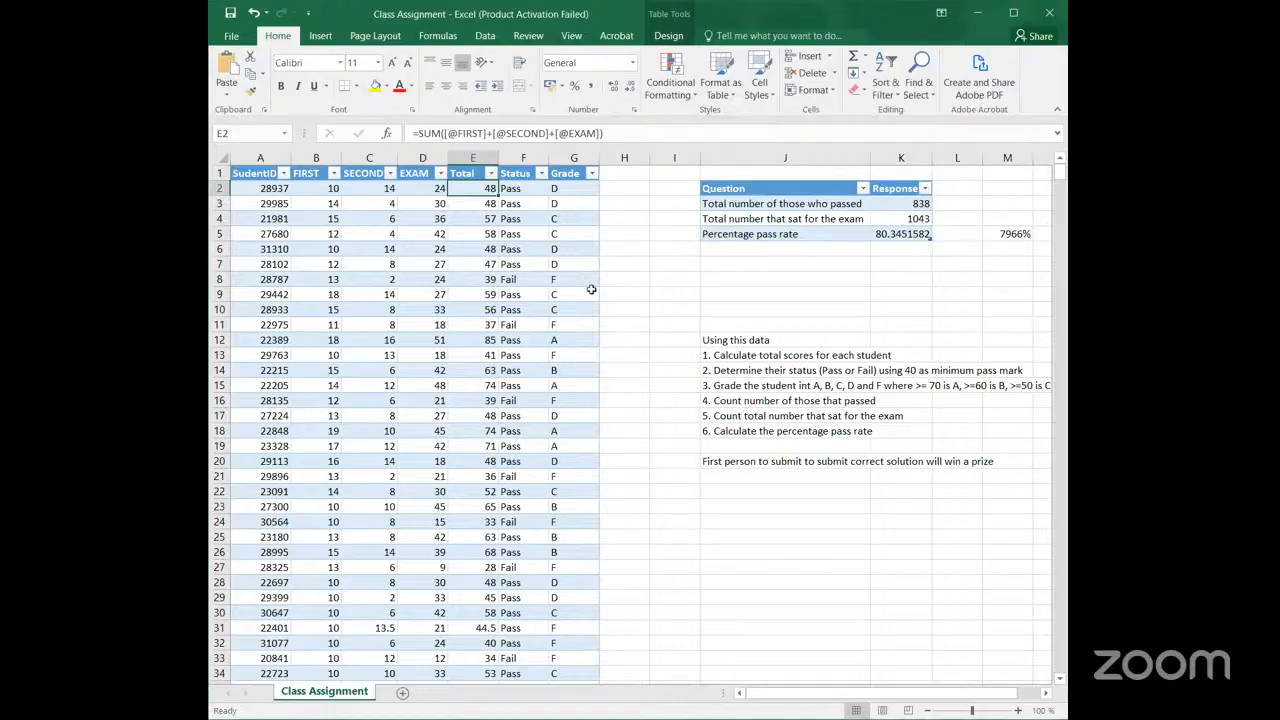
pyautogui.click(512, 188)
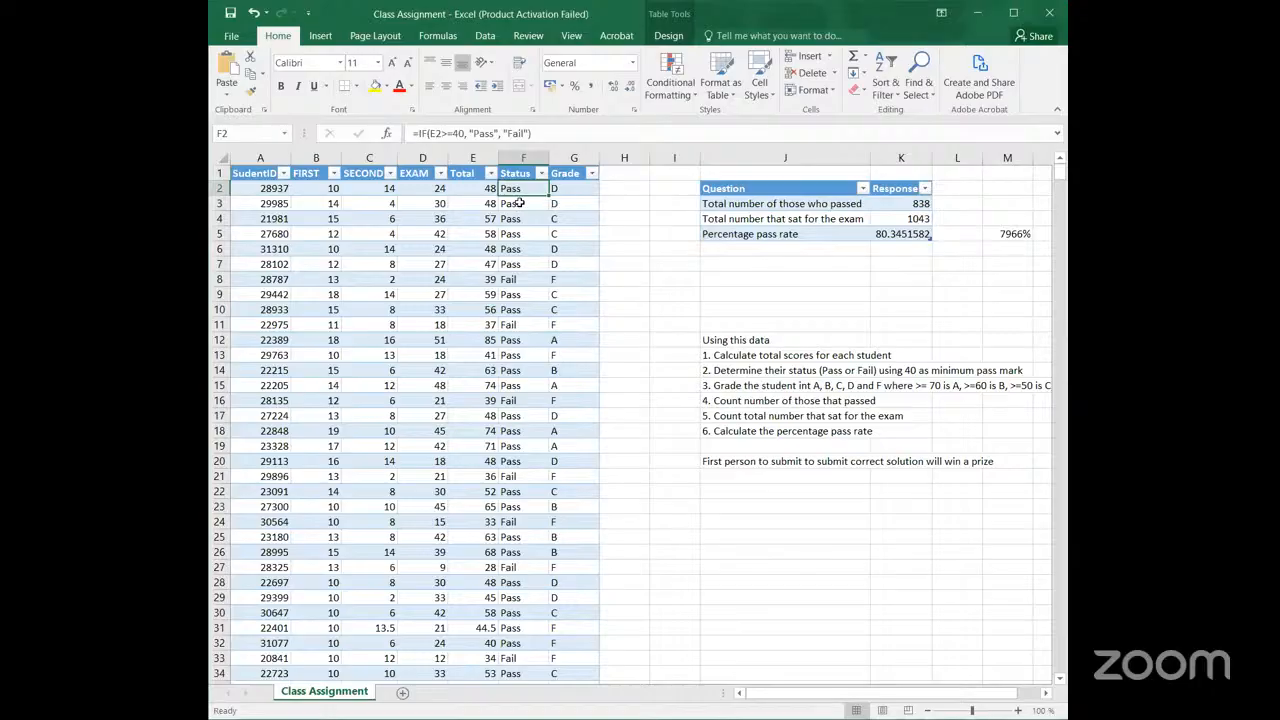
pyautogui.click(511, 133)
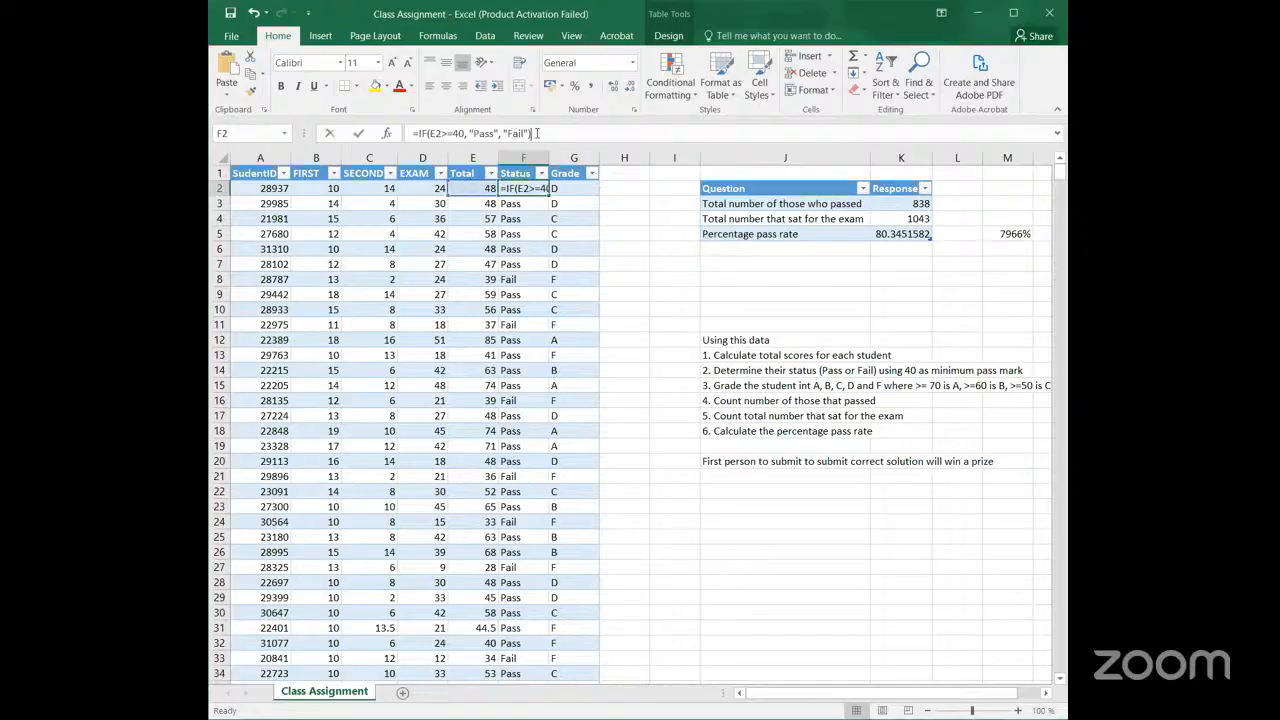
pyautogui.moveTo(534, 133); pyautogui.dragTo(402, 138)
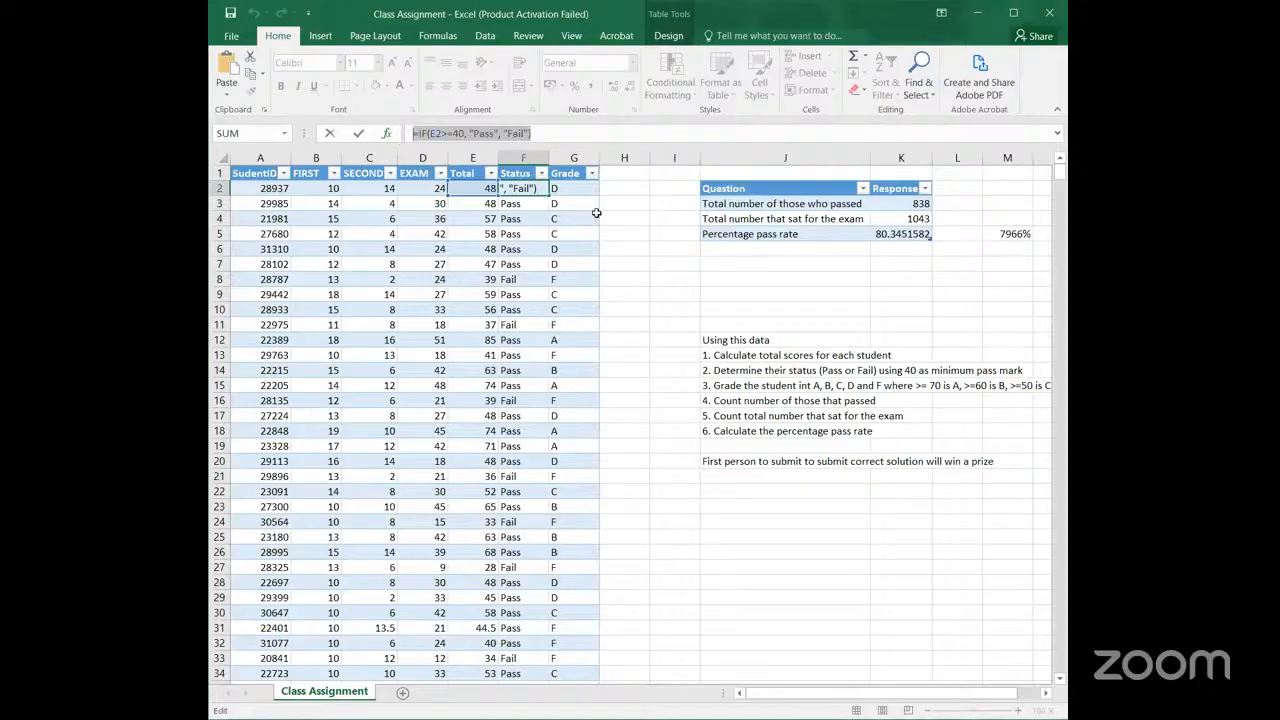
pyautogui.click(640, 263)
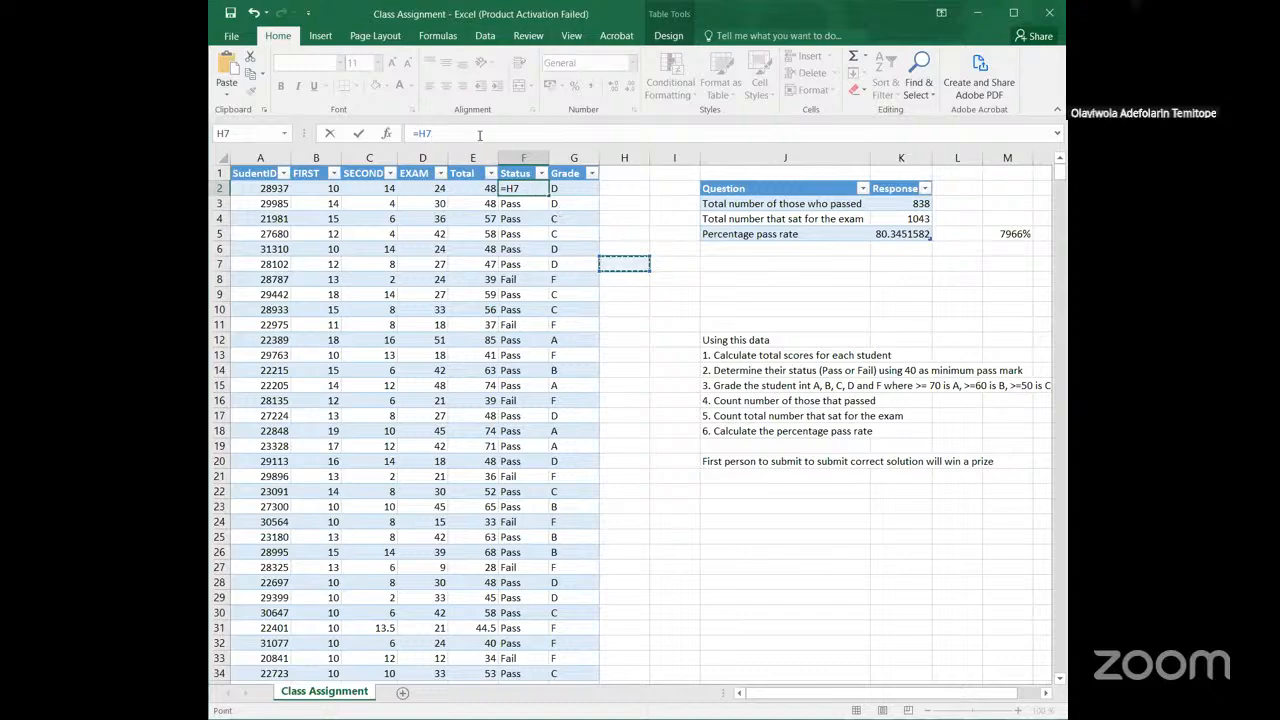
pyautogui.hotkey('ctrl', 'z')
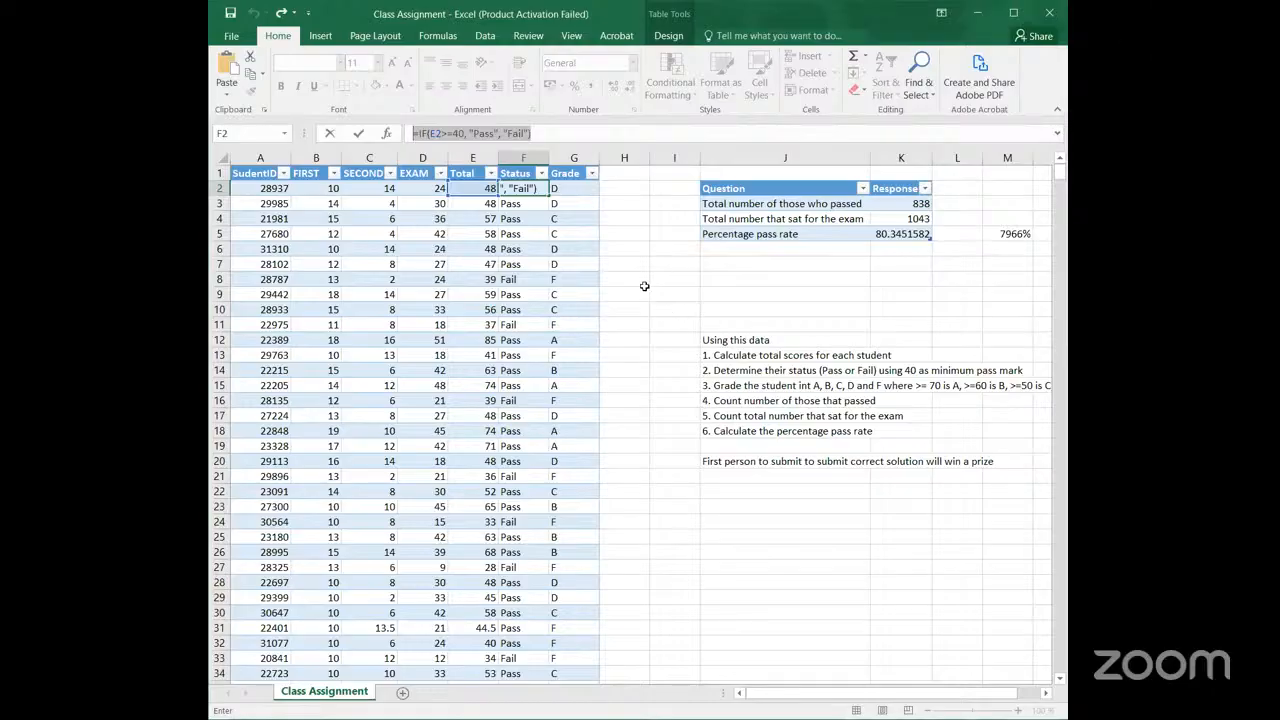
pyautogui.write('=')
pyautogui.click(767, 265)
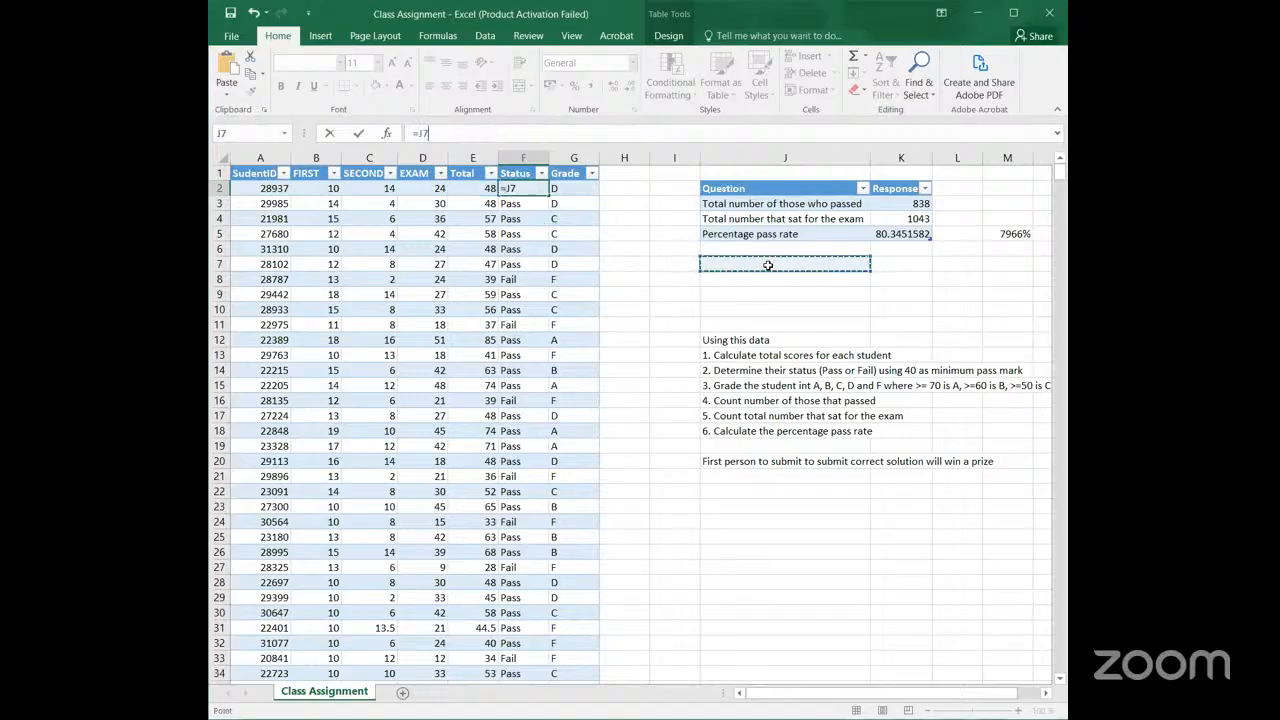
pyautogui.hotkey('ctrl', 'z')
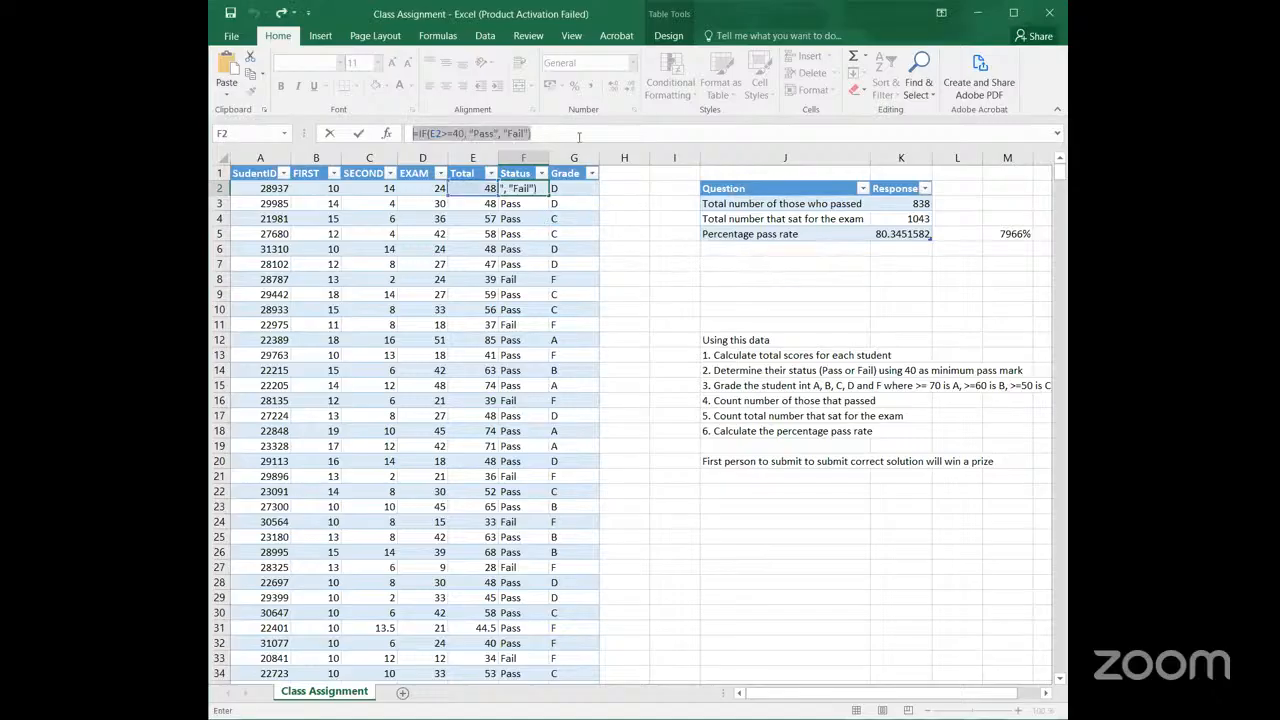
pyautogui.click(563, 135)
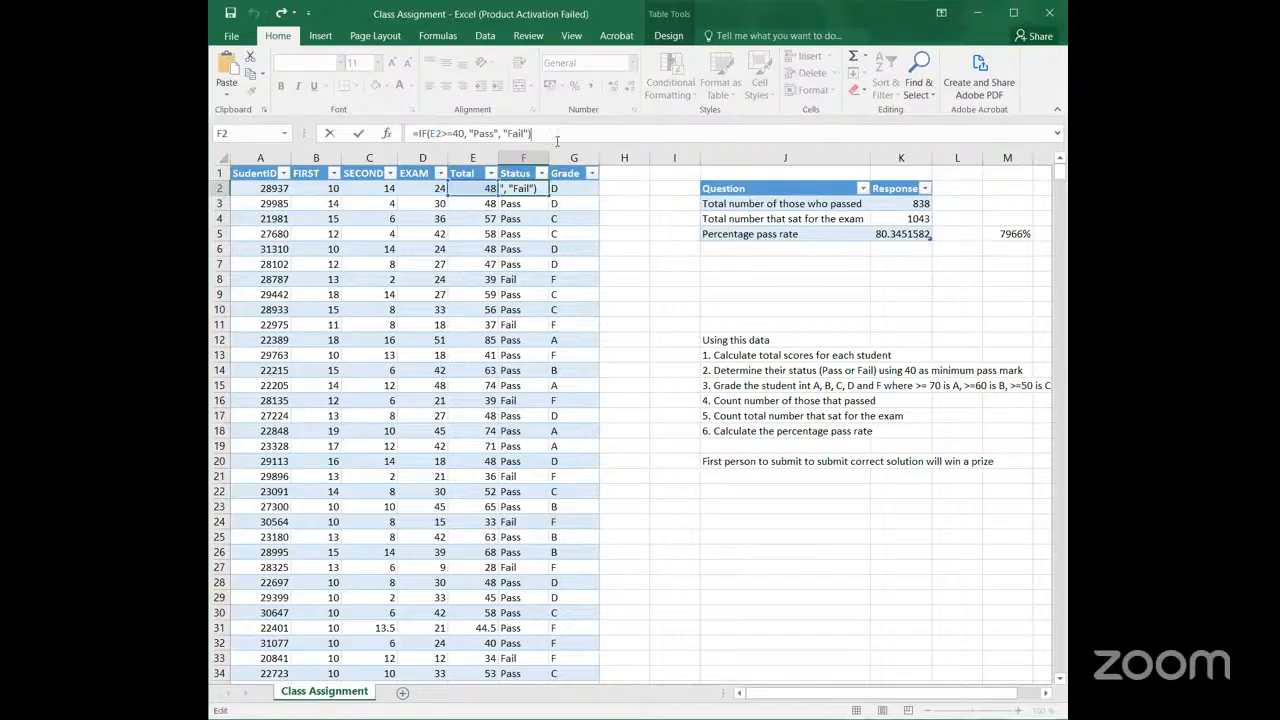
pyautogui.hotkey('ctrl', 'Return')
pyautogui.press('Return')
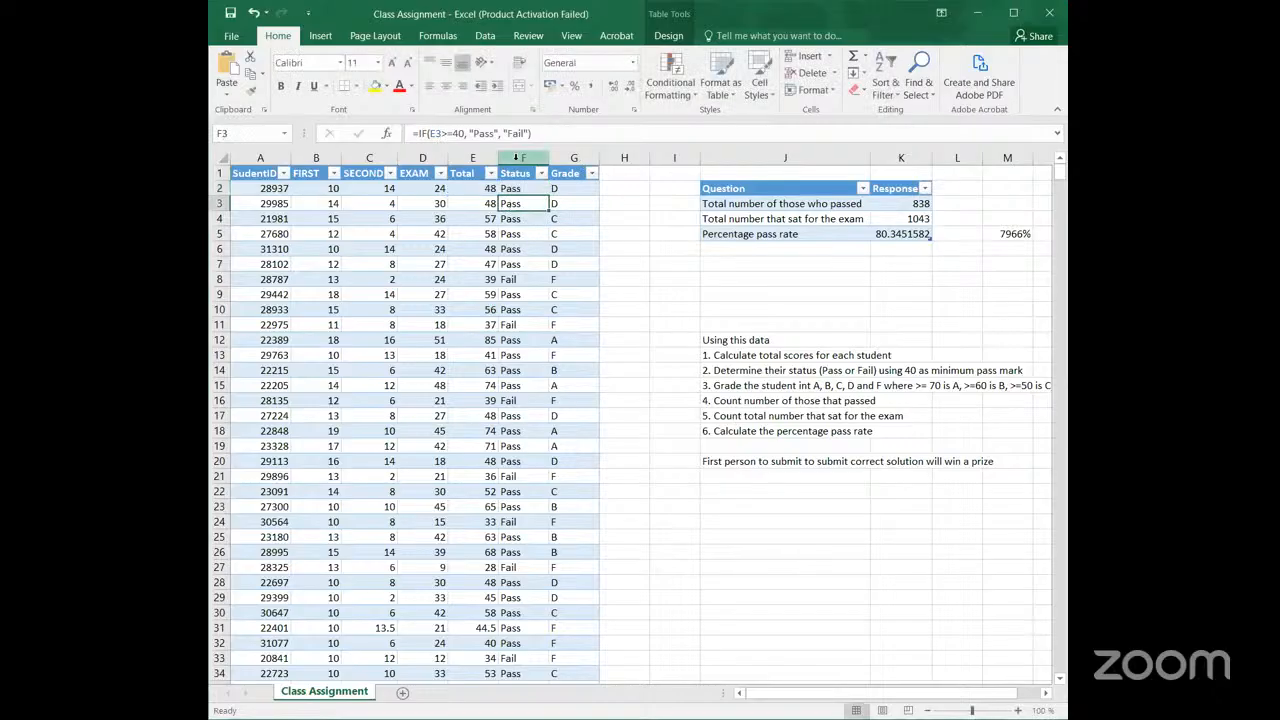
pyautogui.doubleClick(525, 203)
pyautogui.click(785, 249)
pyautogui.click(529, 189)
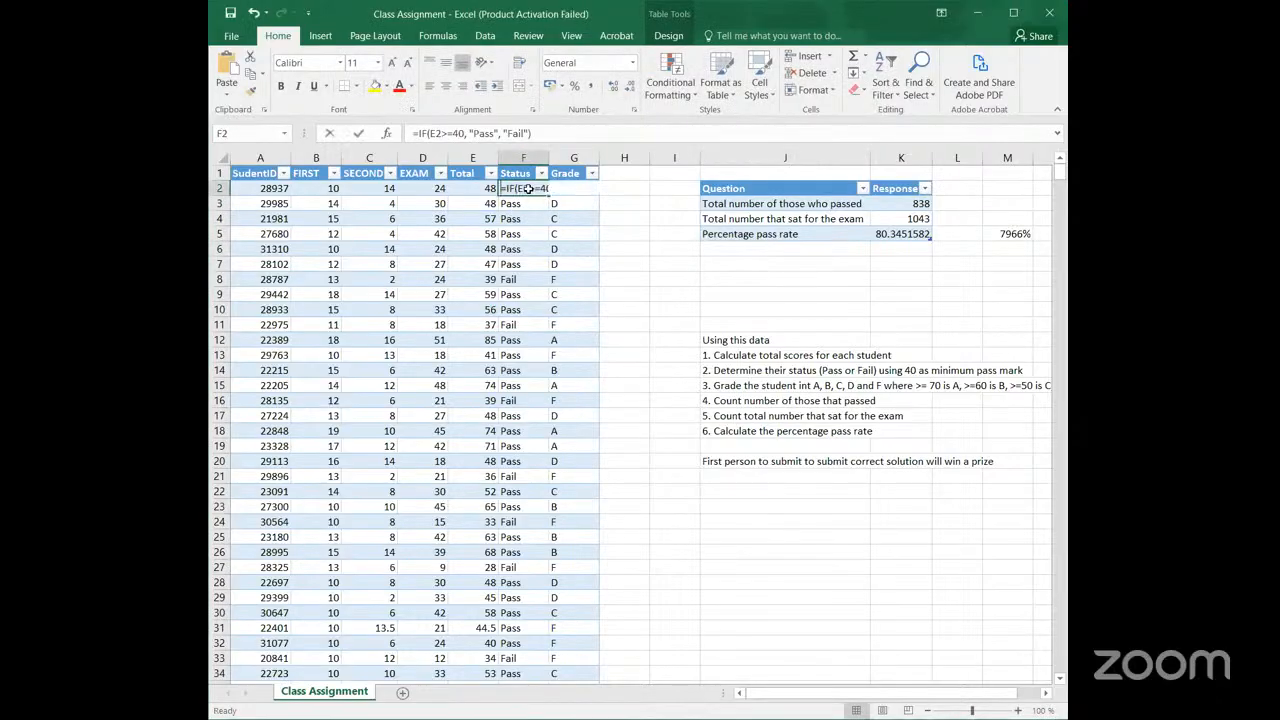
pyautogui.write('=')
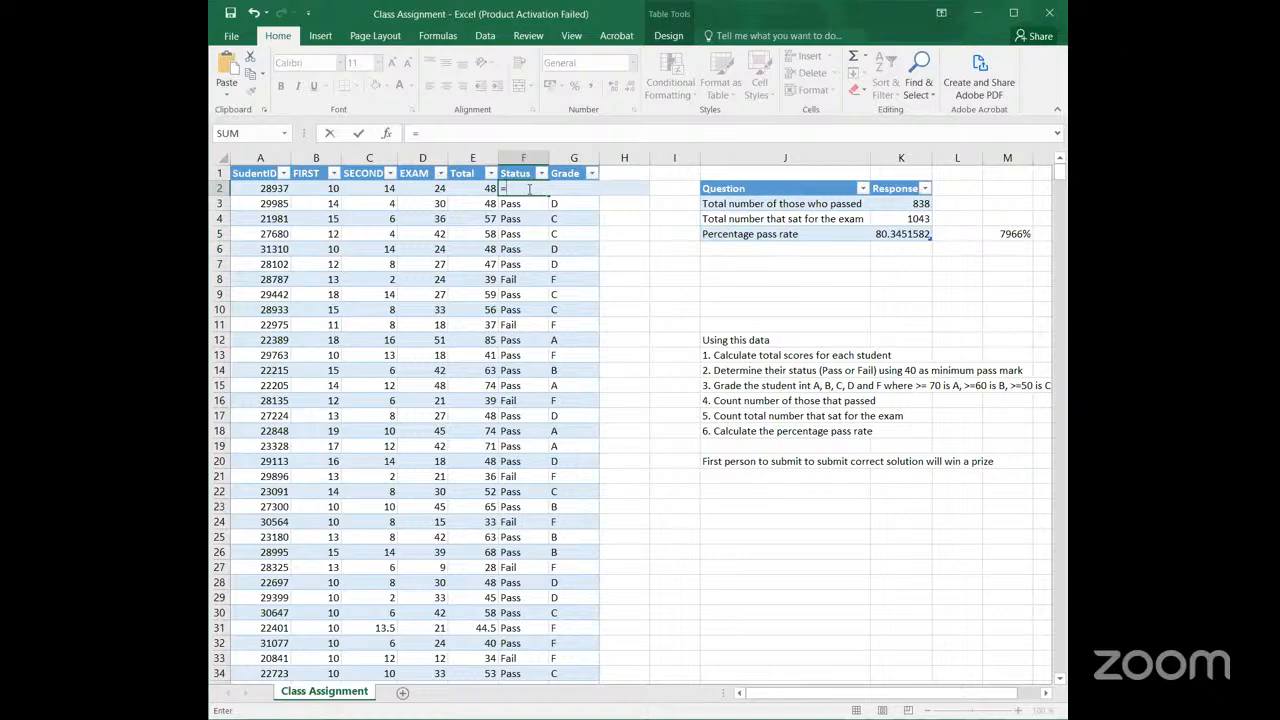
pyautogui.write('if')
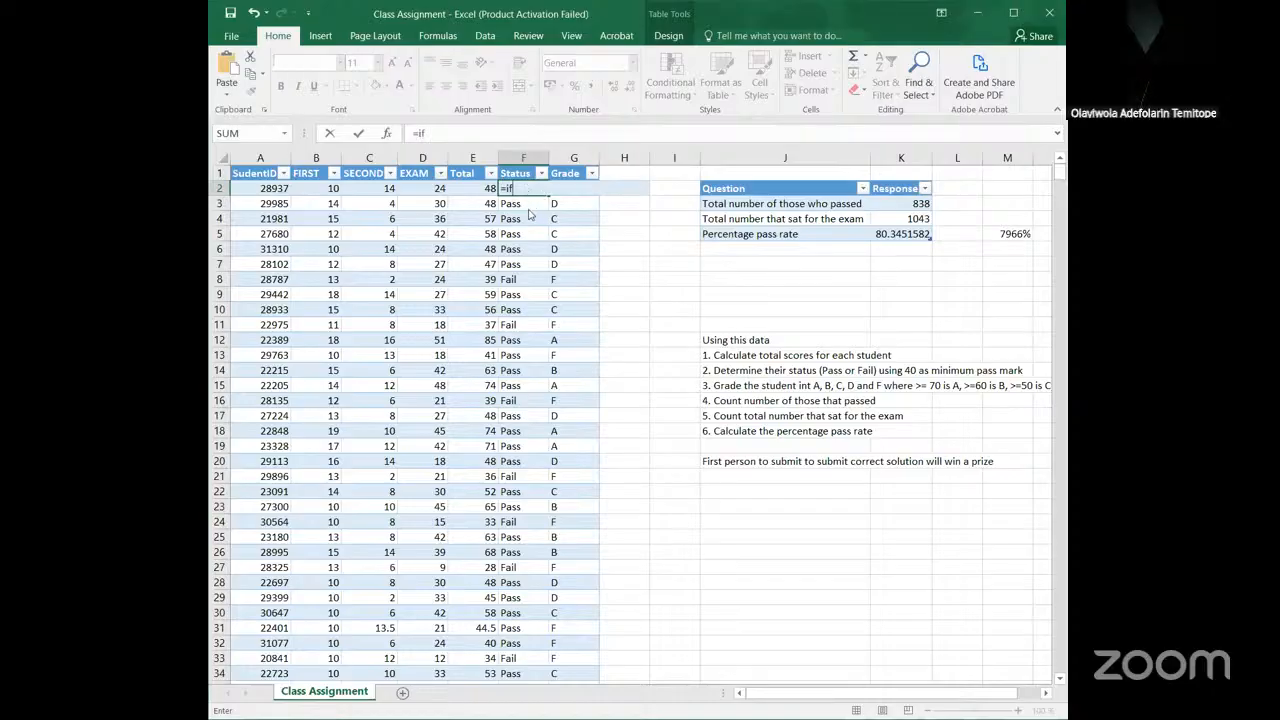
pyautogui.press('Tab')
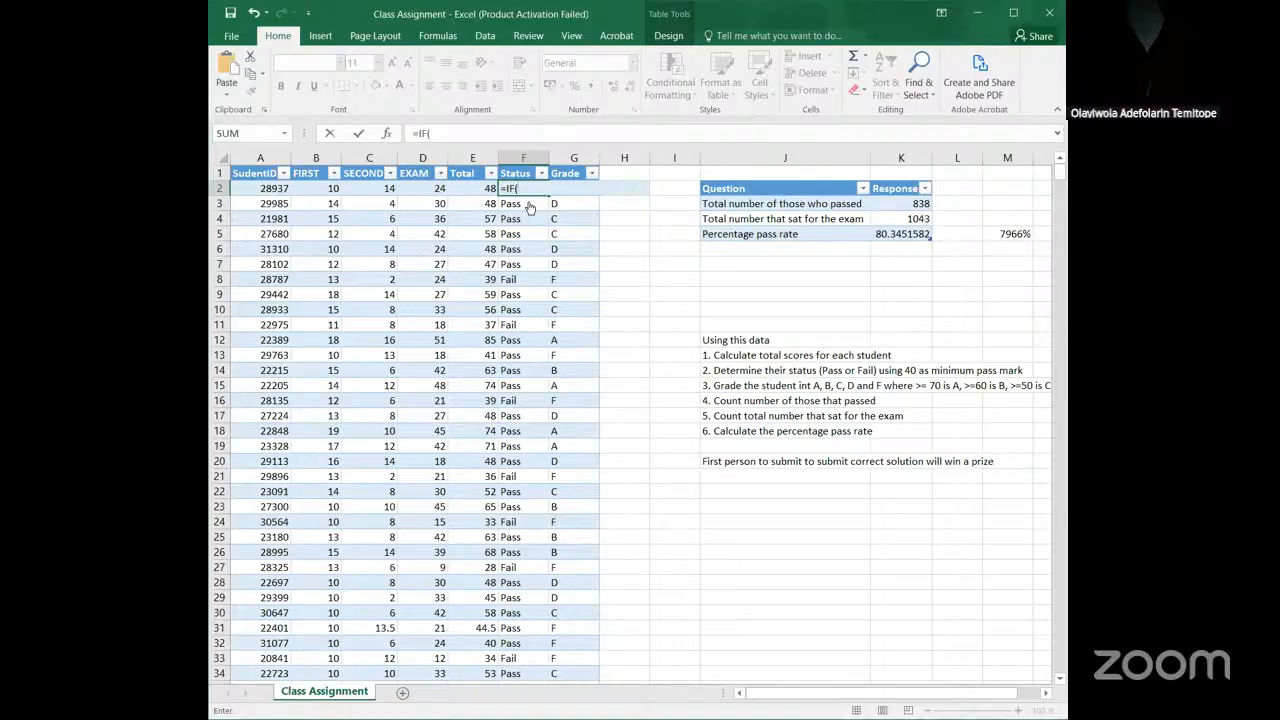
pyautogui.click(467, 189)
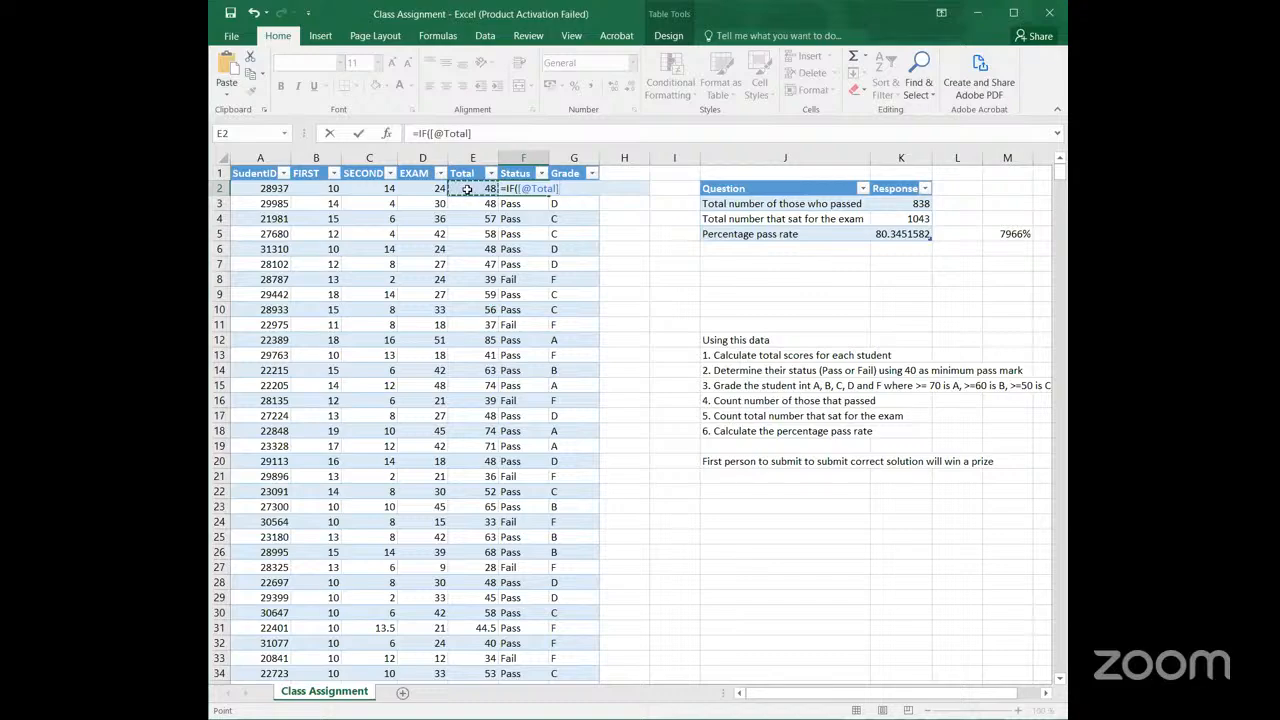
pyautogui.write('>=40, "p')
pyautogui.press('BackSpace')
pyautogui.write('Pass",')
pyautogui.write('"')
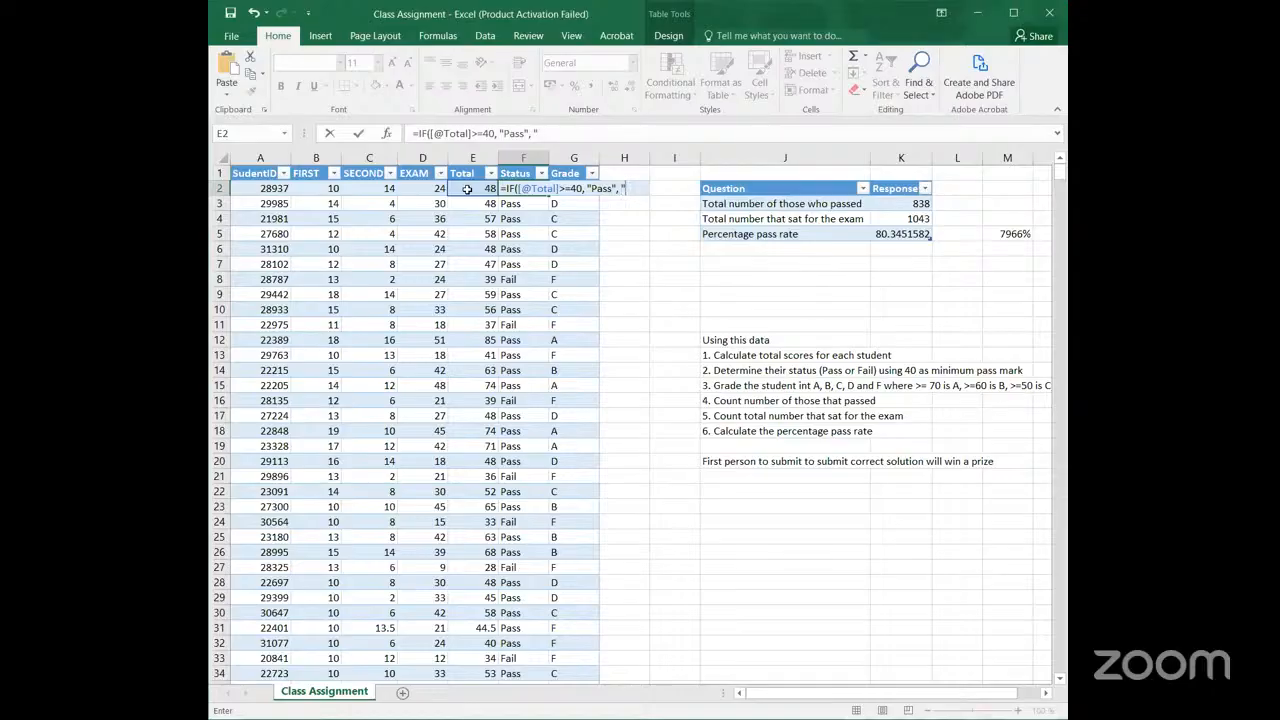
pyautogui.write('Fail')
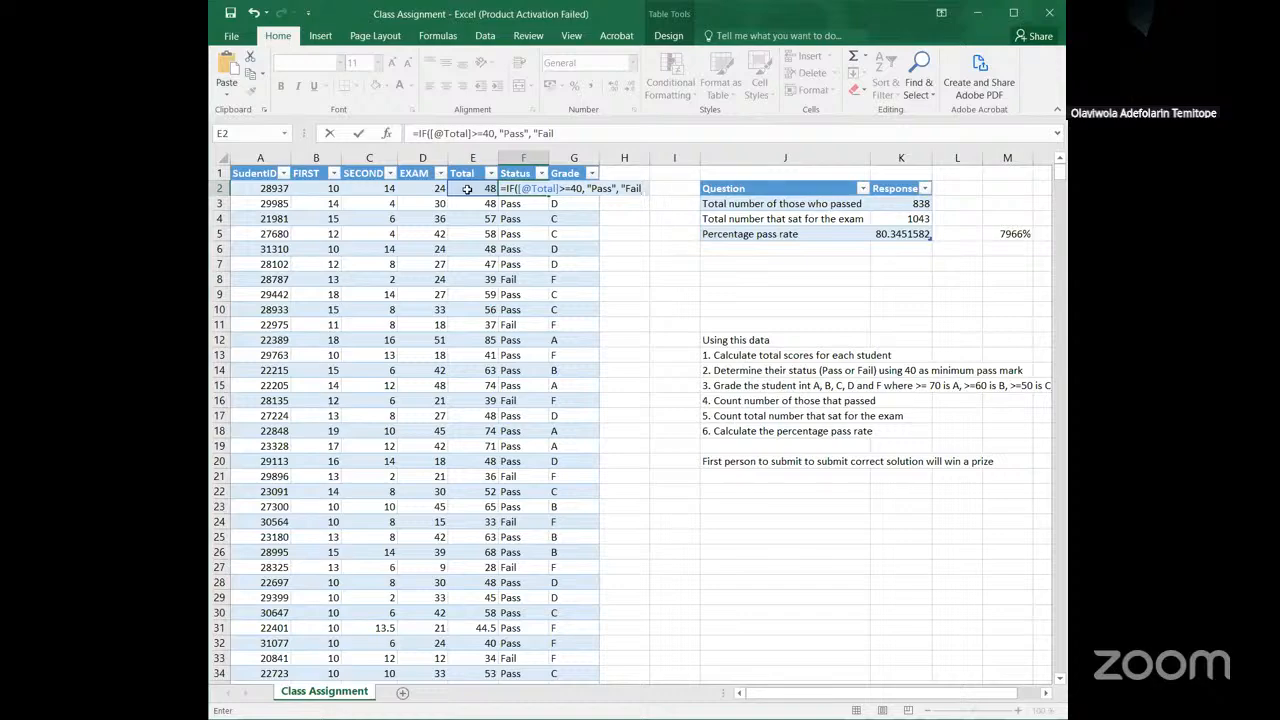
pyautogui.write('"')
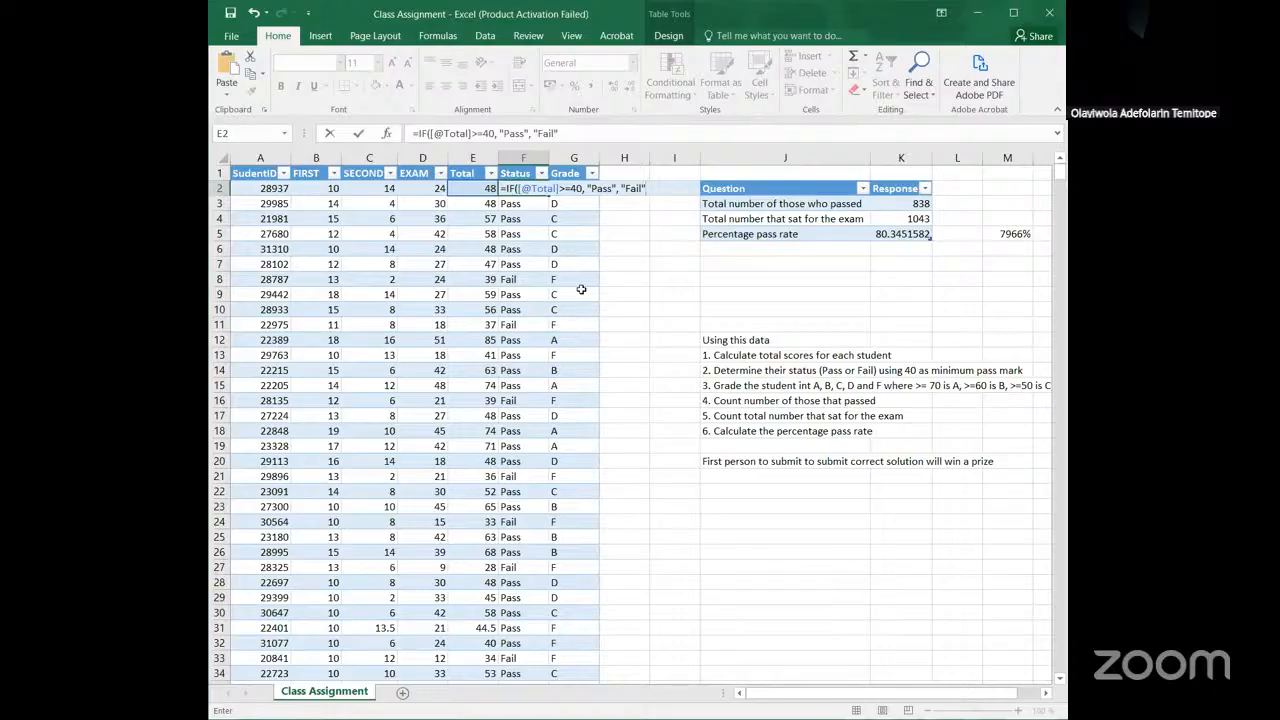
pyautogui.write(')')
pyautogui.press('Return')
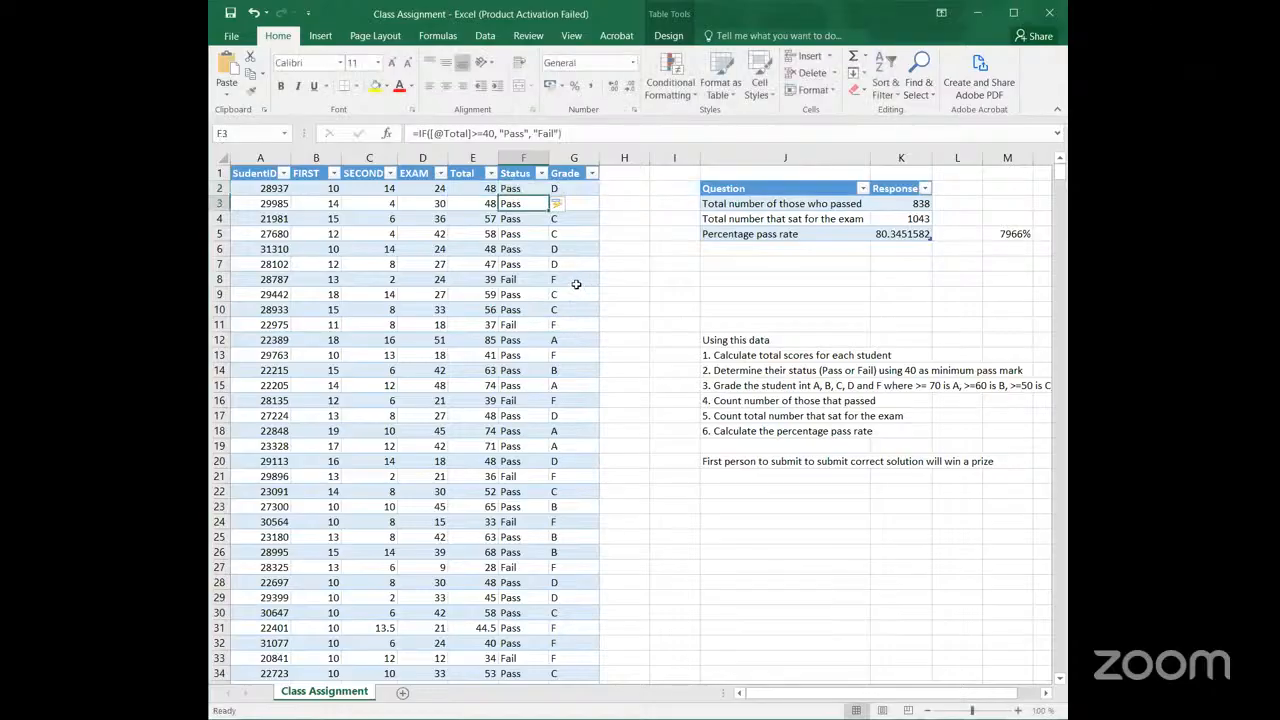
pyautogui.click(513, 188)
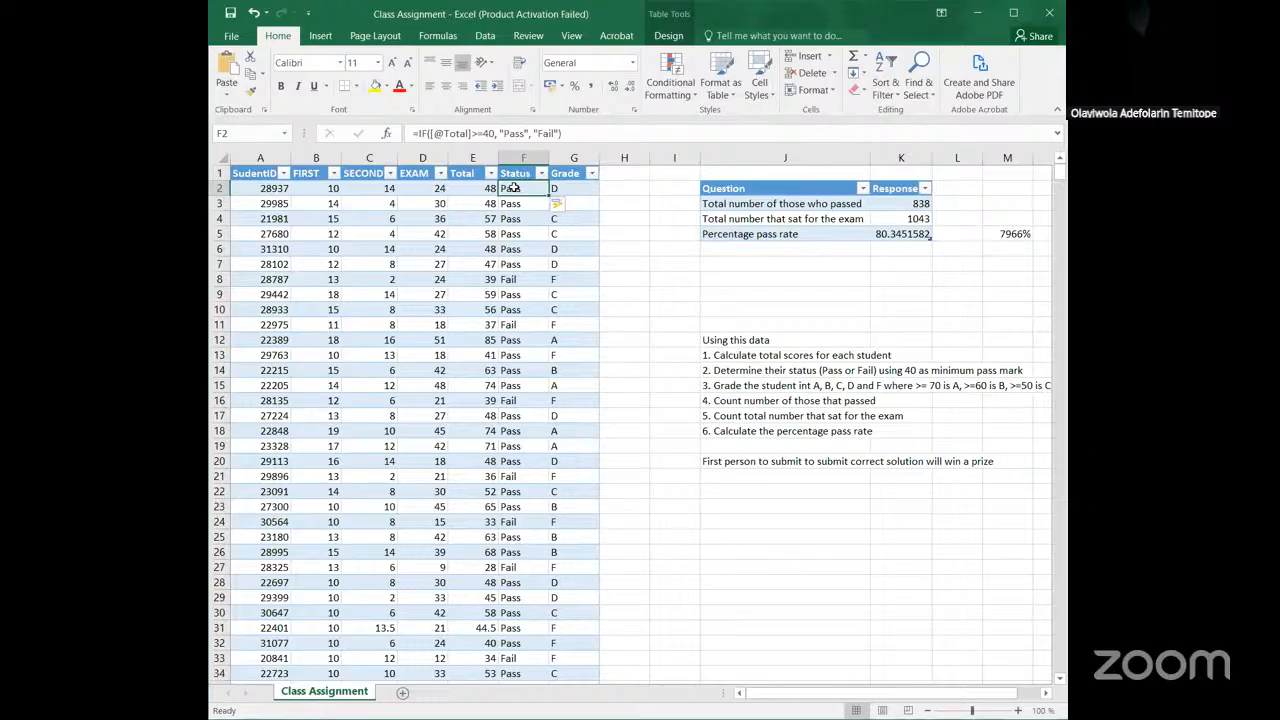
pyautogui.click(474, 134)
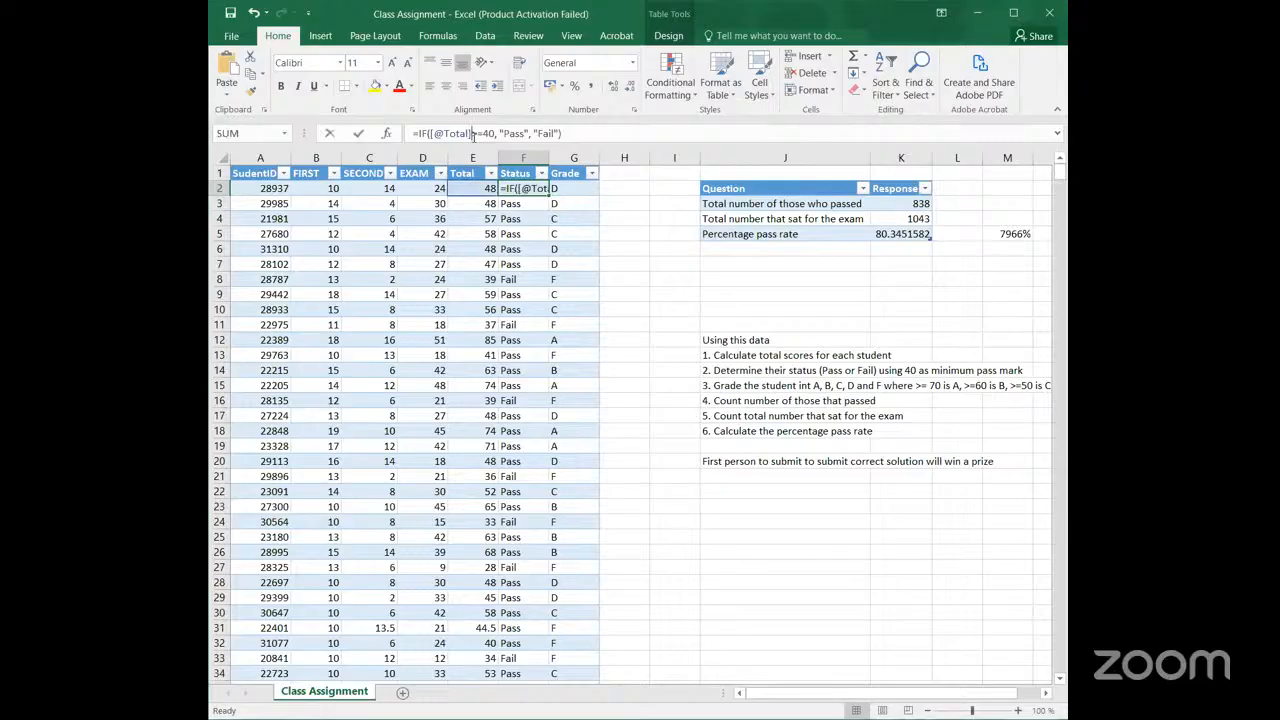
pyautogui.press('BackSpace')
pyautogui.press('BackSpace')
pyautogui.press('BackSpace')
pyautogui.press('BackSpace')
pyautogui.press('BackSpace')
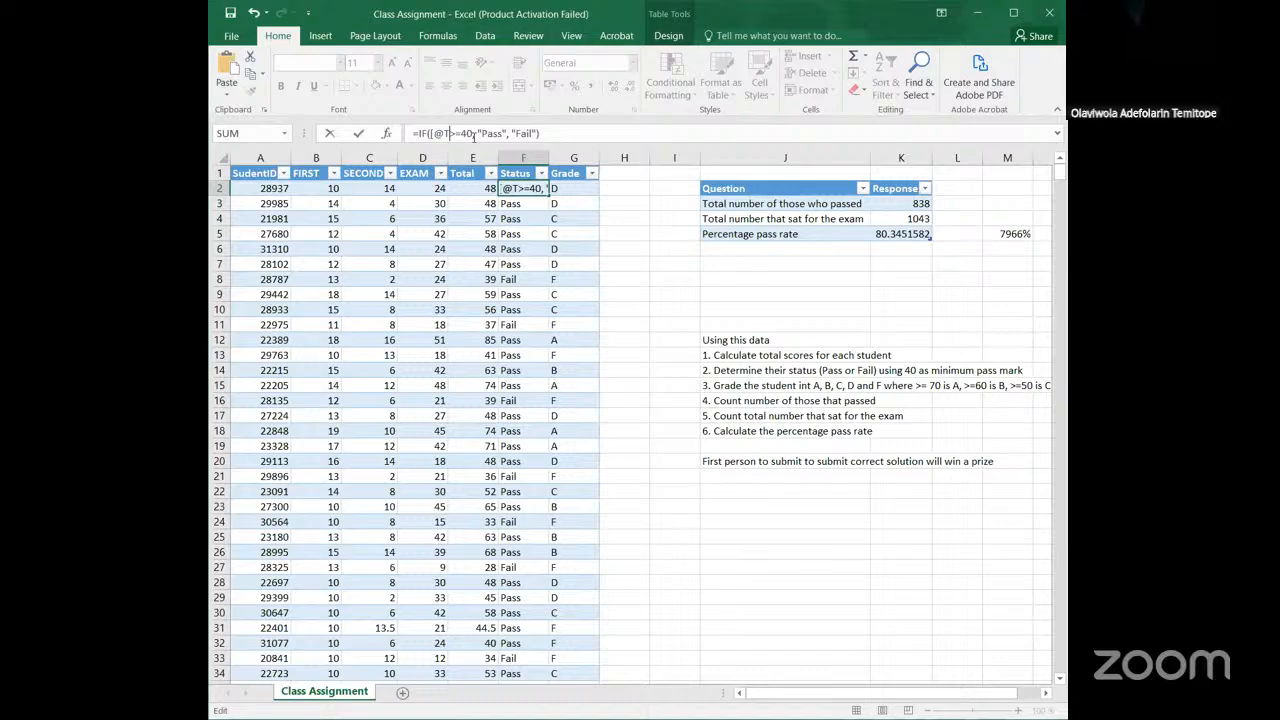
pyautogui.press('Return')
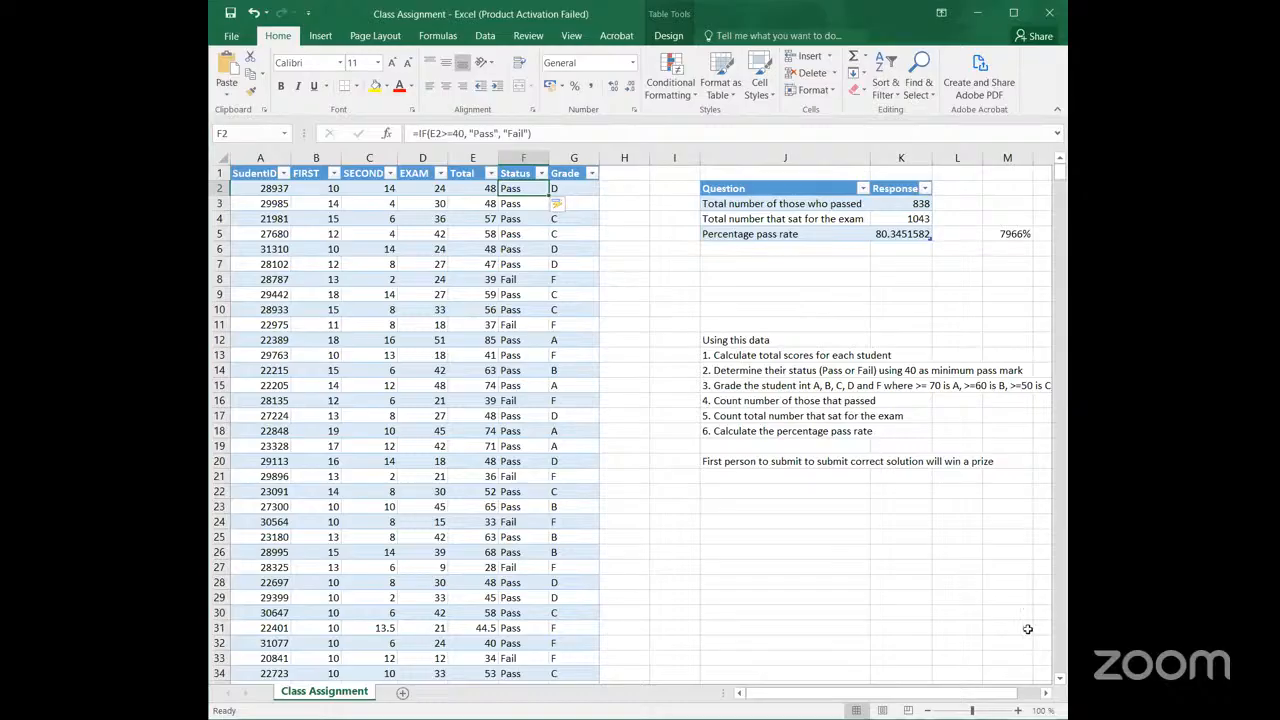
pyautogui.click(228, 37)
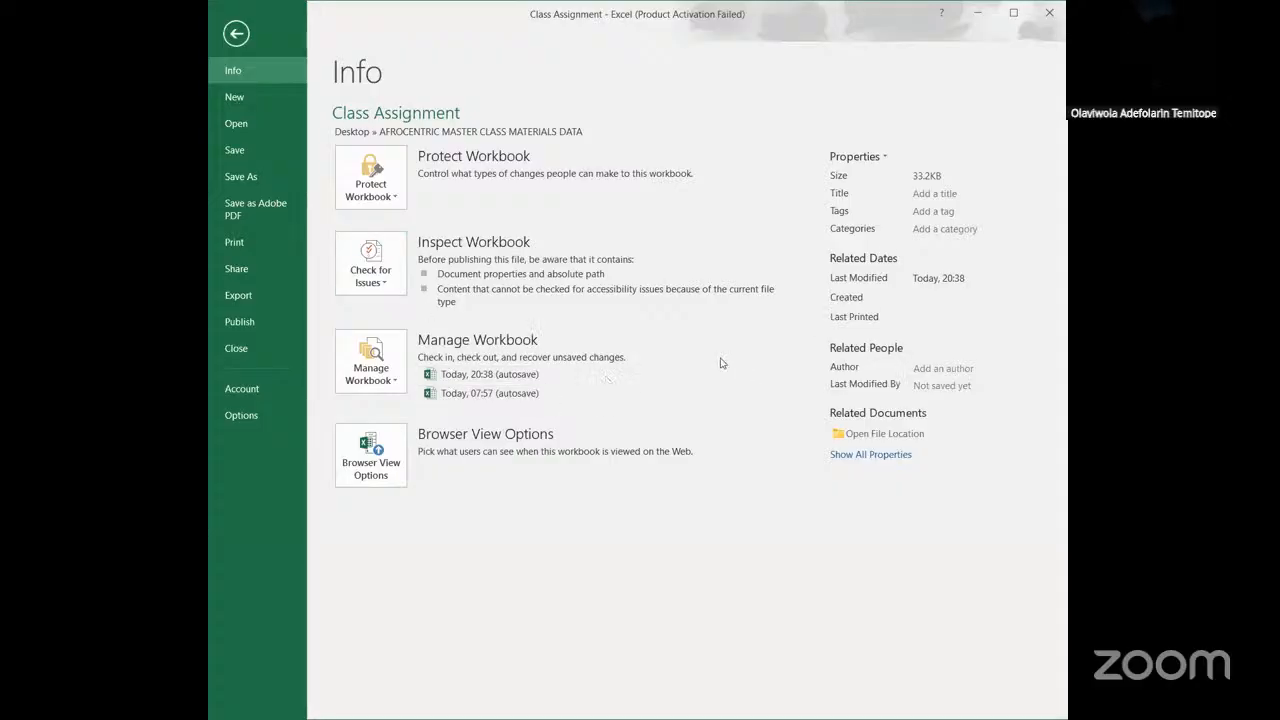
pyautogui.click(237, 35)
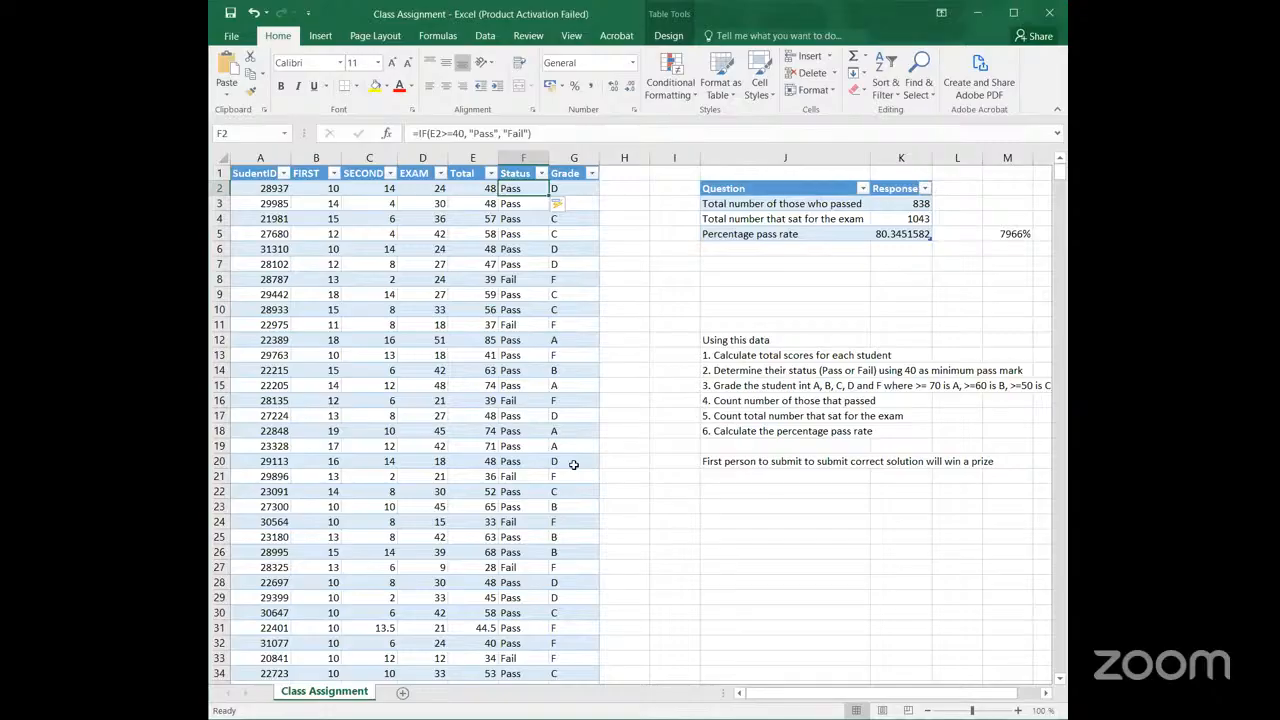
pyautogui.click(664, 254)
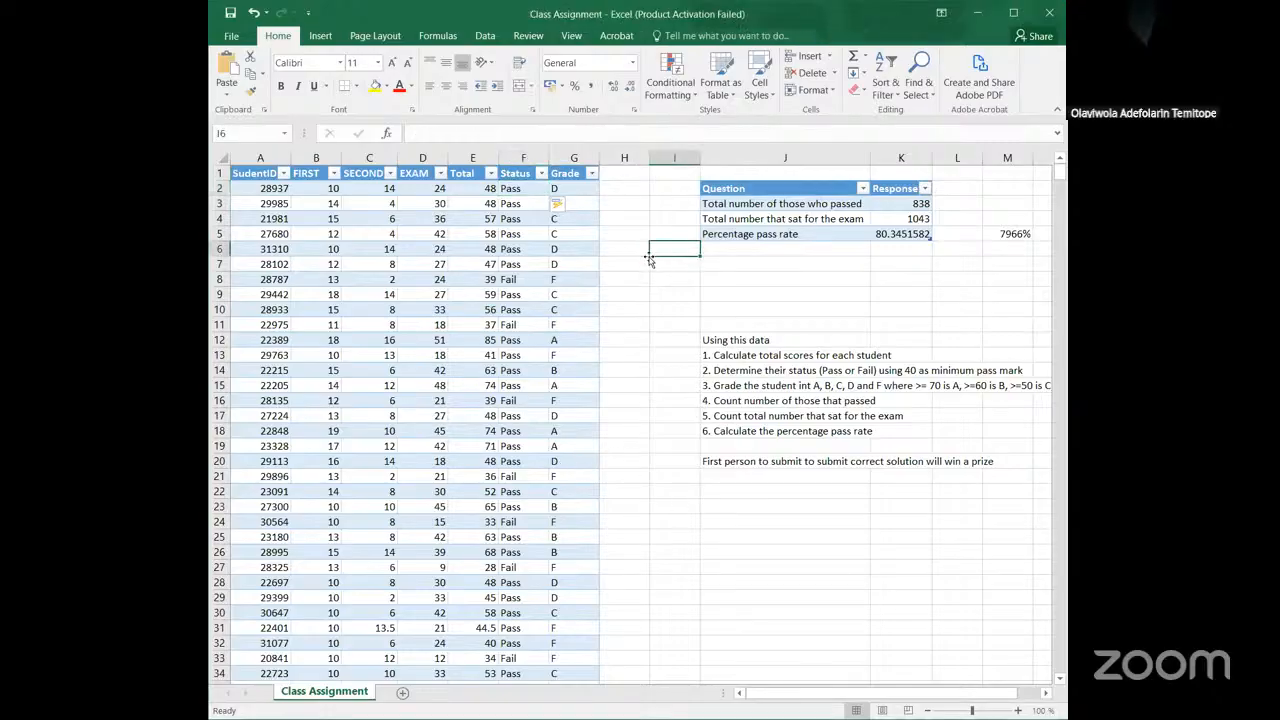
pyautogui.click(623, 187)
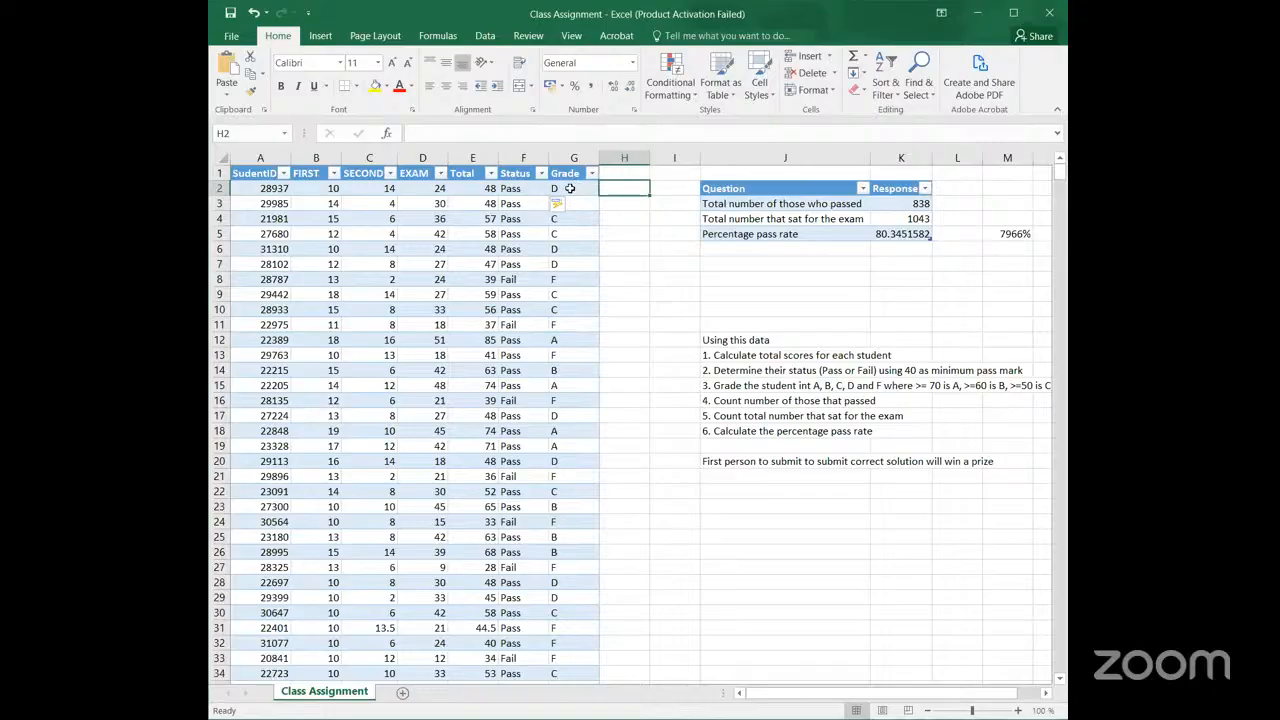
# Step: Copy the nested IF expression from E2>=70 to the end of the Grade formula in G2 and paste it as text into J19
pyautogui.click(570, 188)
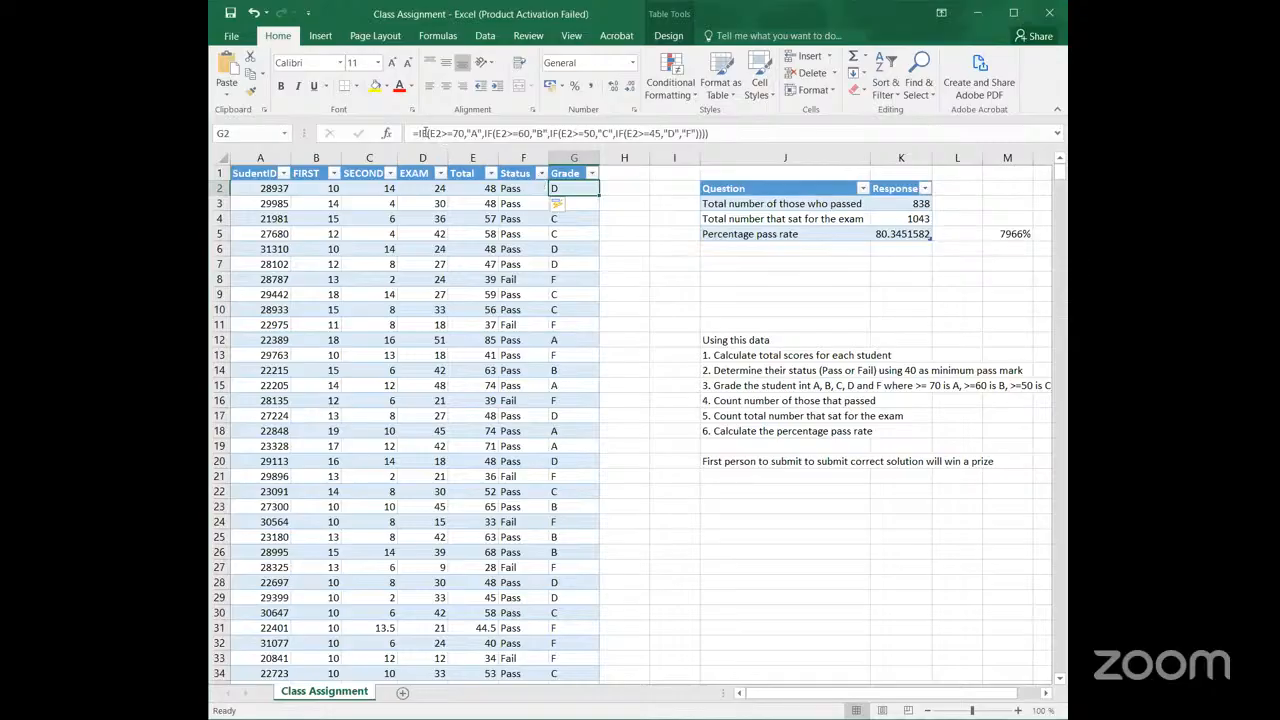
pyautogui.click(430, 133)
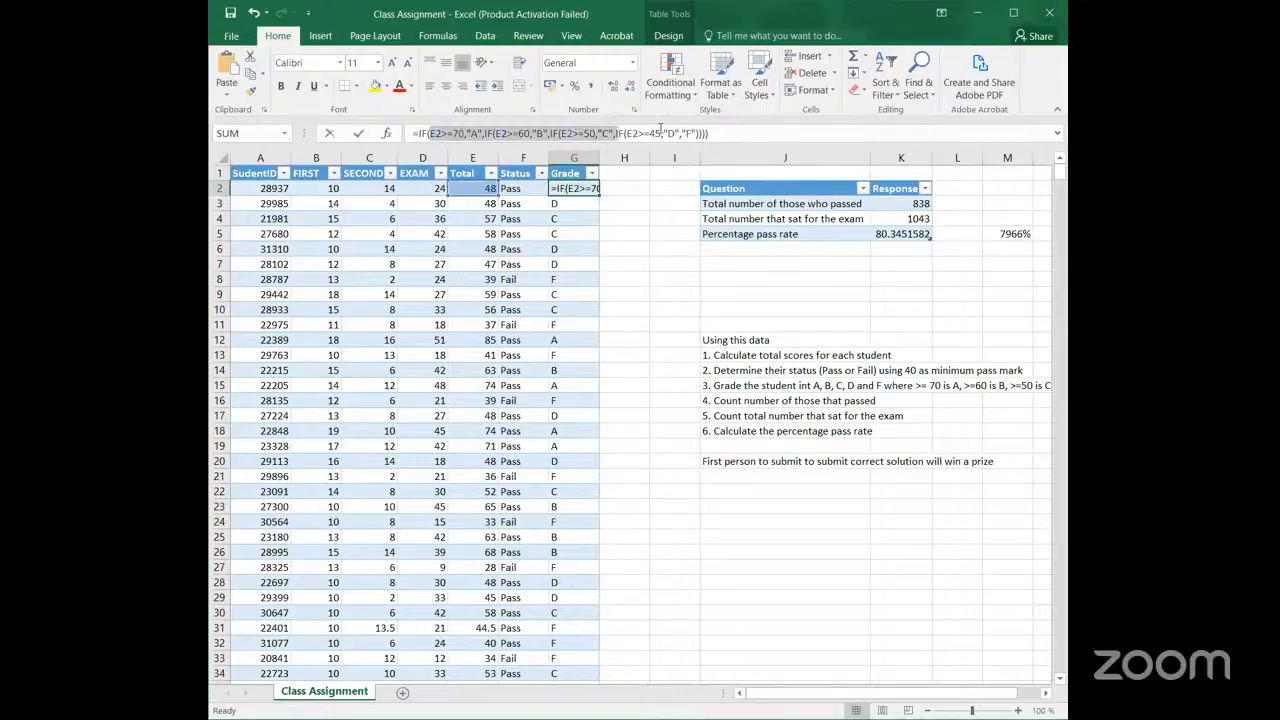
pyautogui.moveTo(430, 132); pyautogui.dragTo(742, 134)
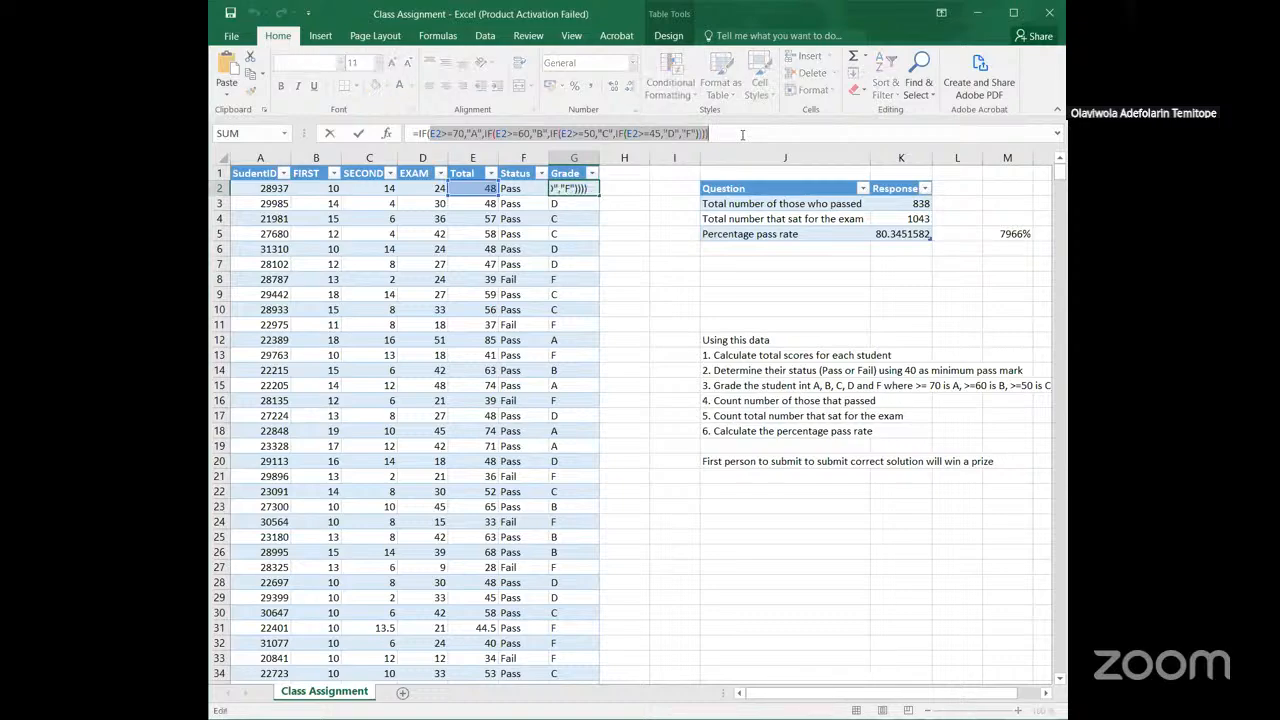
pyautogui.click(748, 442)
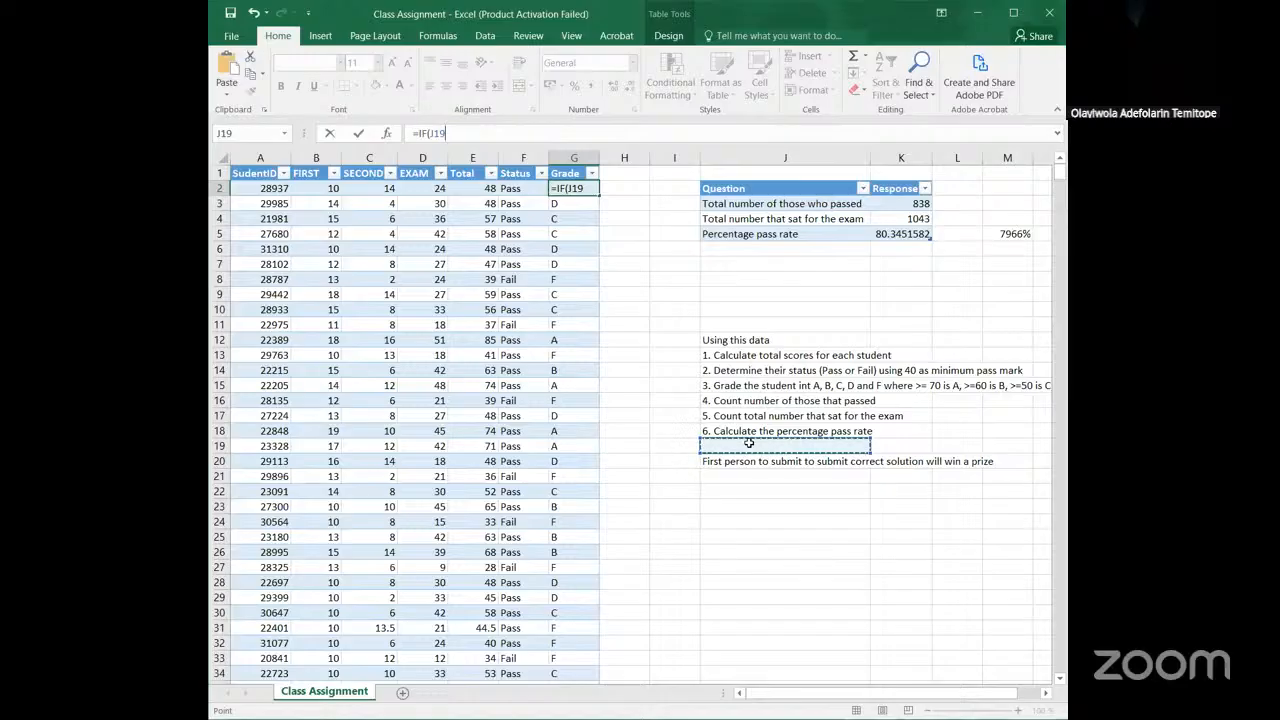
pyautogui.hotkey('ctrl', 'z')
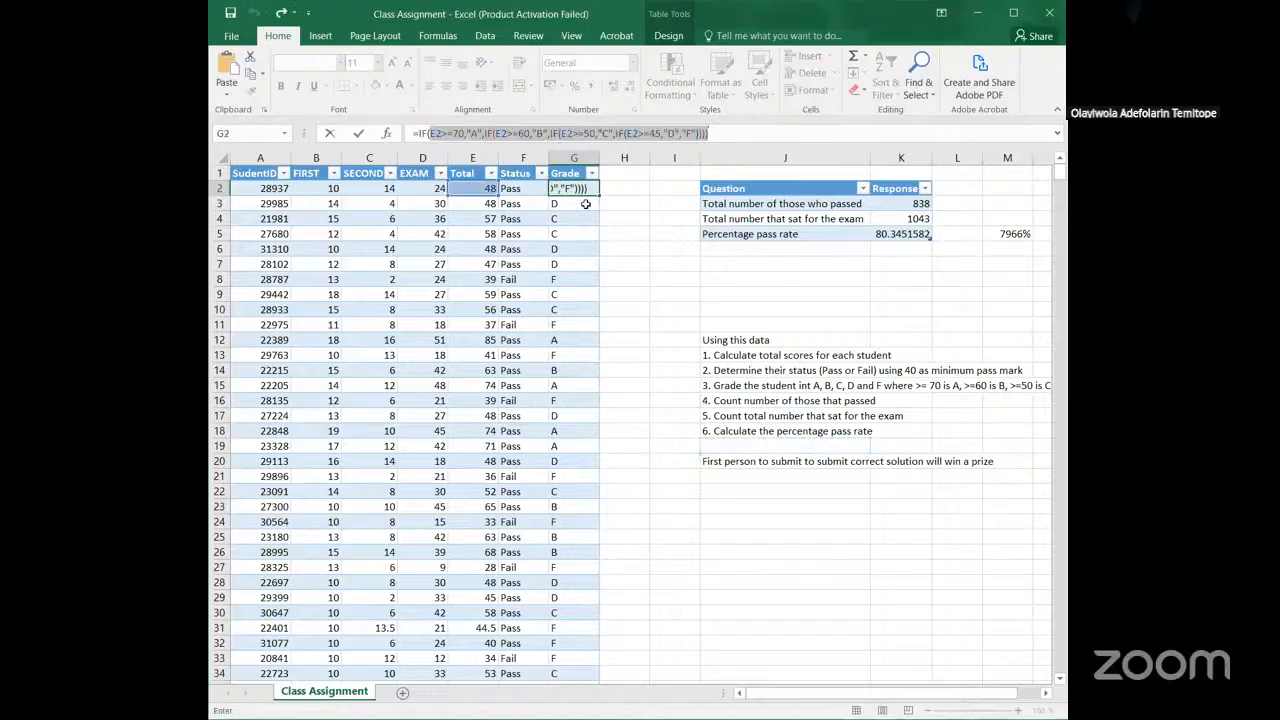
pyautogui.press('Return')
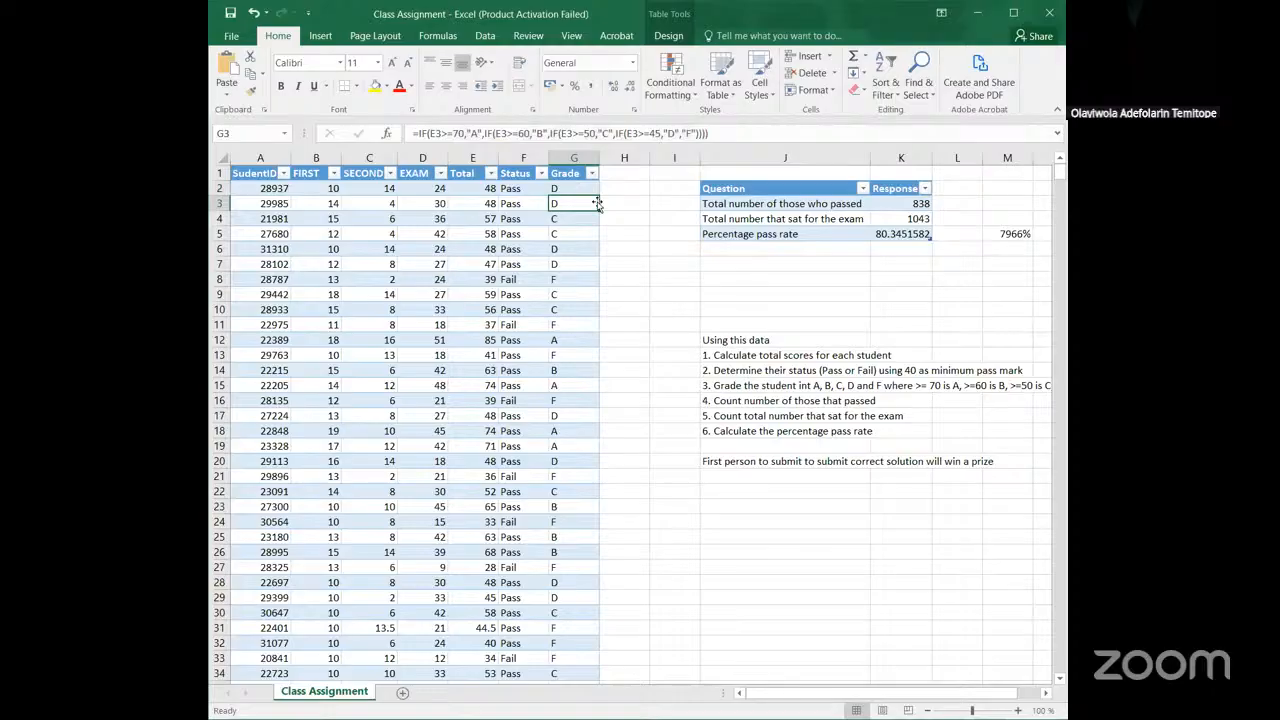
pyautogui.click(635, 250)
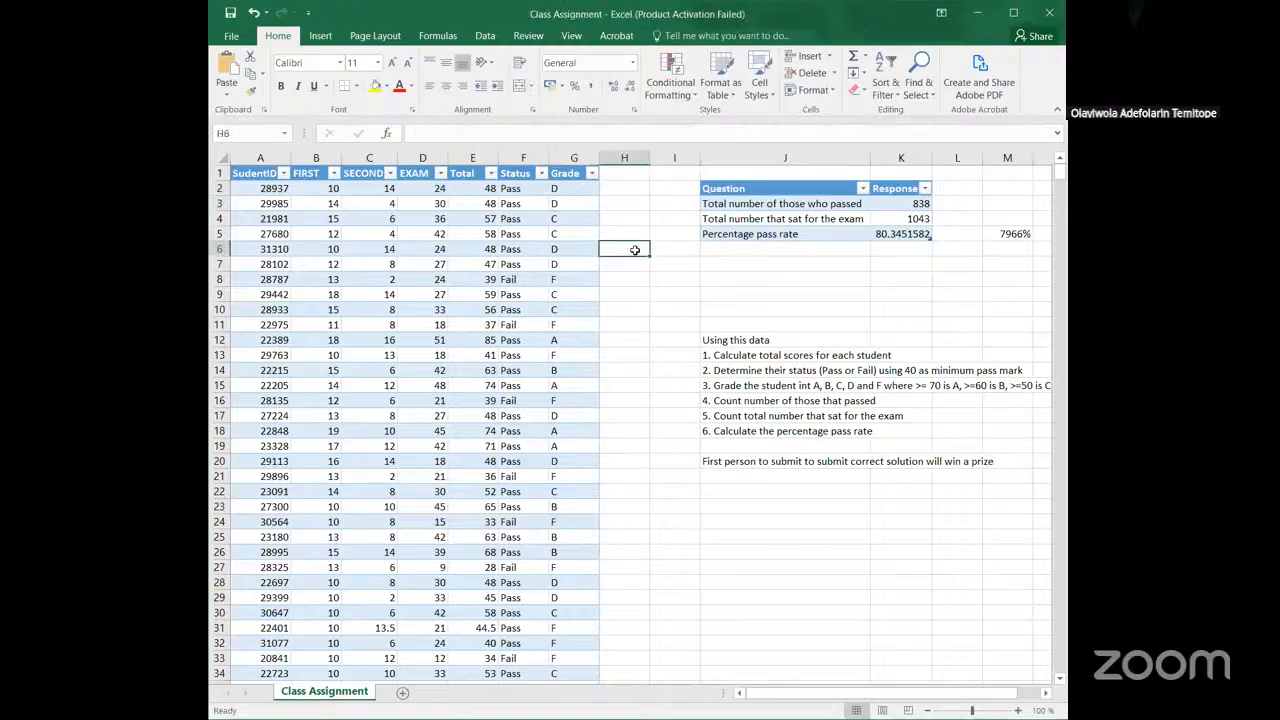
pyautogui.click(715, 447)
pyautogui.hotkey('ctrl', 'v')
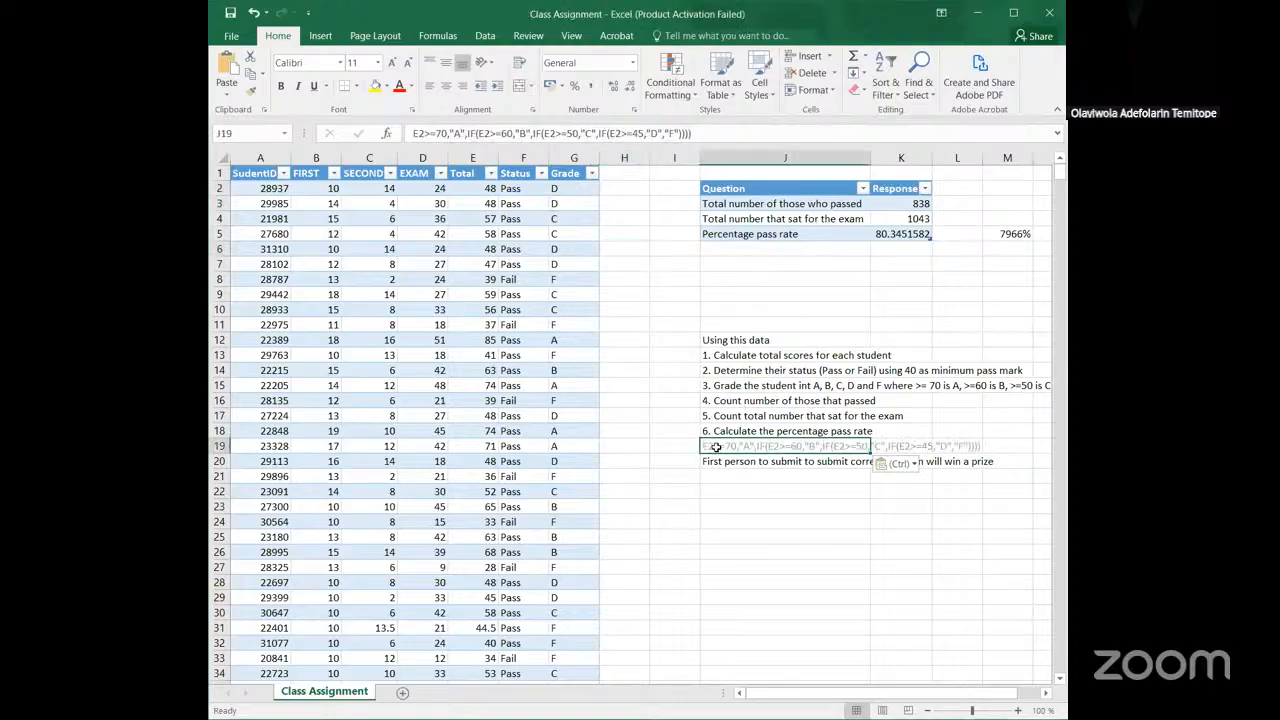
# Step: Examine the Grade formula in G2 against the grading criteria of question 3 in J15
pyautogui.click(620, 228)
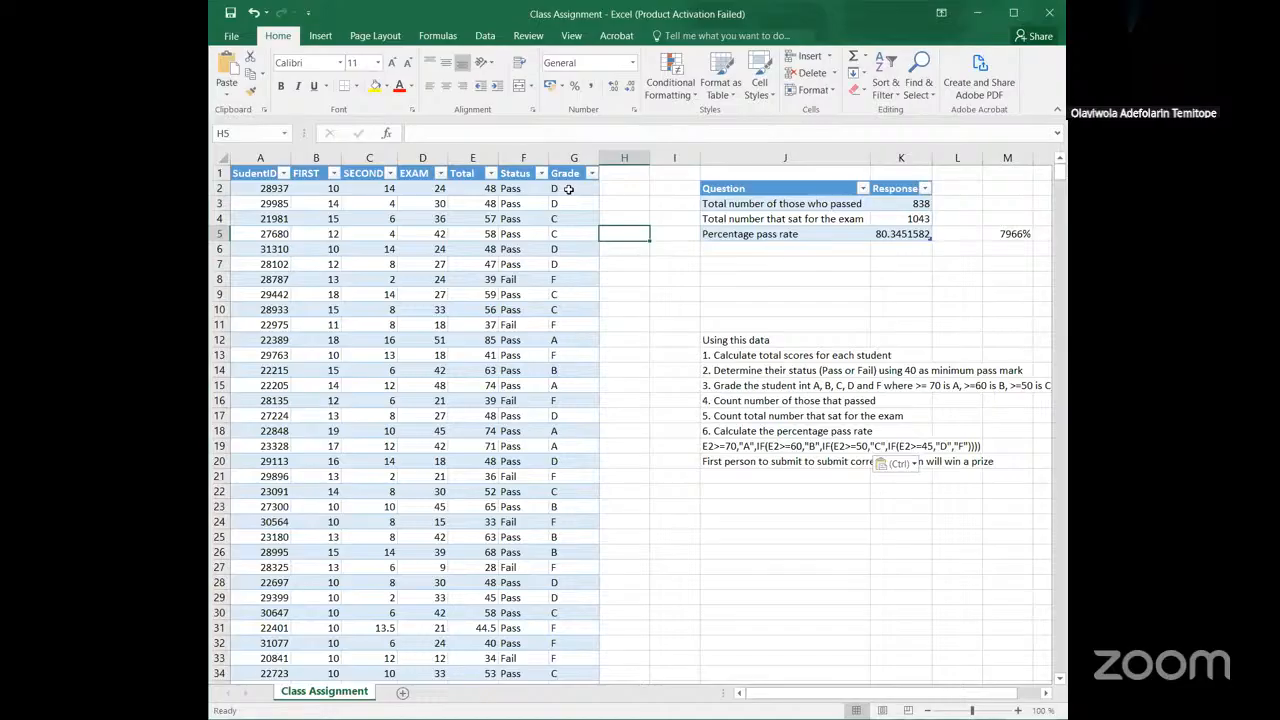
pyautogui.click(568, 189)
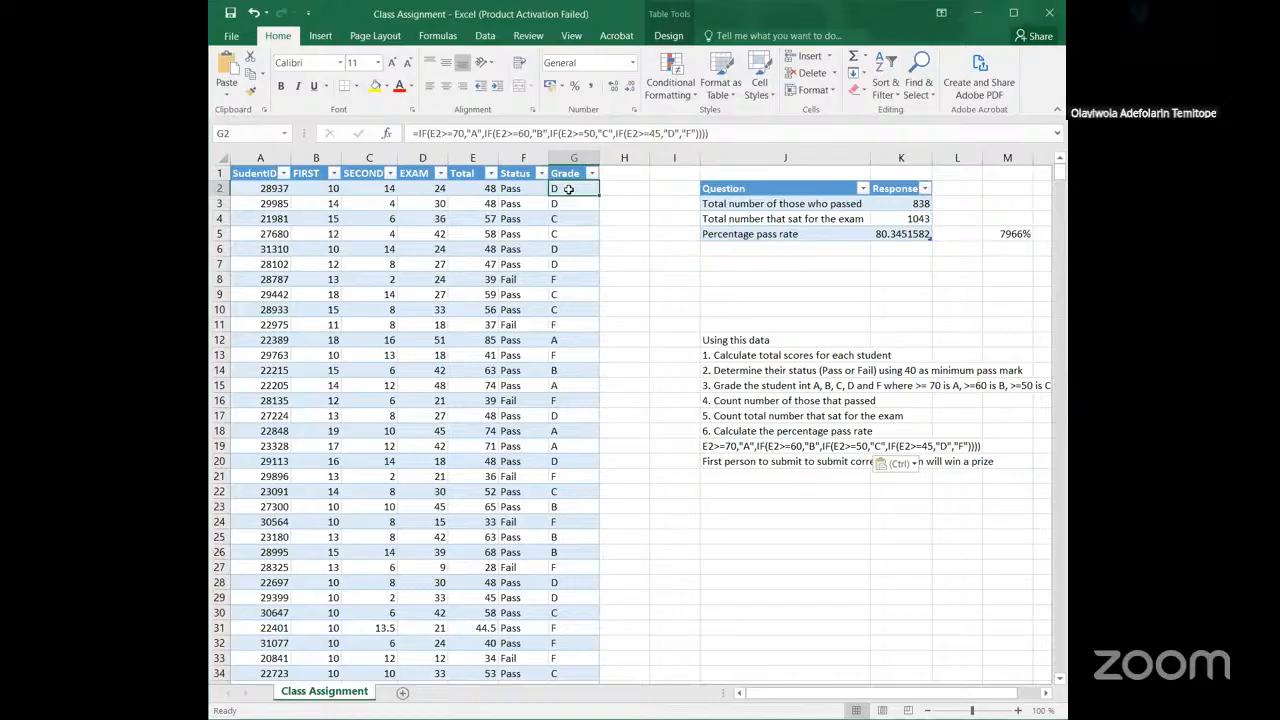
pyautogui.hscroll(1, 744, 249)
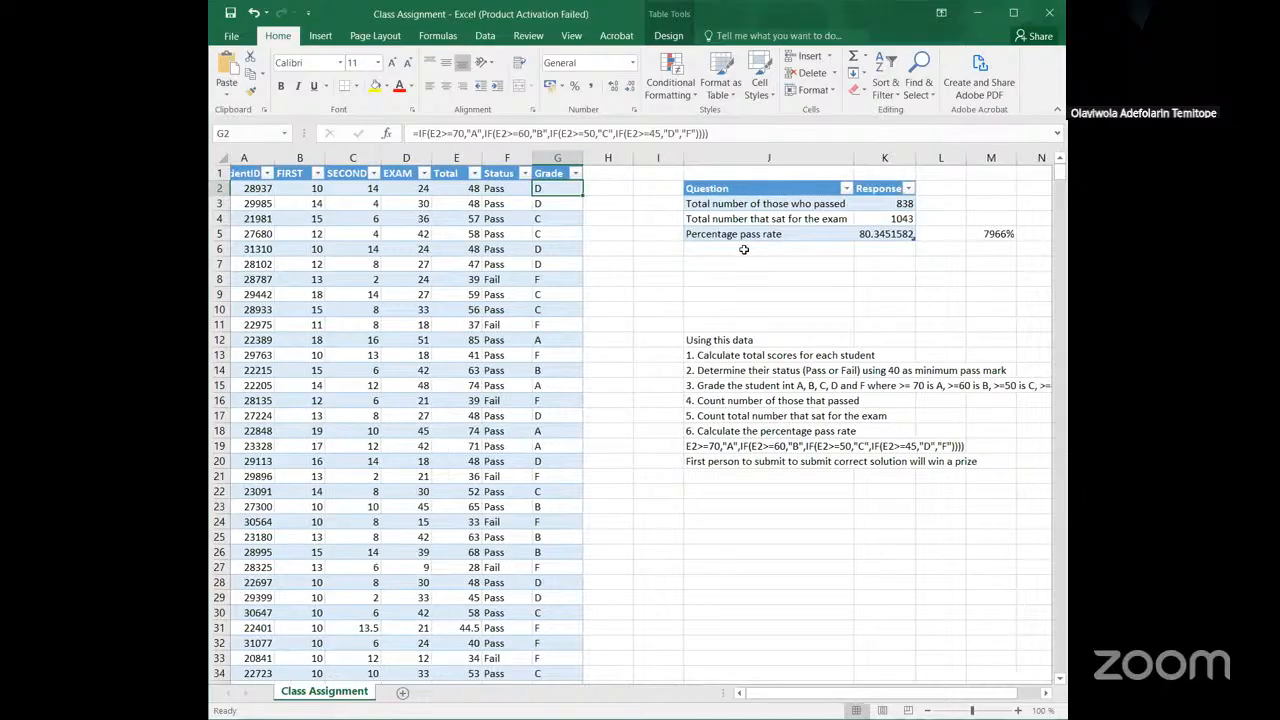
pyautogui.hscroll(2, 744, 249)
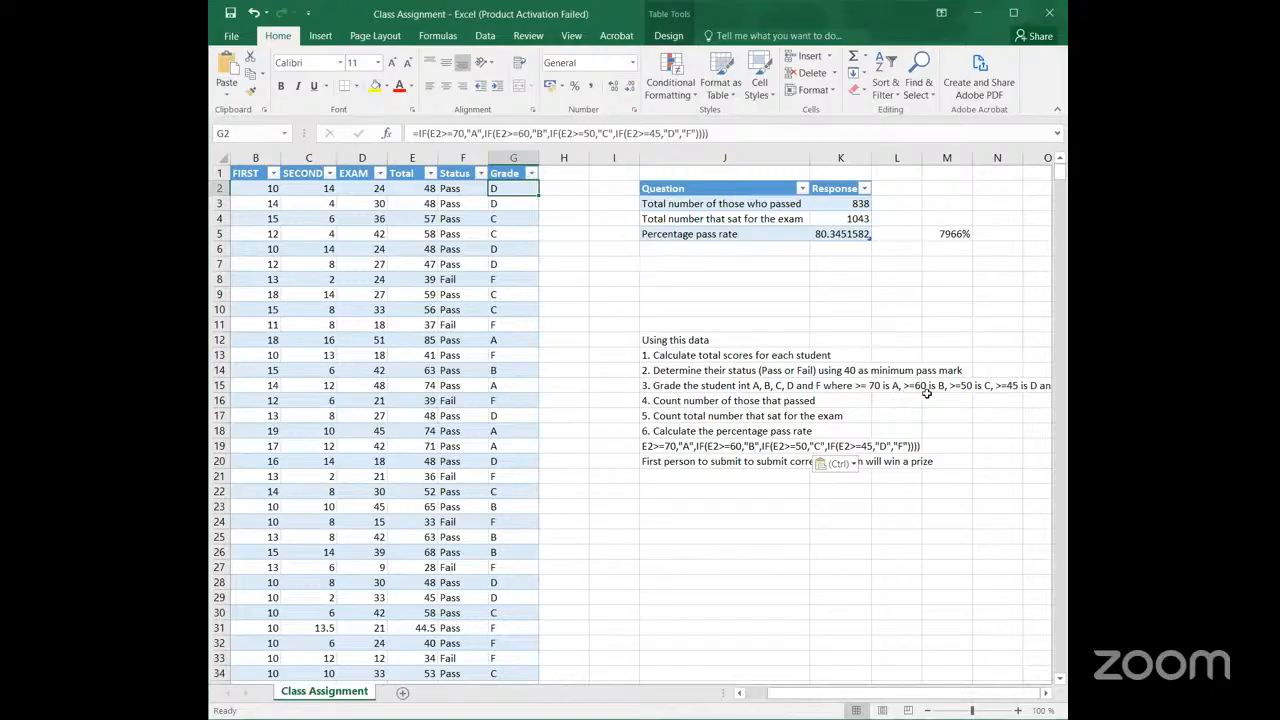
pyautogui.hscroll(1, 927, 393)
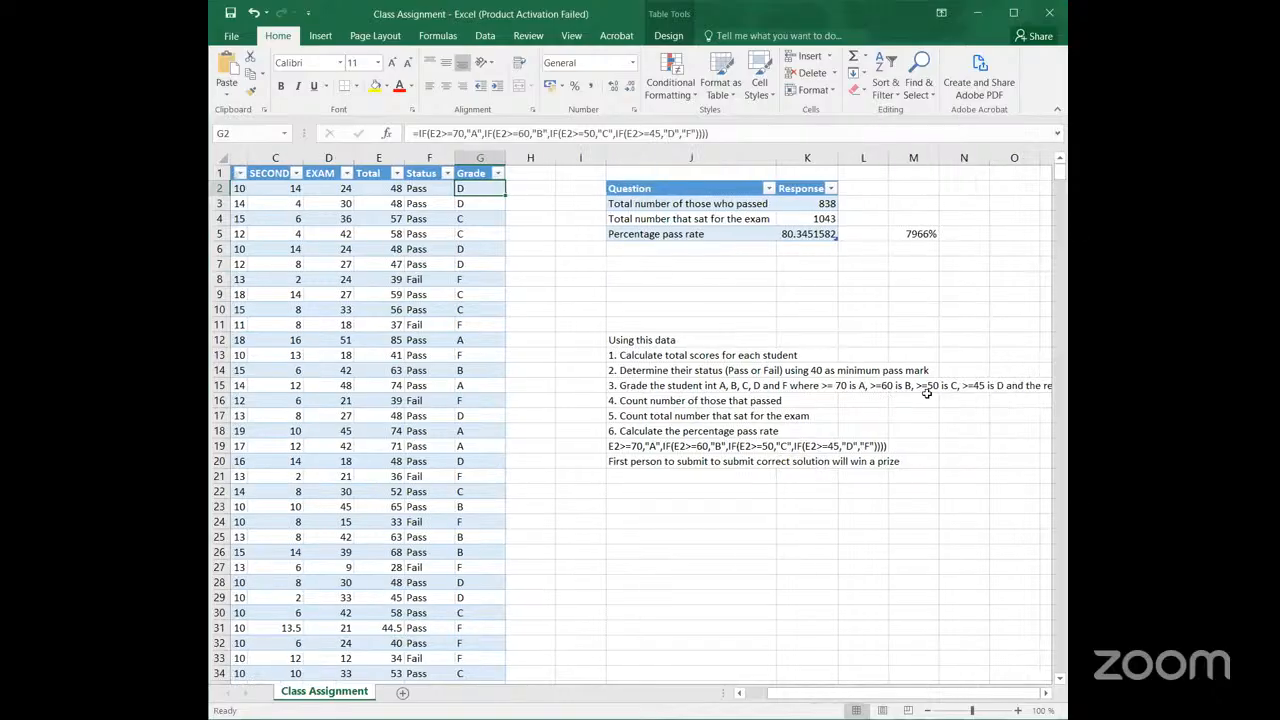
pyautogui.hscroll(1, 927, 393)
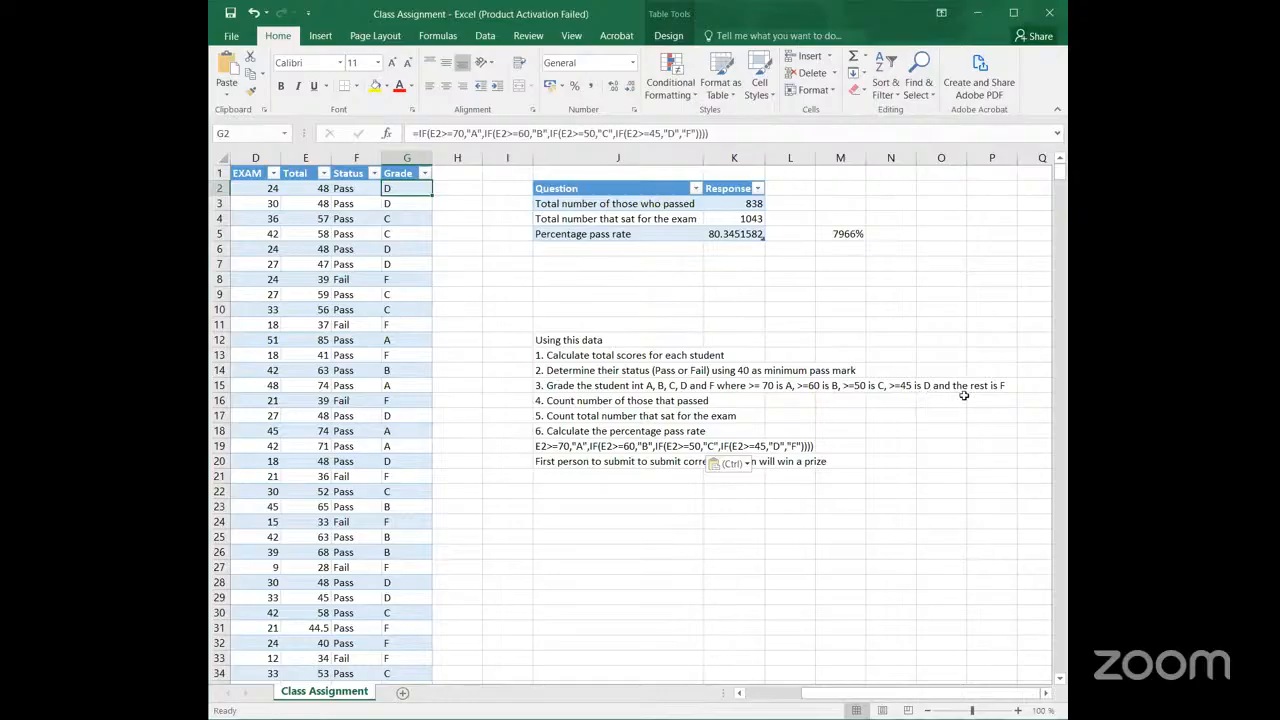
pyautogui.hscroll(-2, 968, 397)
pyautogui.hscroll(1, 967, 397)
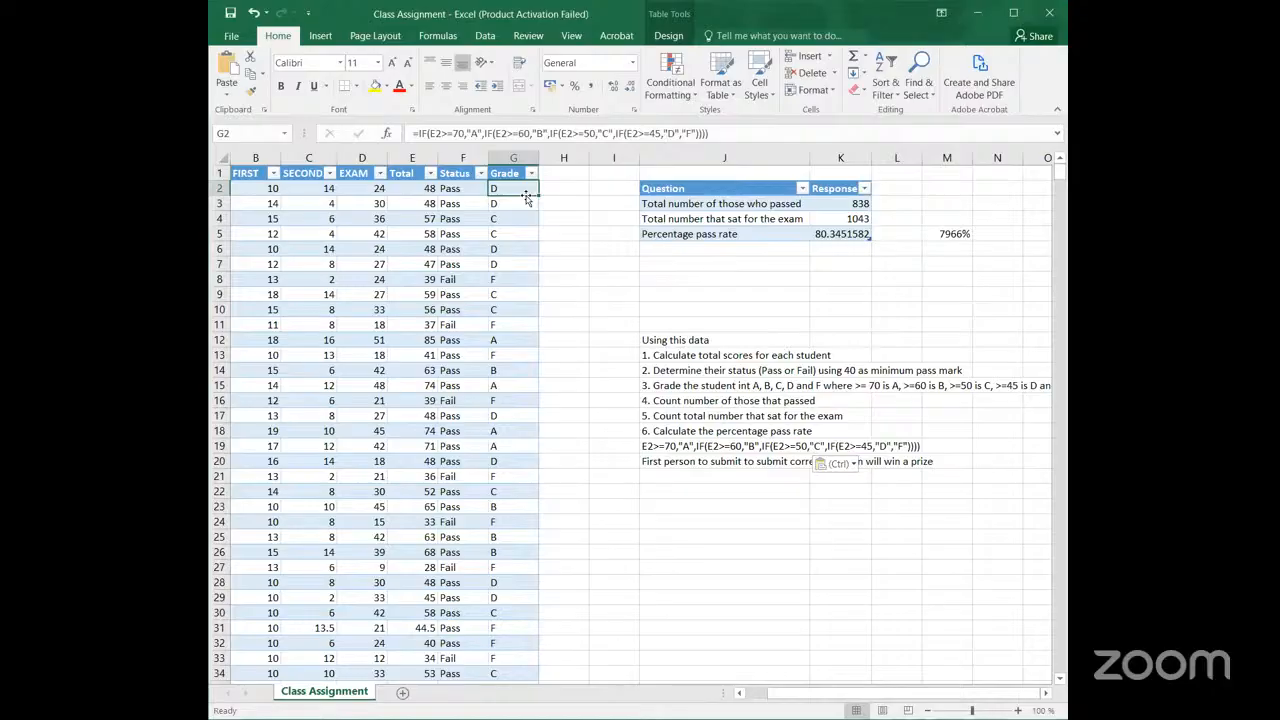
# Step: Start re-entering the Grade formula in G2 with the first condition, =IF(e2>=70,"A",
pyautogui.write('=')
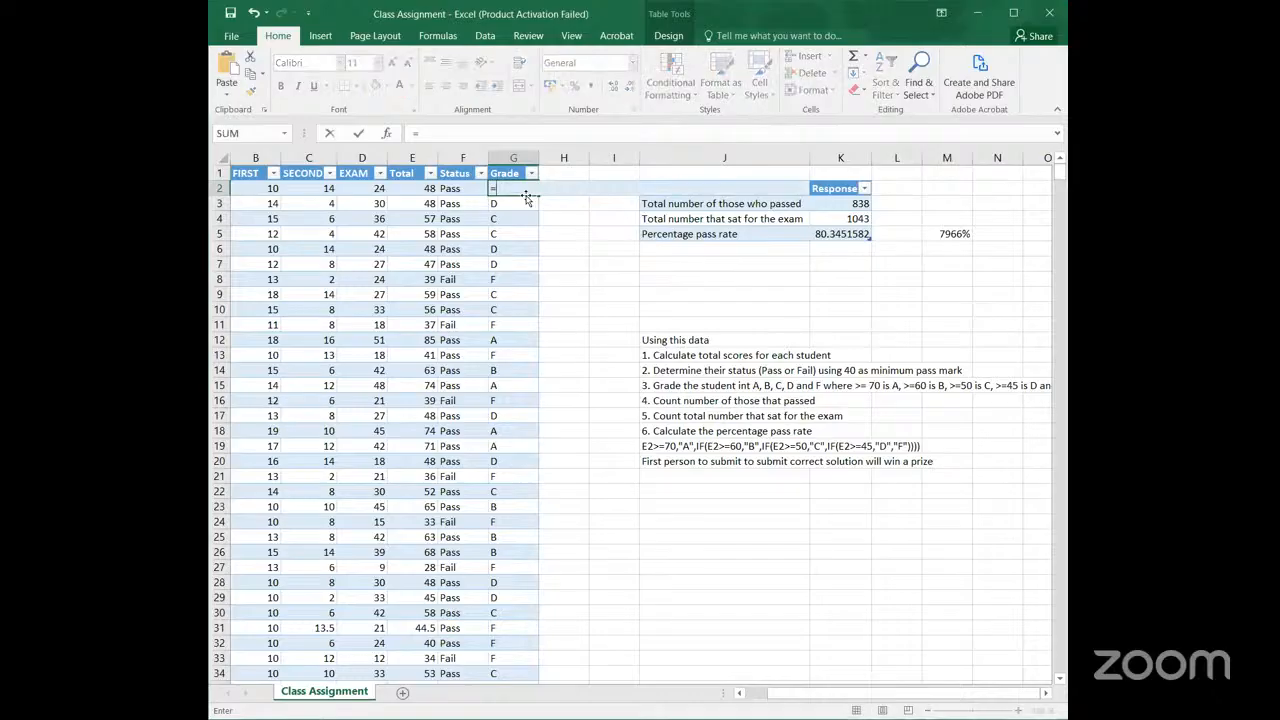
pyautogui.write('e')
pyautogui.write('2')
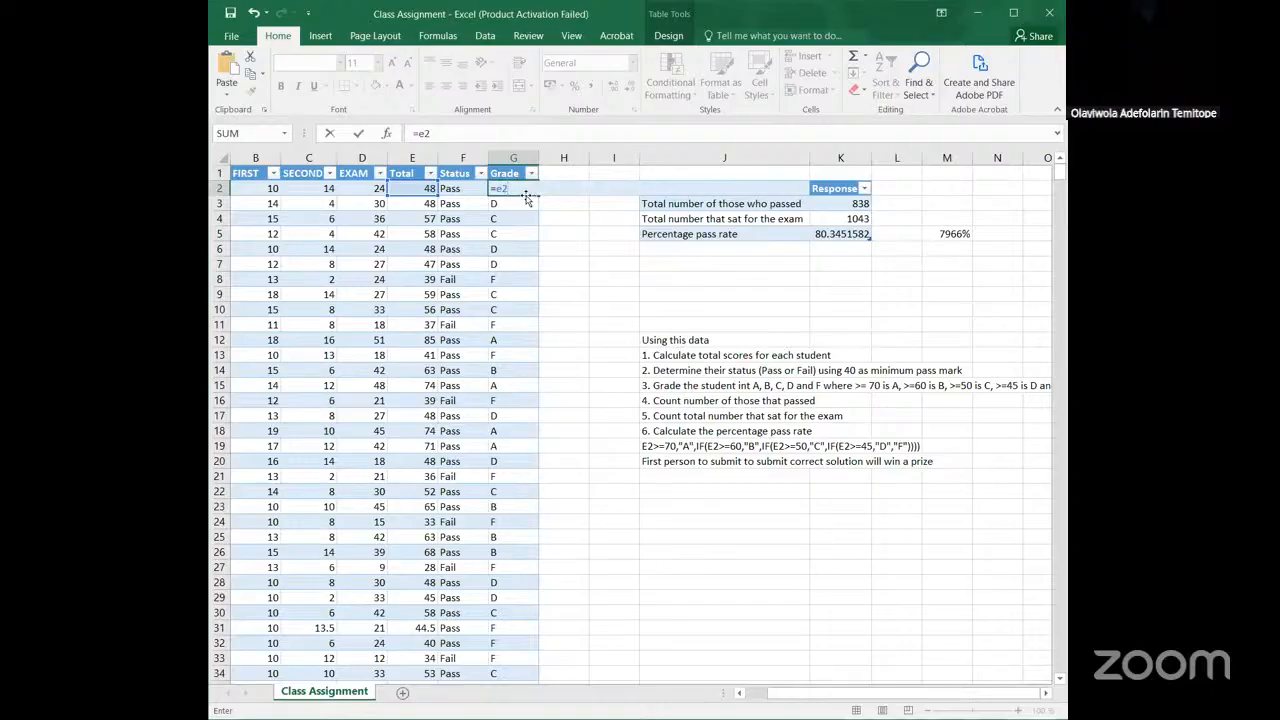
pyautogui.press('BackSpace')
pyautogui.press('BackSpace')
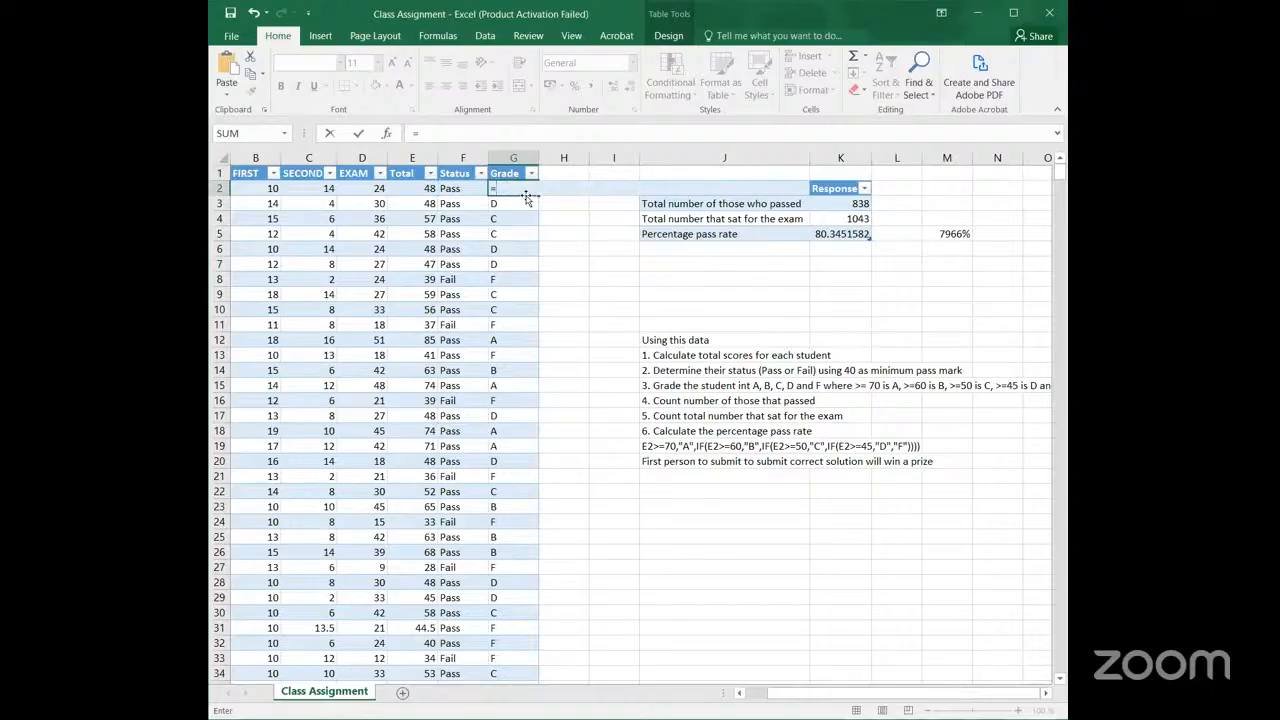
pyautogui.write('i')
pyautogui.press('Tab')
pyautogui.write('e2')
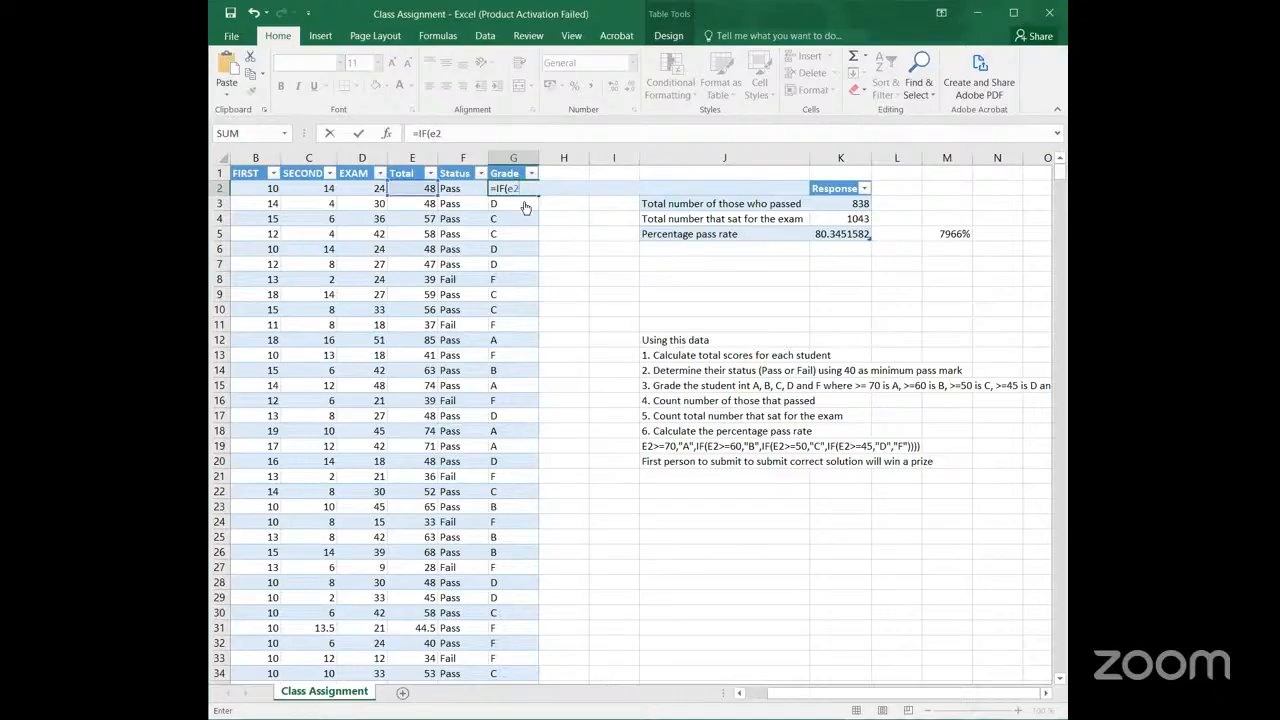
pyautogui.write('>=70,')
pyautogui.write('Ä')
pyautogui.press('BackSpace')
pyautogui.write('""')
# Step: Nest the second condition in the Grade formula in G2 as IF(e2>=60,"B",
pyautogui.write('if')
pyautogui.press('Tab')
pyautogui.write('e2')
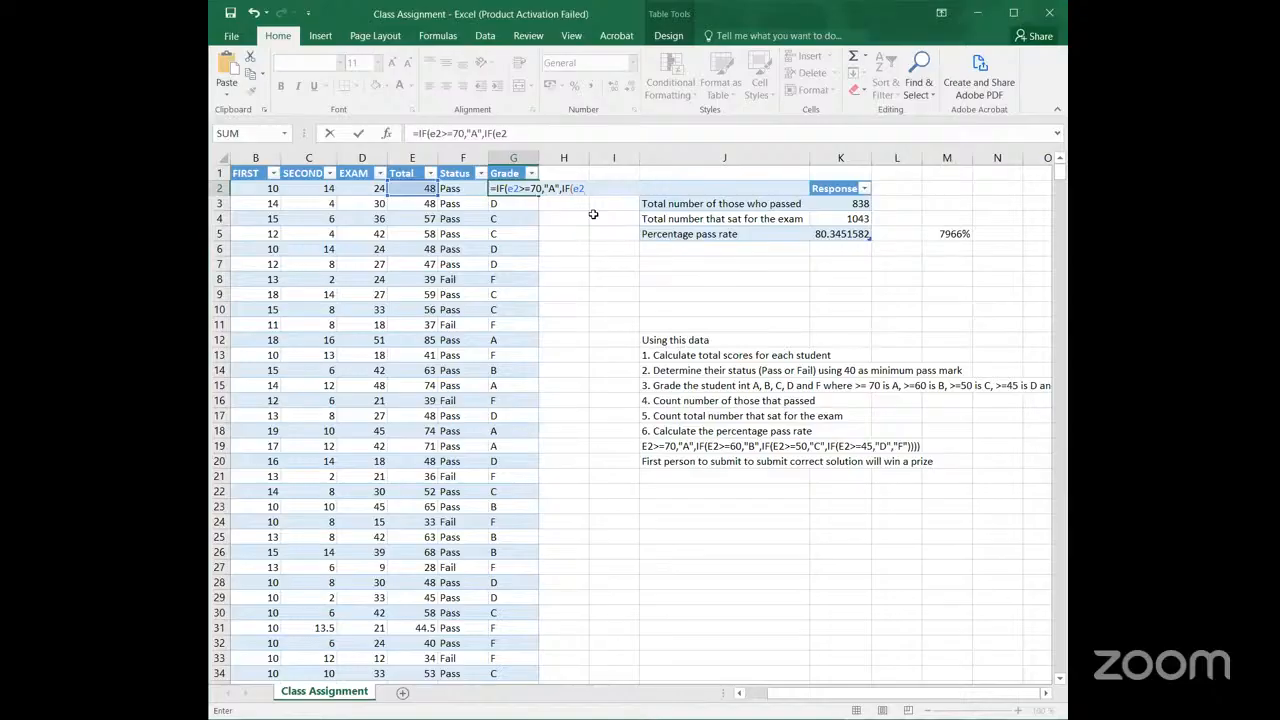
pyautogui.write('>=60,""')
pyautogui.press('BackSpace')
pyautogui.write('B",')
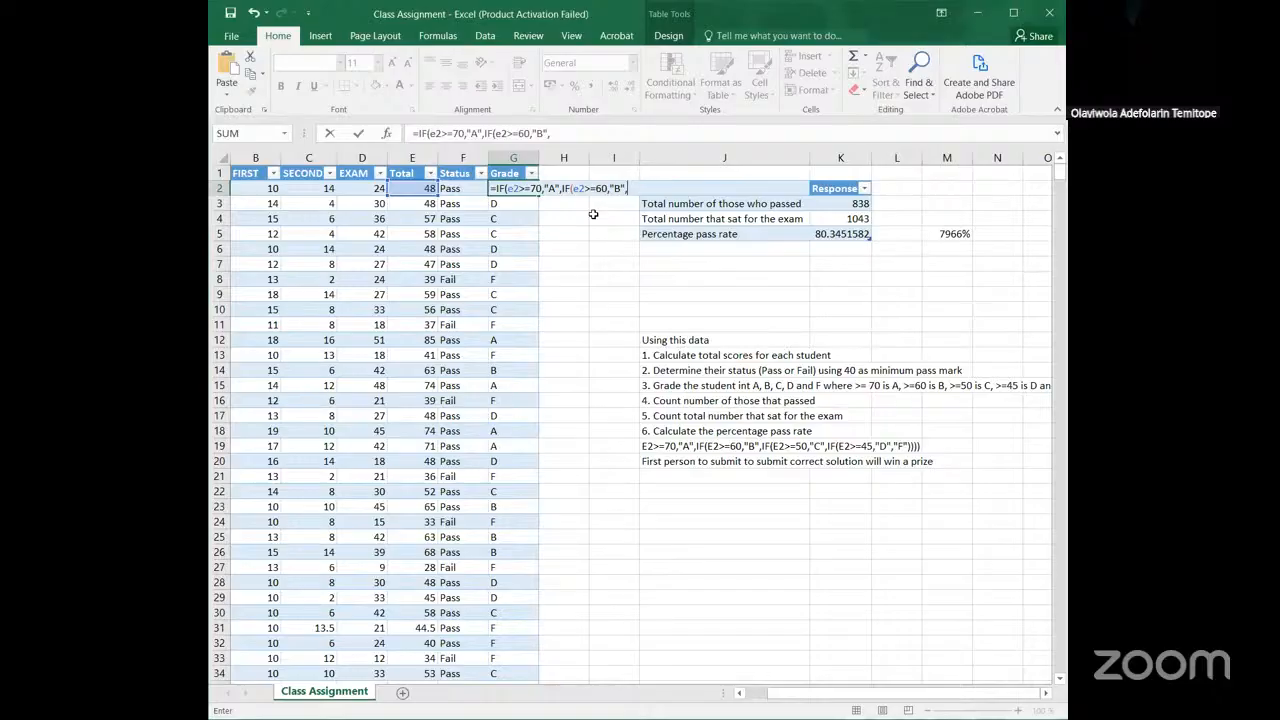
# Step: Nest the third condition in the Grade formula in G2 as IF(e2>=50,"C",
pyautogui.write('if')
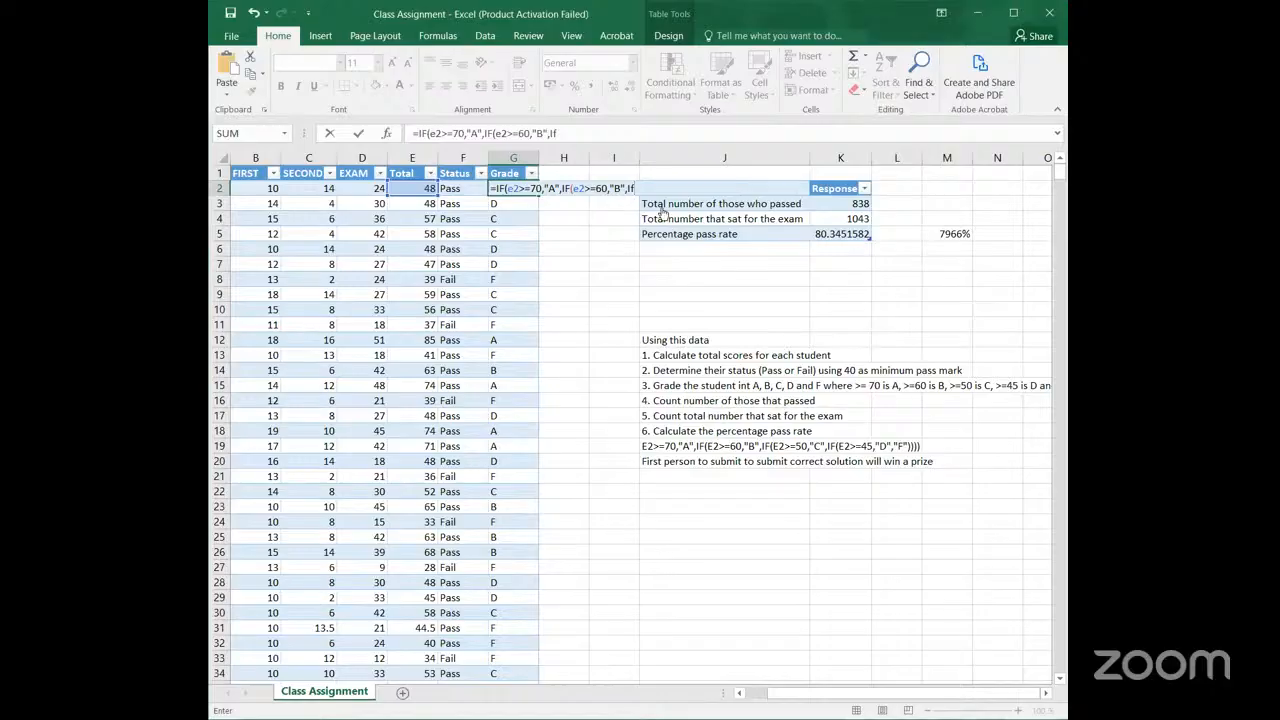
pyautogui.press('Tab')
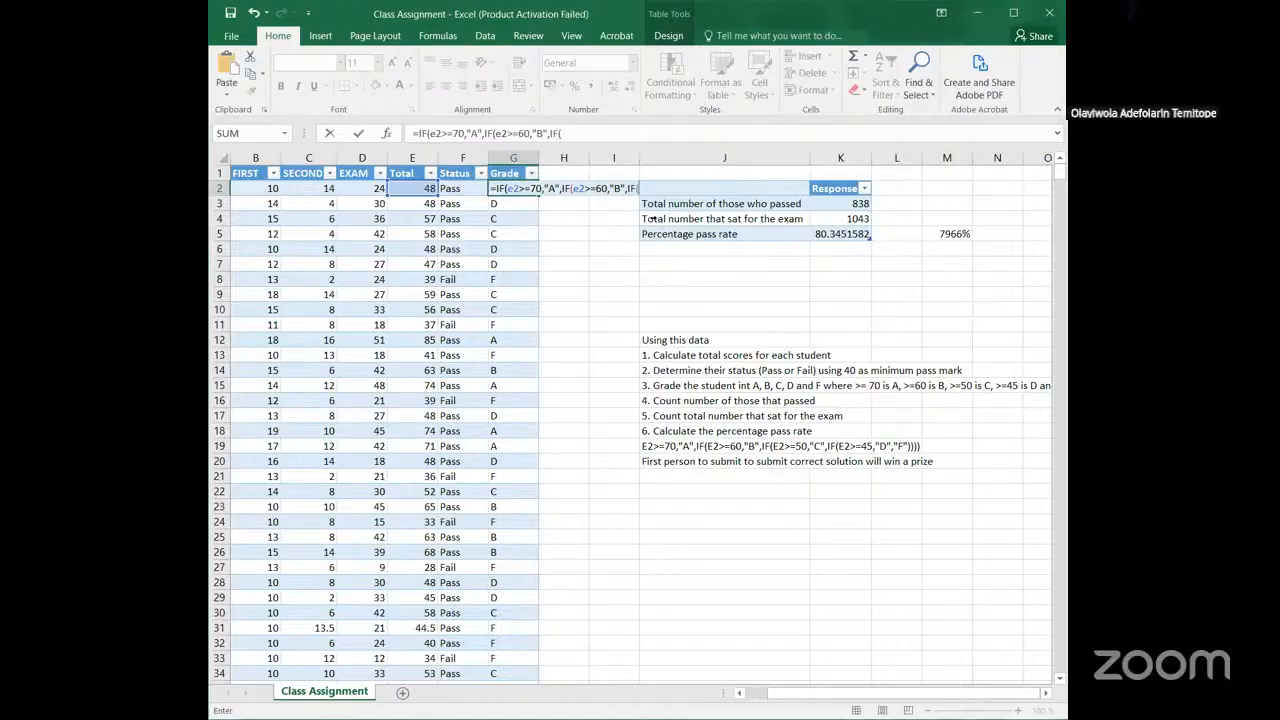
pyautogui.write('e2')
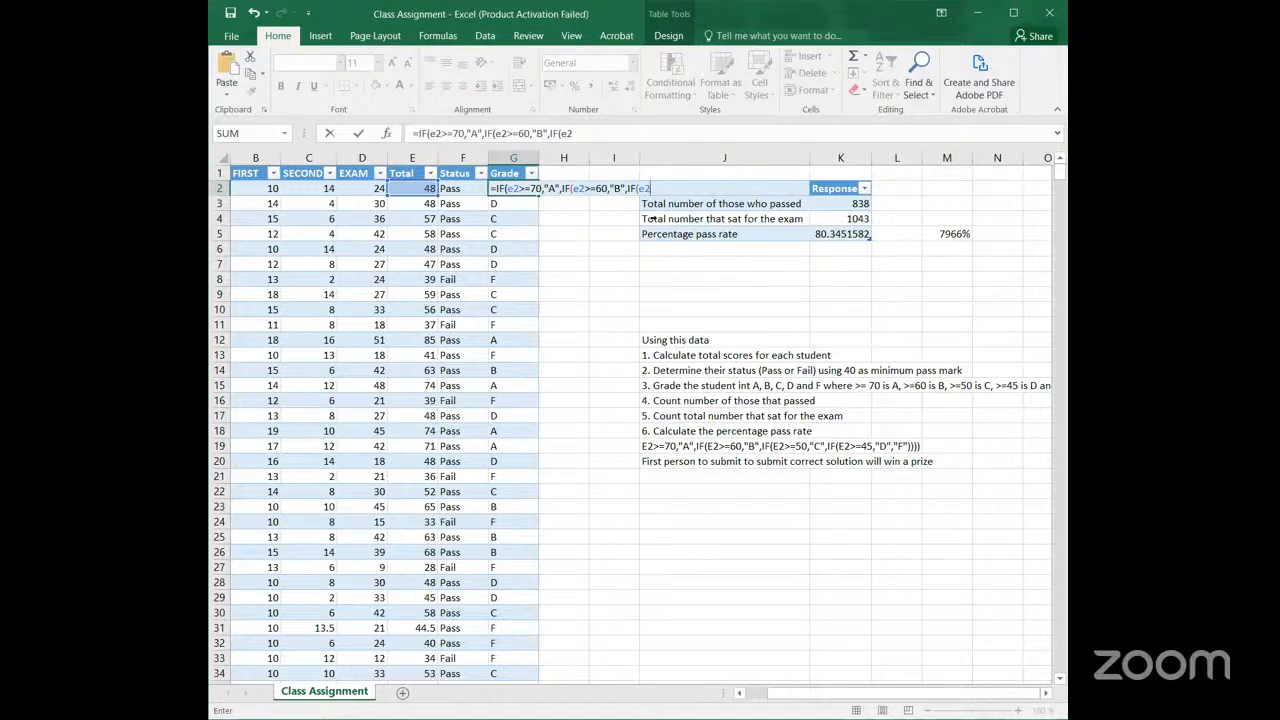
pyautogui.write('>=50')
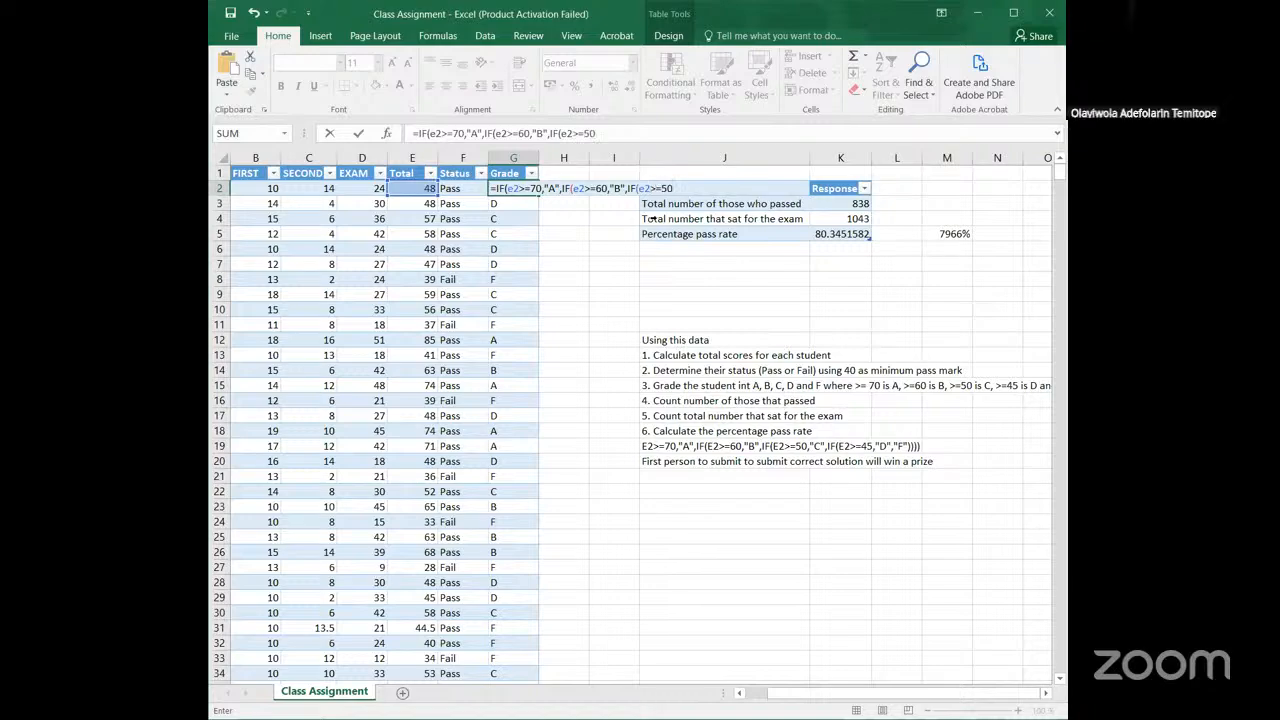
pyautogui.write(',')
pyautogui.write('""')
pyautogui.press('BackSpace')
pyautogui.write('""')
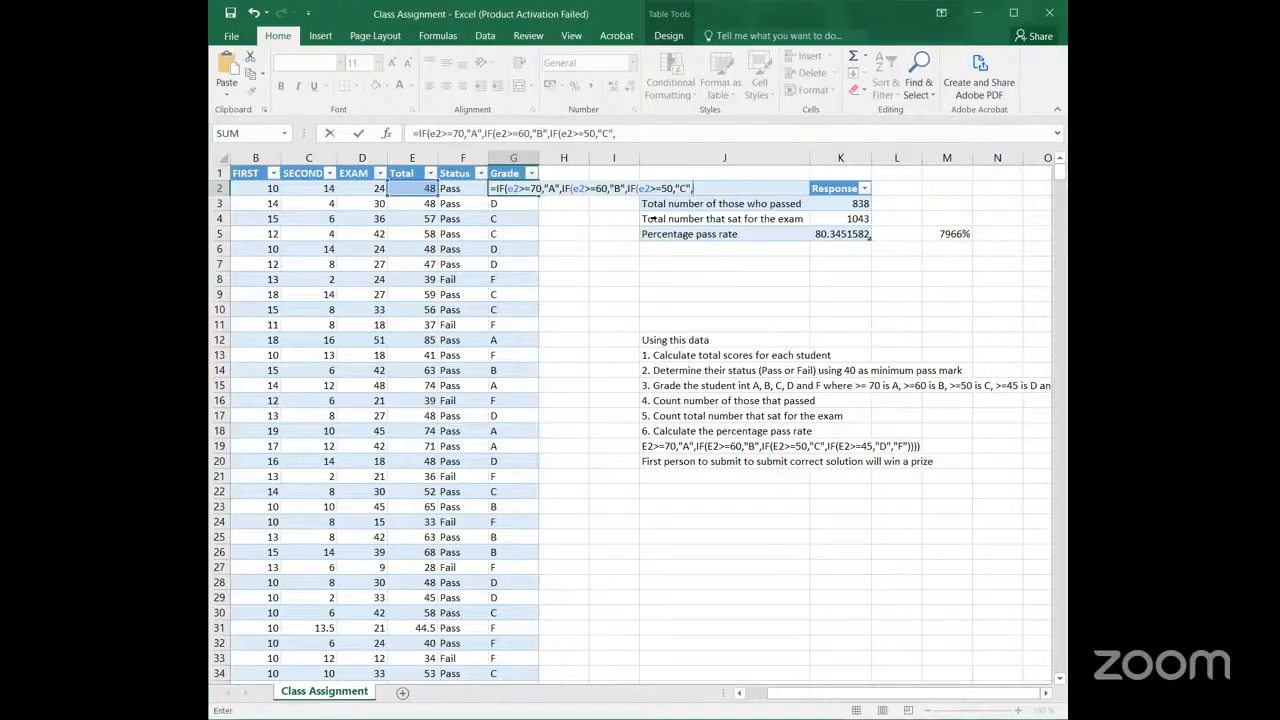
# Step: Complete the Grade formula in G2 with IF(e2>=45,"D","F")))) and commit it
pyautogui.write('if')
pyautogui.press('Tab')
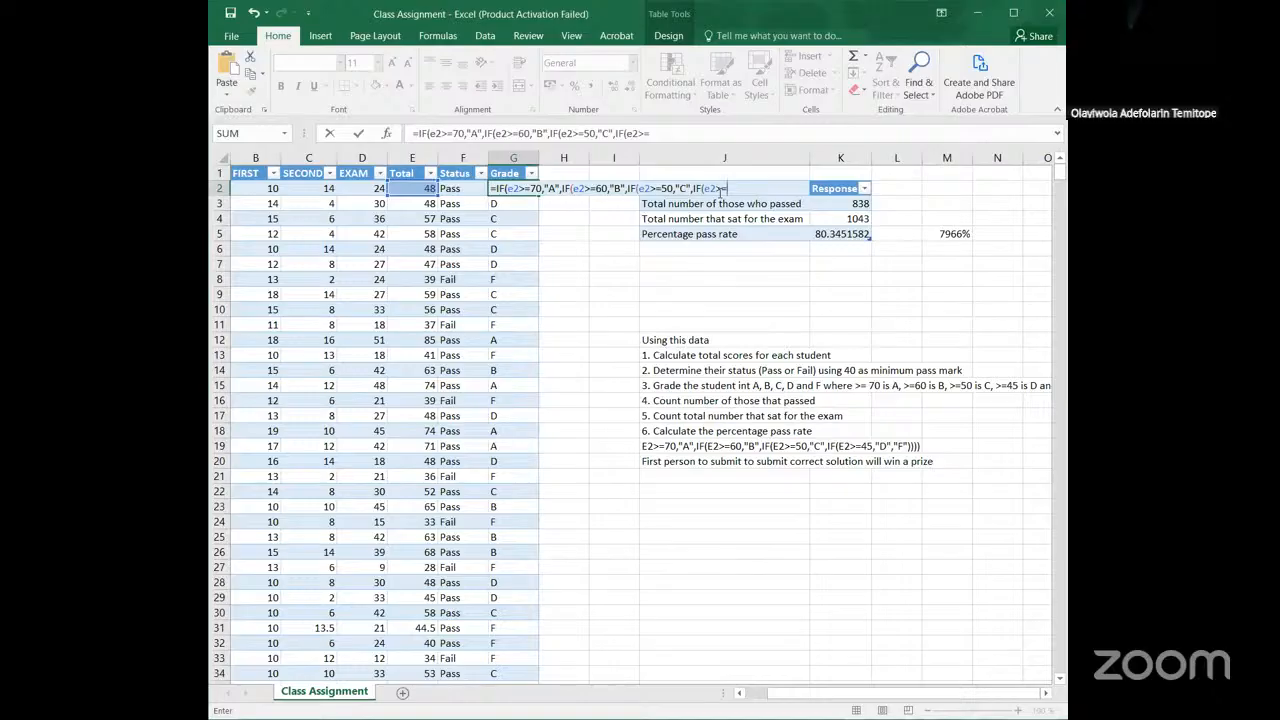
pyautogui.write('4')
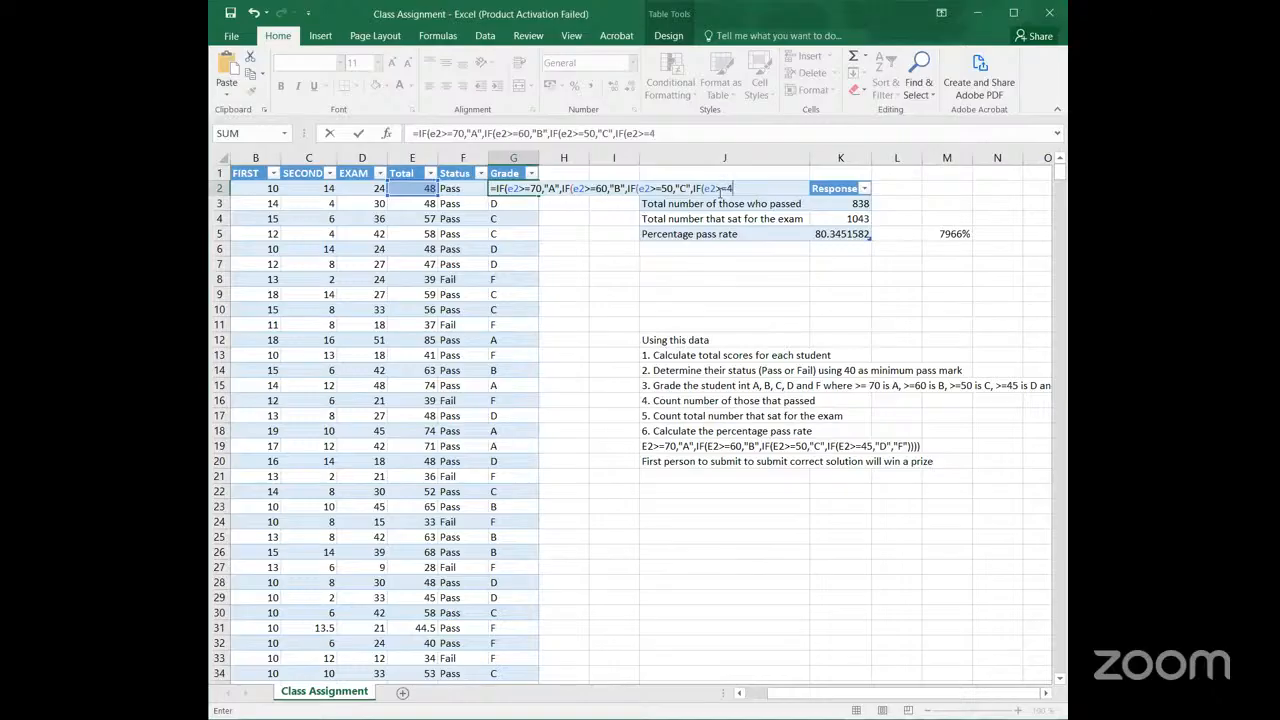
pyautogui.write('5,"D",')
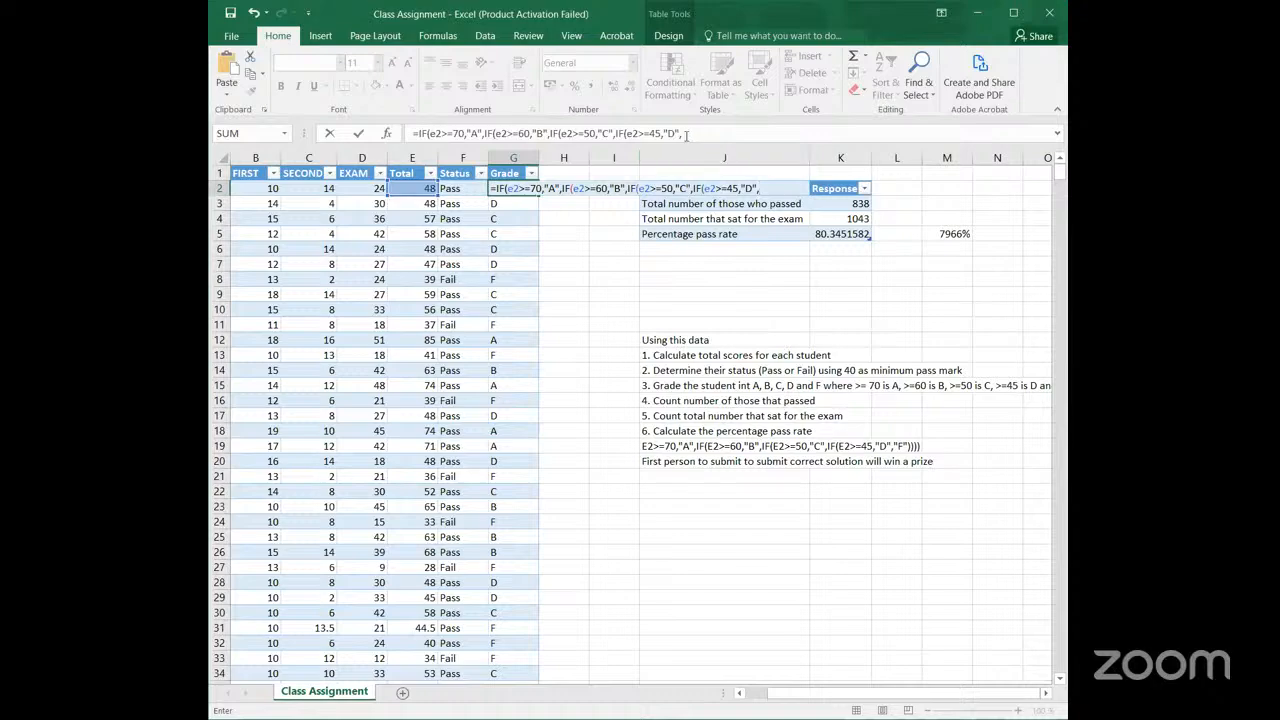
pyautogui.click(686, 133)
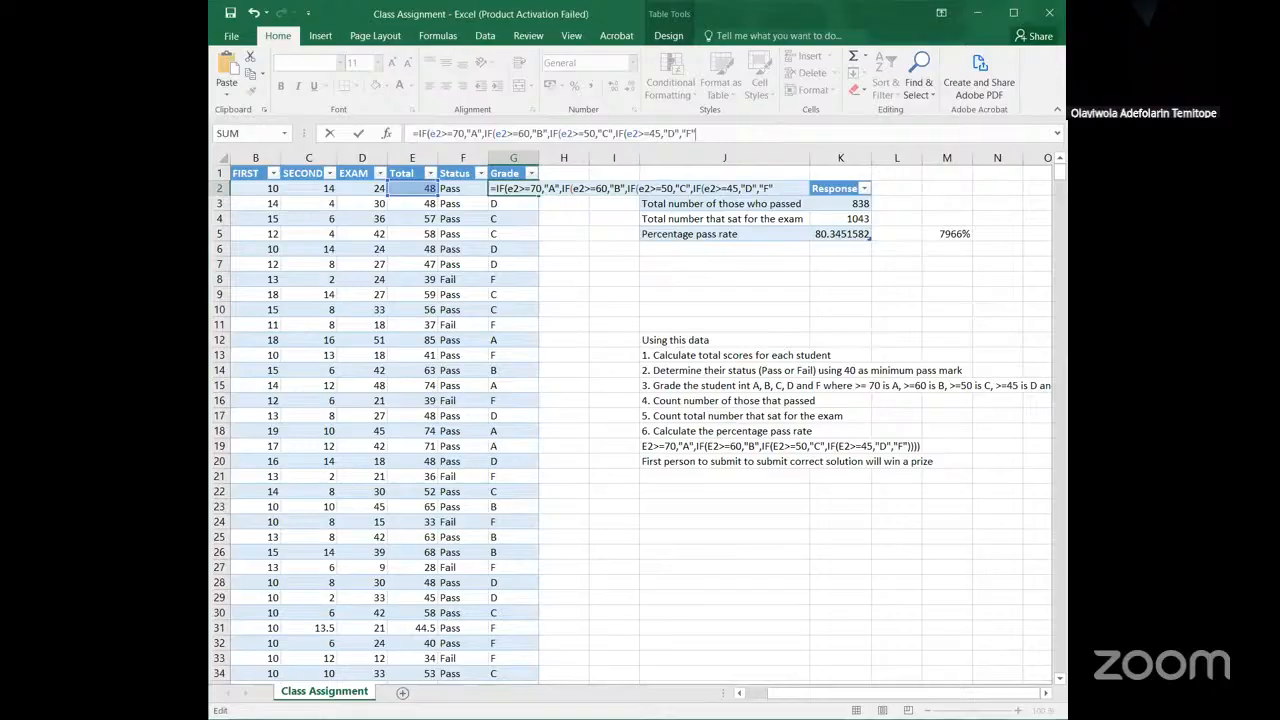
pyautogui.write('))))')
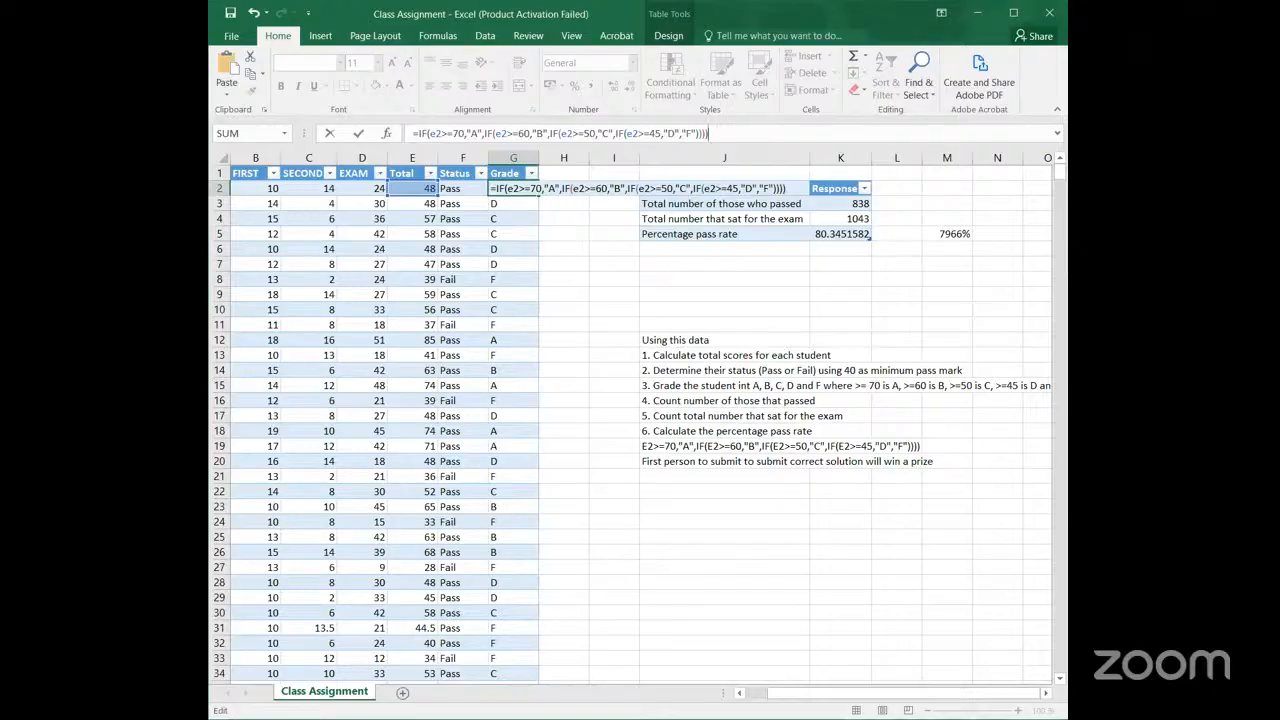
pyautogui.press('Return')
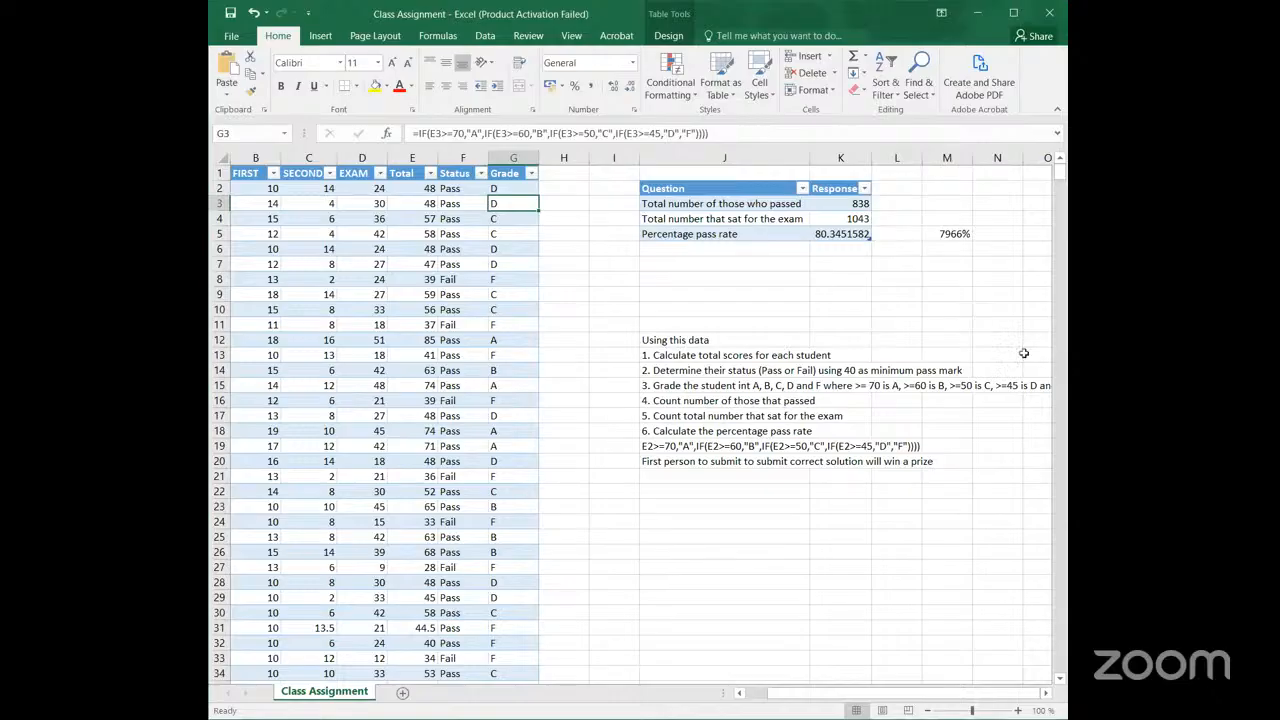
# Step: Delete the pasted nested IF text from J19, below the assignment questions
pyautogui.click(645, 446)
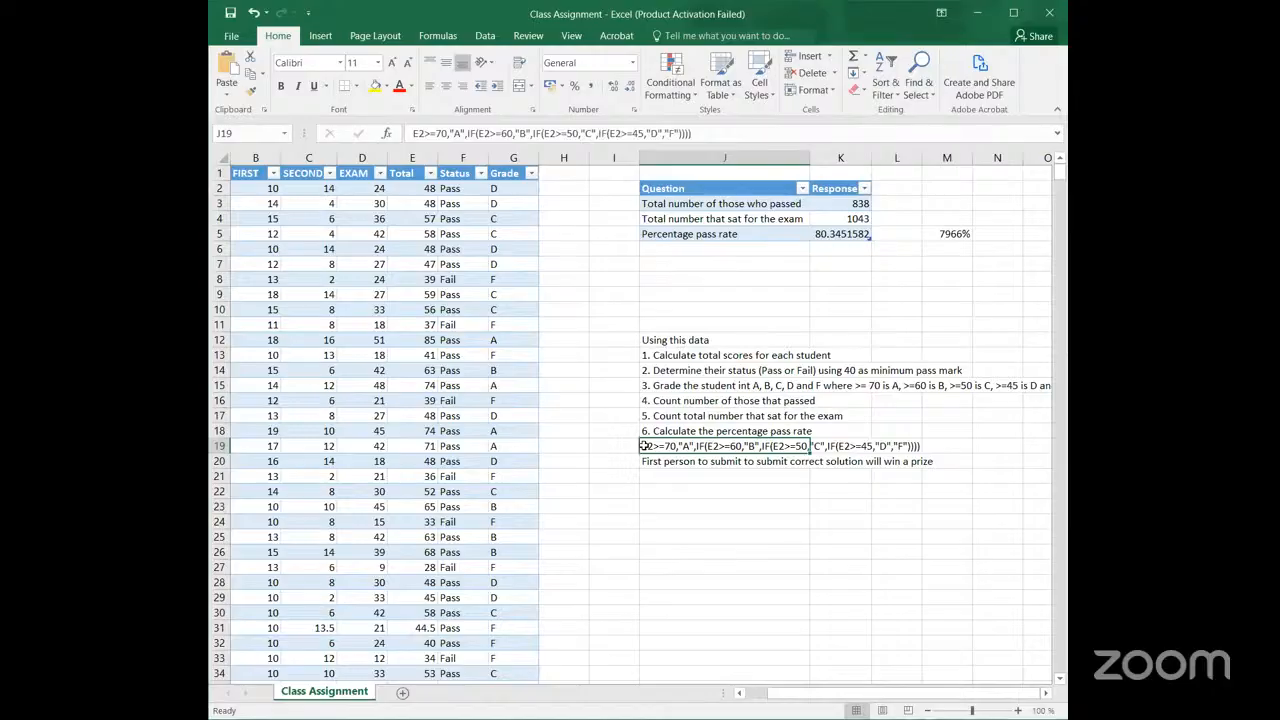
pyautogui.click(500, 188)
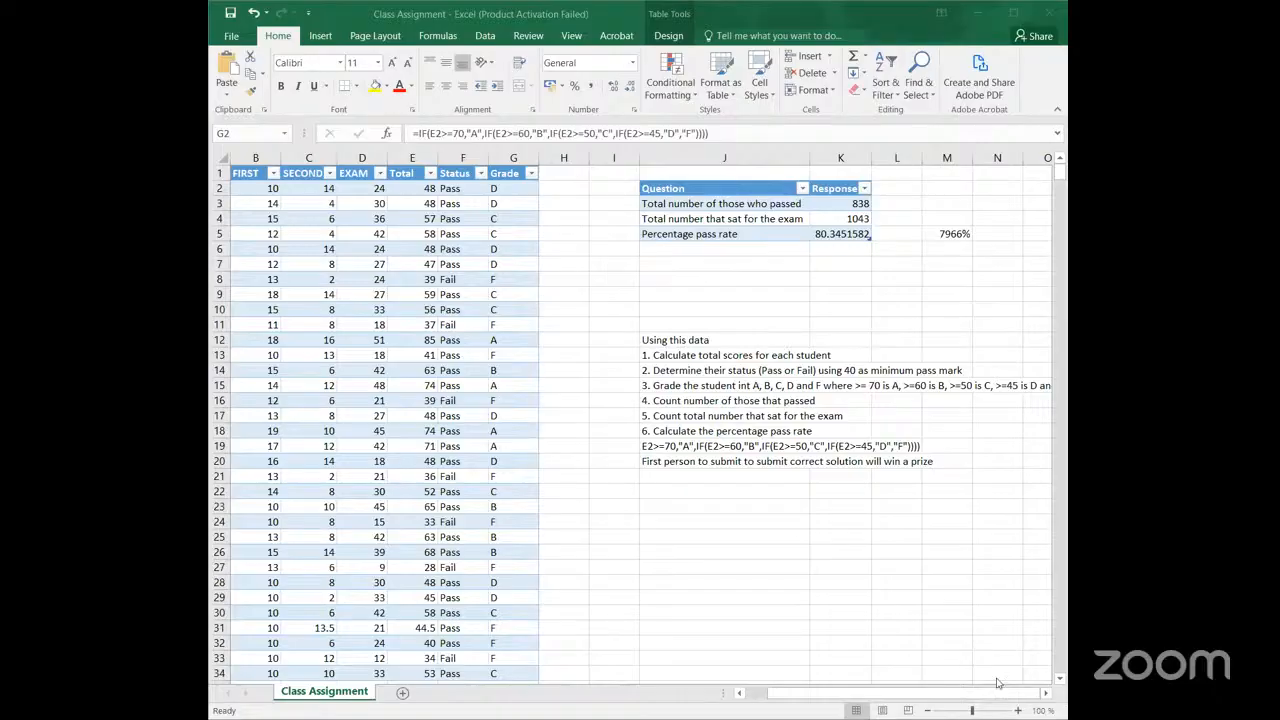
pyautogui.click(654, 446)
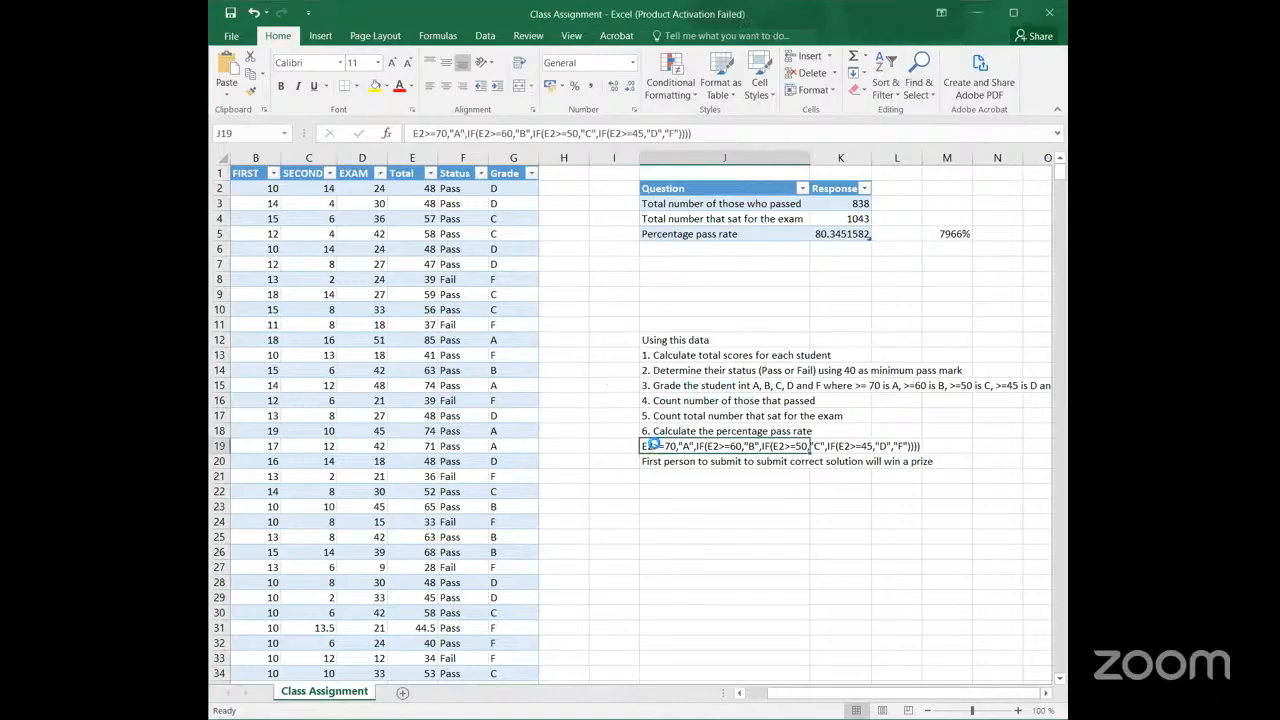
pyautogui.press('Delete')
pyautogui.click(697, 460)
pyautogui.click(717, 495)
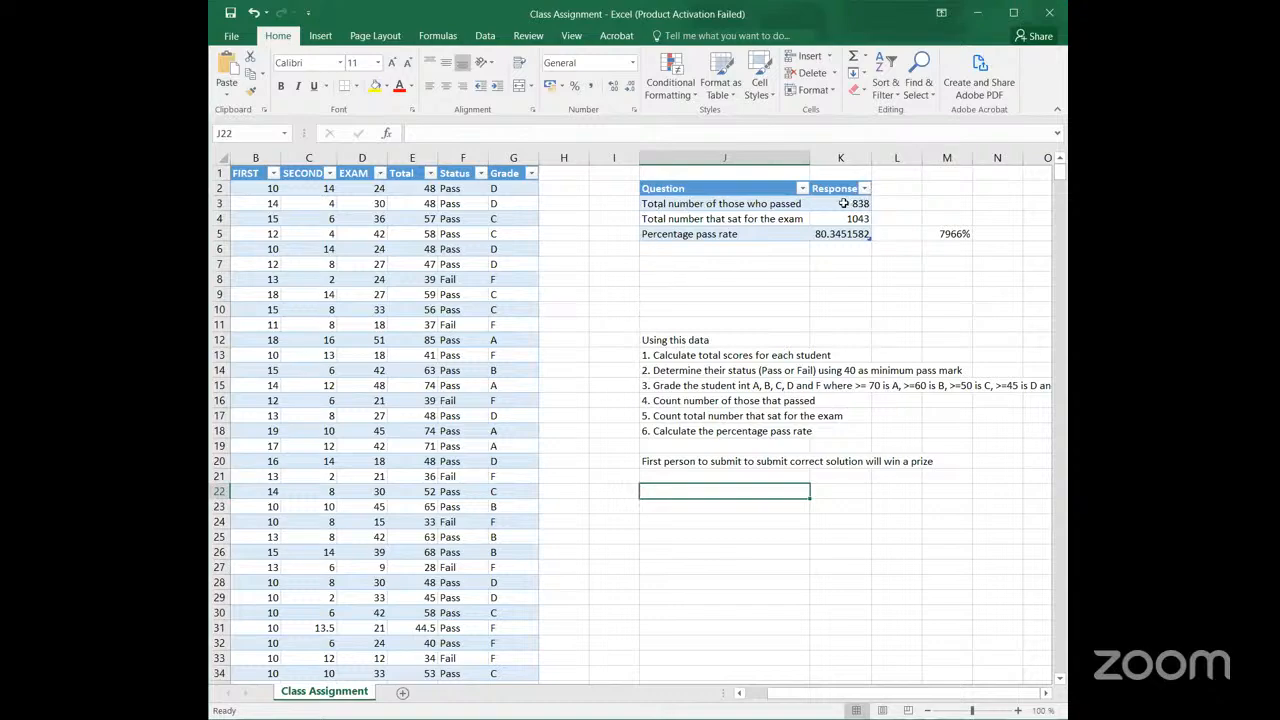
# Step: Erase the entire COUNTIF formula in K3, the response for the total number of those who passed
pyautogui.click(843, 203)
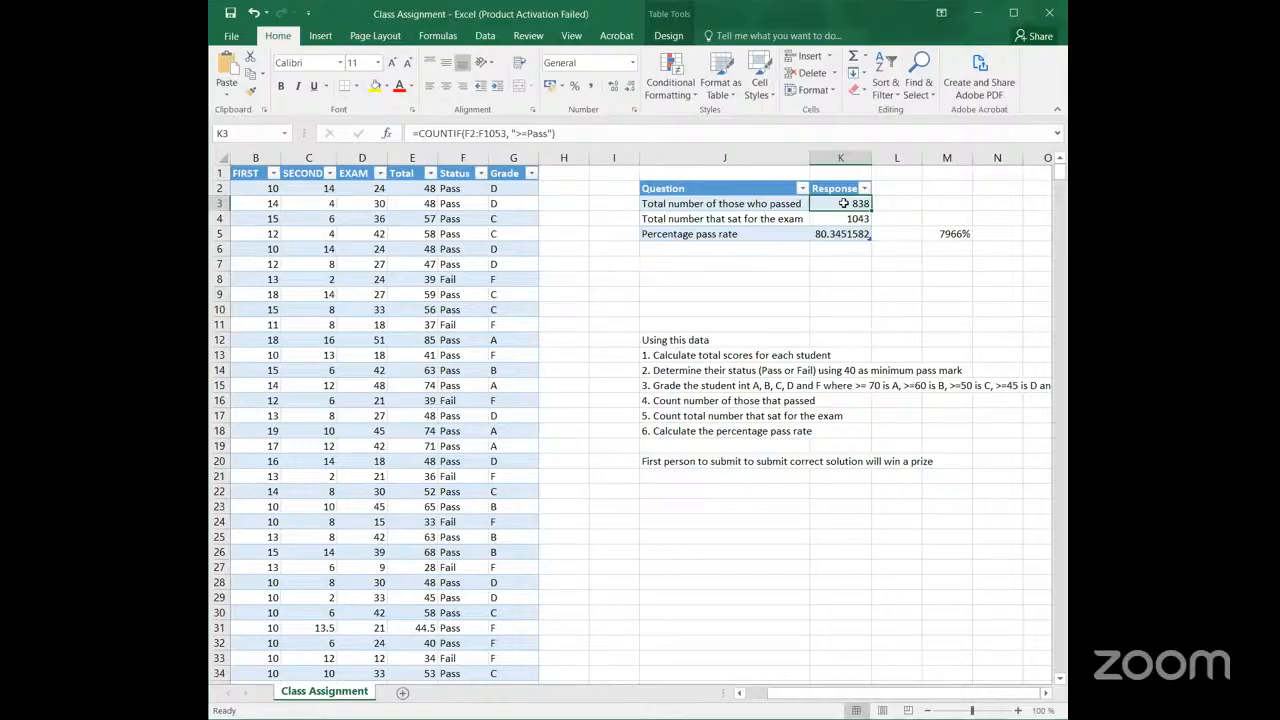
pyautogui.write('=')
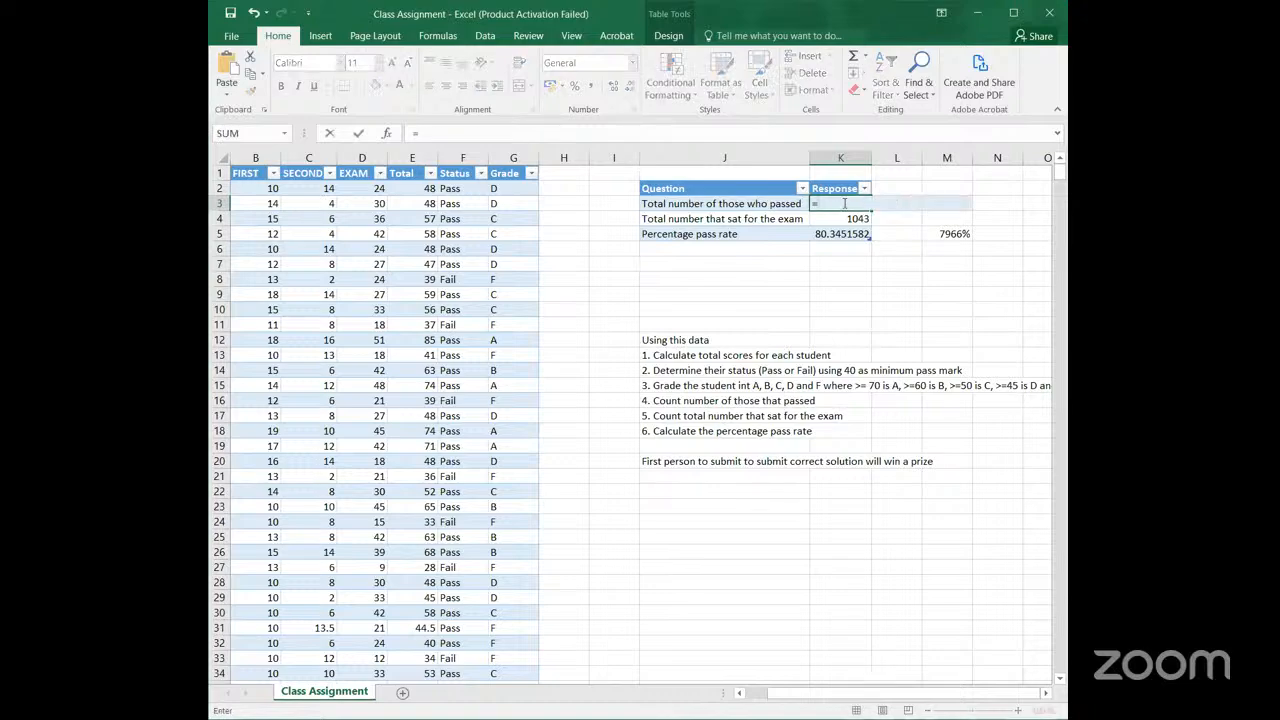
pyautogui.write('COUNTIF(F2:F1053, ">=Pass")')
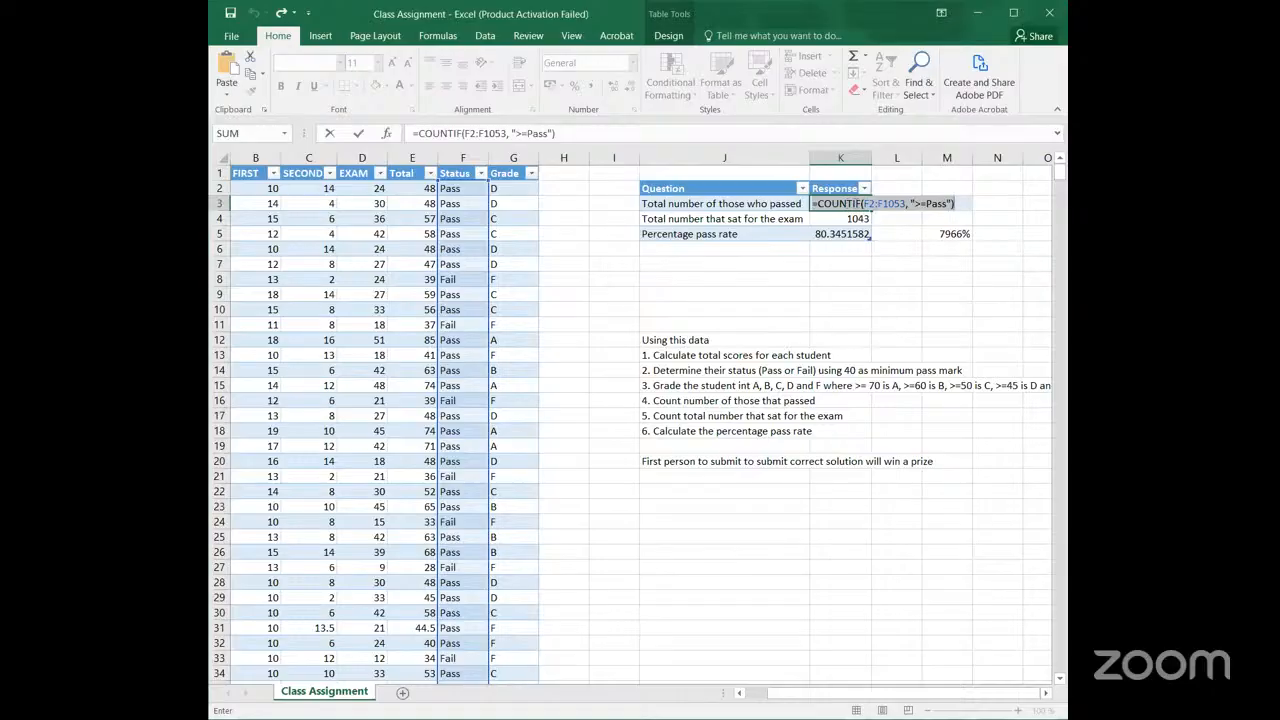
pyautogui.click(959, 203)
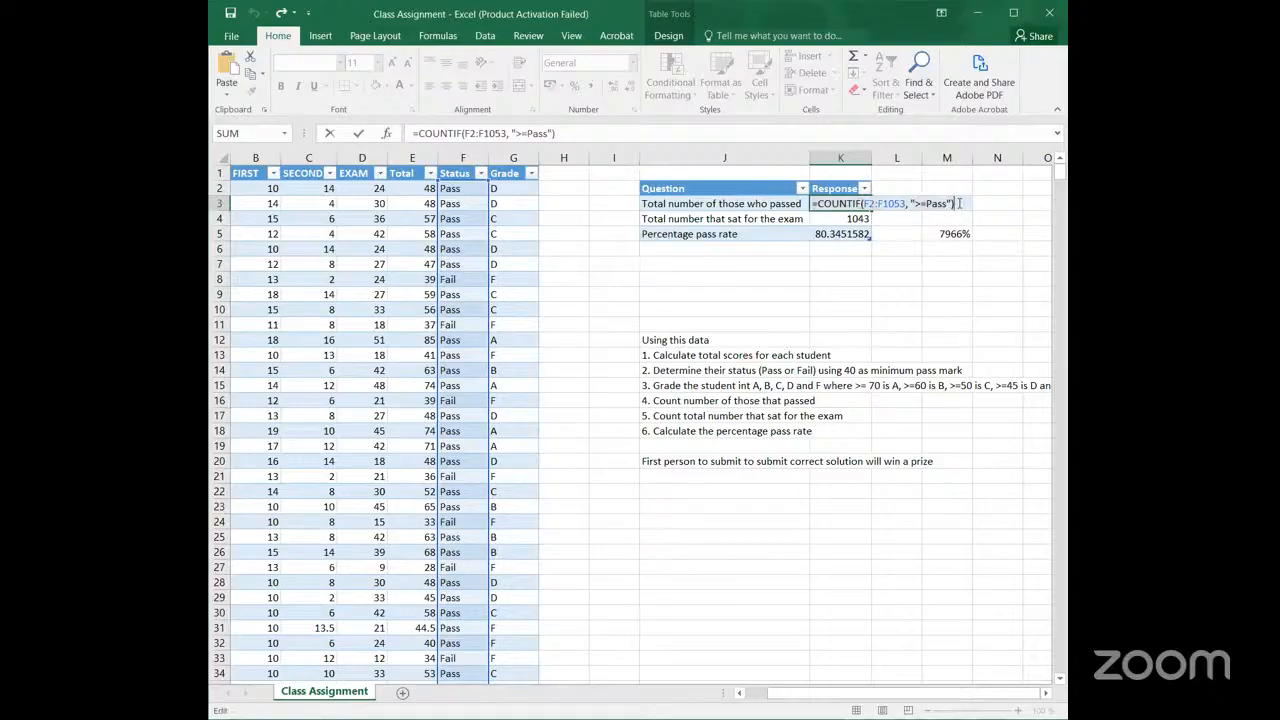
pyautogui.press('BackSpace')
pyautogui.press('BackSpace')
pyautogui.press('BackSpace')
pyautogui.press('BackSpace')
pyautogui.press('BackSpace')
pyautogui.press('BackSpace')
pyautogui.press('BackSpace')
pyautogui.hotkey('ctrl', 'z')
pyautogui.press('BackSpace')
pyautogui.press('BackSpace')
pyautogui.press('BackSpace')
pyautogui.press('BackSpace')
pyautogui.press('BackSpace')
pyautogui.press('BackSpace')
pyautogui.press('BackSpace')
pyautogui.press('BackSpace')
pyautogui.press('BackSpace')
pyautogui.press('BackSpace')
pyautogui.press('BackSpace')
pyautogui.press('BackSpace')
pyautogui.press('BackSpace')
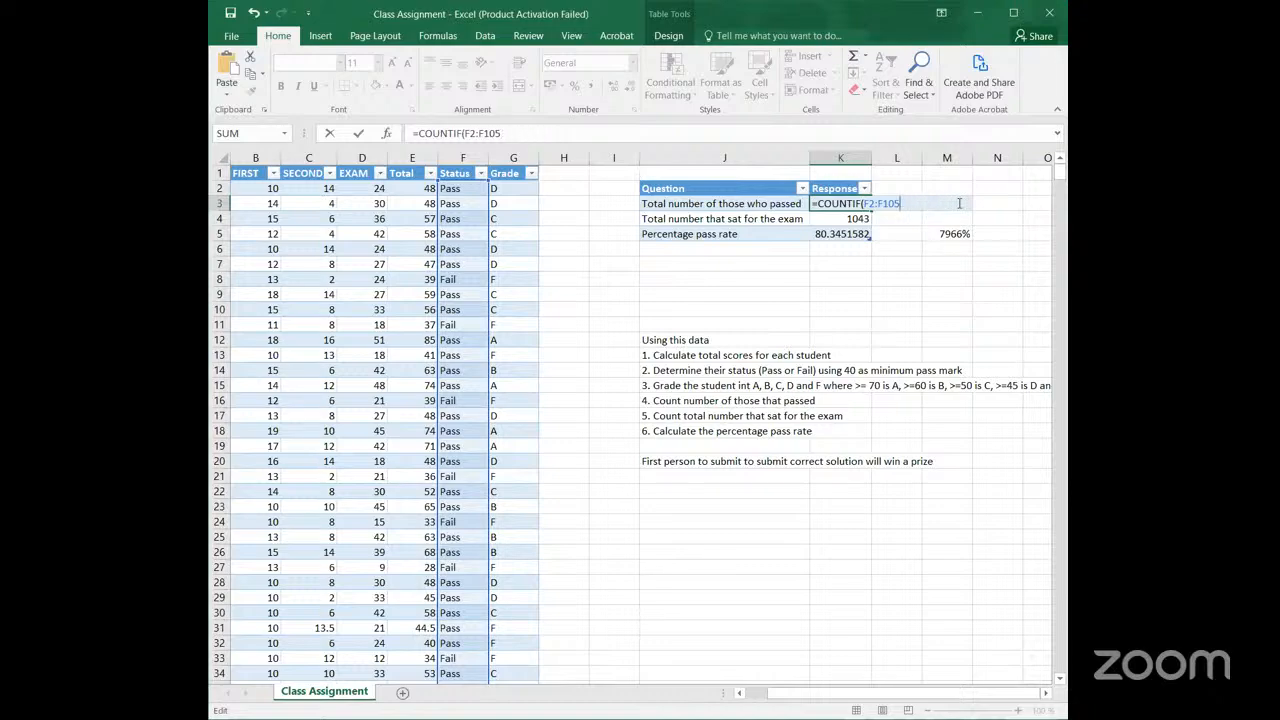
pyautogui.press('BackSpace')
pyautogui.press('BackSpace')
pyautogui.press('BackSpace')
pyautogui.press('BackSpace')
pyautogui.press('BackSpace')
pyautogui.press('BackSpace')
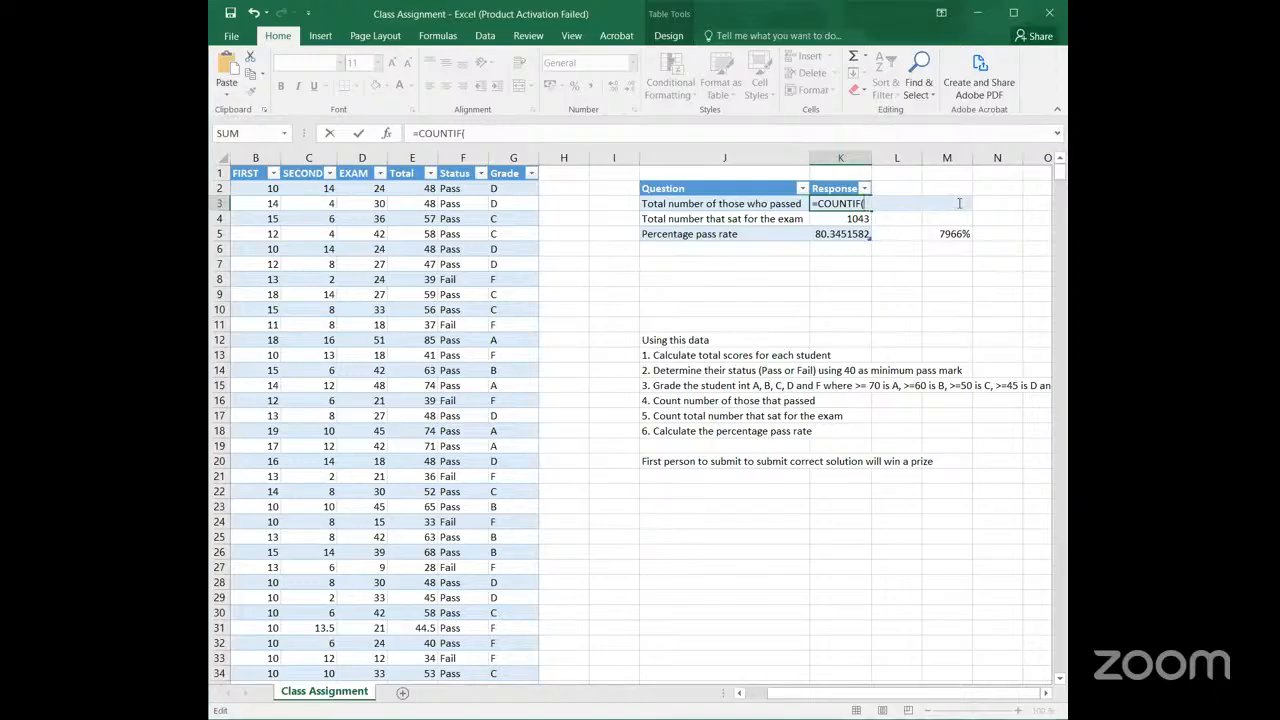
pyautogui.press('BackSpace')
pyautogui.press('BackSpace')
pyautogui.press('BackSpace')
pyautogui.press('BackSpace')
pyautogui.press('BackSpace')
pyautogui.press('BackSpace')
pyautogui.press('BackSpace')
pyautogui.press('BackSpace')
pyautogui.press('BackSpace')
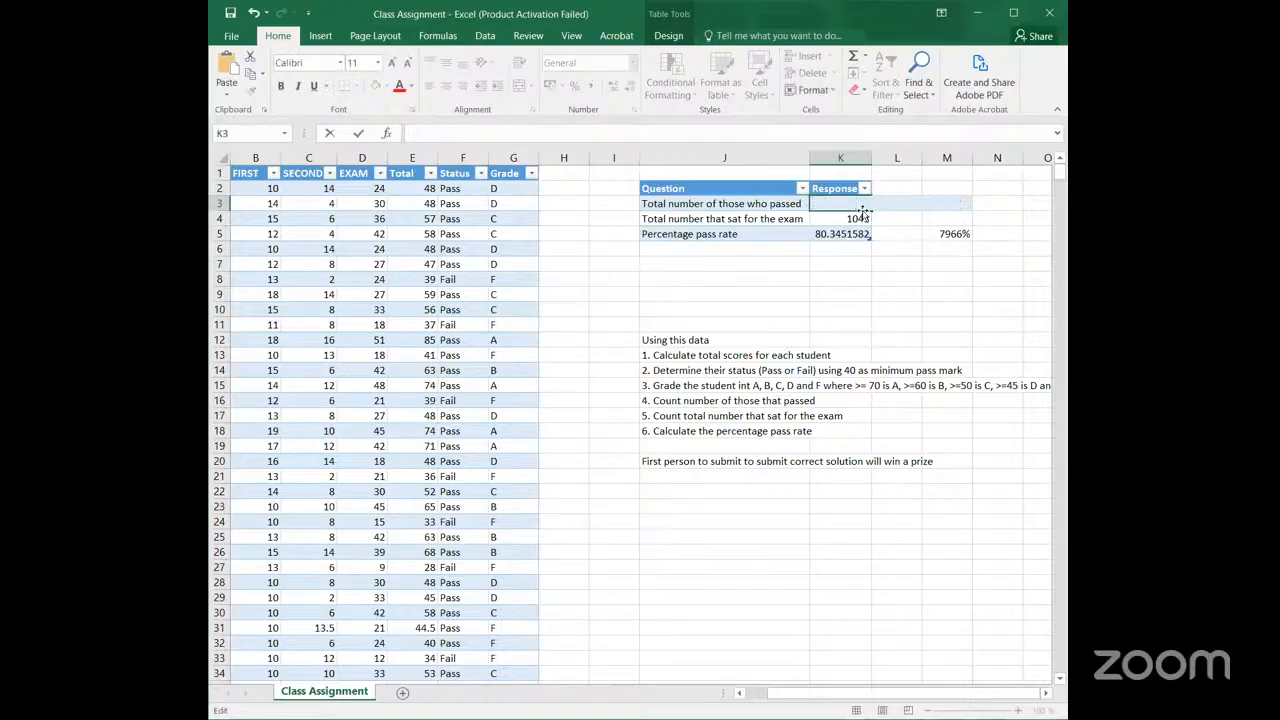
# Step: Enter =COUNTIF(F2:F1053,">=Pass") in K3 as the total number of those who passed
pyautogui.write('=')
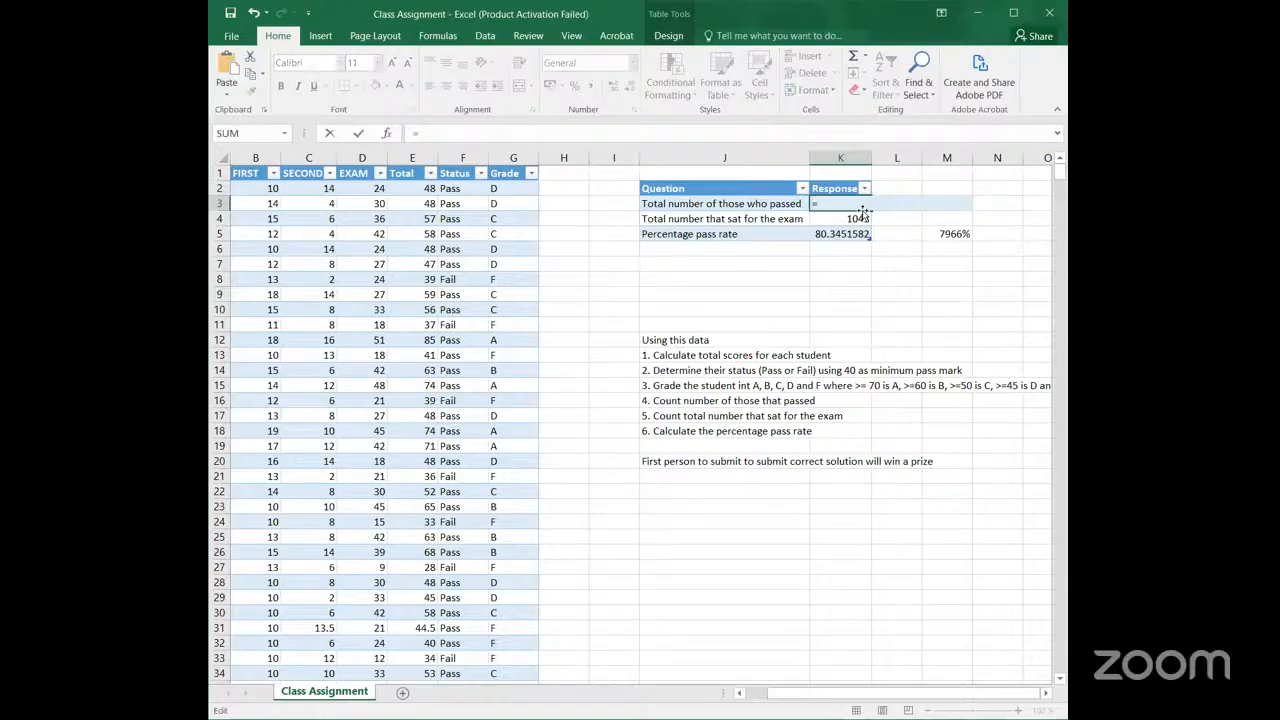
pyautogui.write('countif(')
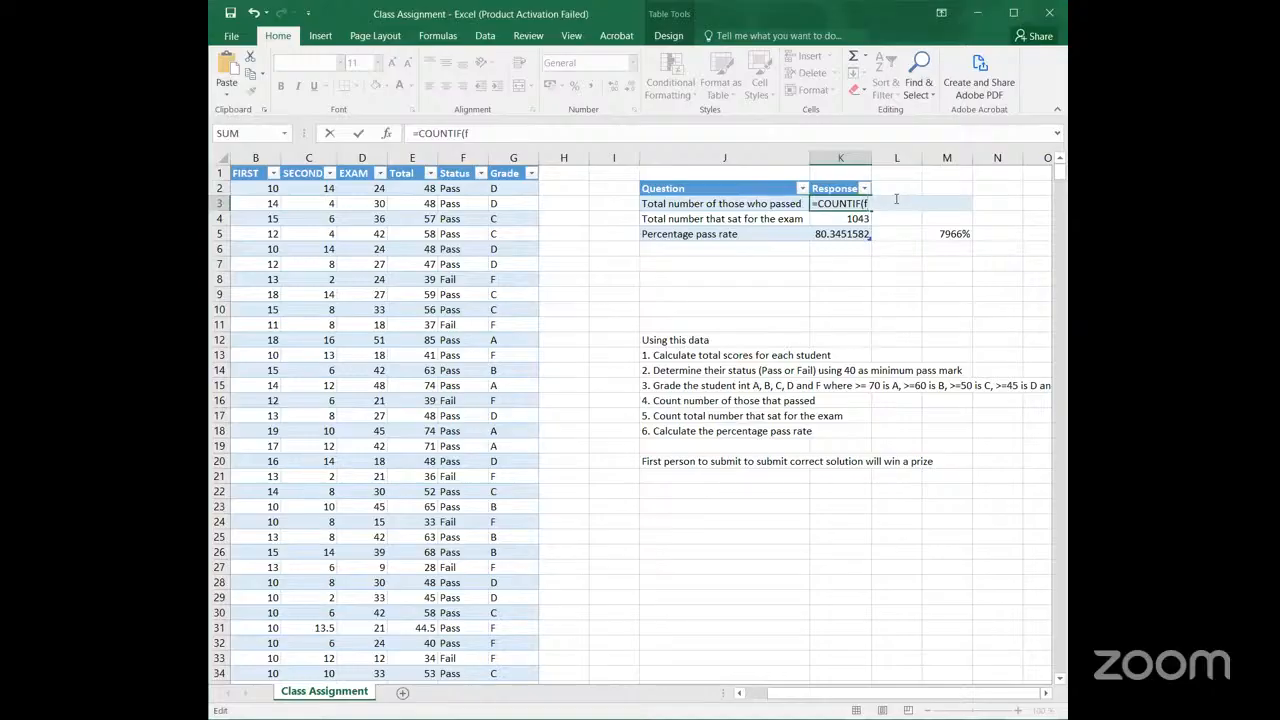
pyautogui.write('2:10')
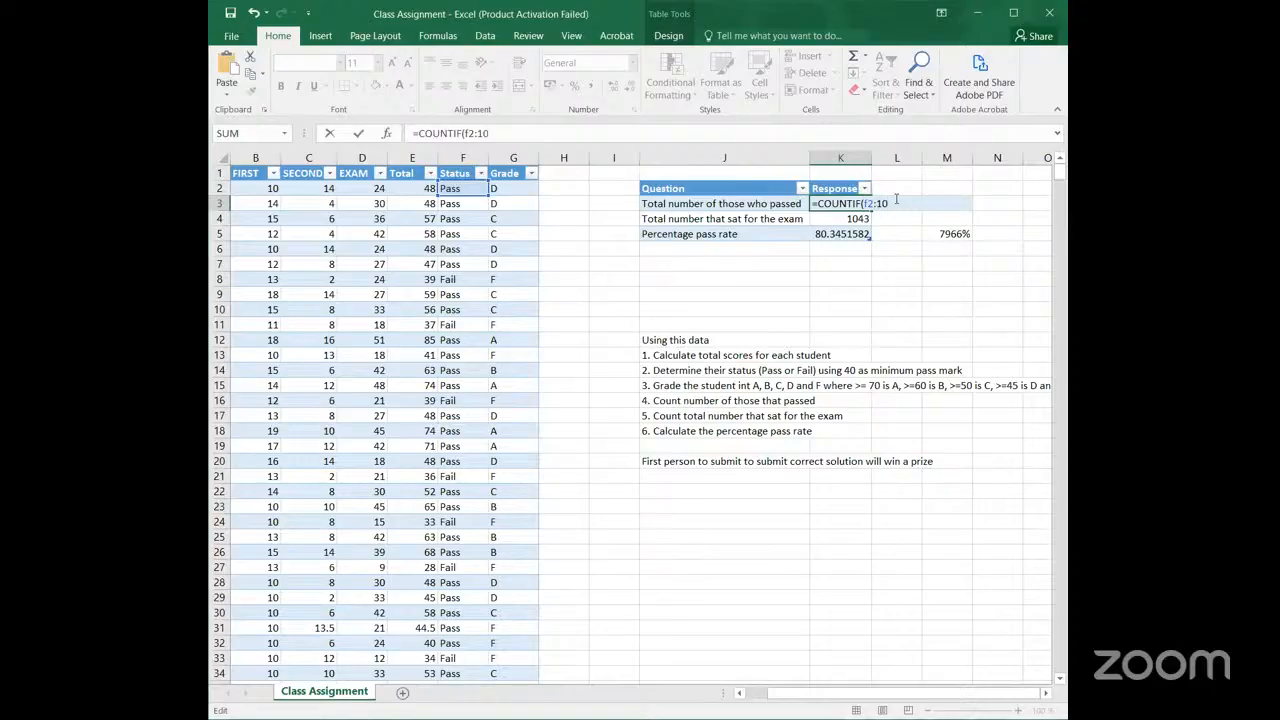
pyautogui.write('53')
pyautogui.click(878, 203)
pyautogui.write('f')
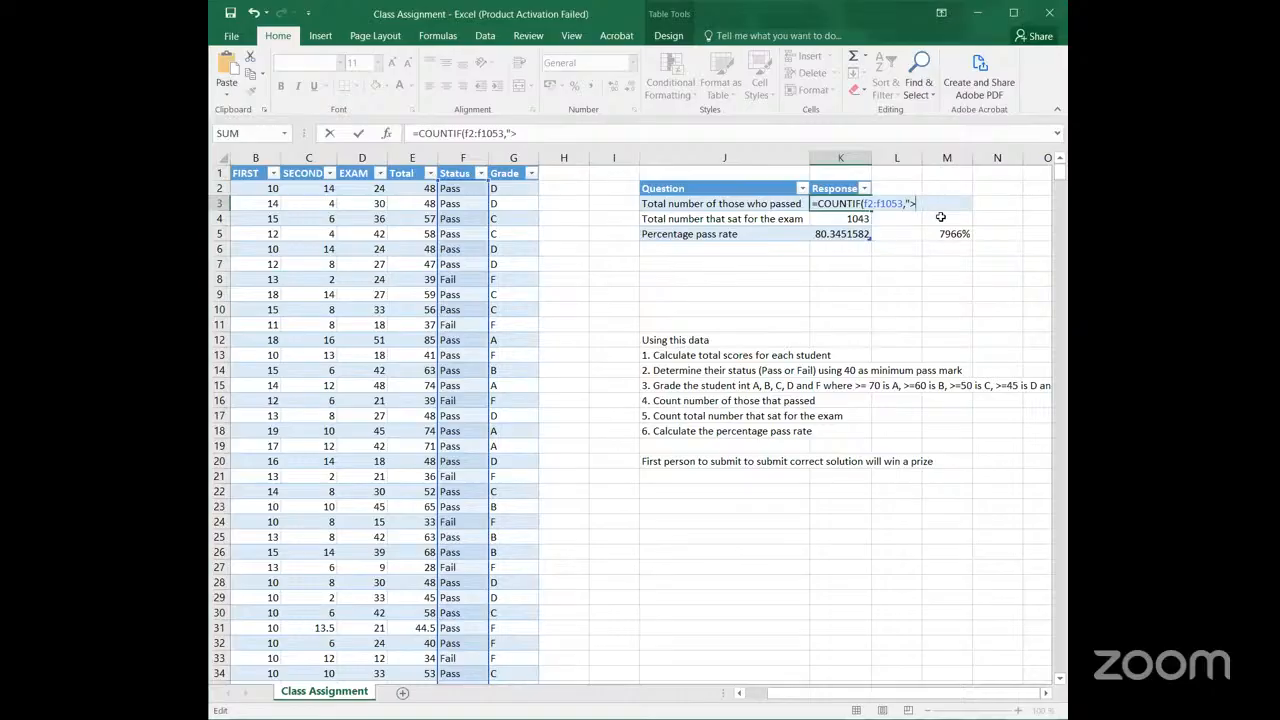
pyautogui.write('=Pass')
pyautogui.write('""')
pyautogui.press('BackSpace')
pyautogui.press('Return')
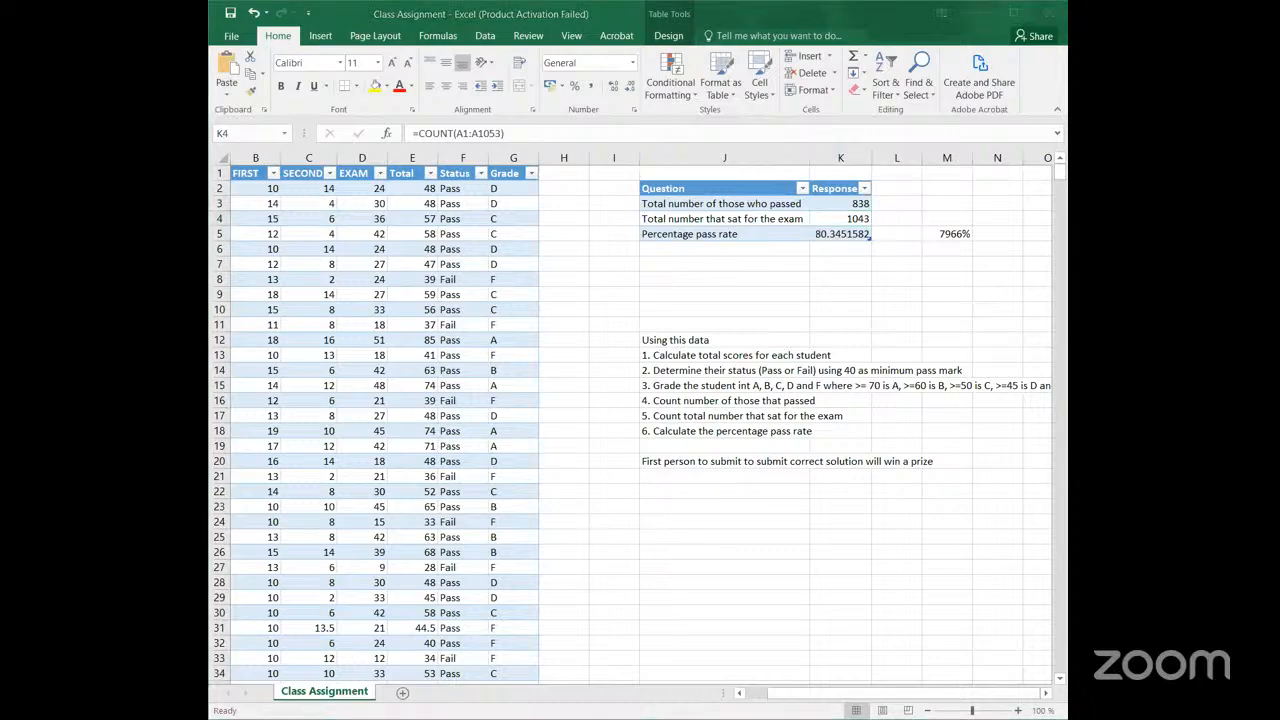
# Step: Review the formulas in K3 and K4 for the numbers of students who passed and who sat for the exam
pyautogui.click(837, 203)
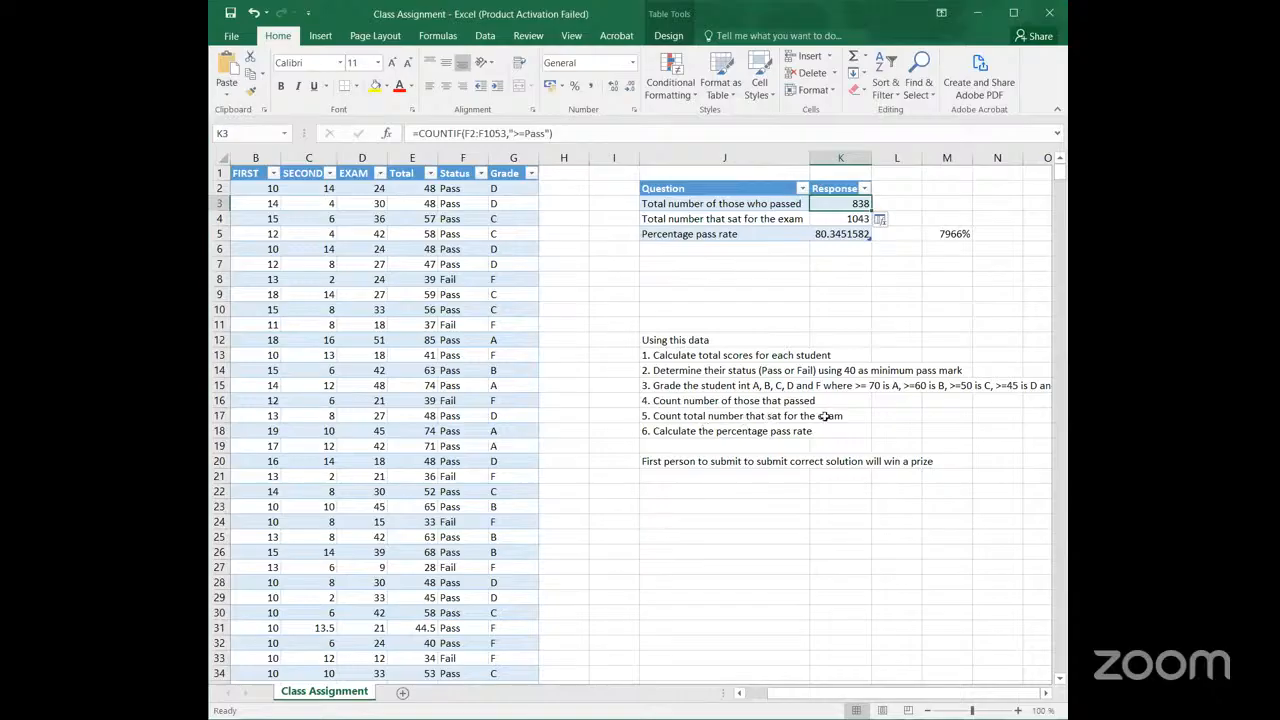
pyautogui.click(835, 219)
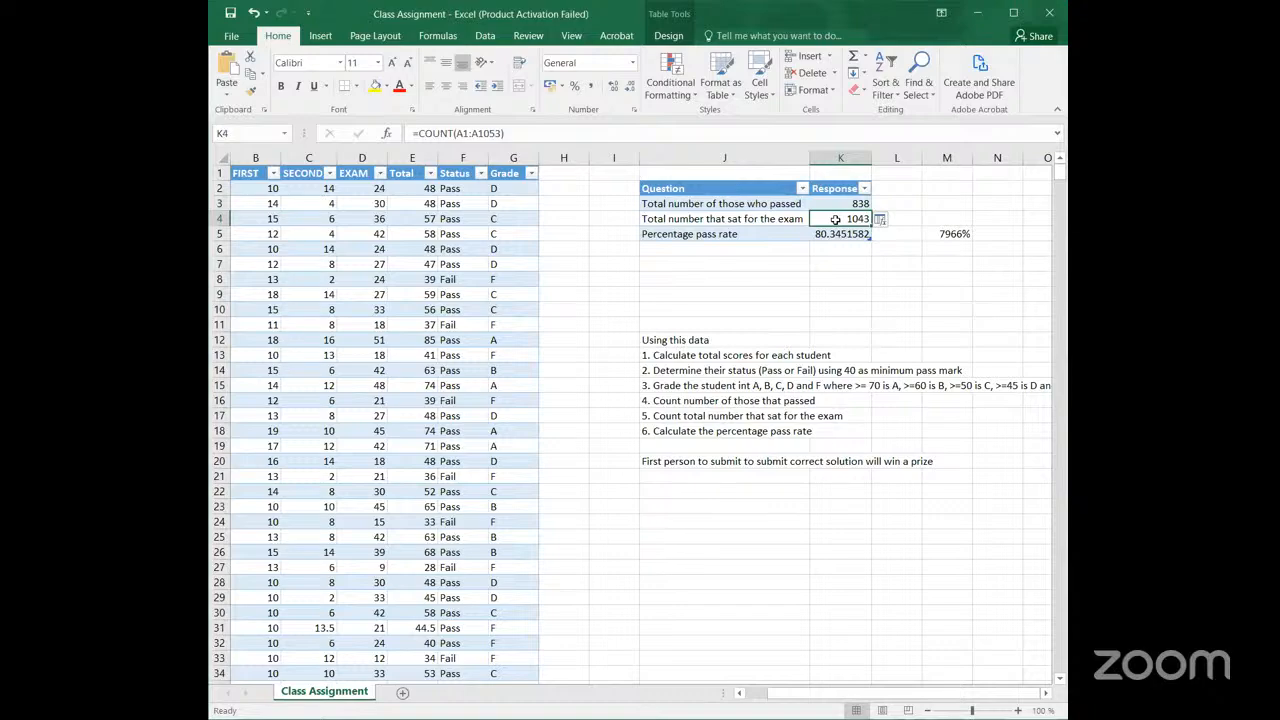
pyautogui.click(849, 274)
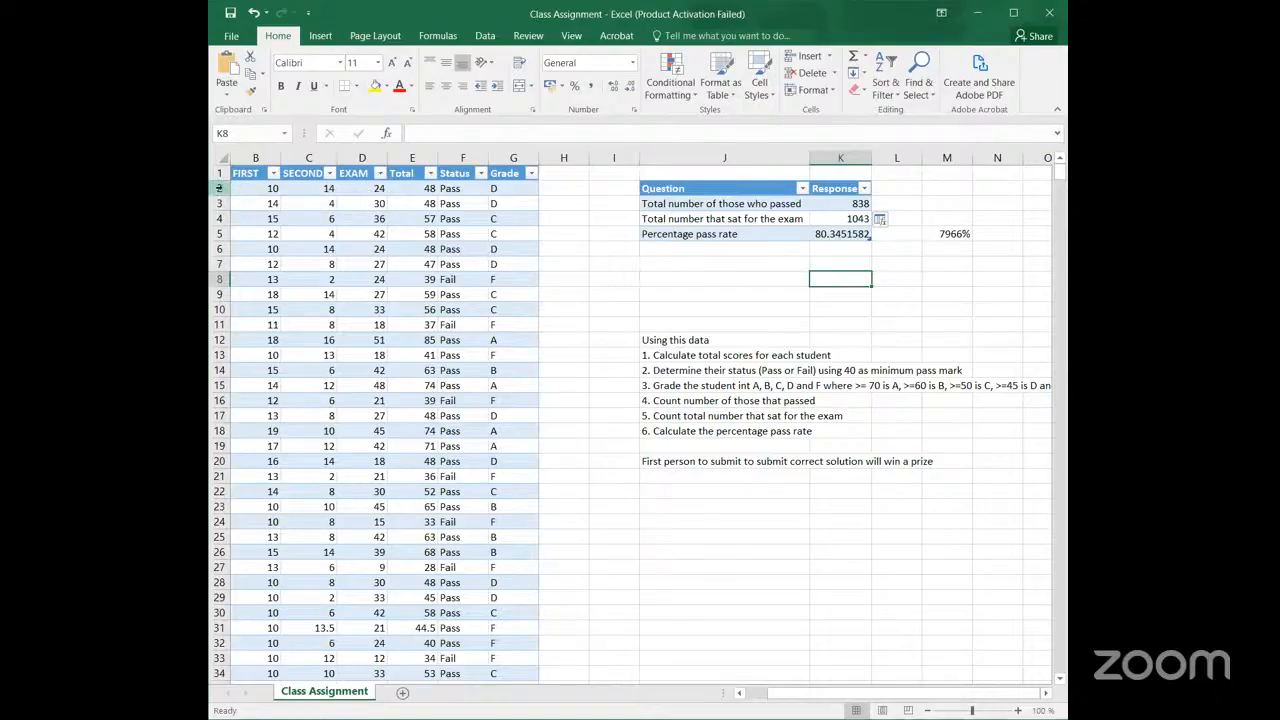
# Step: Examine the FIRST scores from B2 down to the last data row to check how many student records exist
pyautogui.click(252, 188)
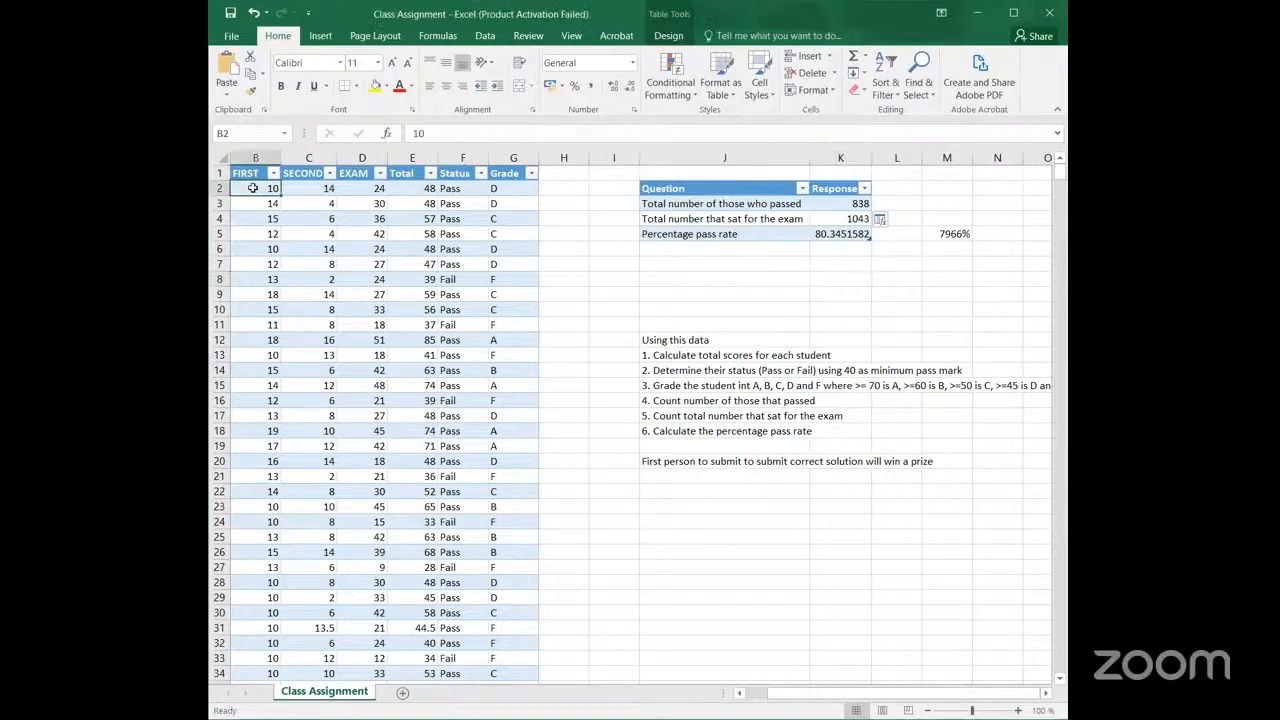
pyautogui.hotkey('ctrl', 'shift', 'Down')
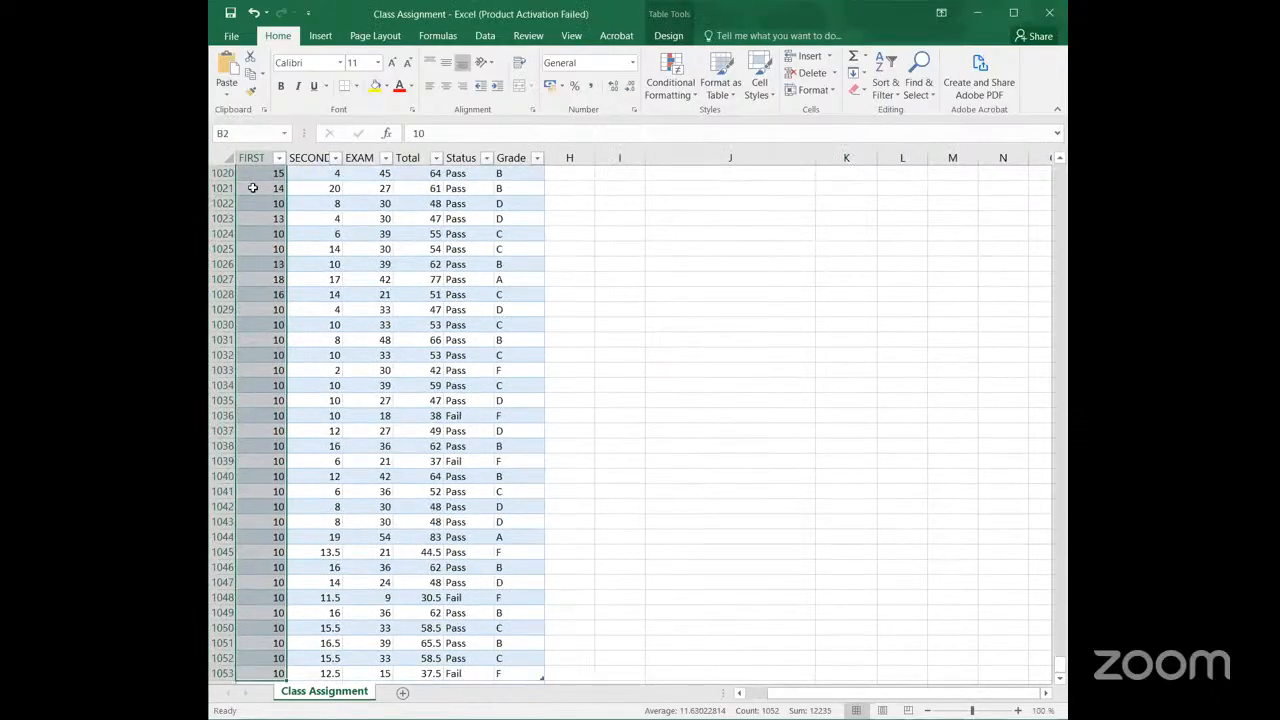
pyautogui.scroll(-3, 224, 552)
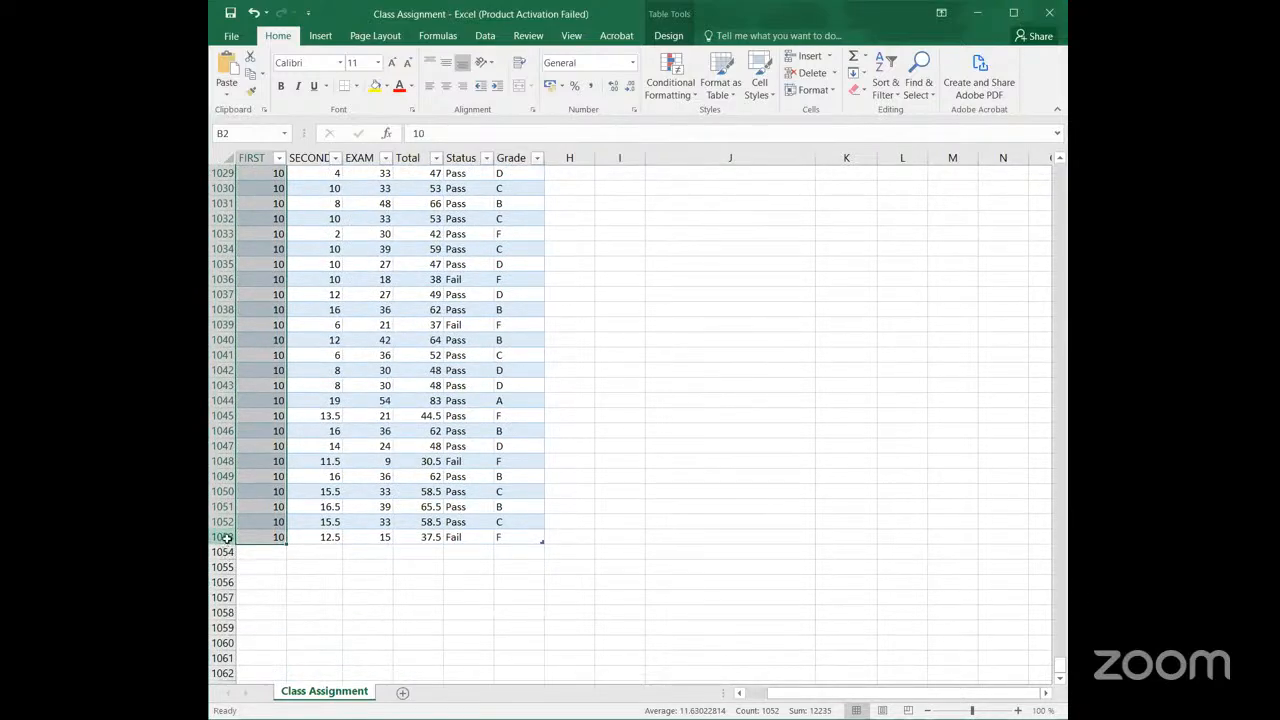
pyautogui.click(224, 537)
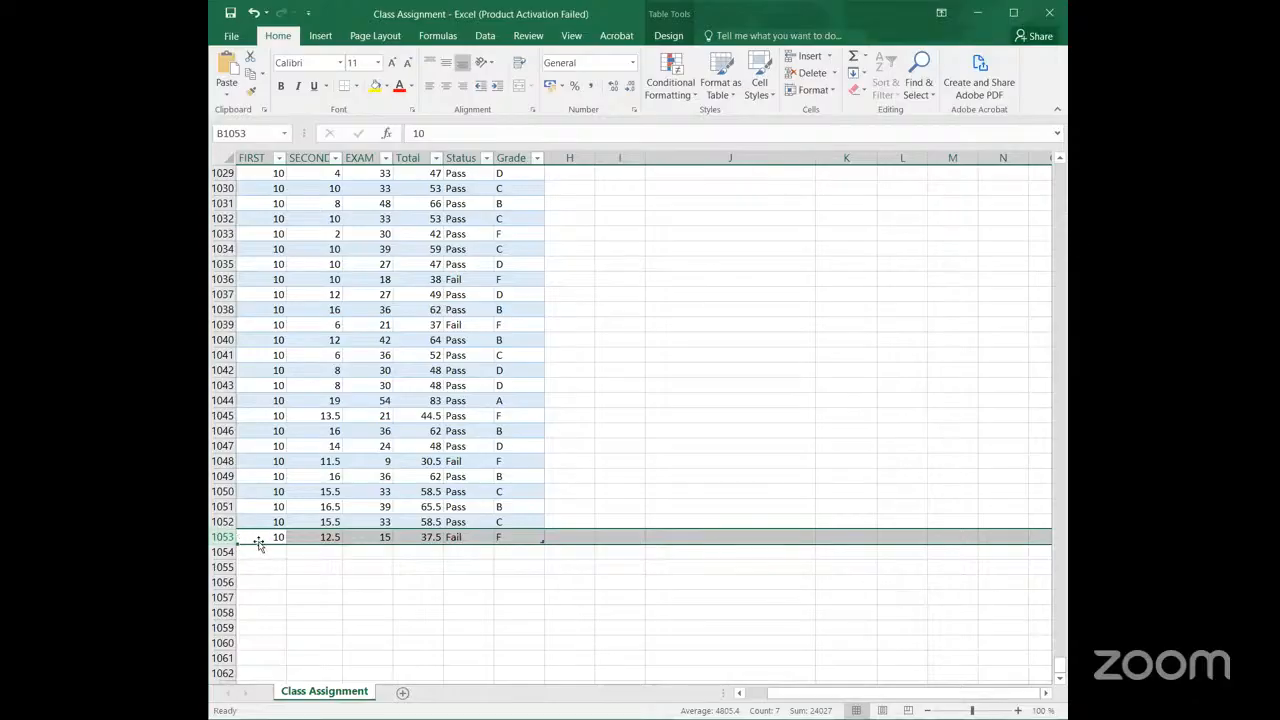
pyautogui.click(259, 537)
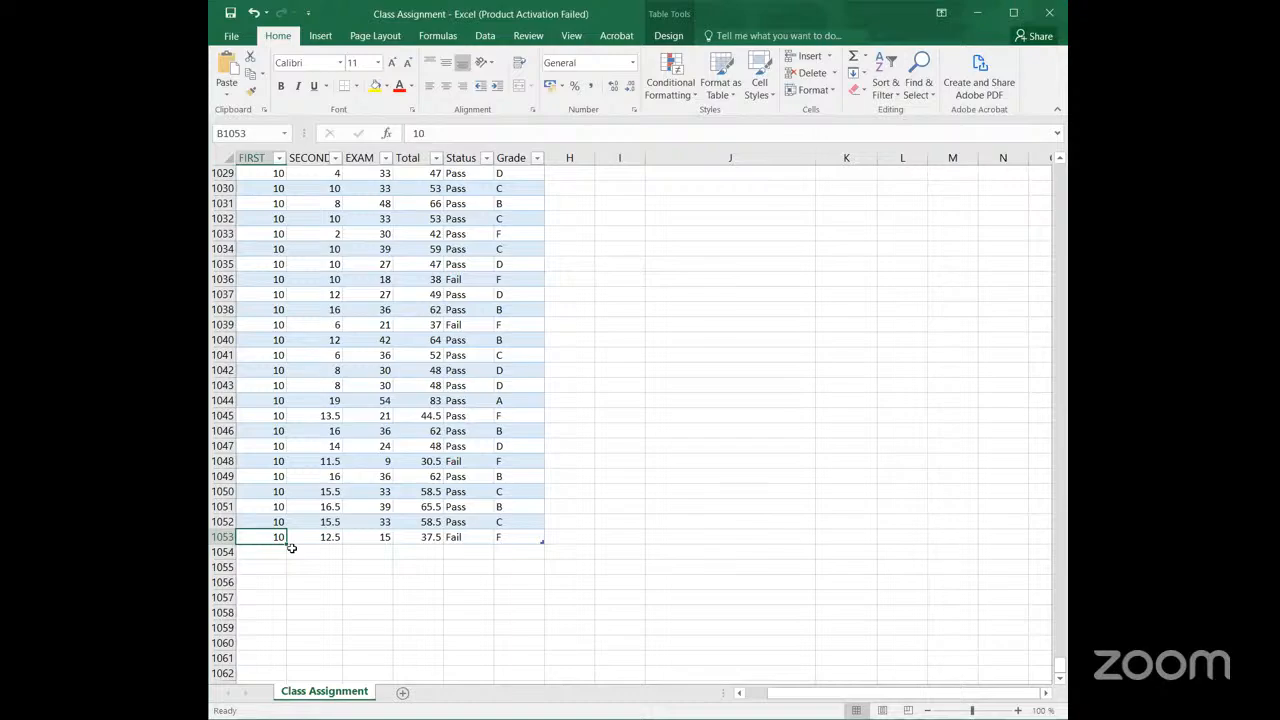
pyautogui.hotkey('ctrl', 'space')
pyautogui.scroll(10, 291, 547)
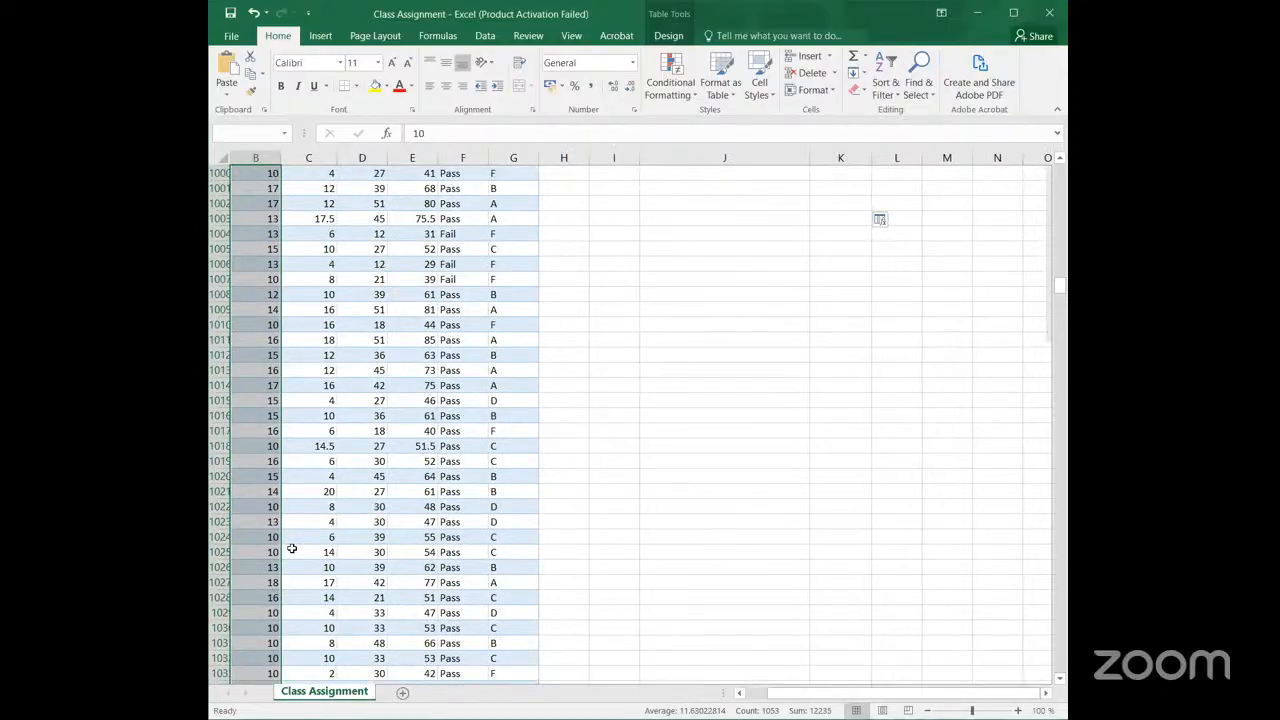
pyautogui.scroll(20, 291, 548)
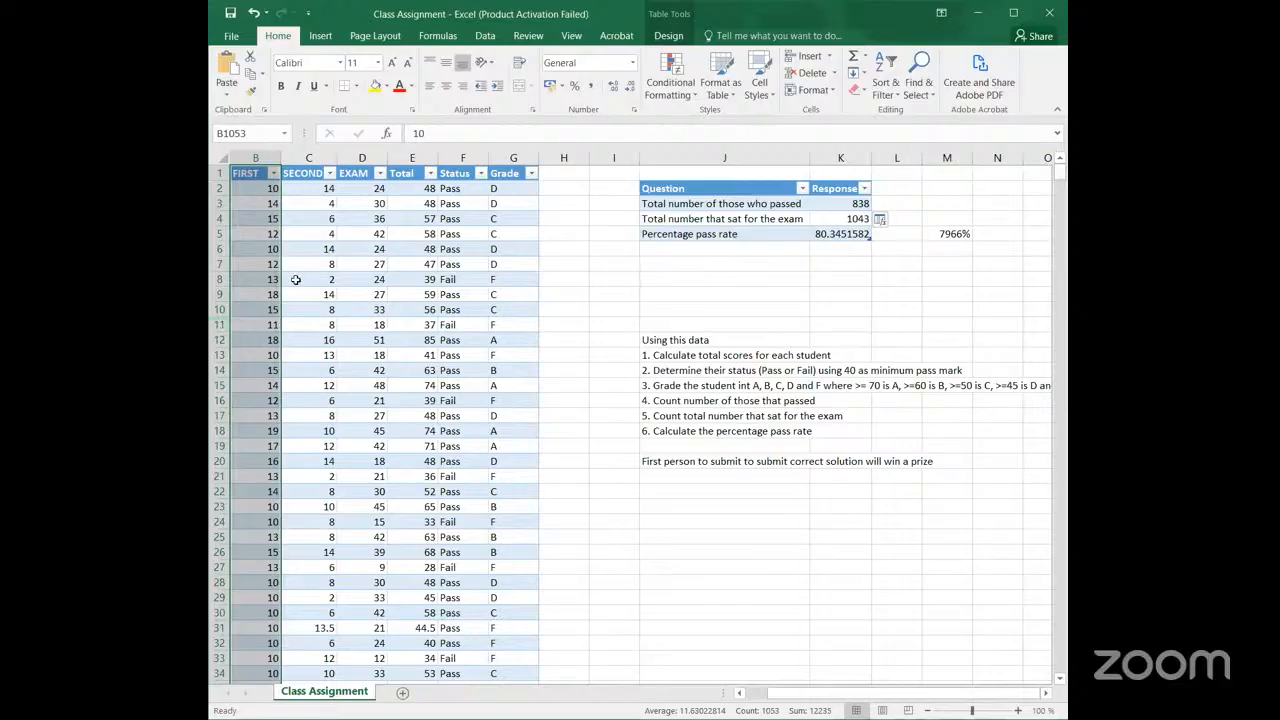
# Step: Compare the range counted in K4 with the SudentID entries from A2 down to the table's last row
pyautogui.click(256, 189)
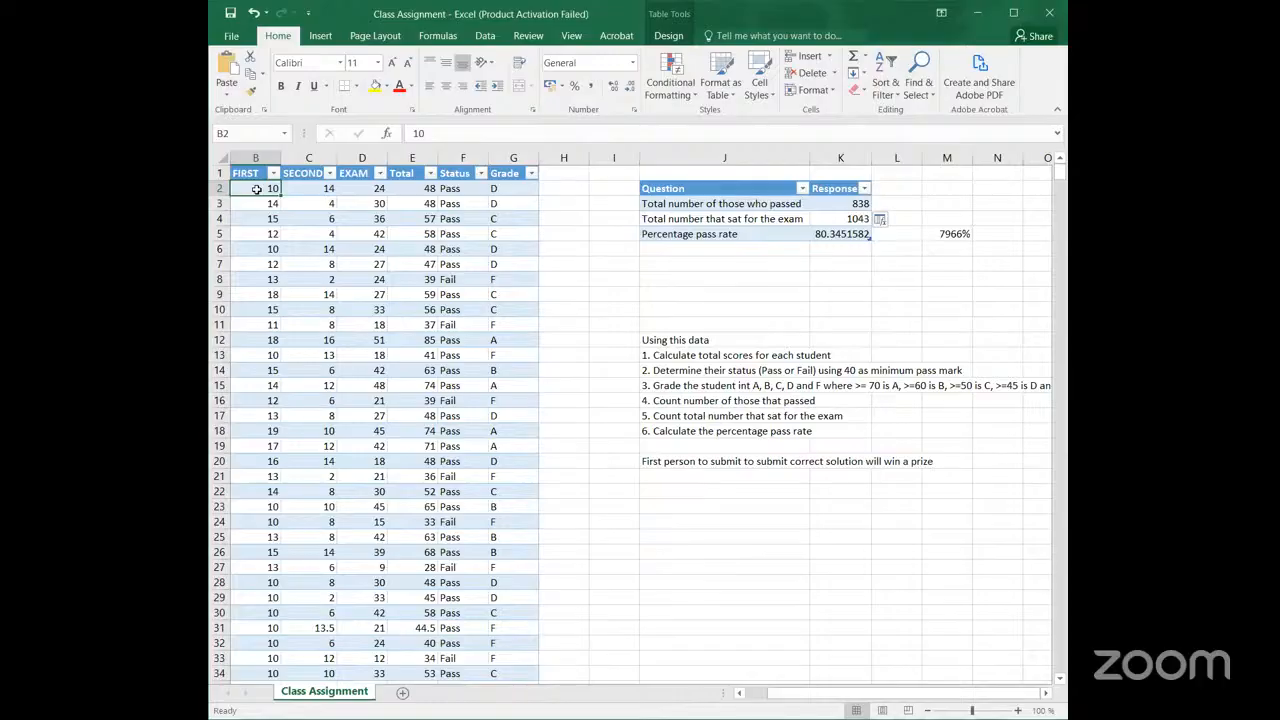
pyautogui.hscroll(-2, 257, 189)
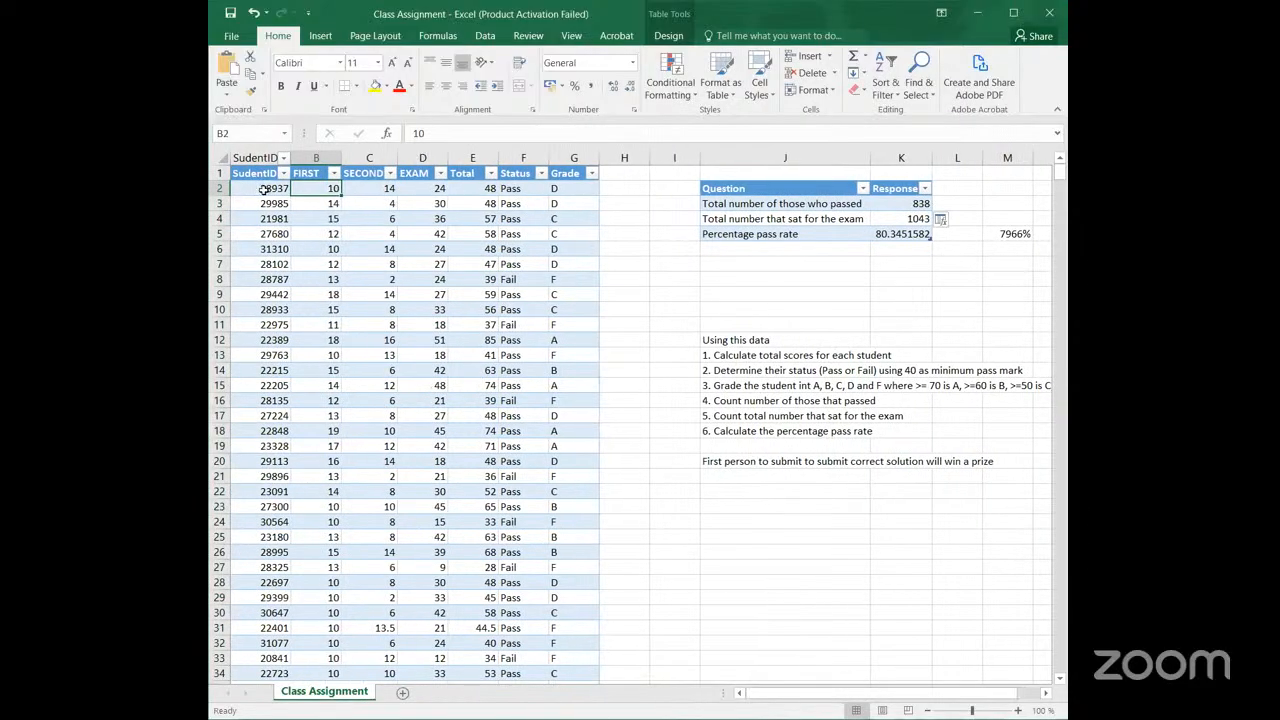
pyautogui.click(262, 188)
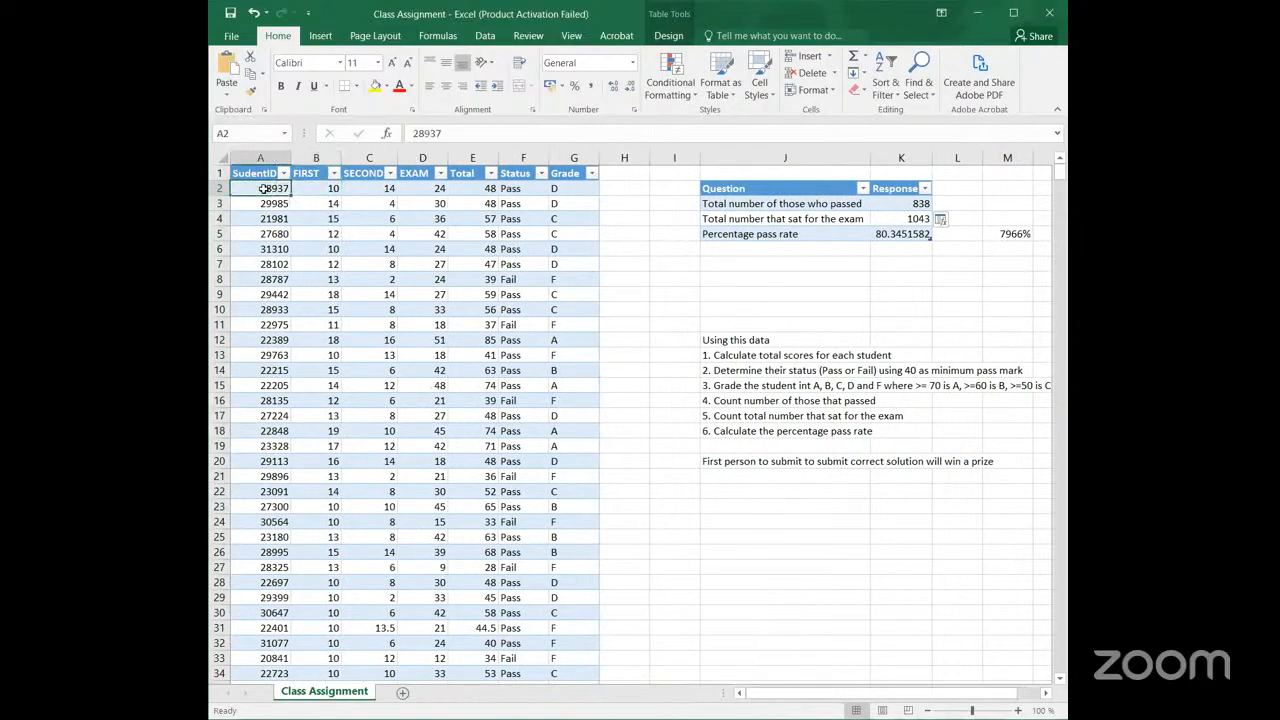
pyautogui.click(902, 218)
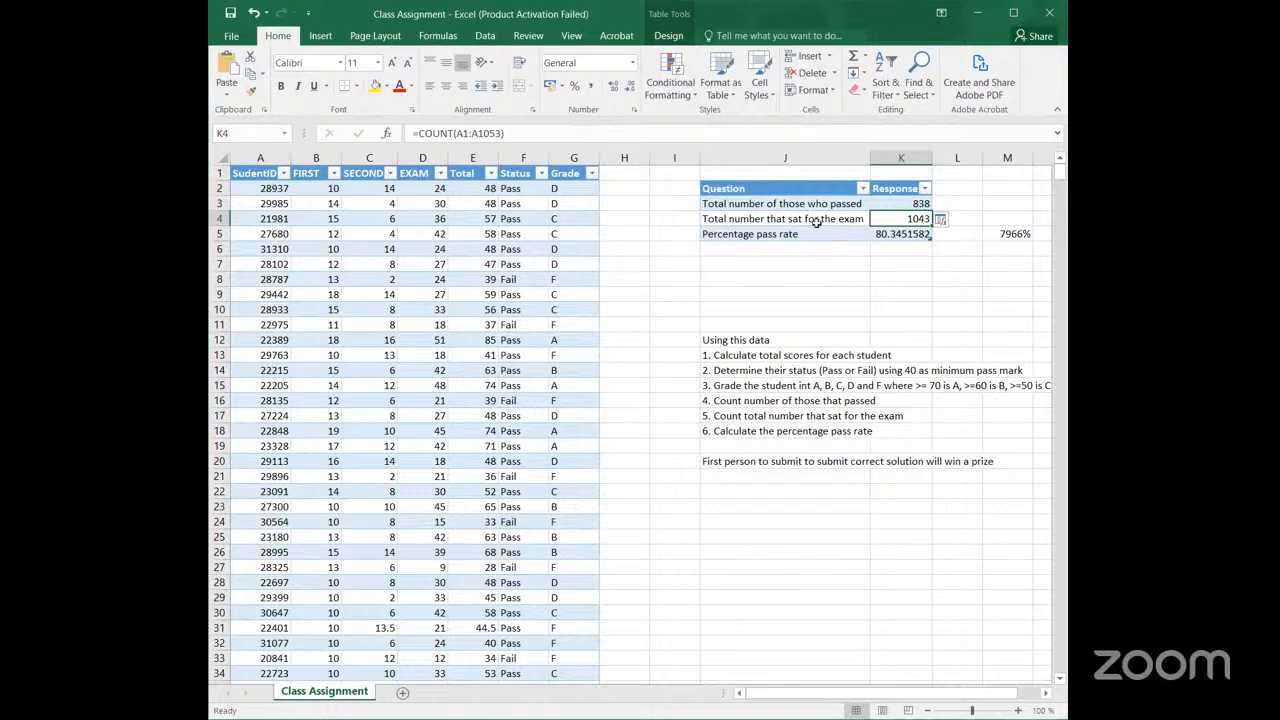
pyautogui.click(614, 289)
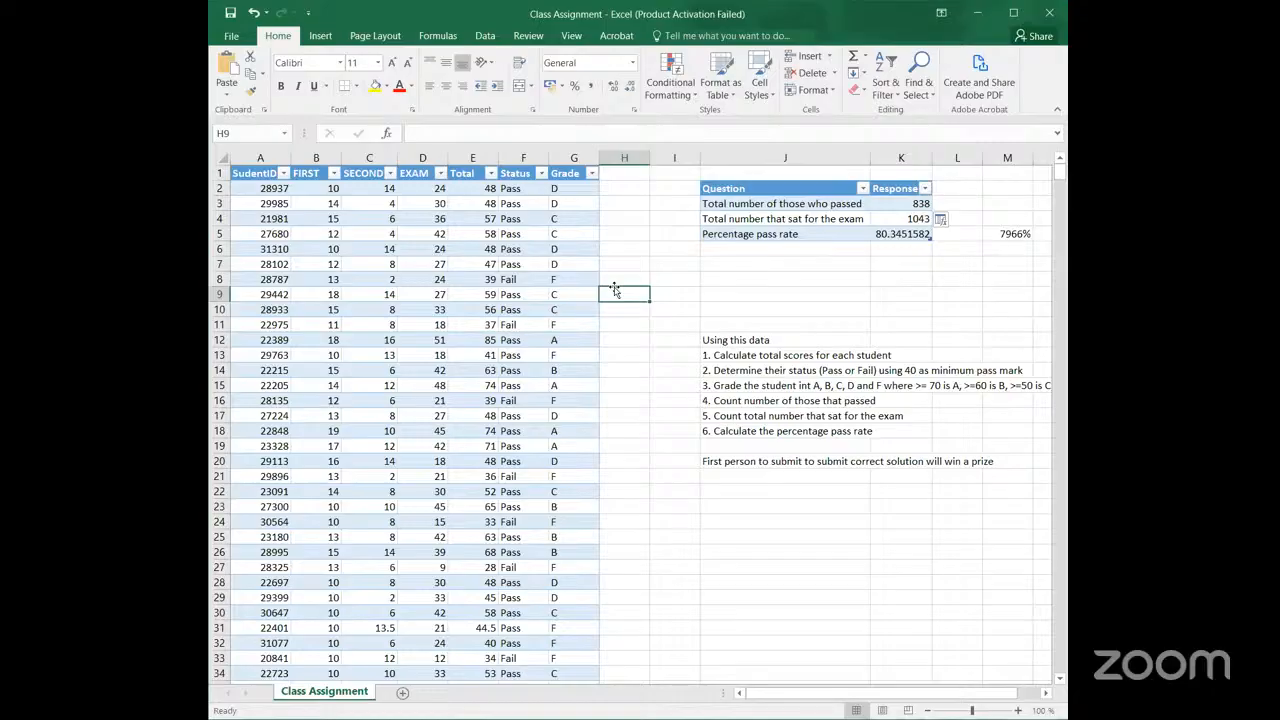
pyautogui.click(261, 190)
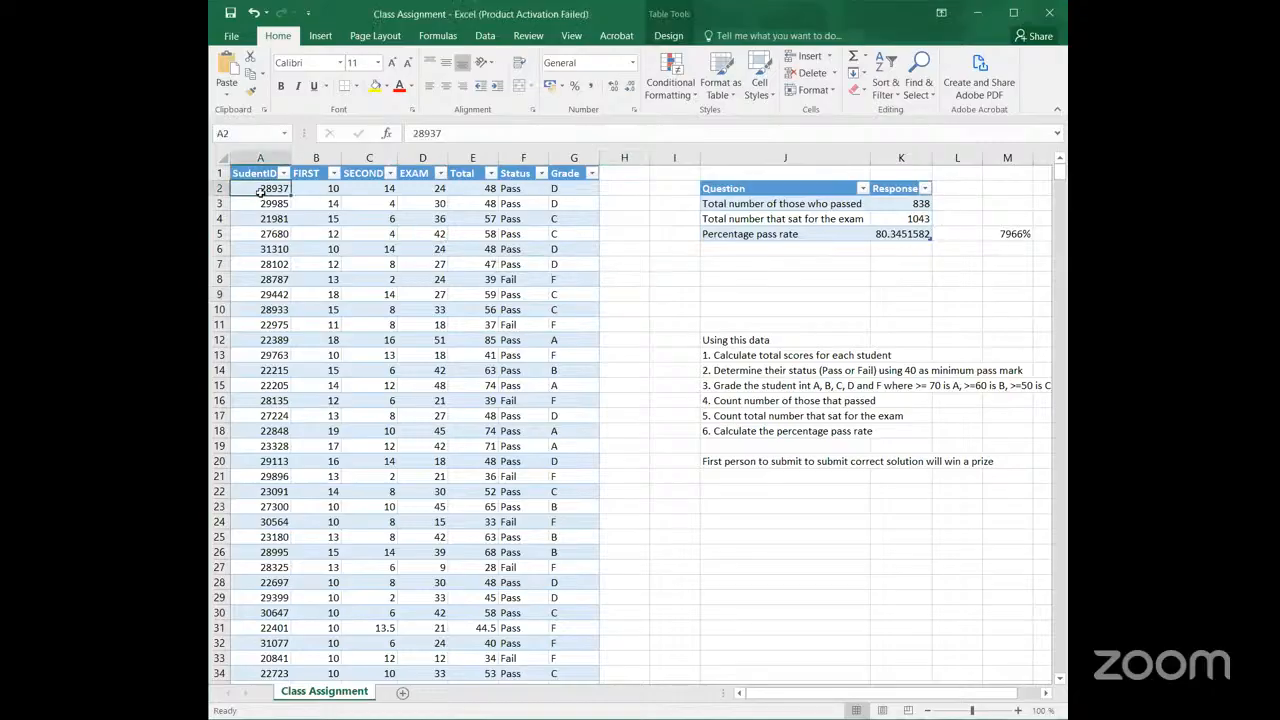
pyautogui.hotkey('ctrl', 'shift', 'Down')
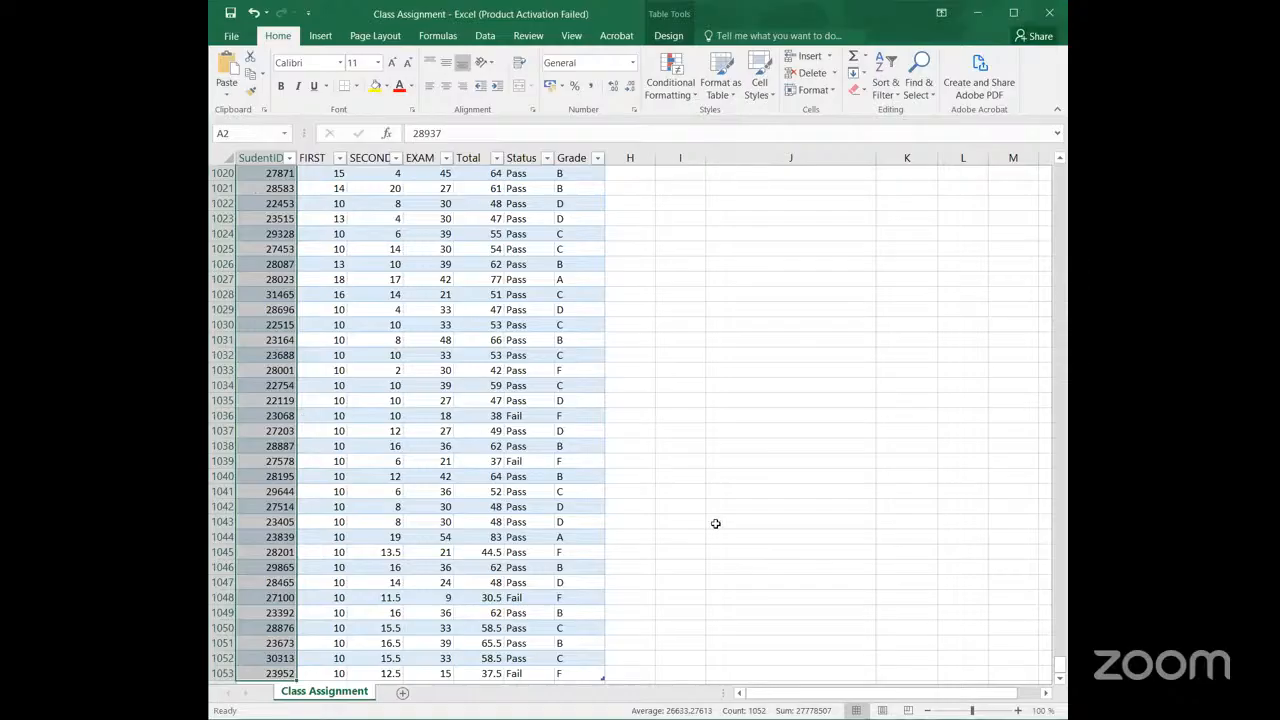
pyautogui.hotkey('ctrl', 'shift', 'Up')
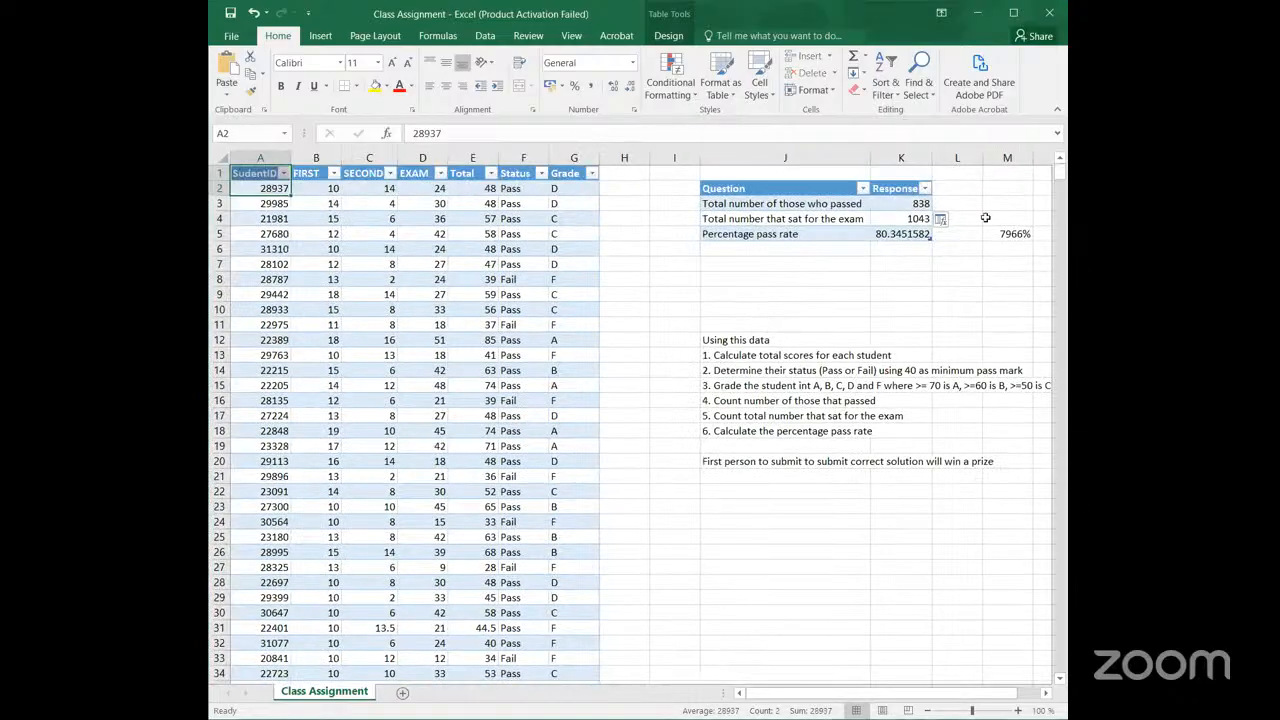
# Step: Replace the COUNT formula in K4, the total number that sat for the exam, with the value 1052
pyautogui.click(900, 218)
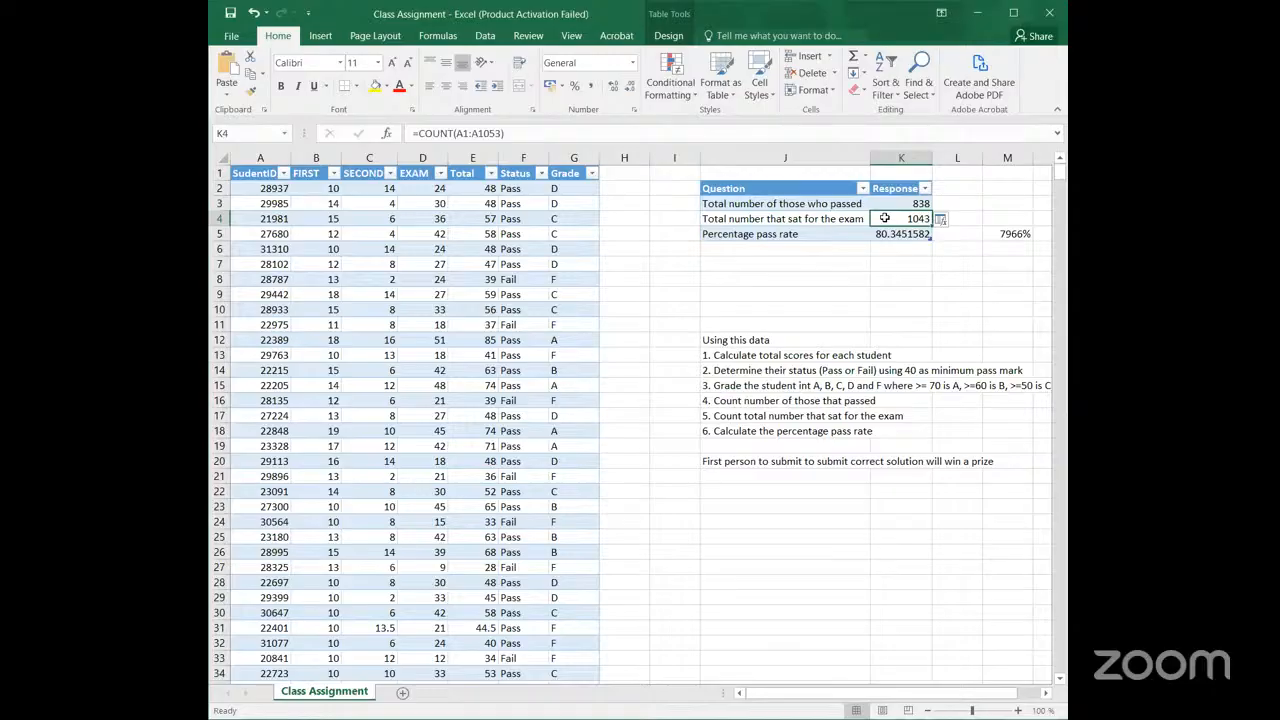
pyautogui.write('=')
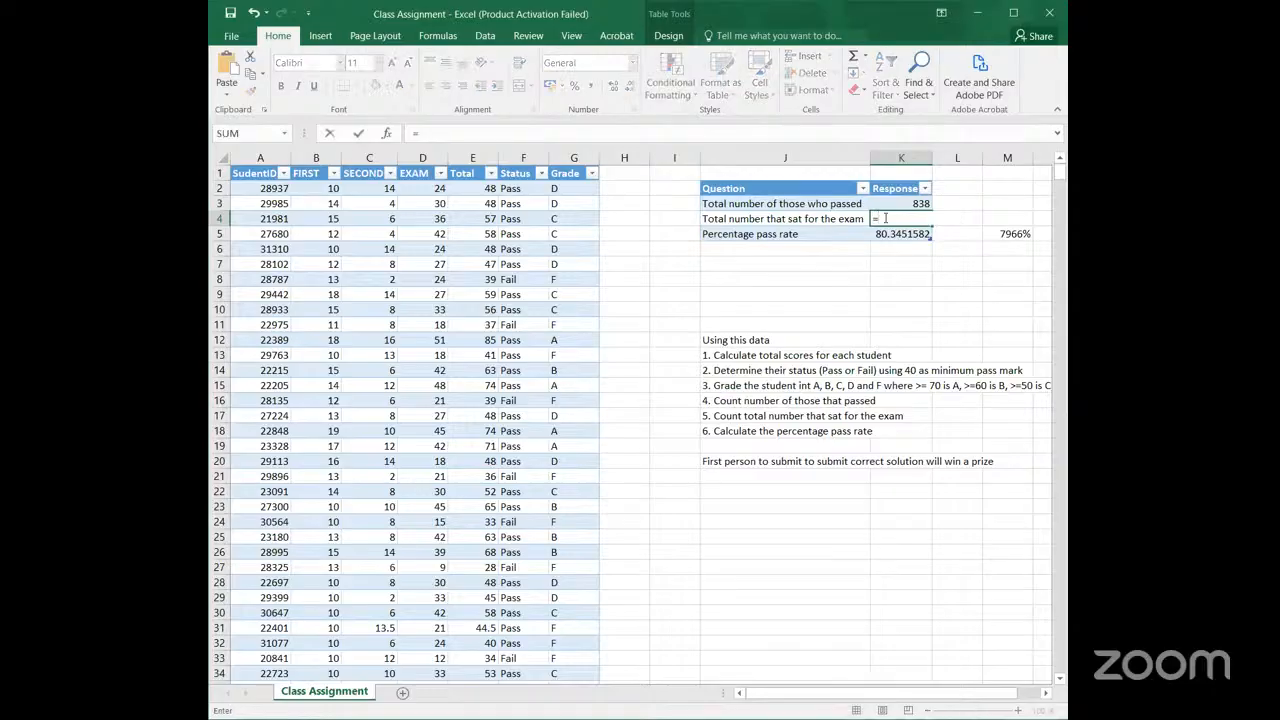
pyautogui.press('BackSpace')
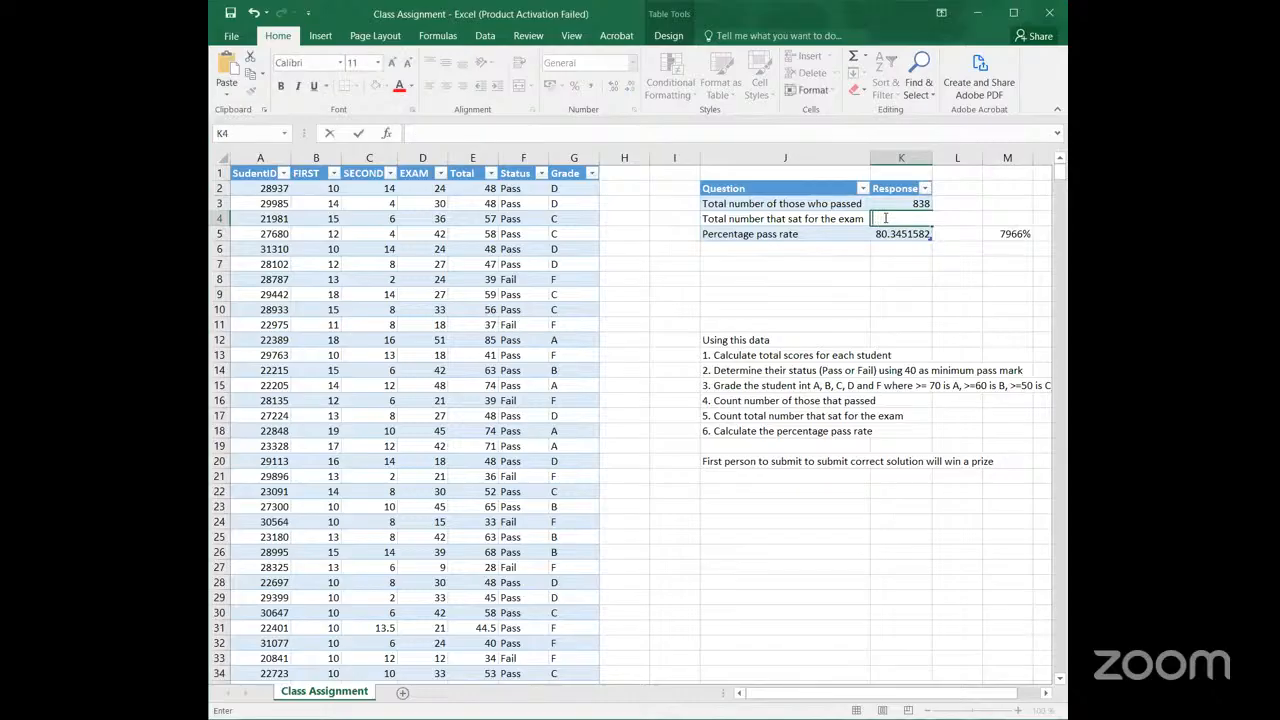
pyautogui.write('1052')
pyautogui.press('Return')
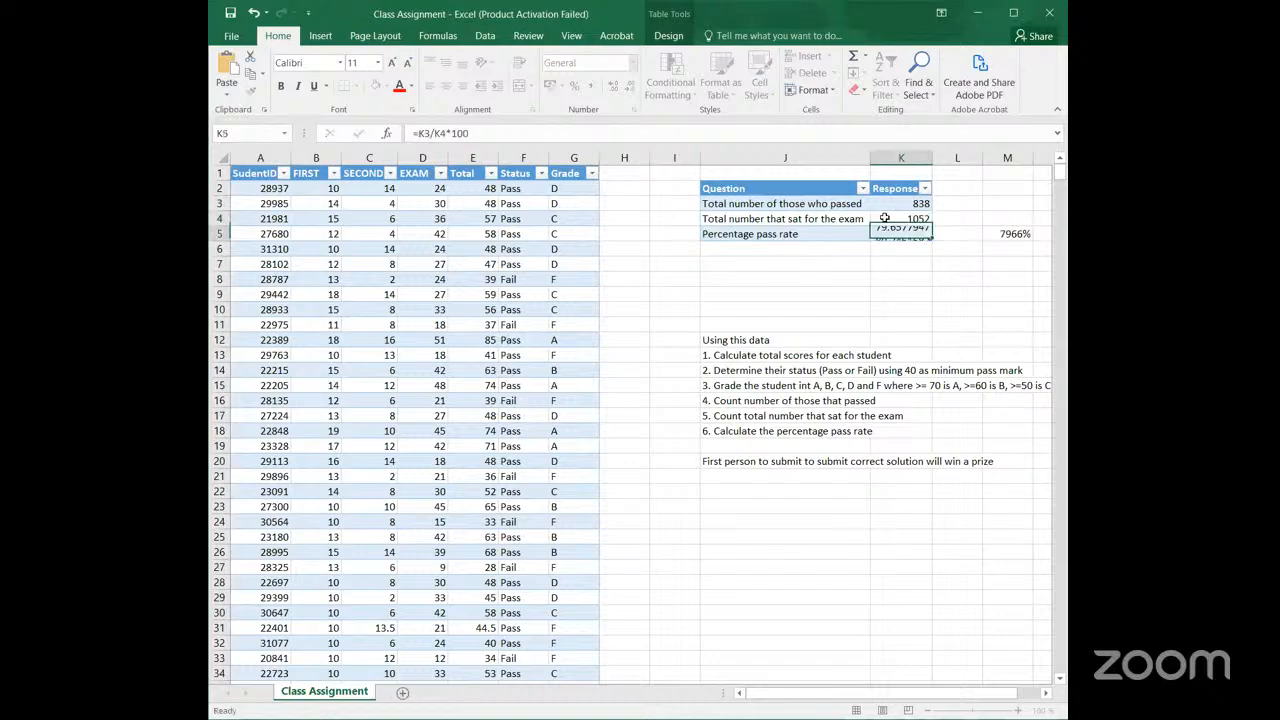
# Step: Review the percentage pass rate formula in K5 and the K4 total it divides by
pyautogui.click(902, 218)
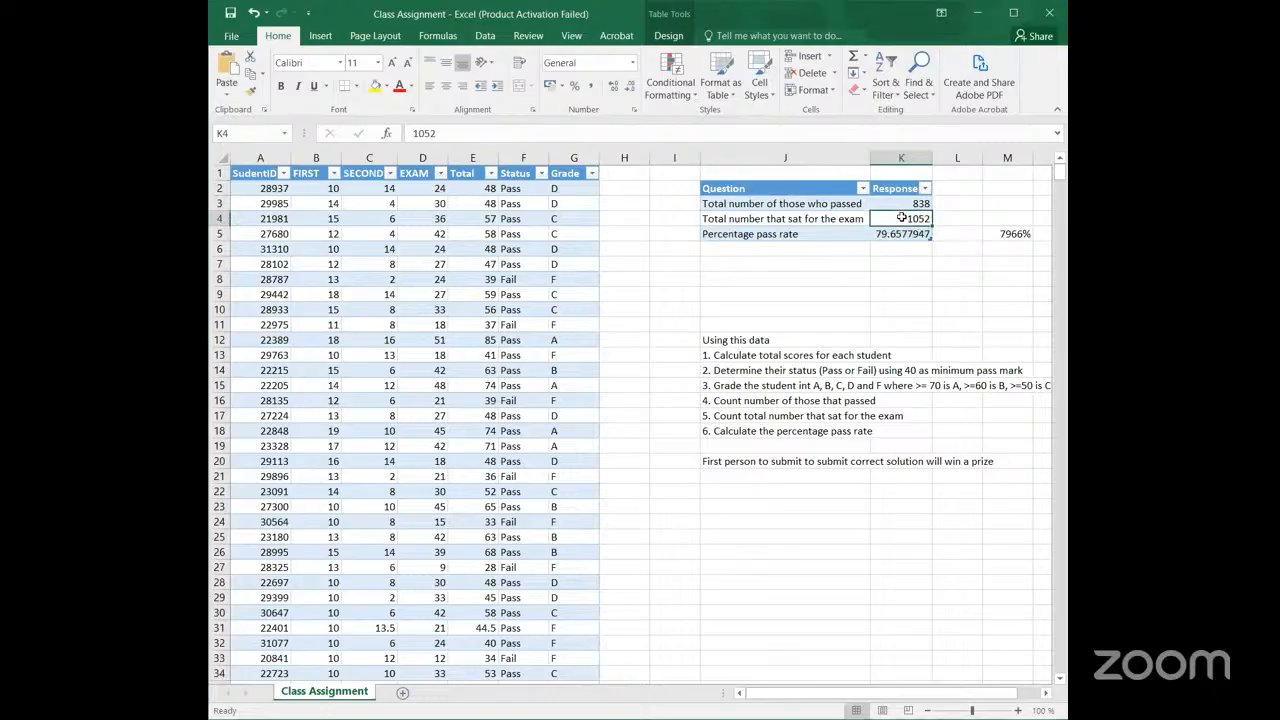
pyautogui.click(893, 234)
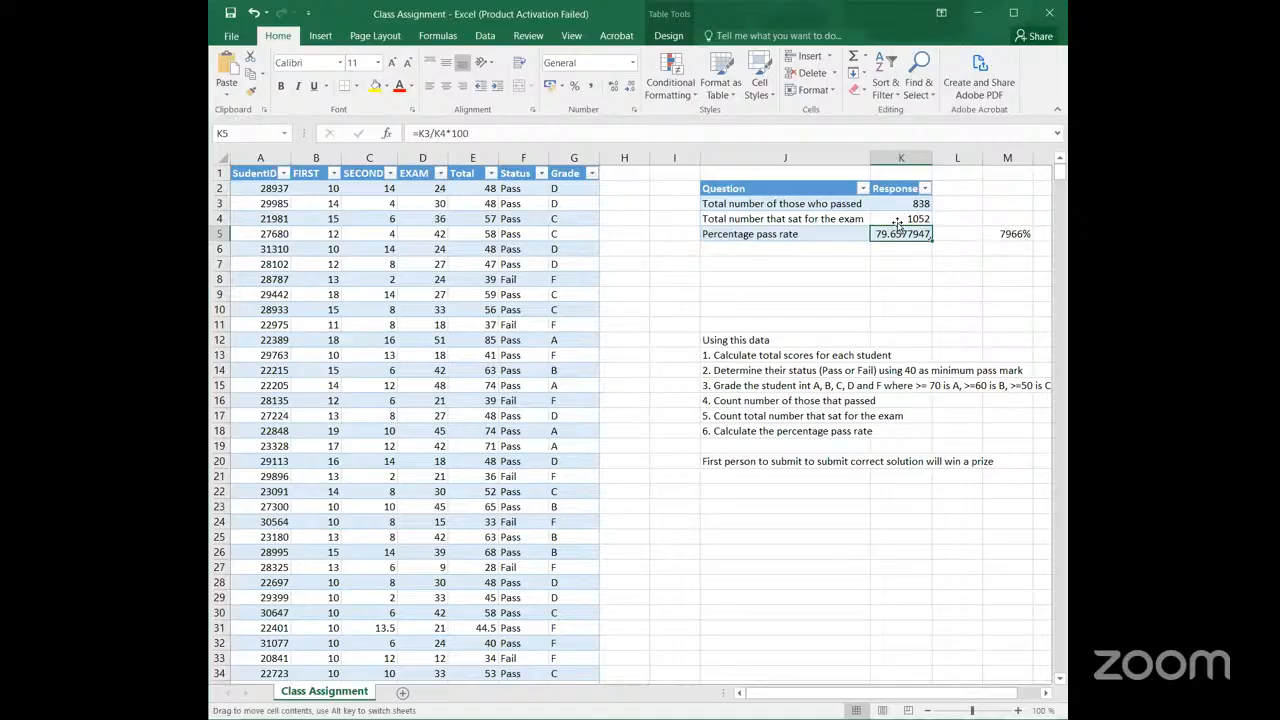
pyautogui.click(890, 218)
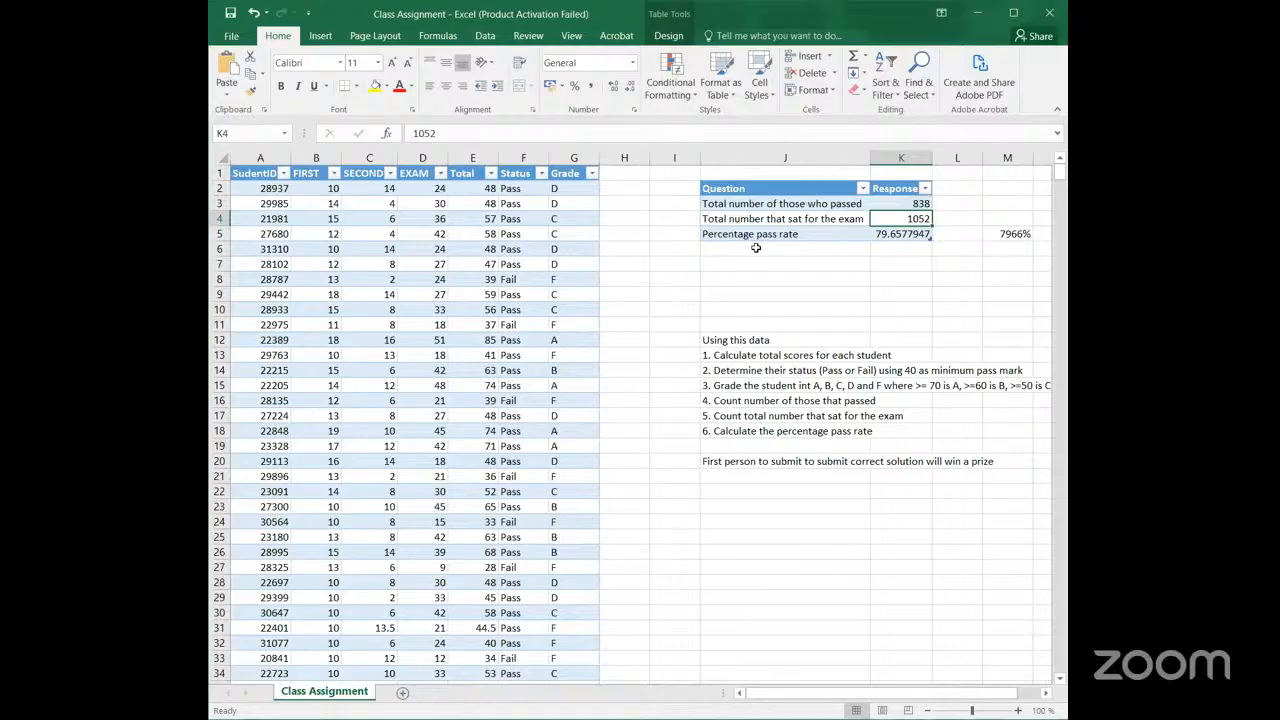
# Step: Delete the stray percentage value in M5, beside the response table
pyautogui.click(835, 278)
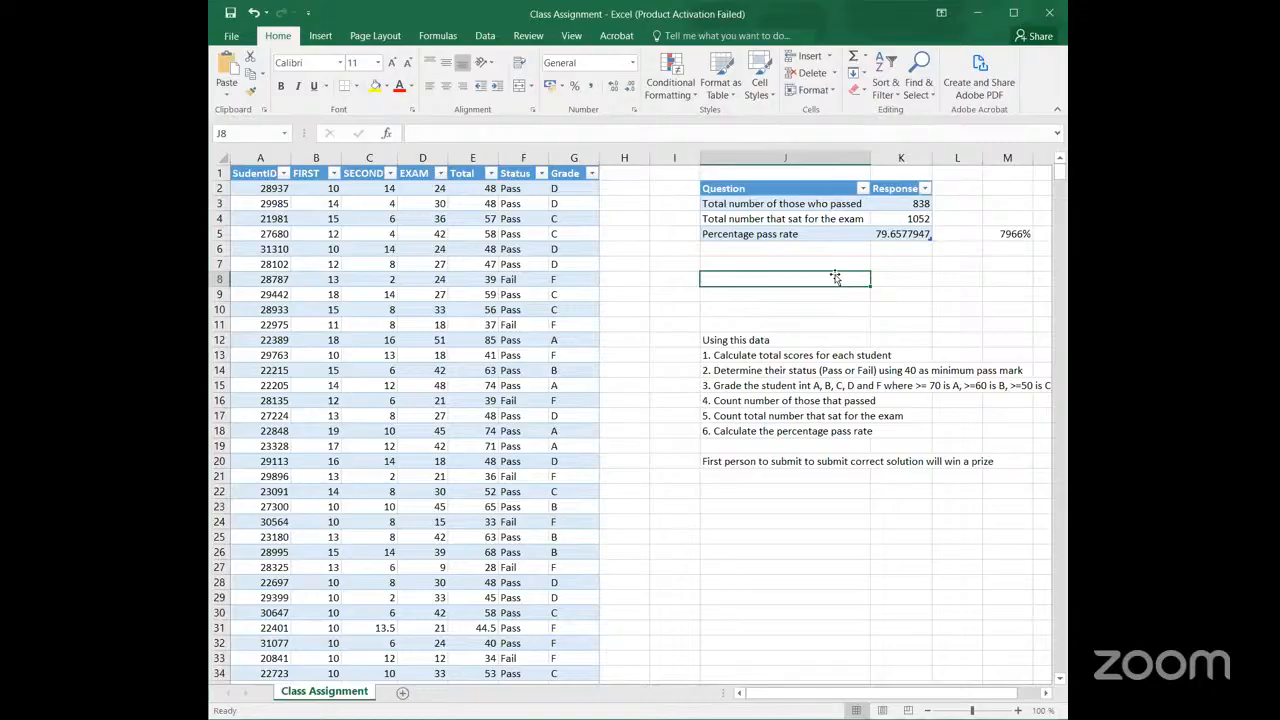
pyautogui.click(1013, 233)
pyautogui.press('Delete')
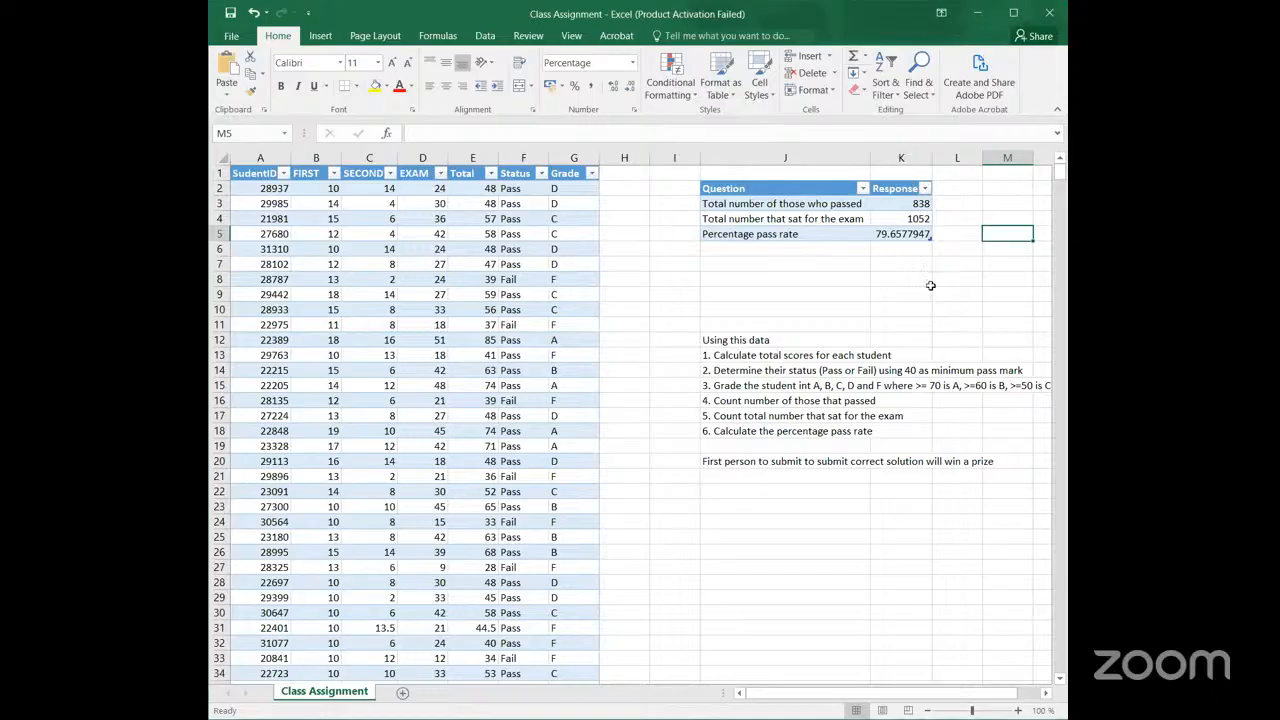
pyautogui.click(903, 217)
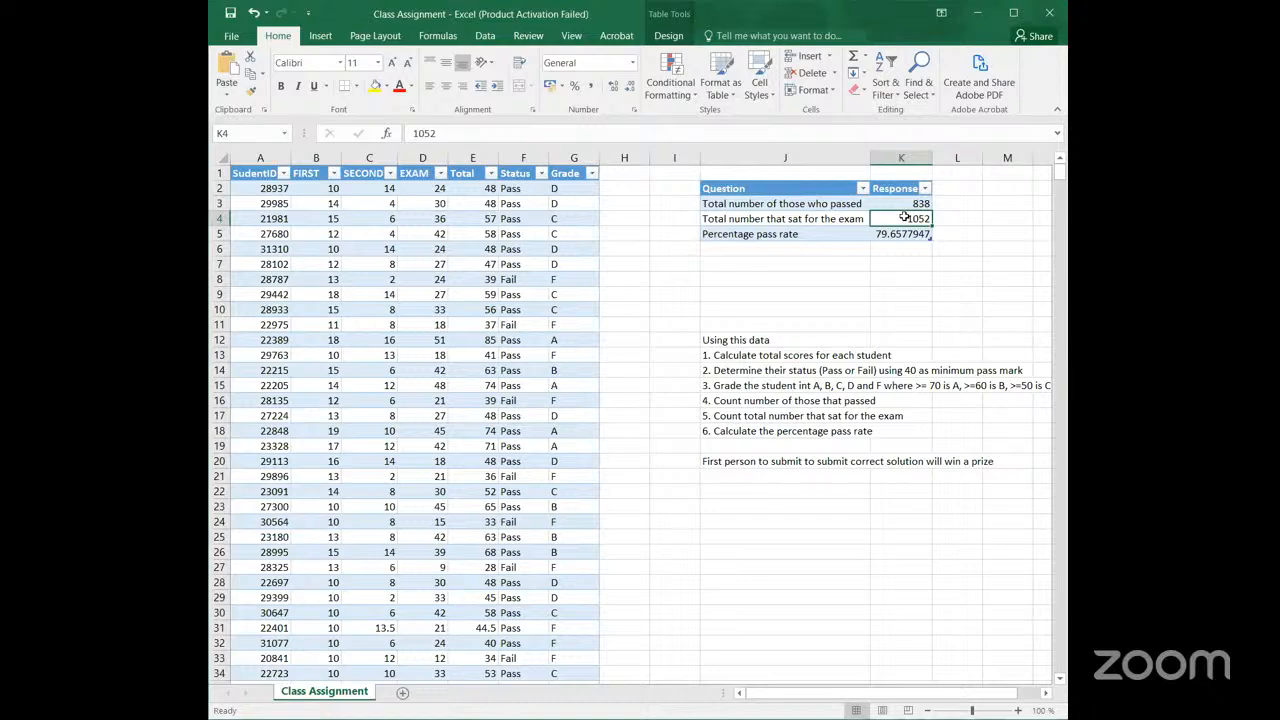
pyautogui.click(900, 281)
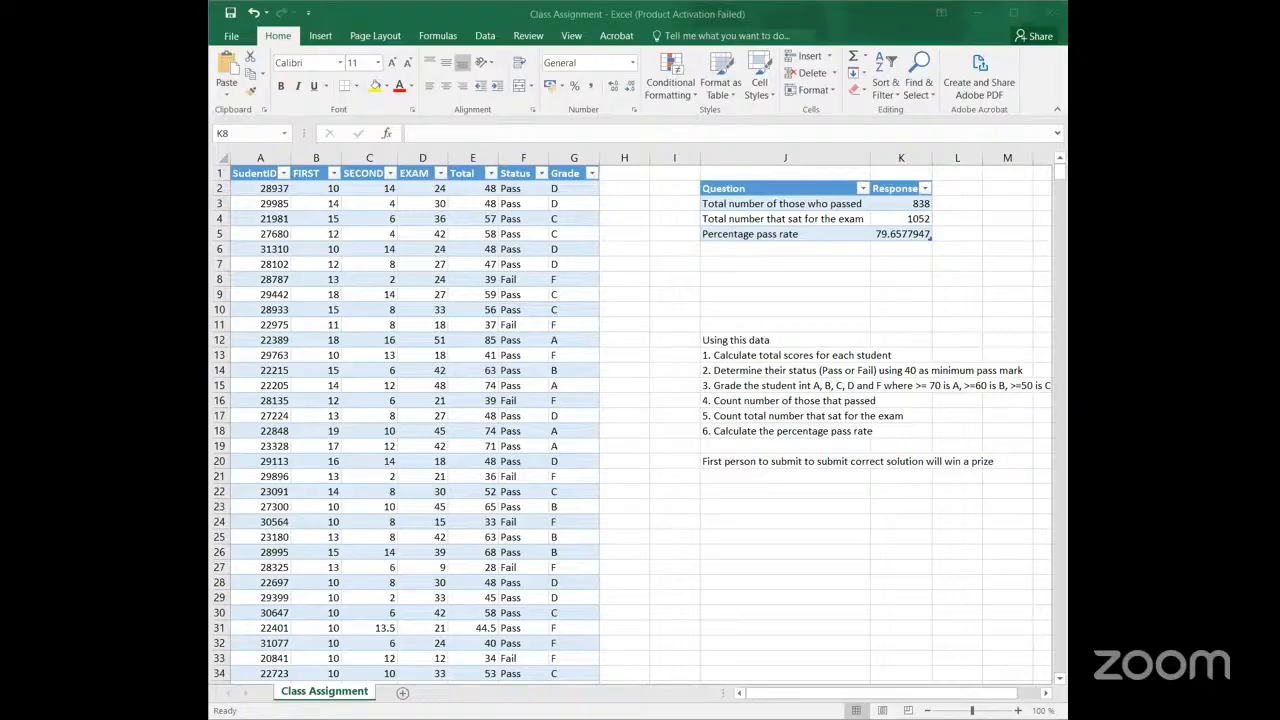
pyautogui.click(875, 263)
pyautogui.doubleClick(875, 263)
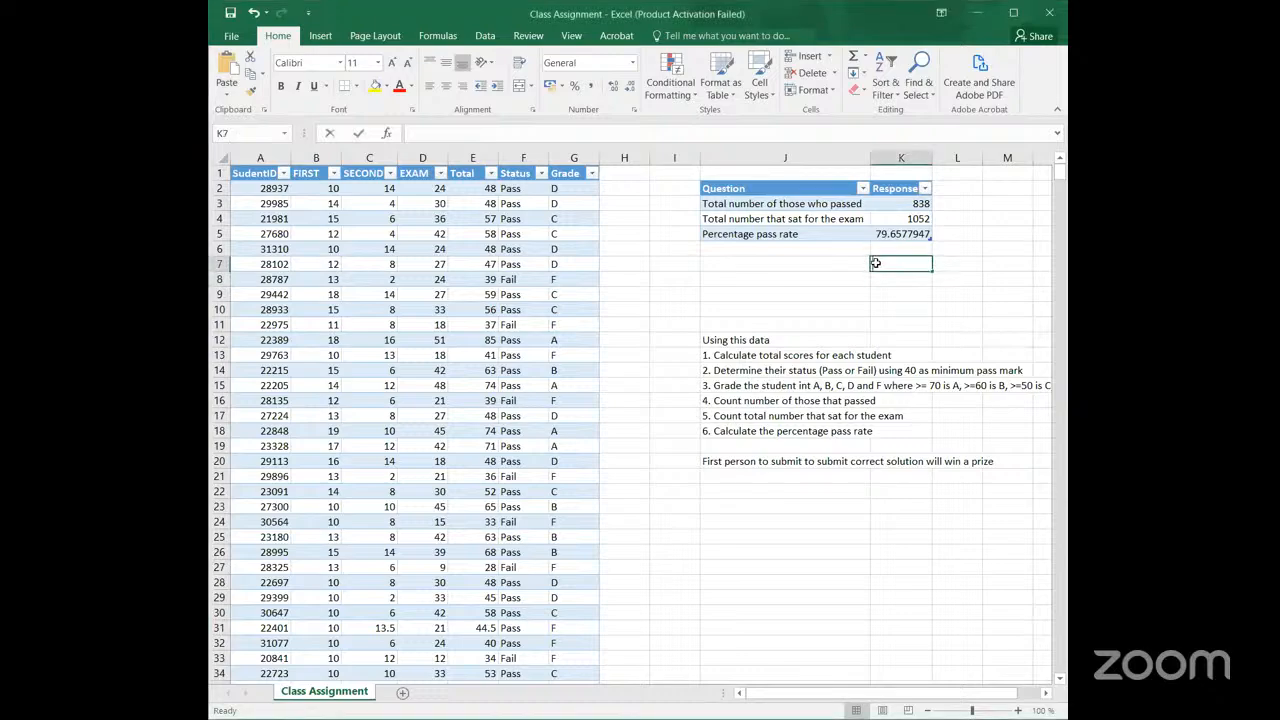
pyautogui.write('=')
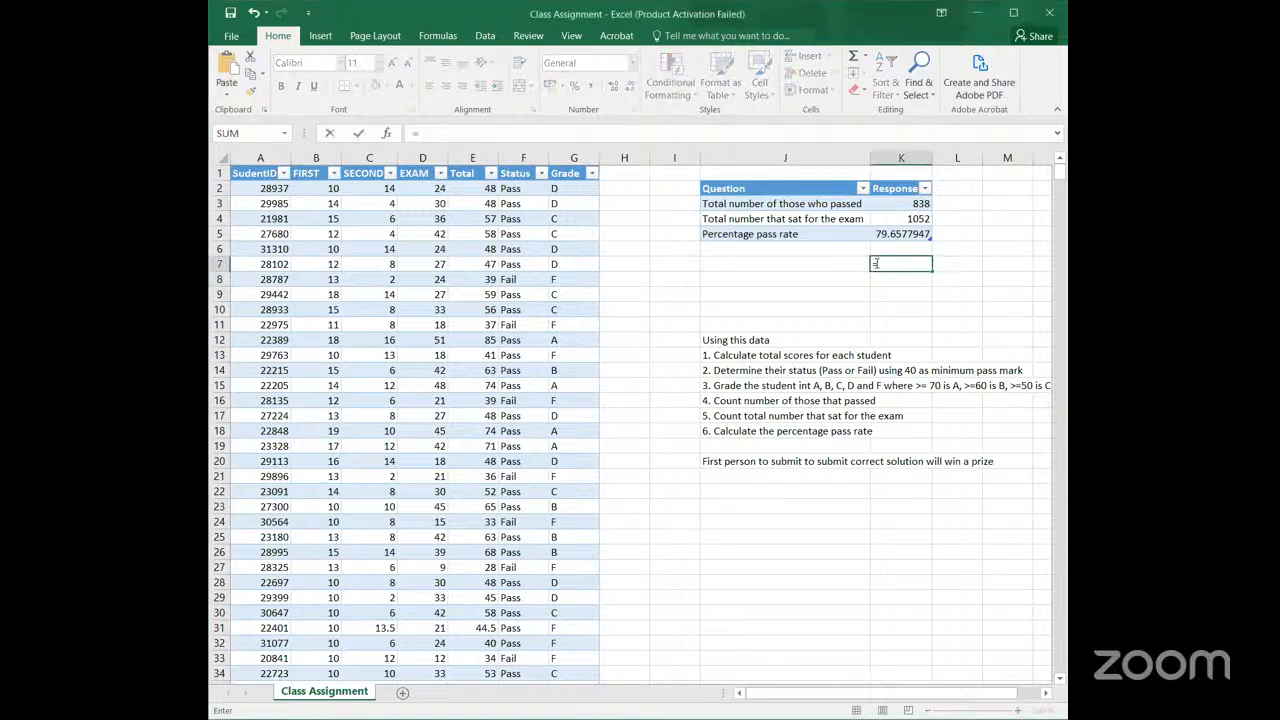
pyautogui.write('if')
pyautogui.press('Tab')
pyautogui.press('BackSpace')
pyautogui.press('BackSpace')
pyautogui.write('ce')
pyautogui.press('BackSpace')
pyautogui.press('BackSpace')
pyautogui.press('BackSpace')
pyautogui.press('BackSpace')
pyautogui.click(841, 290)
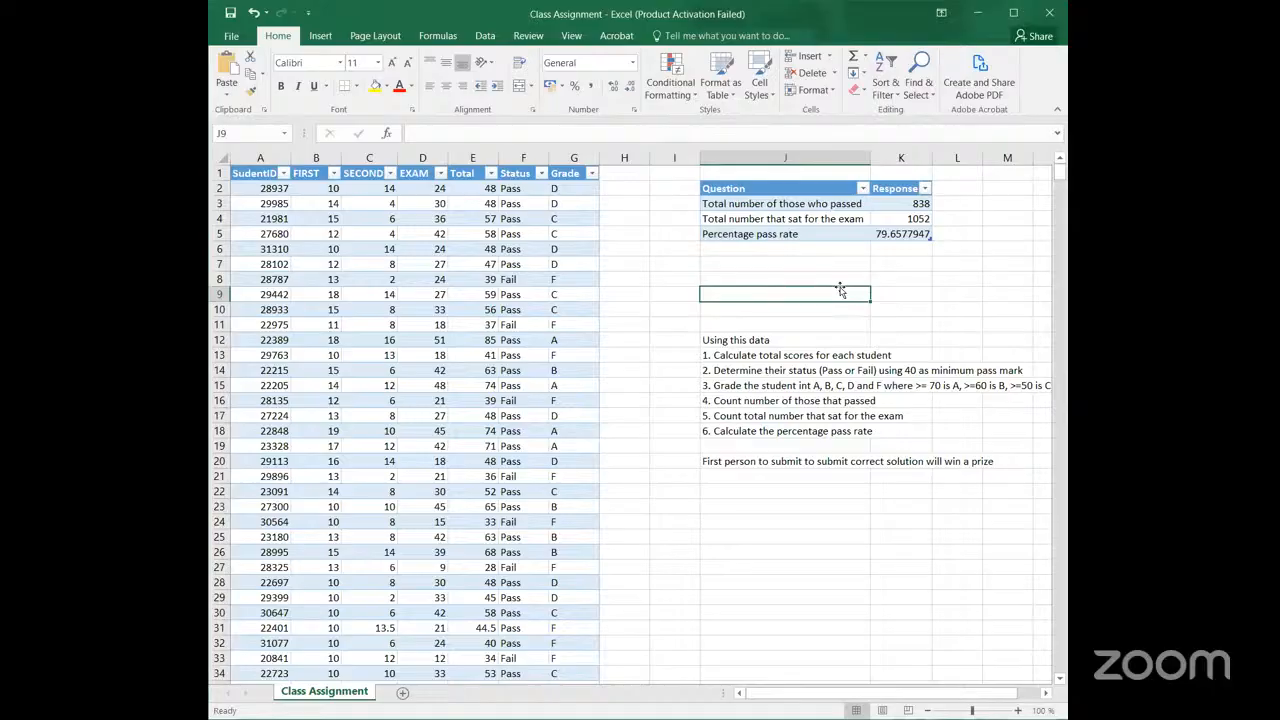
# Step: Recalculate the percentage pass rate in K7, below the response table, with the formula =K3/K4*100
pyautogui.click(907, 260)
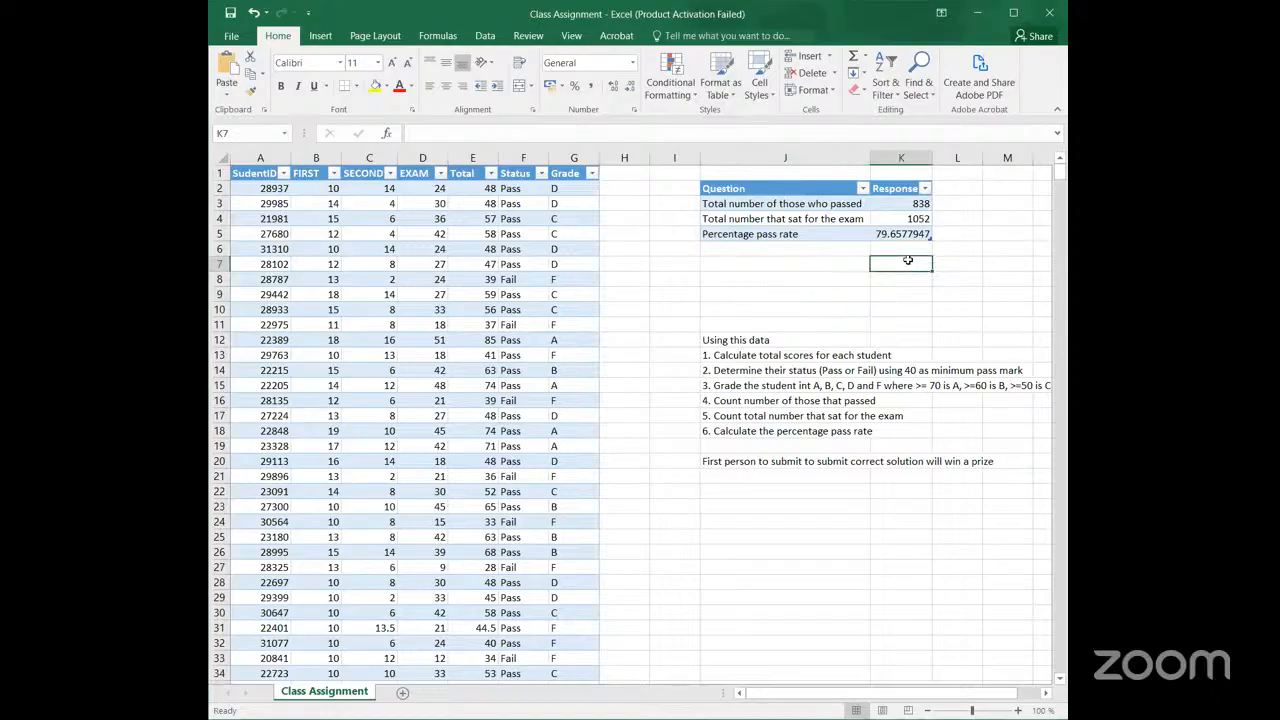
pyautogui.write('=')
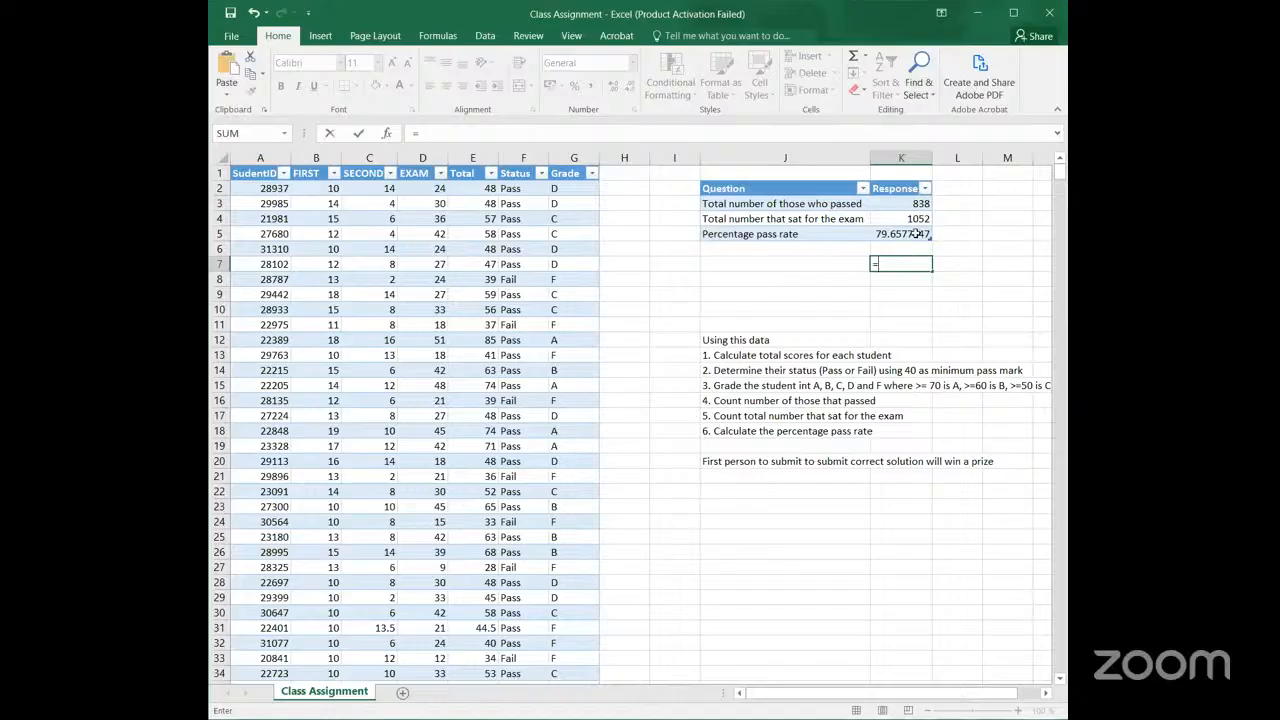
pyautogui.click(903, 203)
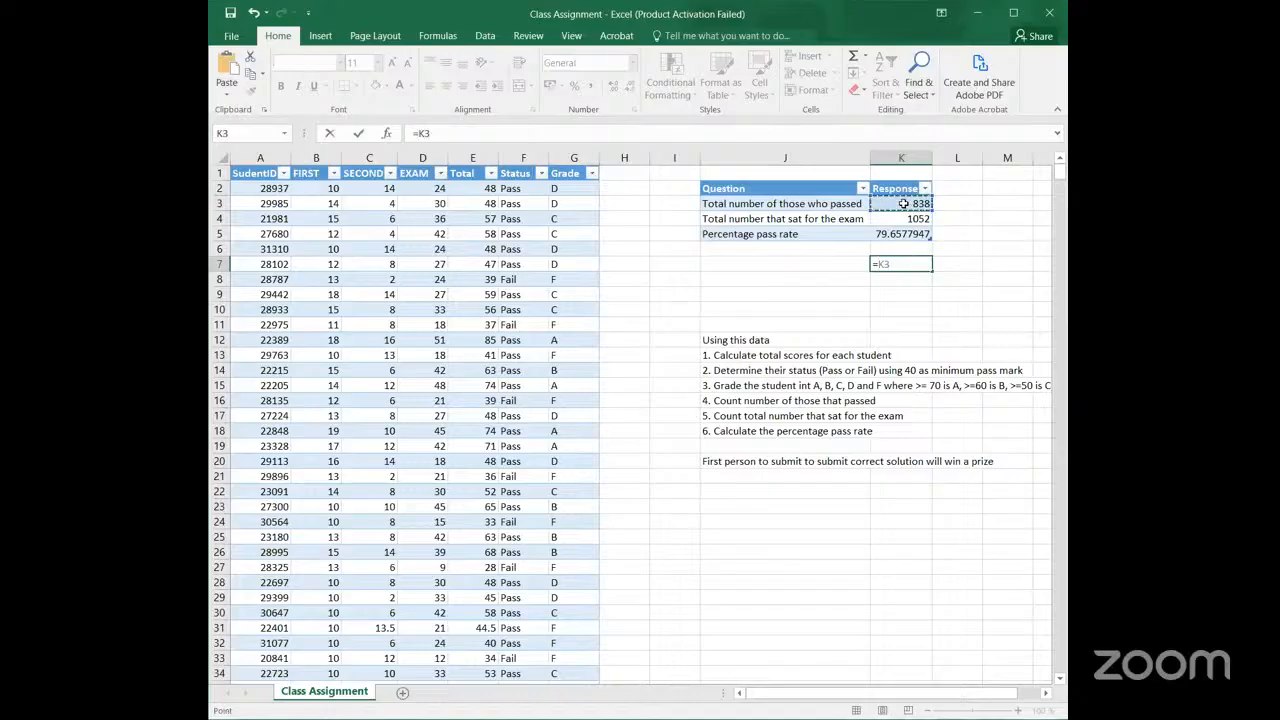
pyautogui.write('/')
pyautogui.write('k')
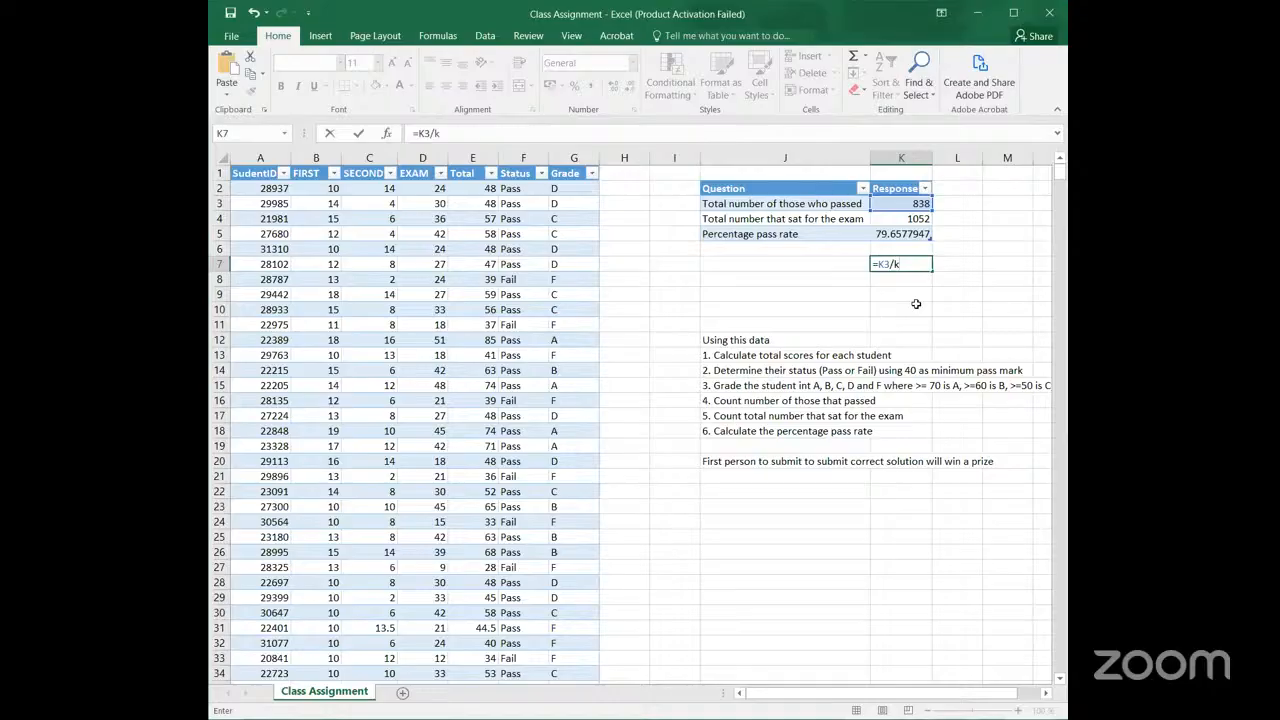
pyautogui.write('4')
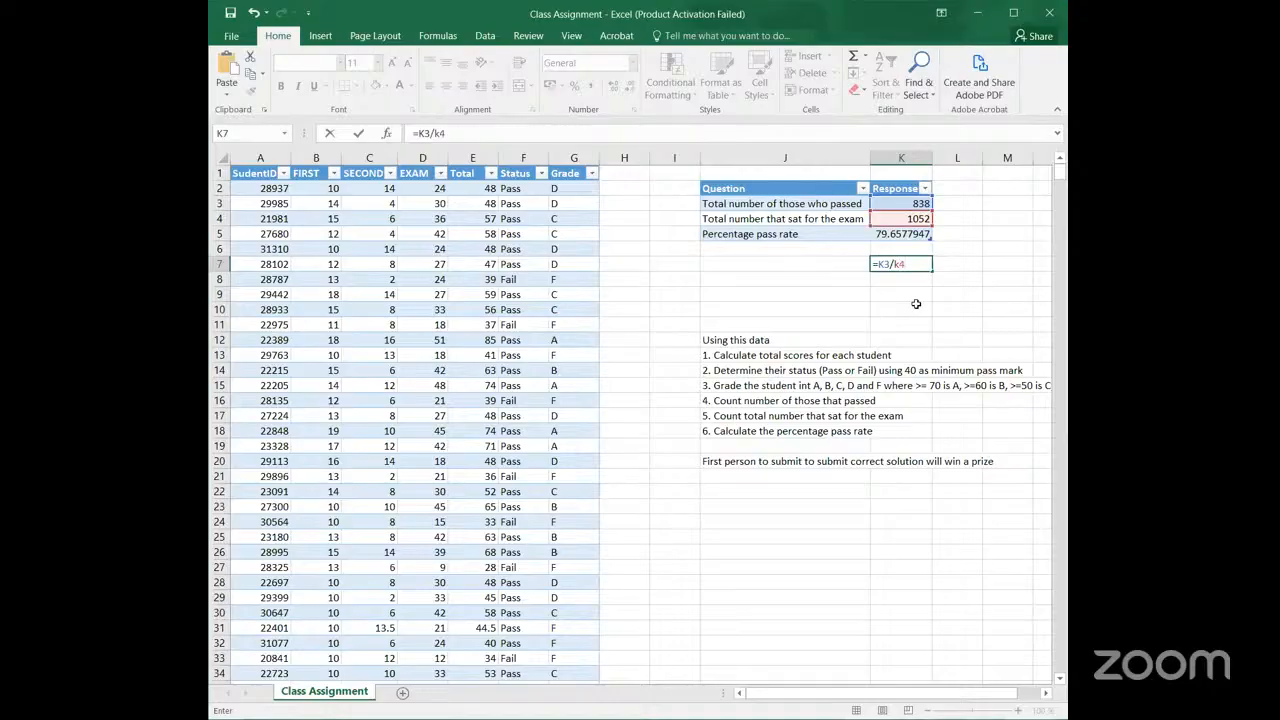
pyautogui.write('*100')
pyautogui.press('Return')
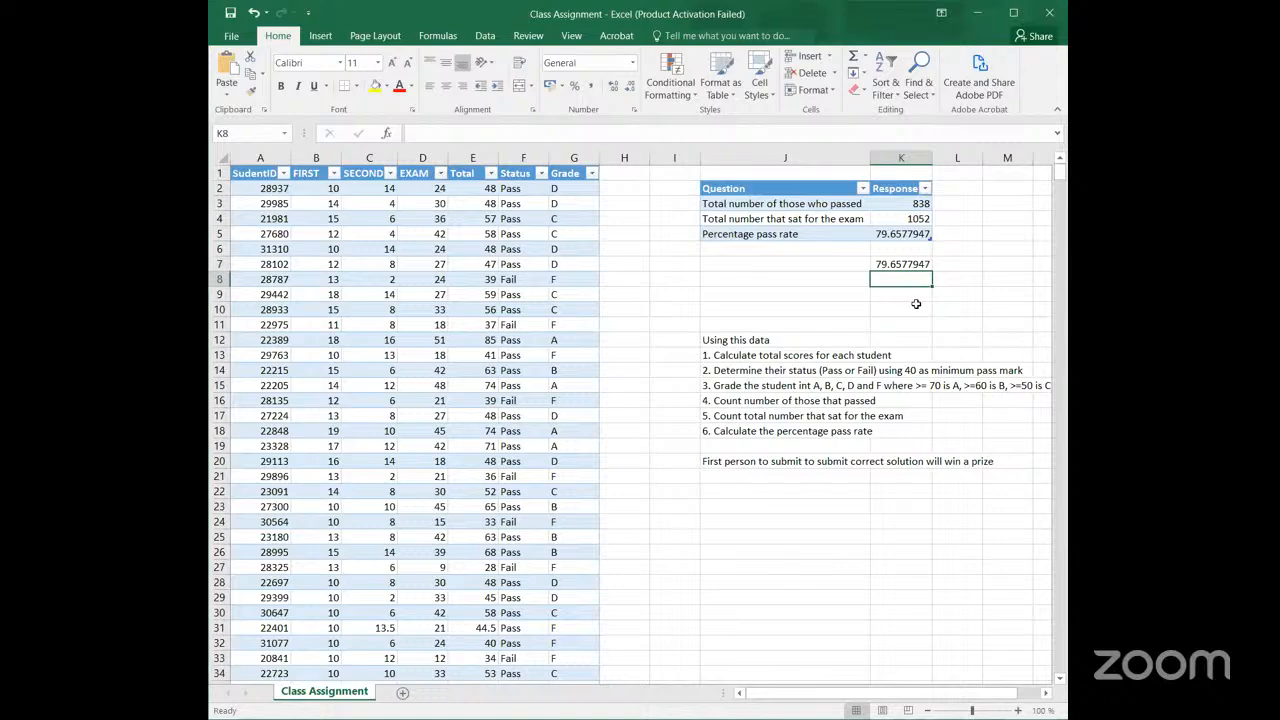
# Step: Subtract the total that sat for the exam from the number passed in K8 with =K3-K4
pyautogui.write('=')
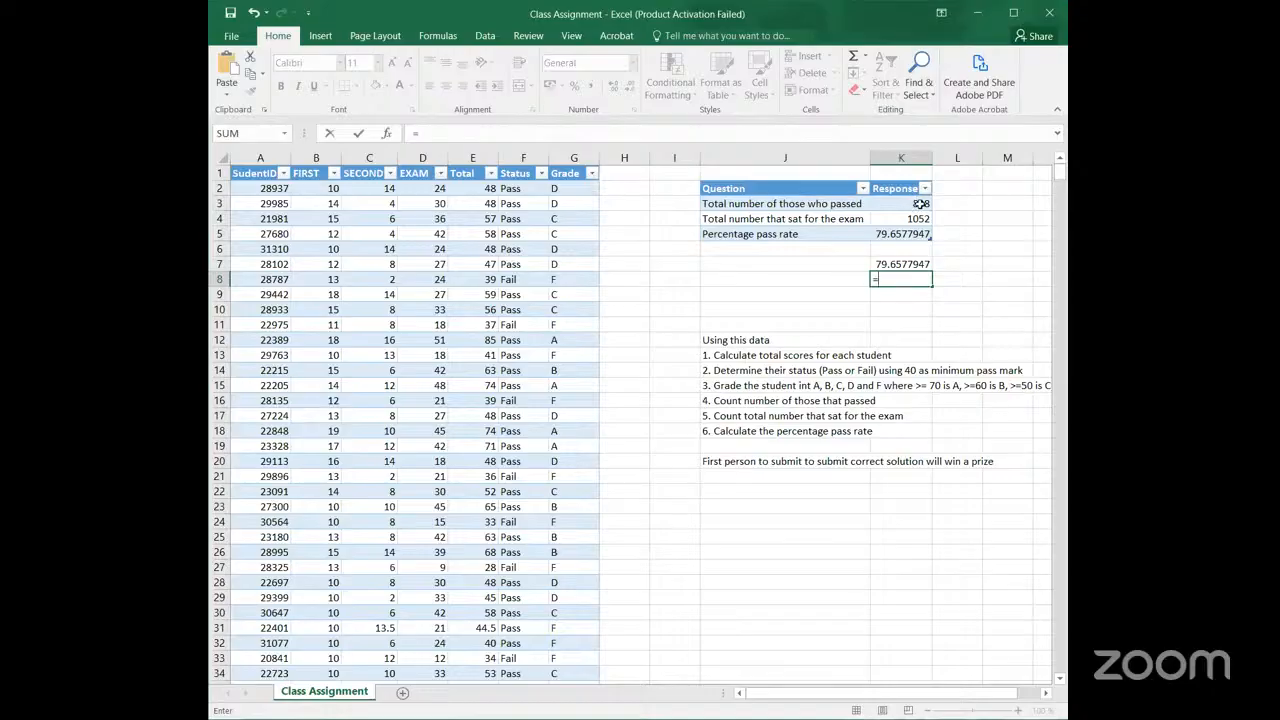
pyautogui.click(919, 203)
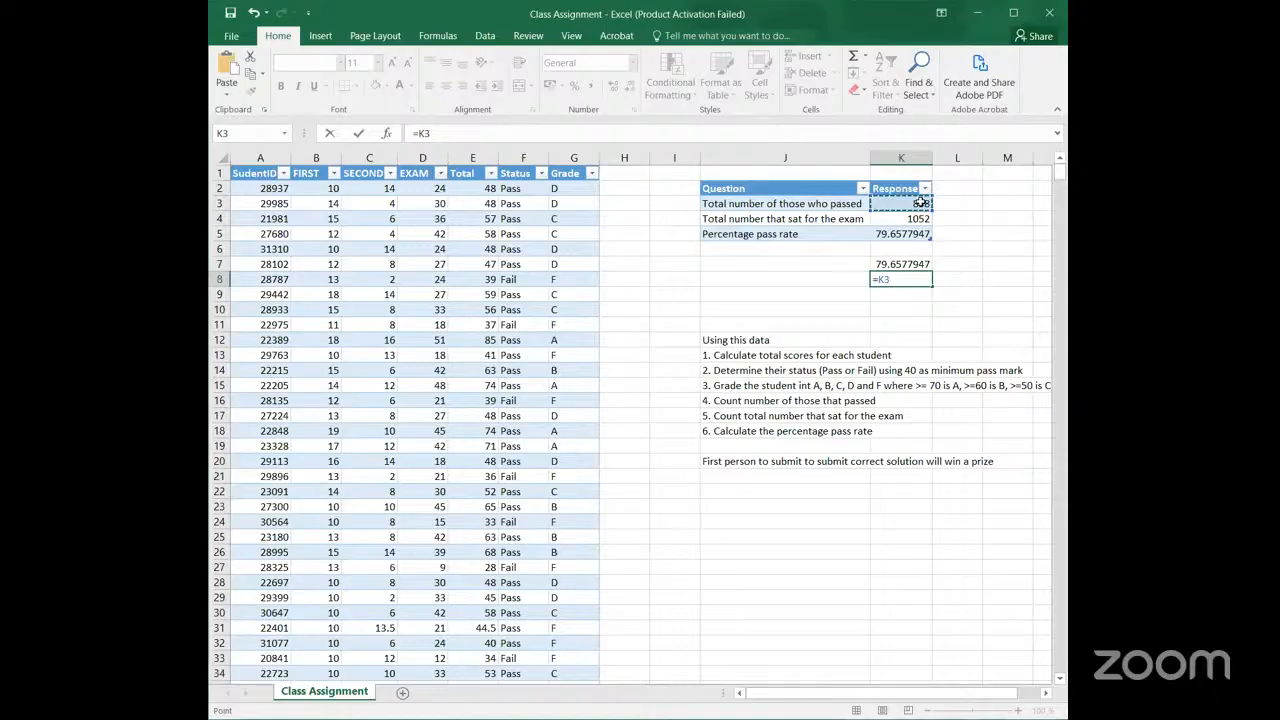
pyautogui.write('-')
pyautogui.click(902, 217)
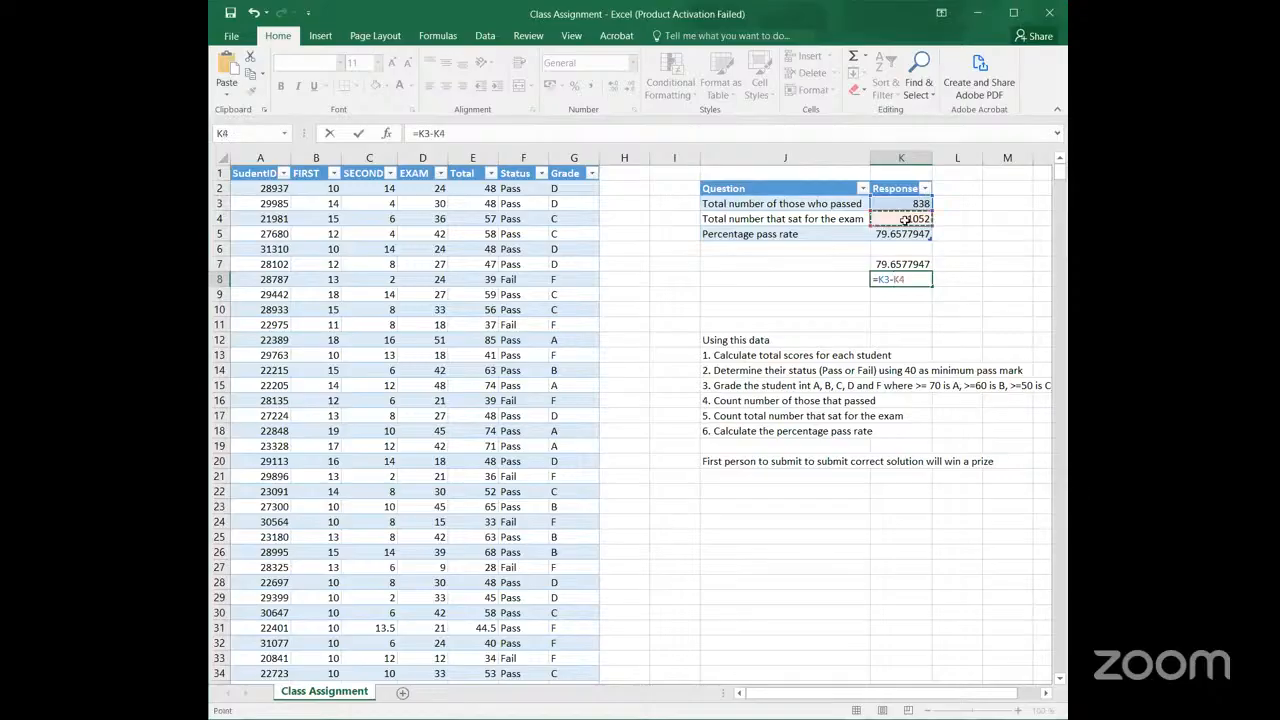
pyautogui.press('Return')
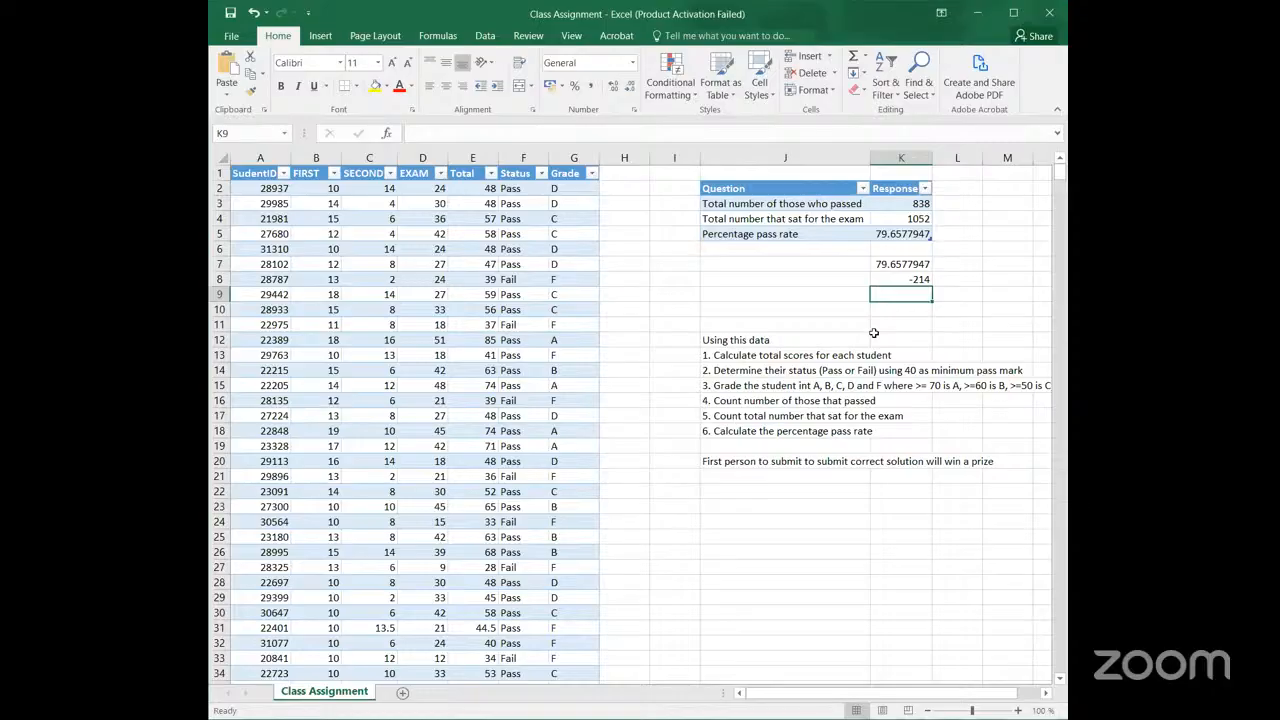
# Step: Change the formula for the number of those who passed in K3 to =COUNTIF(E2:E1053,">=40")
pyautogui.click(892, 202)
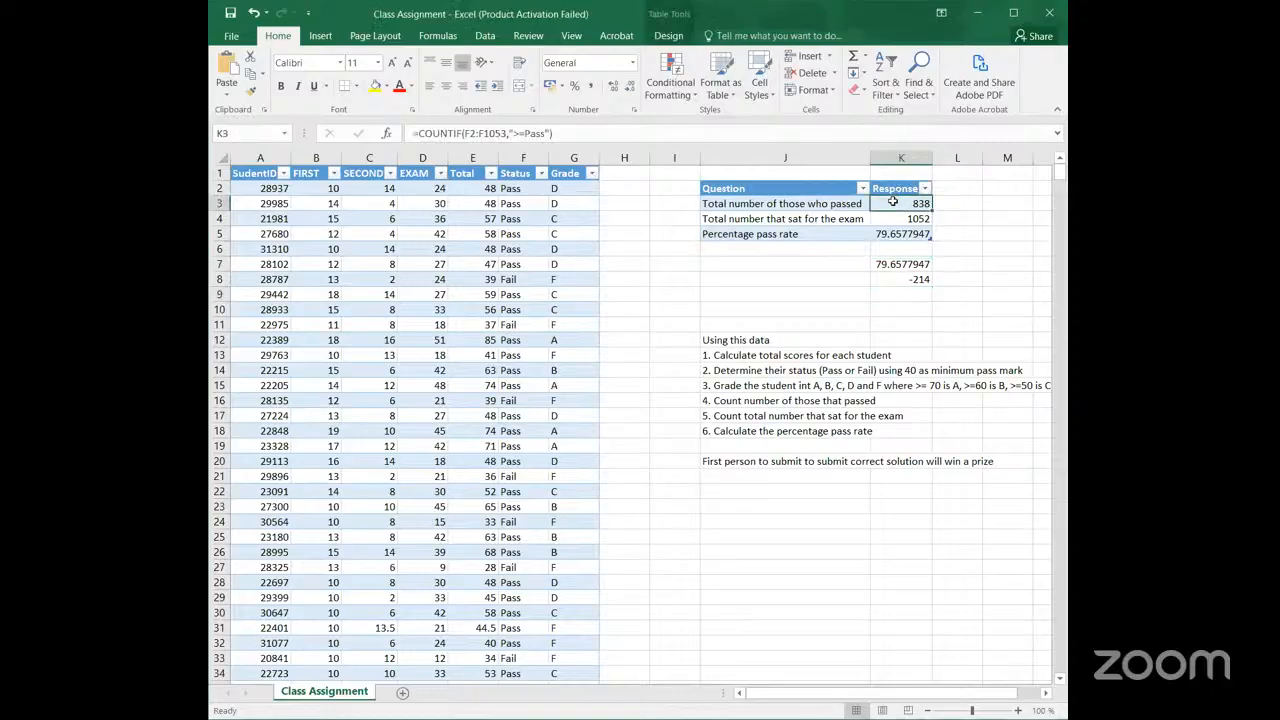
pyautogui.click(833, 278)
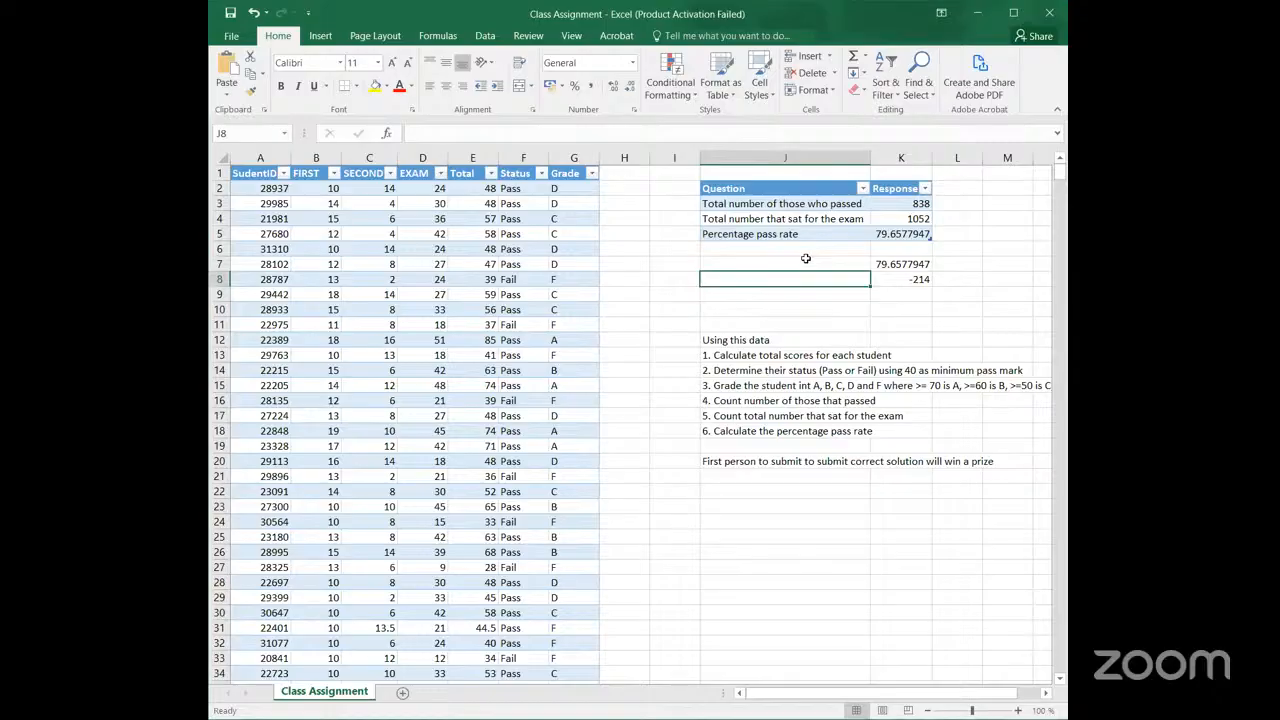
pyautogui.click(893, 200)
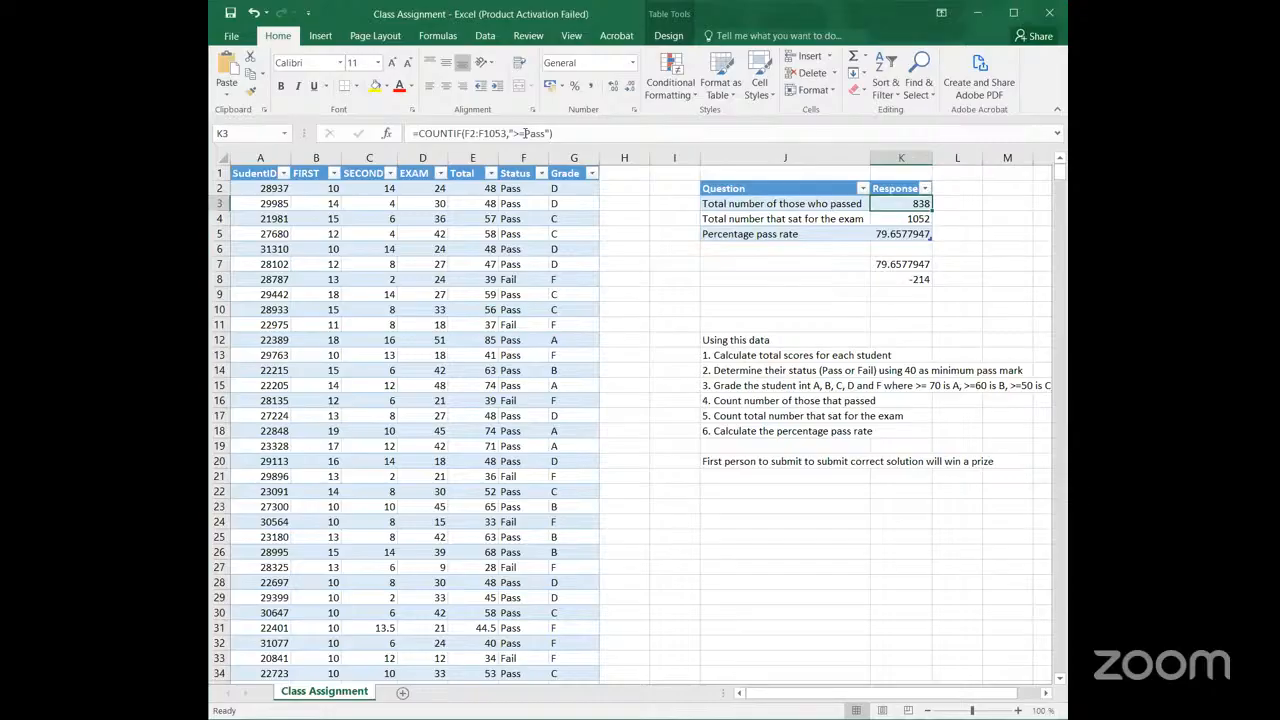
pyautogui.press('F2')
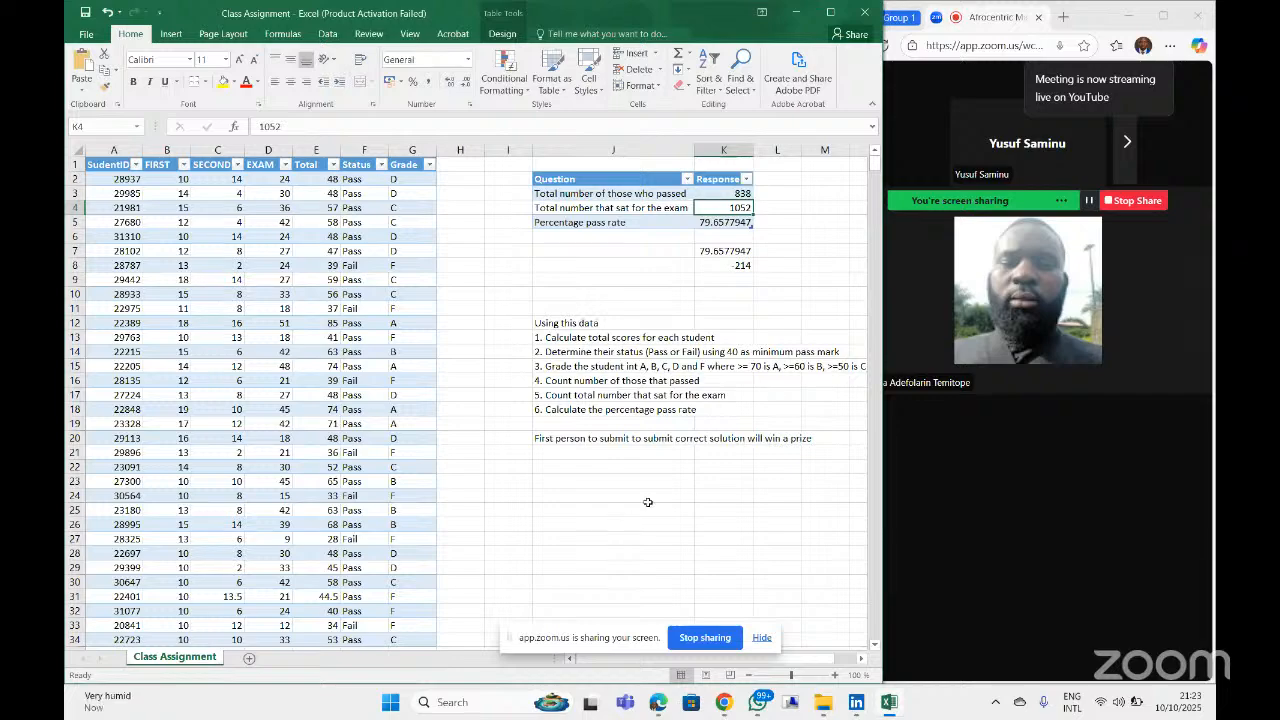
pyautogui.click(717, 193)
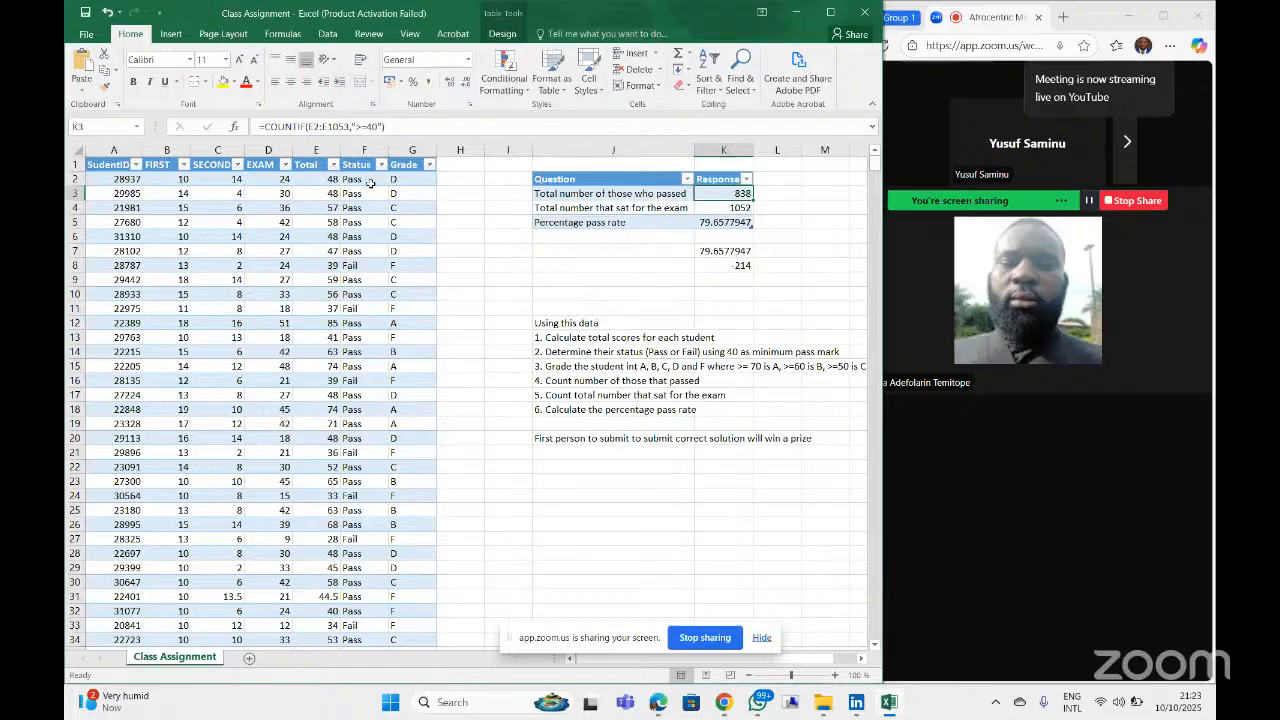
pyautogui.click(505, 264)
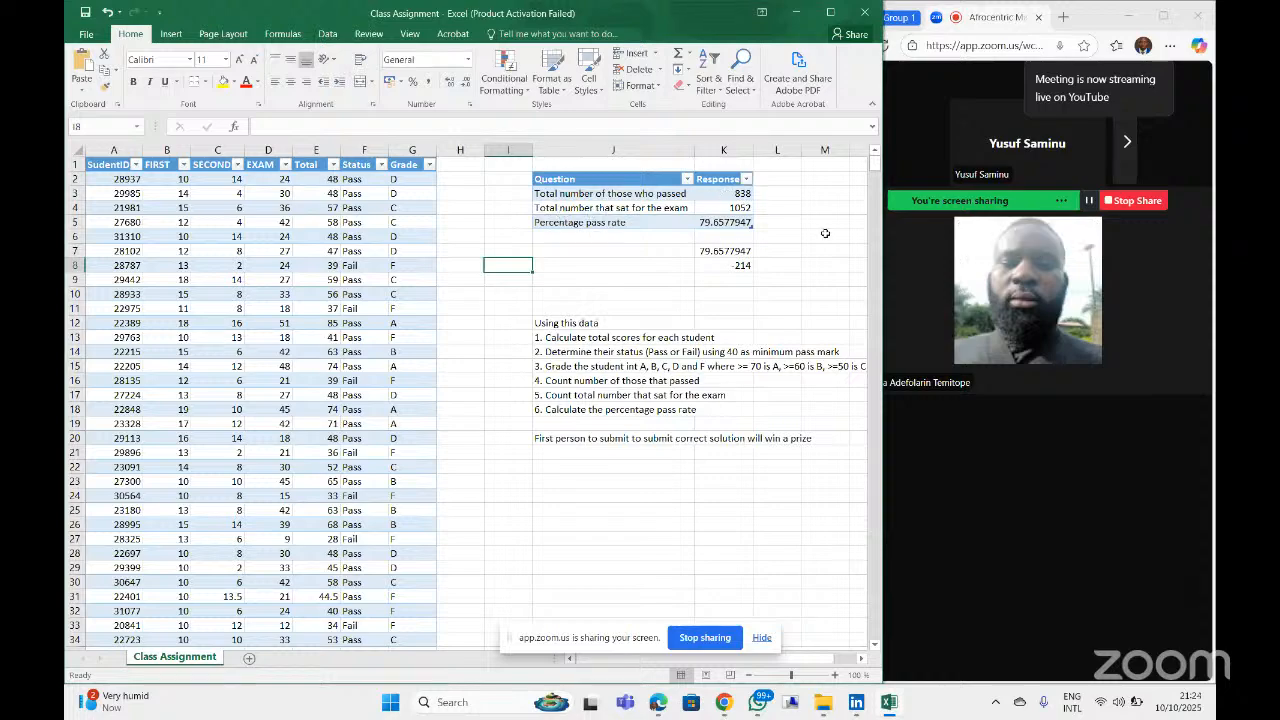
# Step: Check how far the SudentID entries extend from A2 down to the table's last row
pyautogui.click(124, 177)
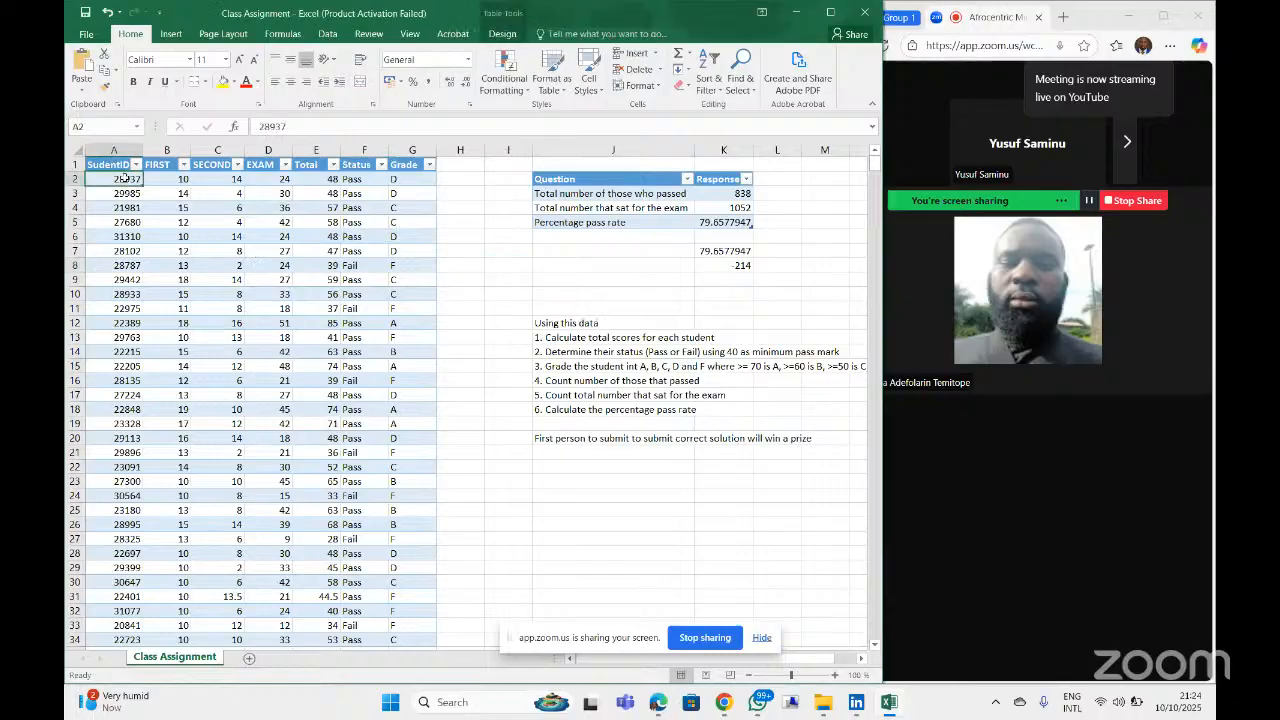
pyautogui.hotkey('ctrl', 'shift', 'Down')
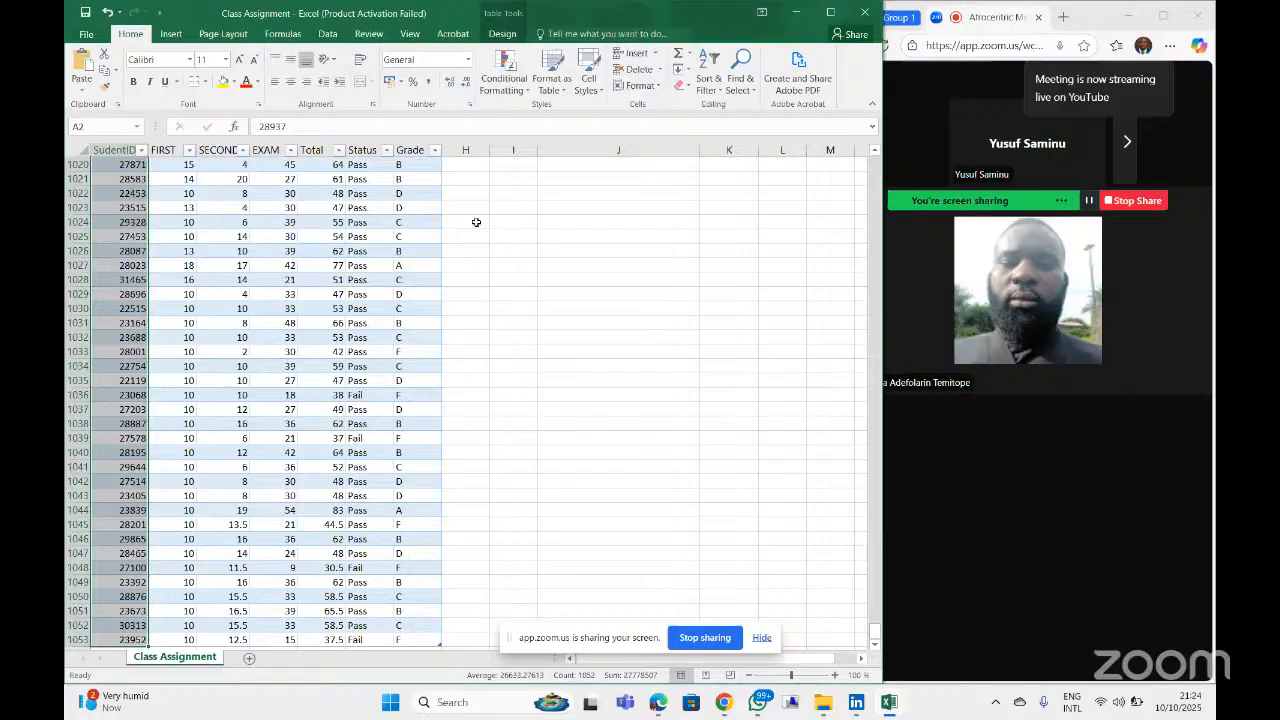
pyautogui.hotkey('ctrl', 'shift', 'Up')
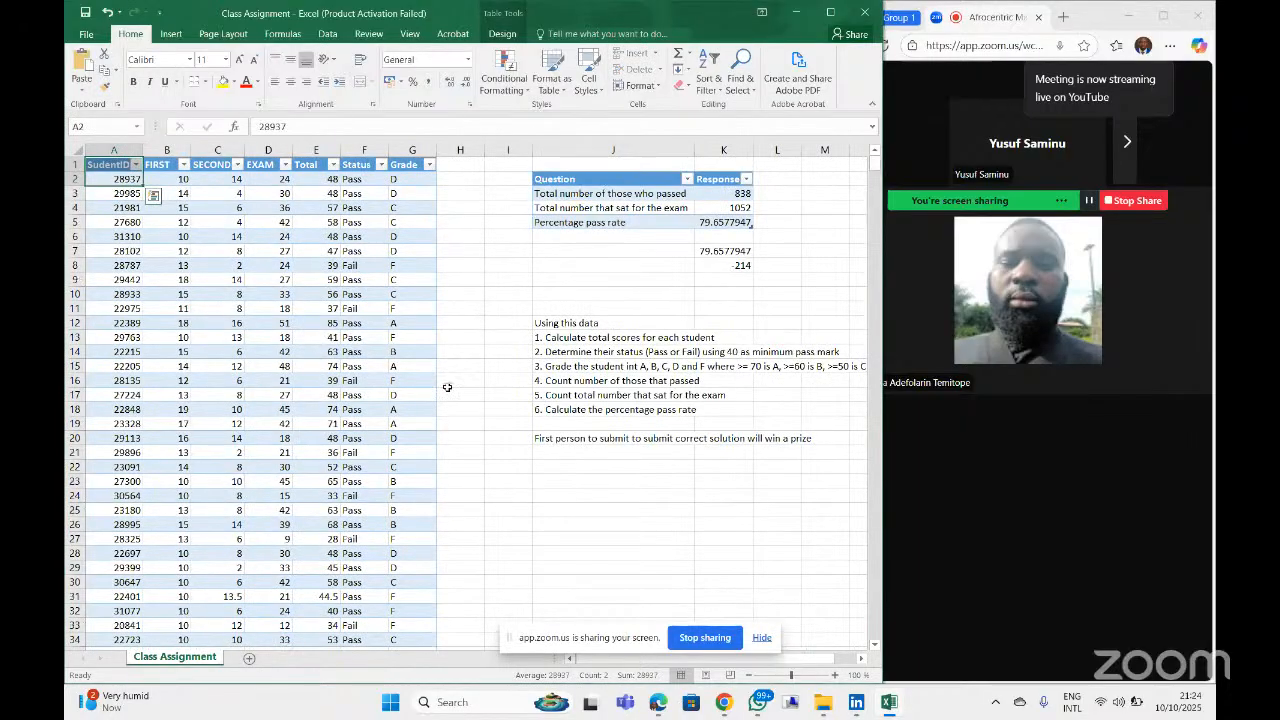
pyautogui.click(458, 366)
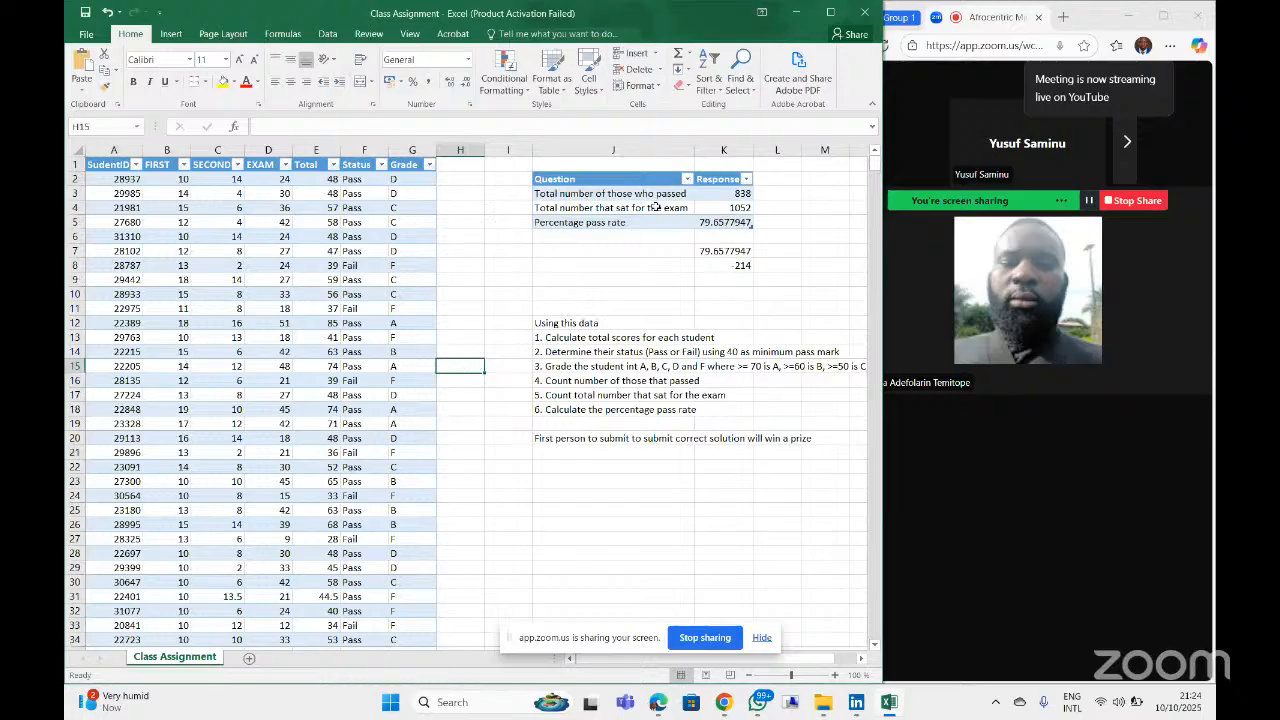
pyautogui.click(119, 179)
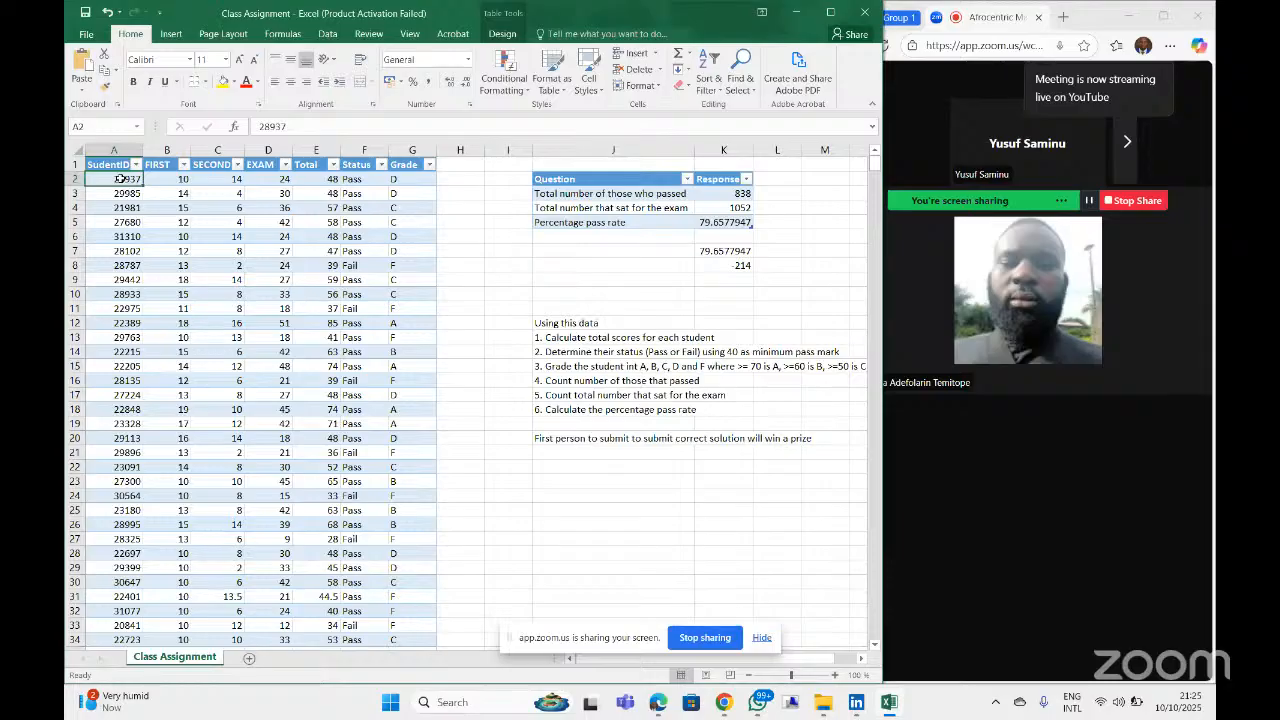
pyautogui.hotkey('ctrl', 'shift', 'Down')
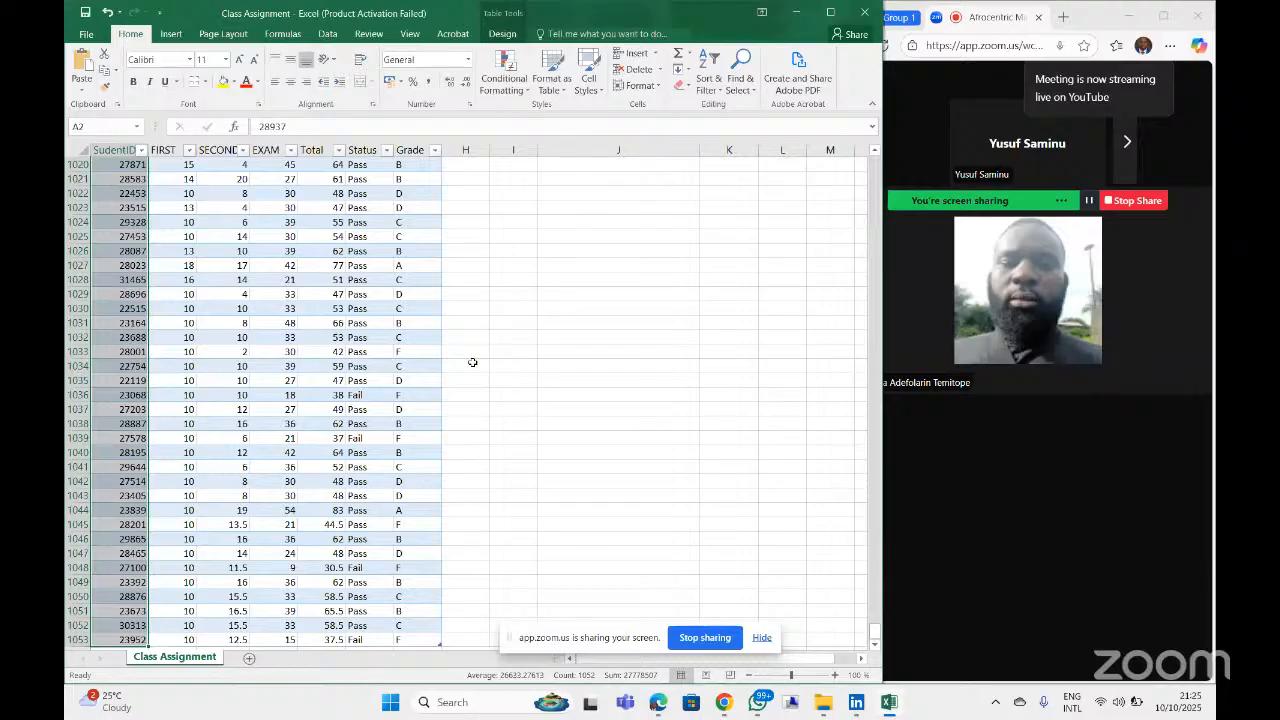
pyautogui.hotkey('ctrl', 'shift', 'Up')
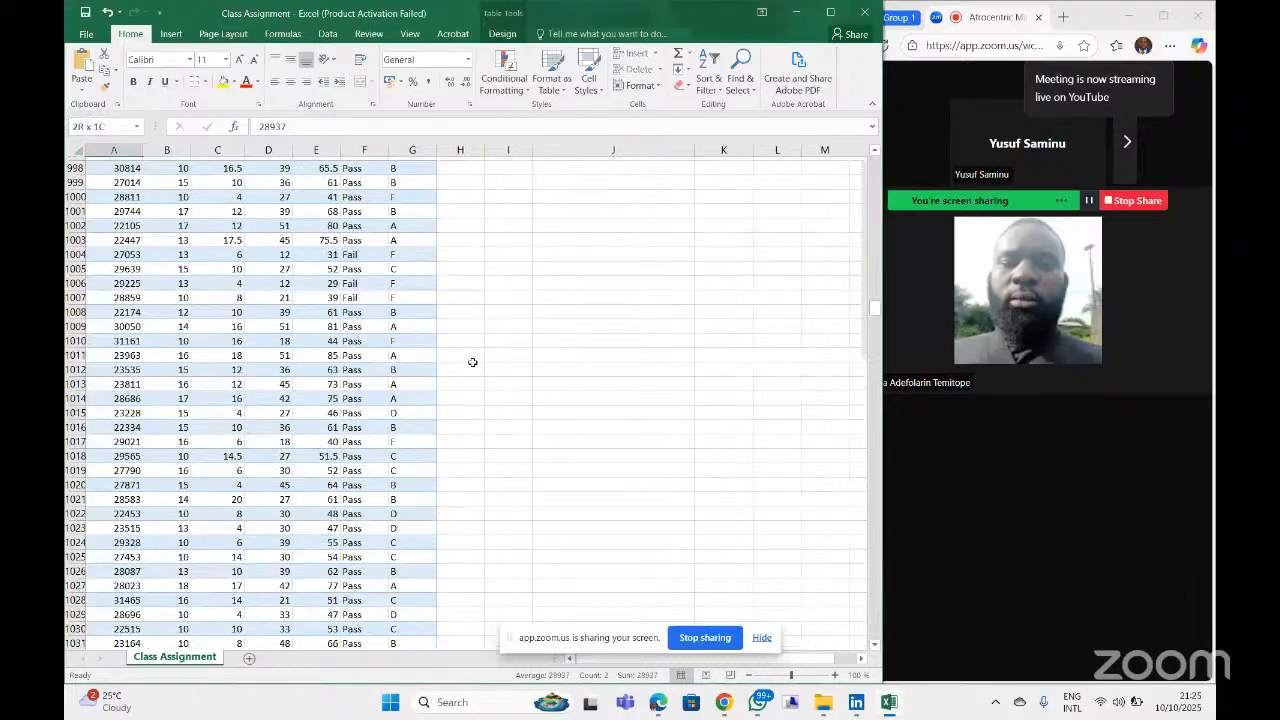
# Step: Replace the total that sat for the exam in K4 with the formula =COUNT(A2:A1053)
pyautogui.click(722, 208)
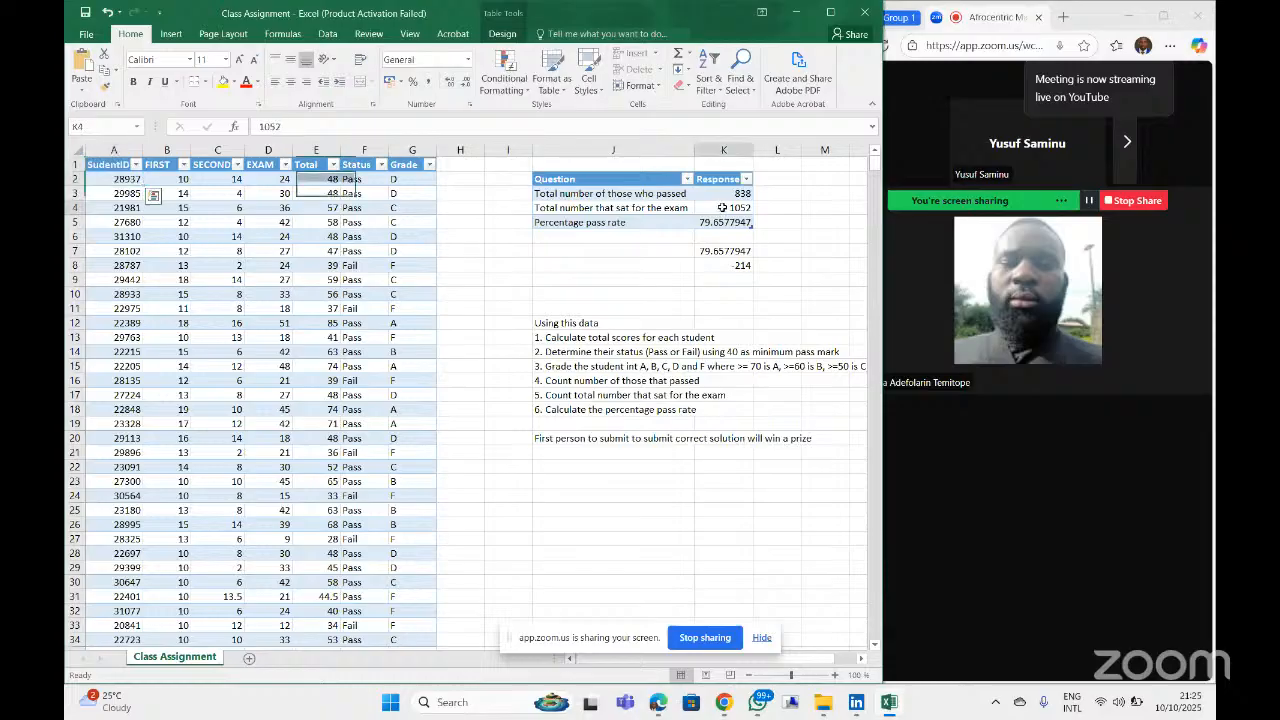
pyautogui.write('=')
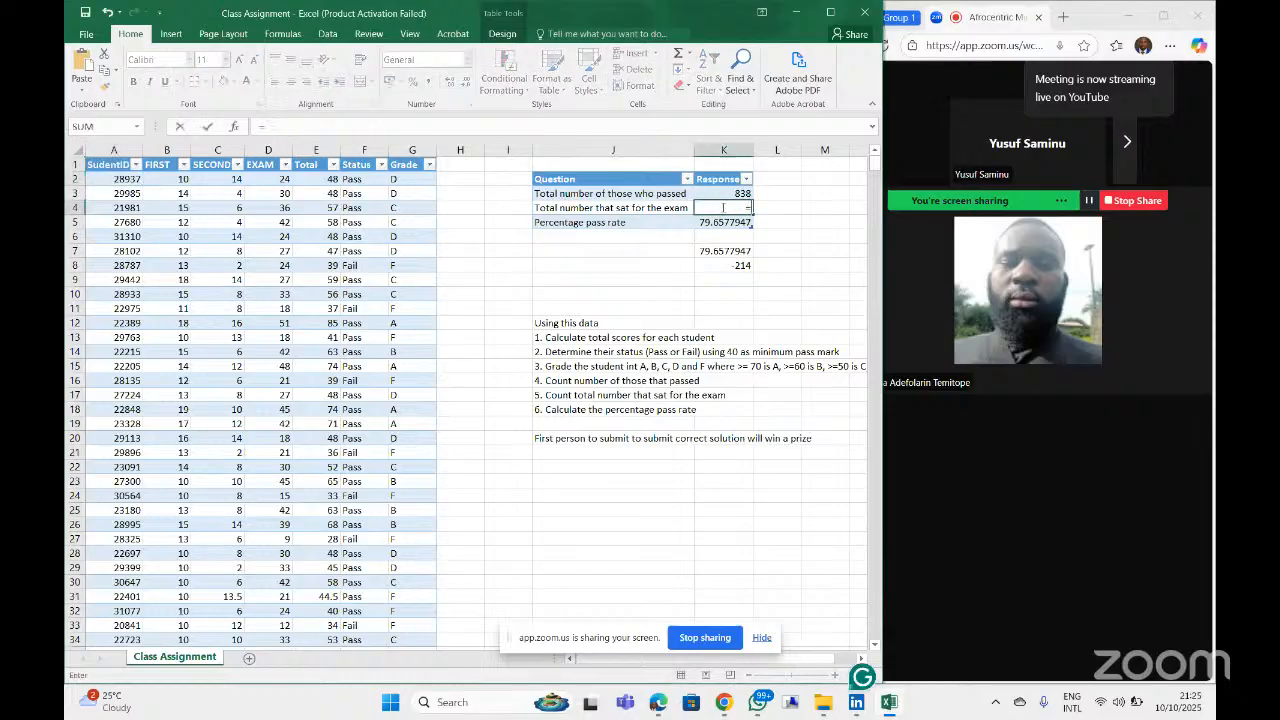
pyautogui.write('co')
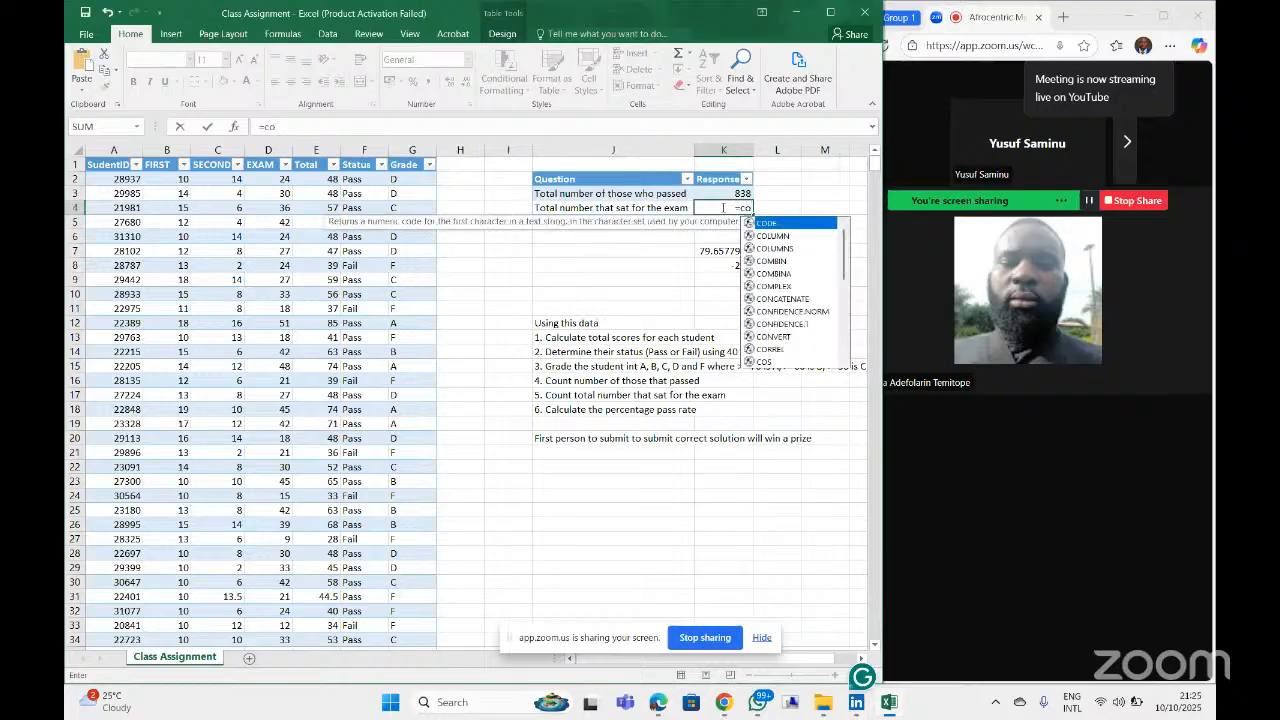
pyautogui.write('u')
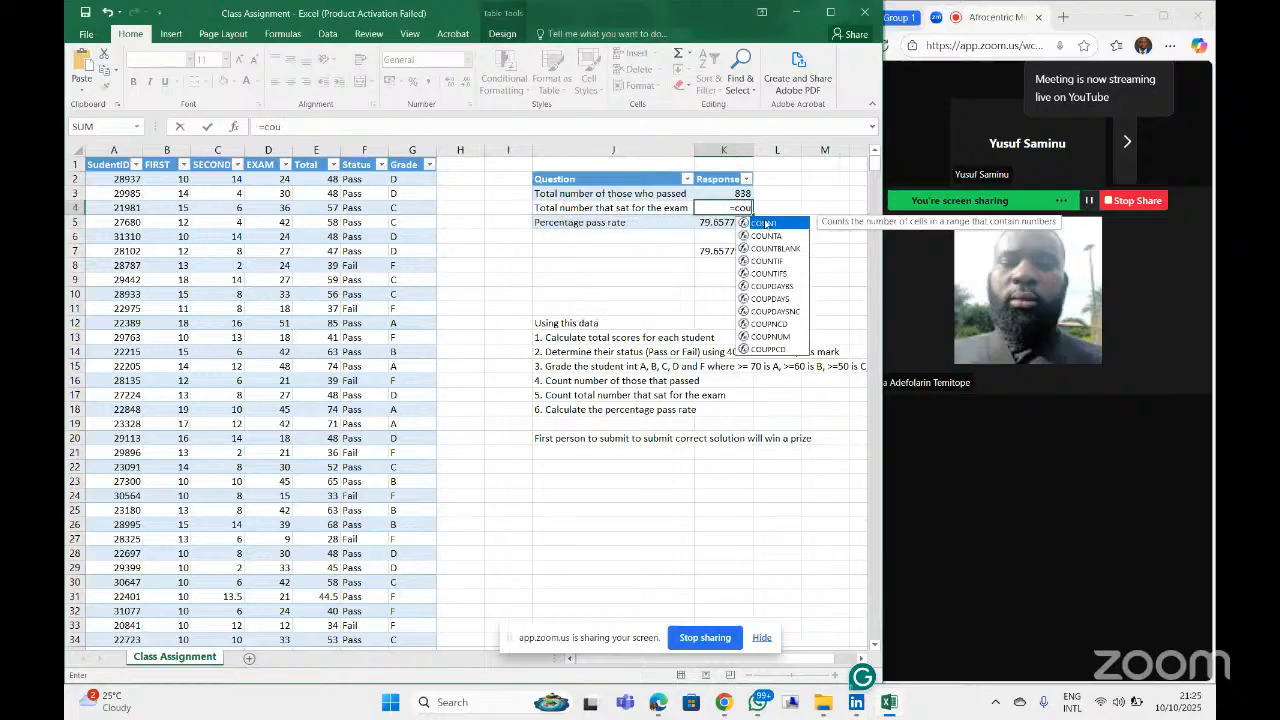
pyautogui.doubleClick(767, 224)
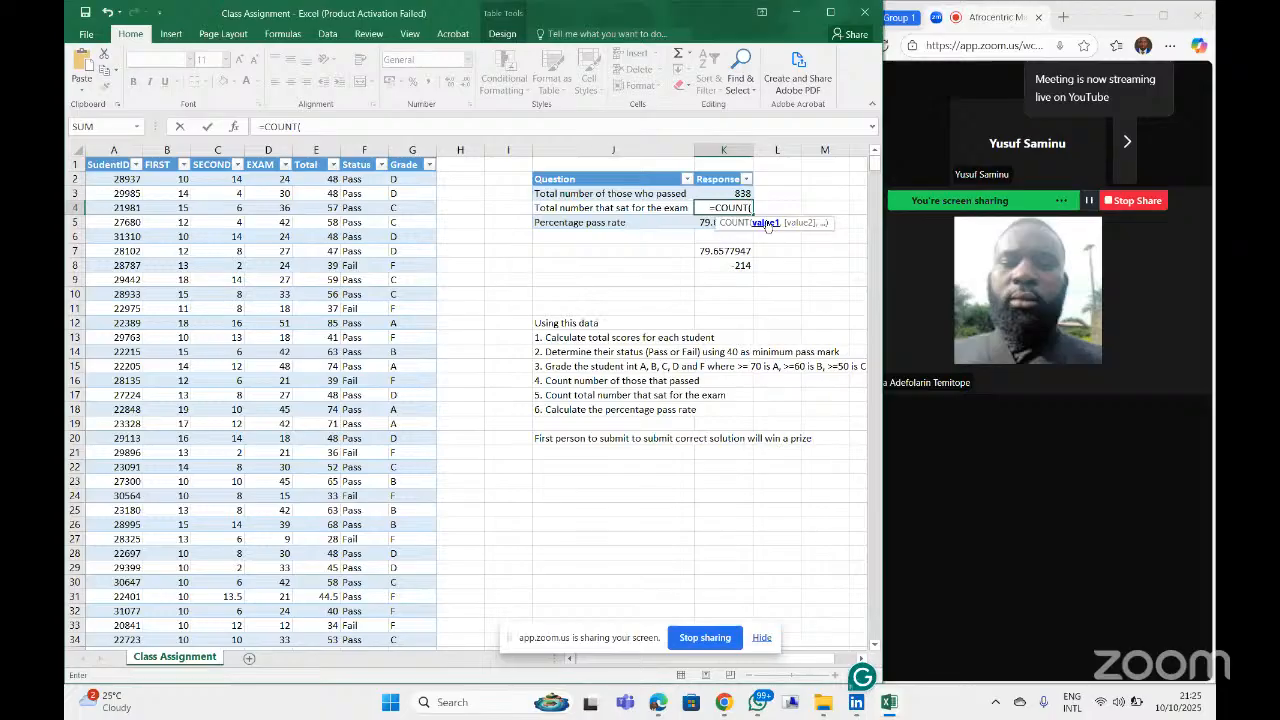
pyautogui.write('a')
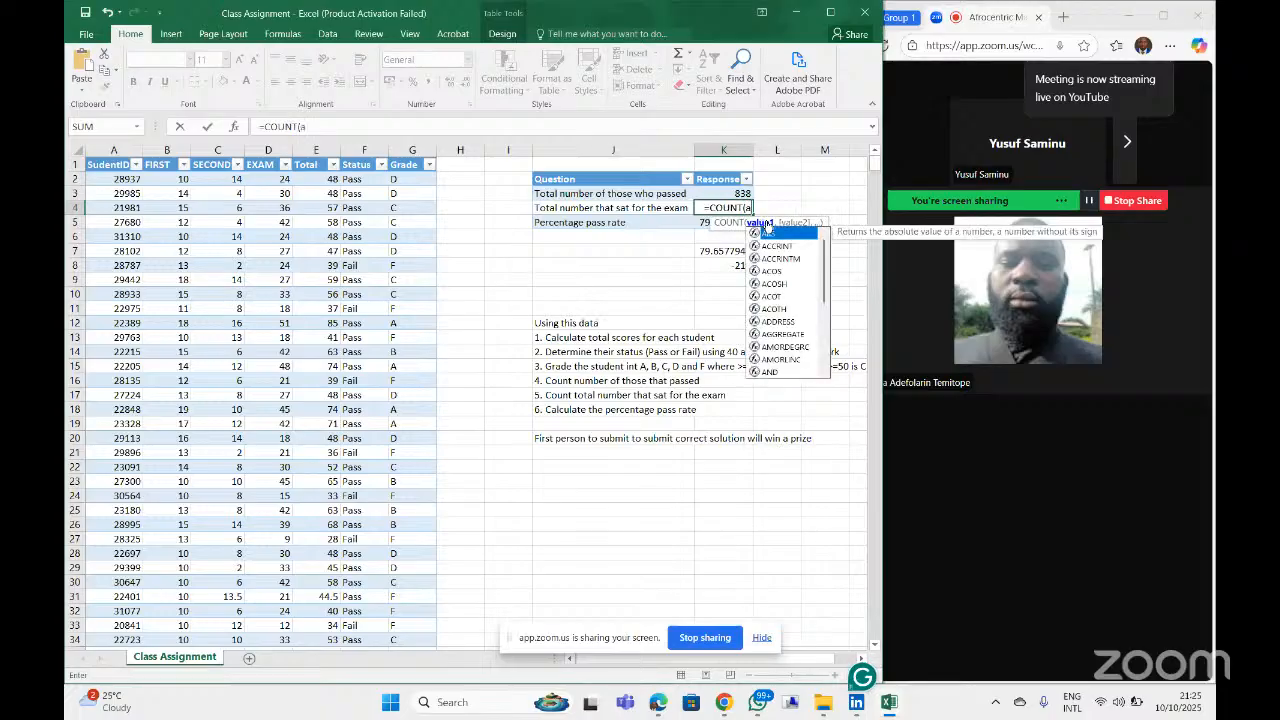
pyautogui.write('2')
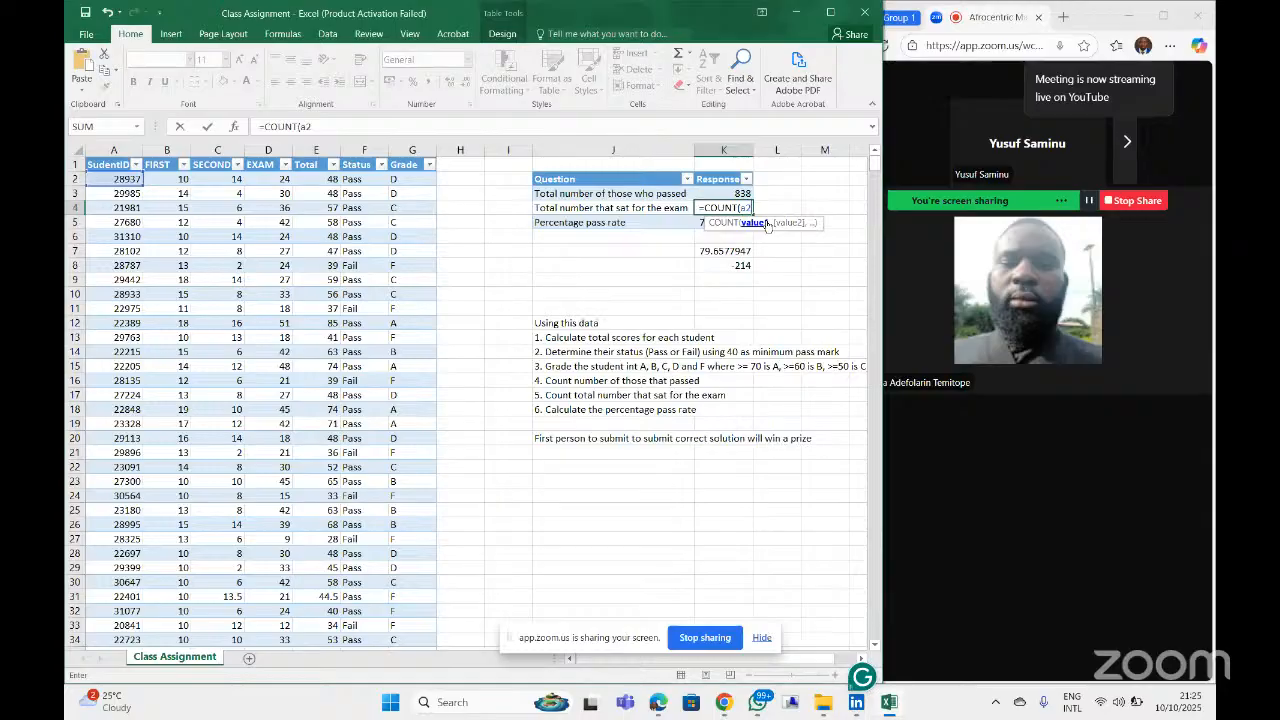
pyautogui.write(':a1')
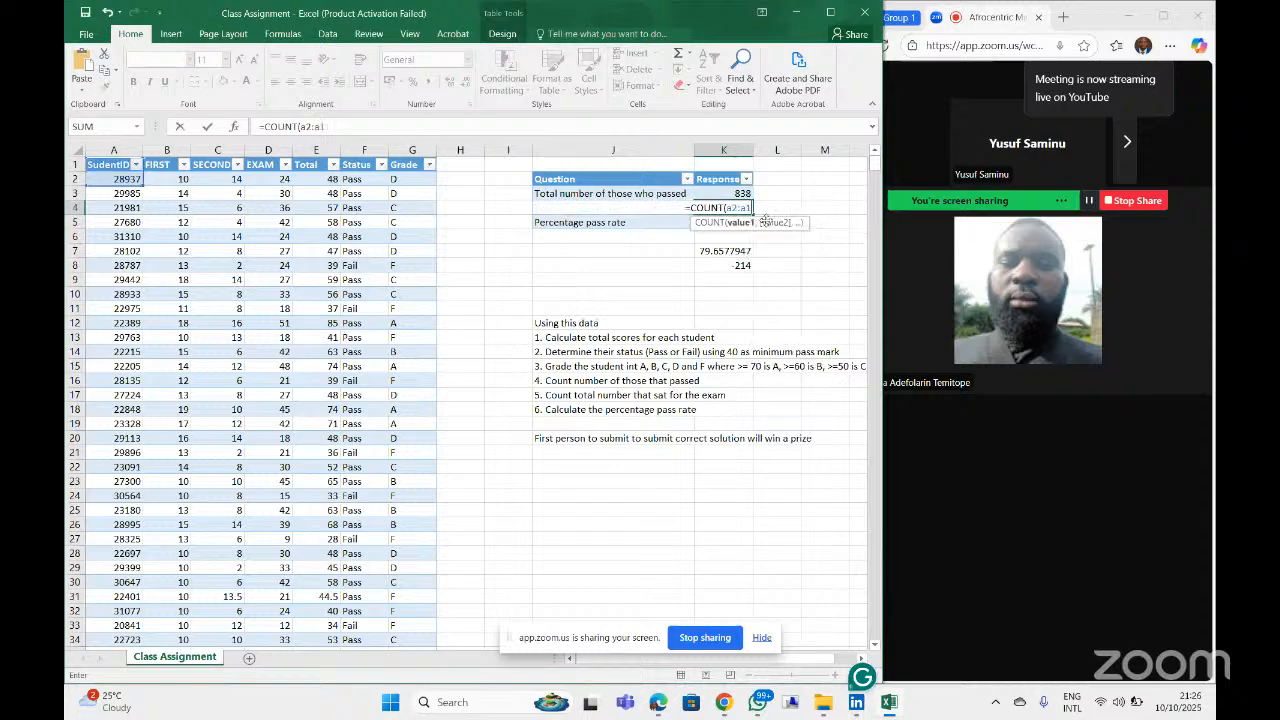
pyautogui.write('0')
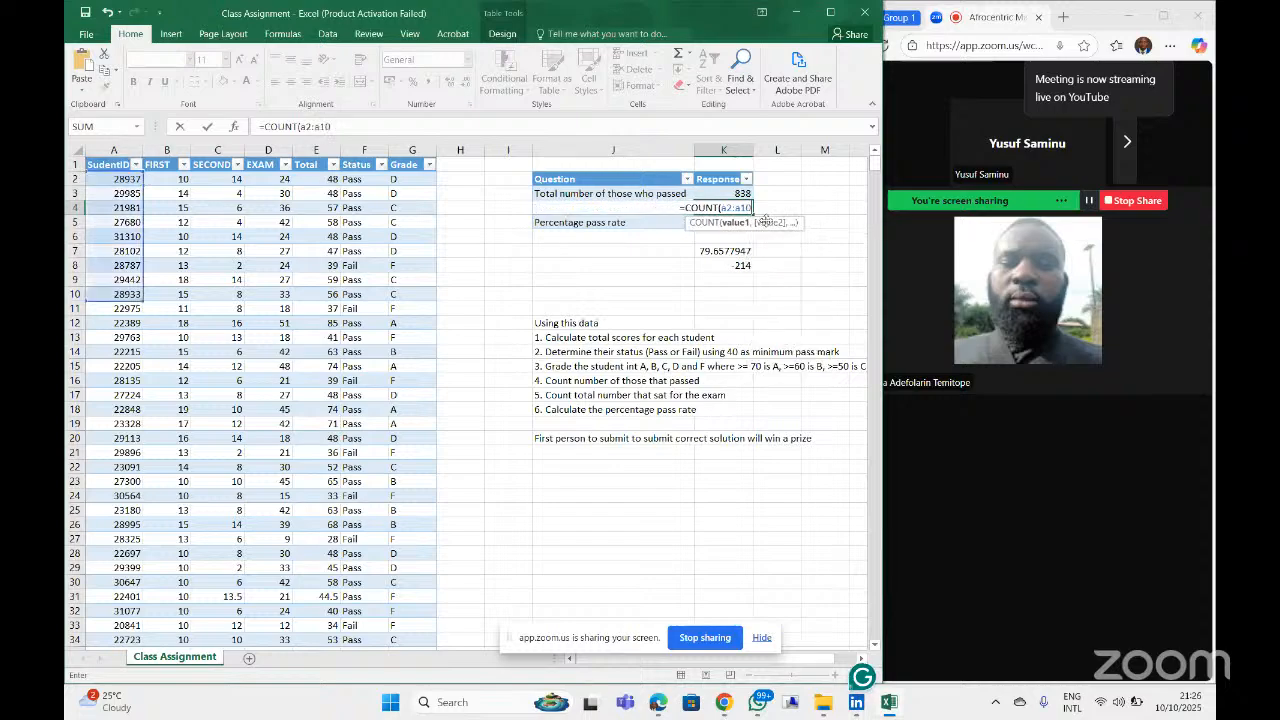
pyautogui.write('53')
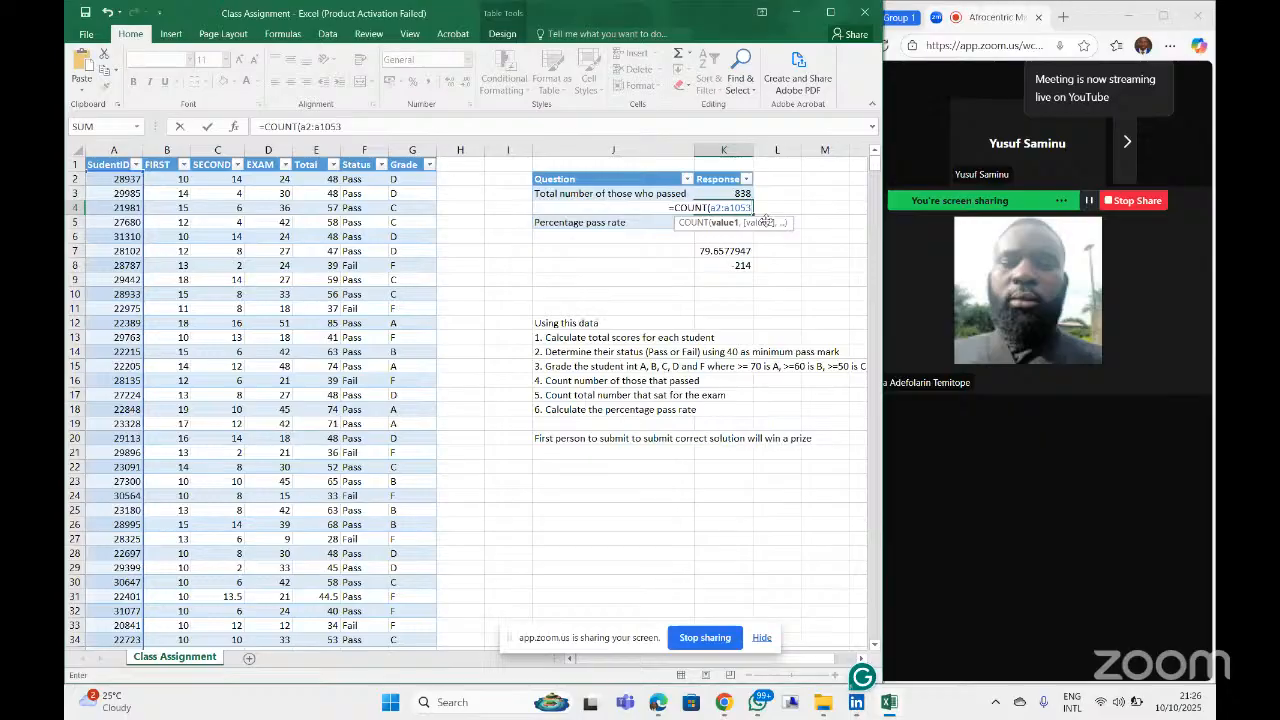
pyautogui.hotkey('ctrl', 'Return')
pyautogui.press('Return')
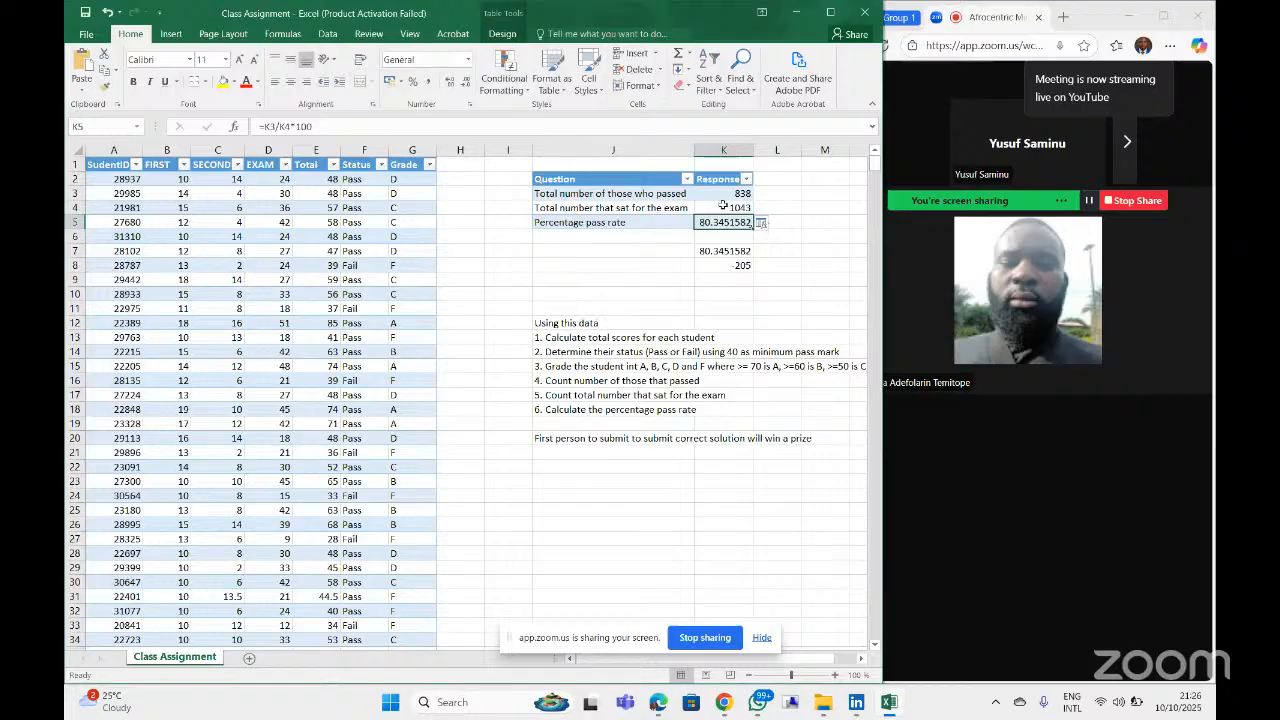
pyautogui.click(725, 207)
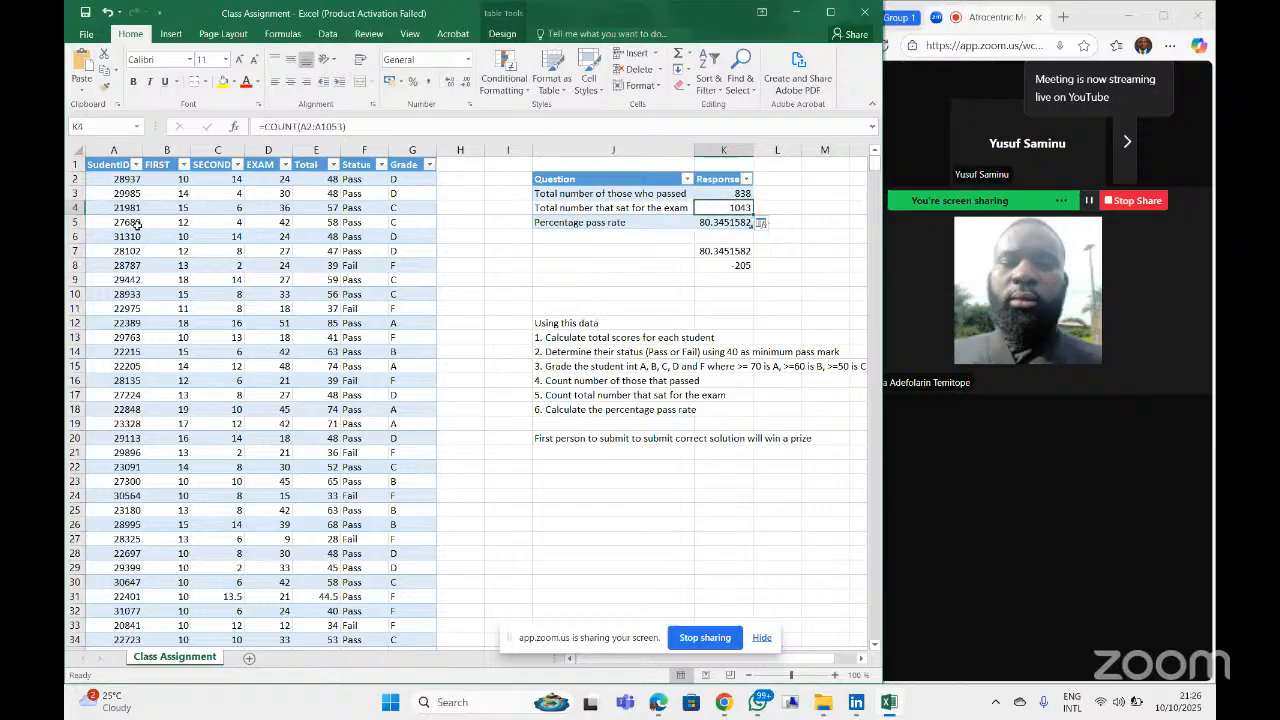
# Step: Look through the SudentID filter values down to the end of the list for entries that are not plain numbers
pyautogui.click(136, 165)
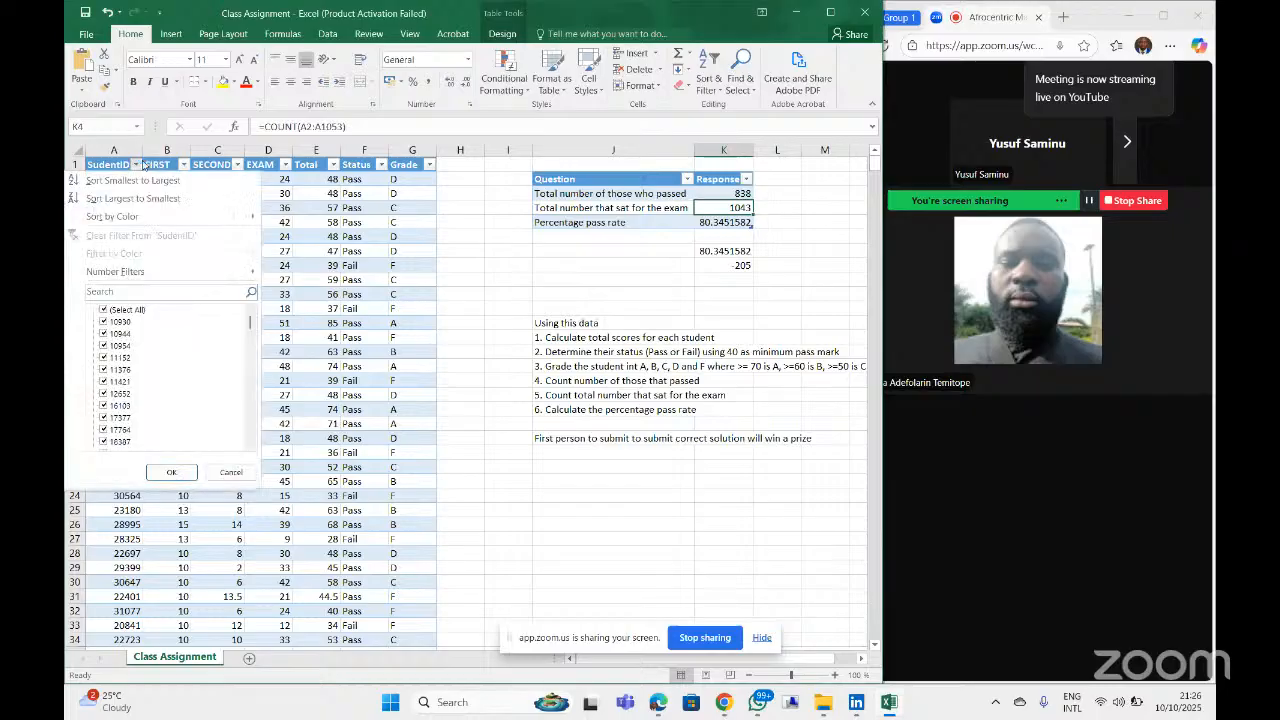
pyautogui.scroll(-1, 147, 402)
pyautogui.scroll(-10, 147, 402)
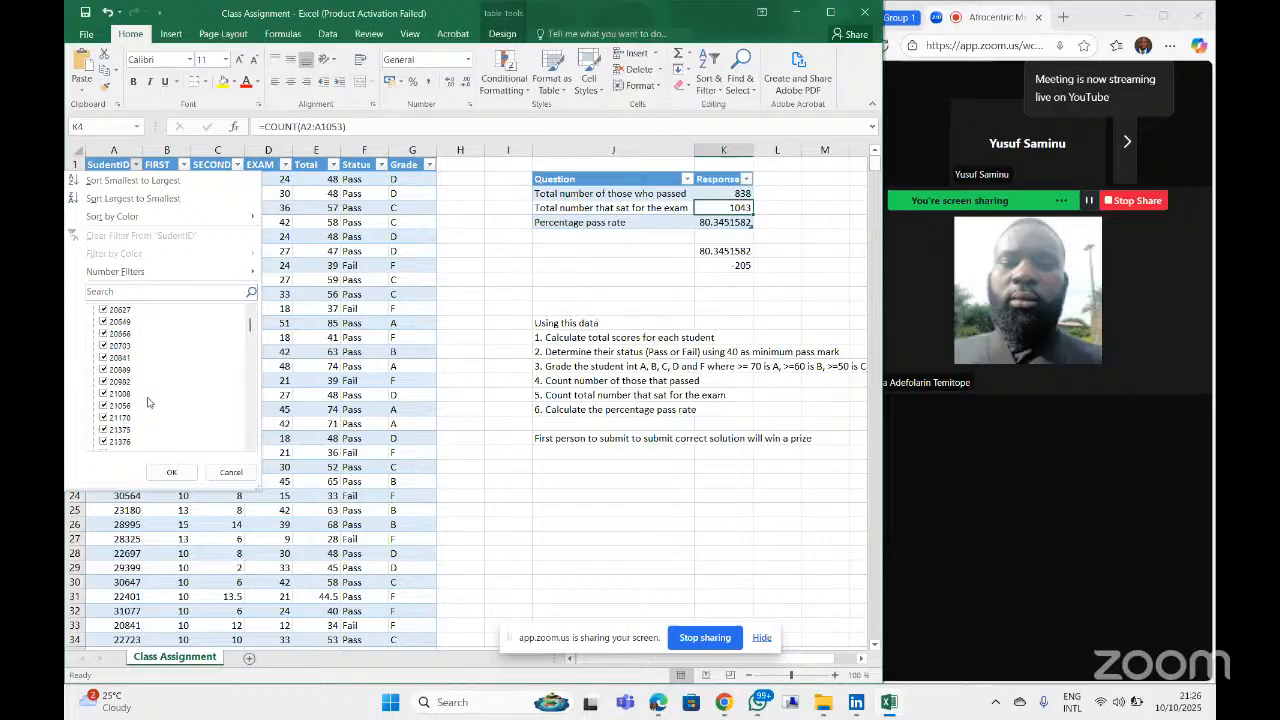
pyautogui.scroll(-8, 147, 402)
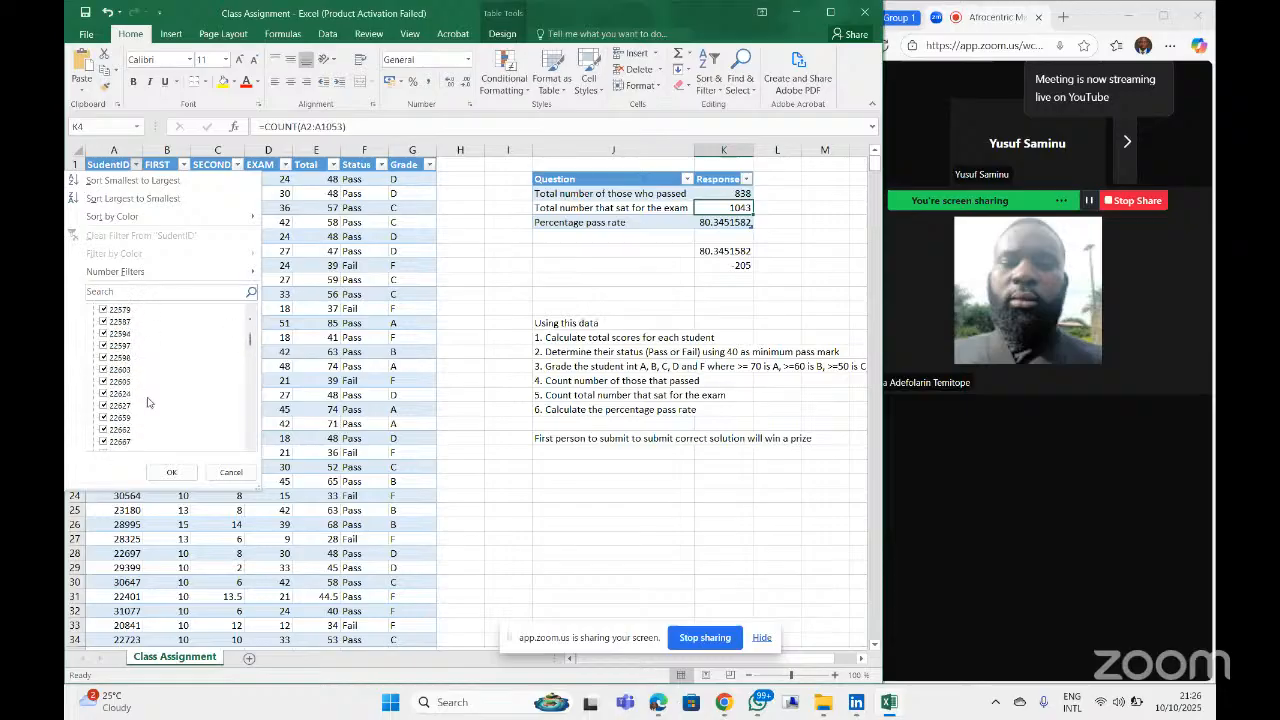
pyautogui.scroll(-10, 147, 402)
pyautogui.scroll(-10, 147, 402)
pyautogui.scroll(-8, 147, 402)
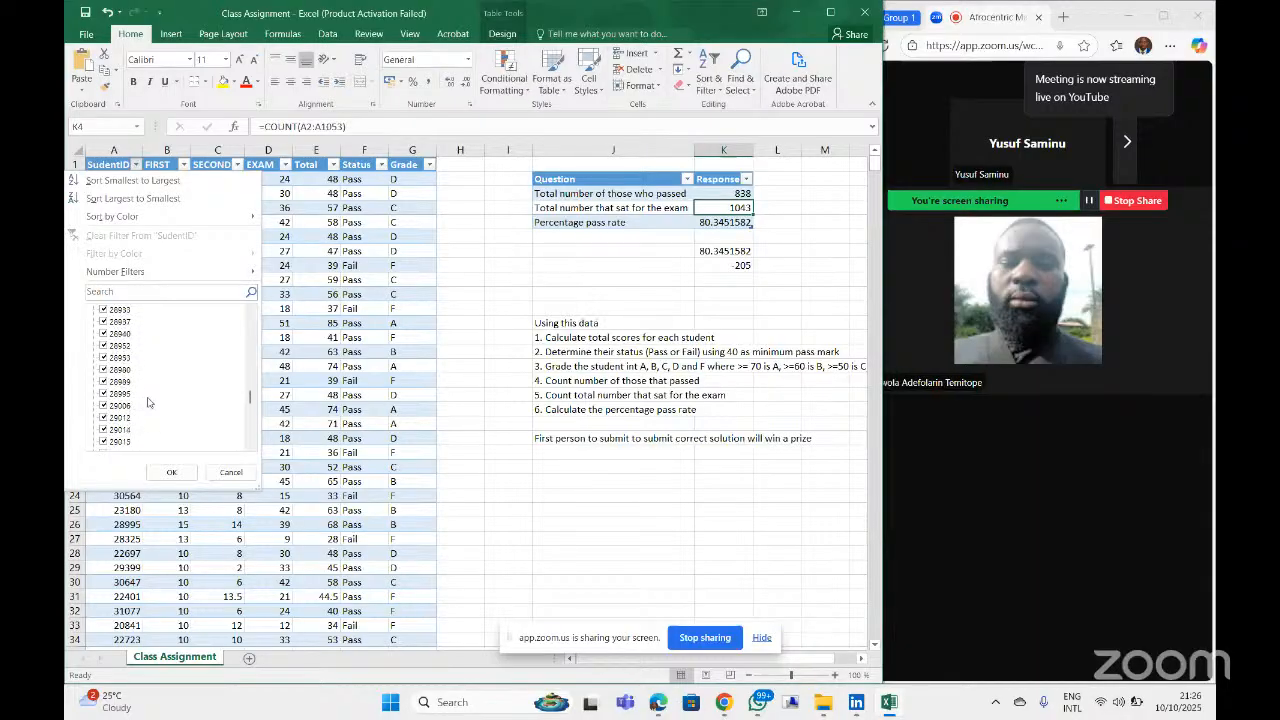
pyautogui.moveTo(250, 398); pyautogui.dragTo(248, 450)
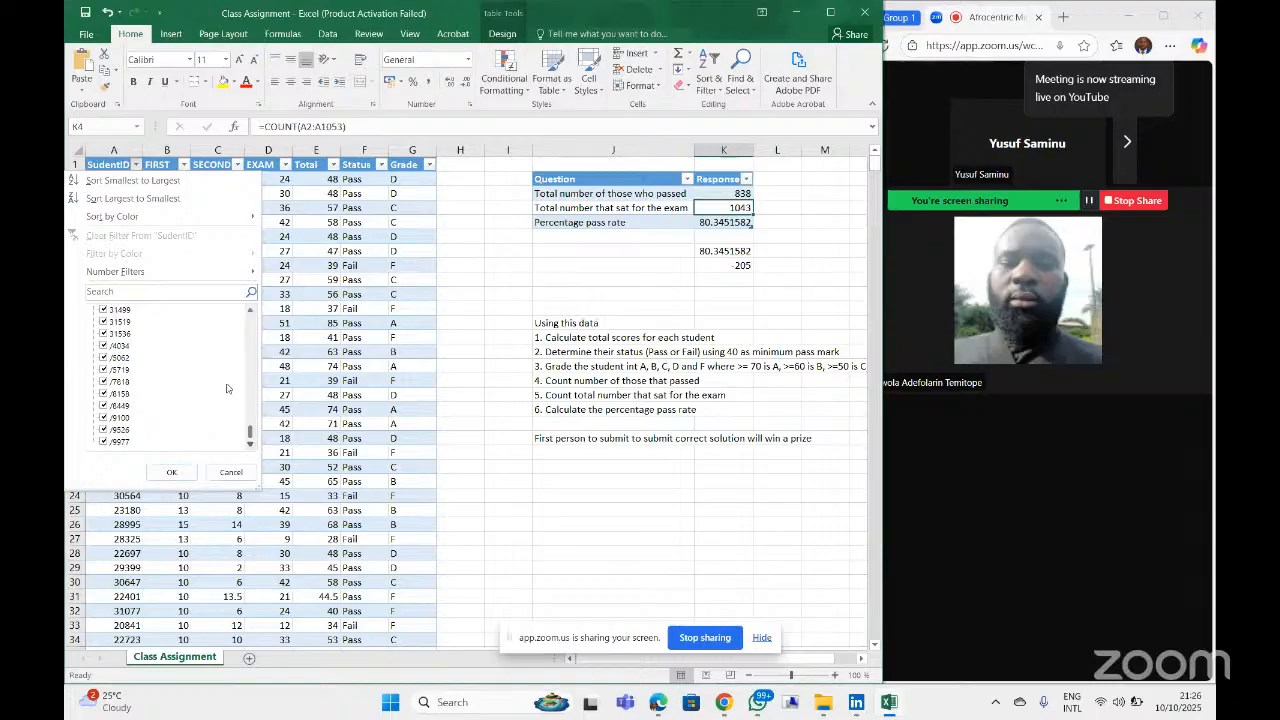
# Step: Filter the SudentID column to show only the nine IDs that begin with a slash
pyautogui.moveTo(252, 432); pyautogui.dragTo(238, 300)
pyautogui.click(103, 310)
pyautogui.moveTo(250, 330); pyautogui.dragTo(249, 436)
pyautogui.click(104, 346)
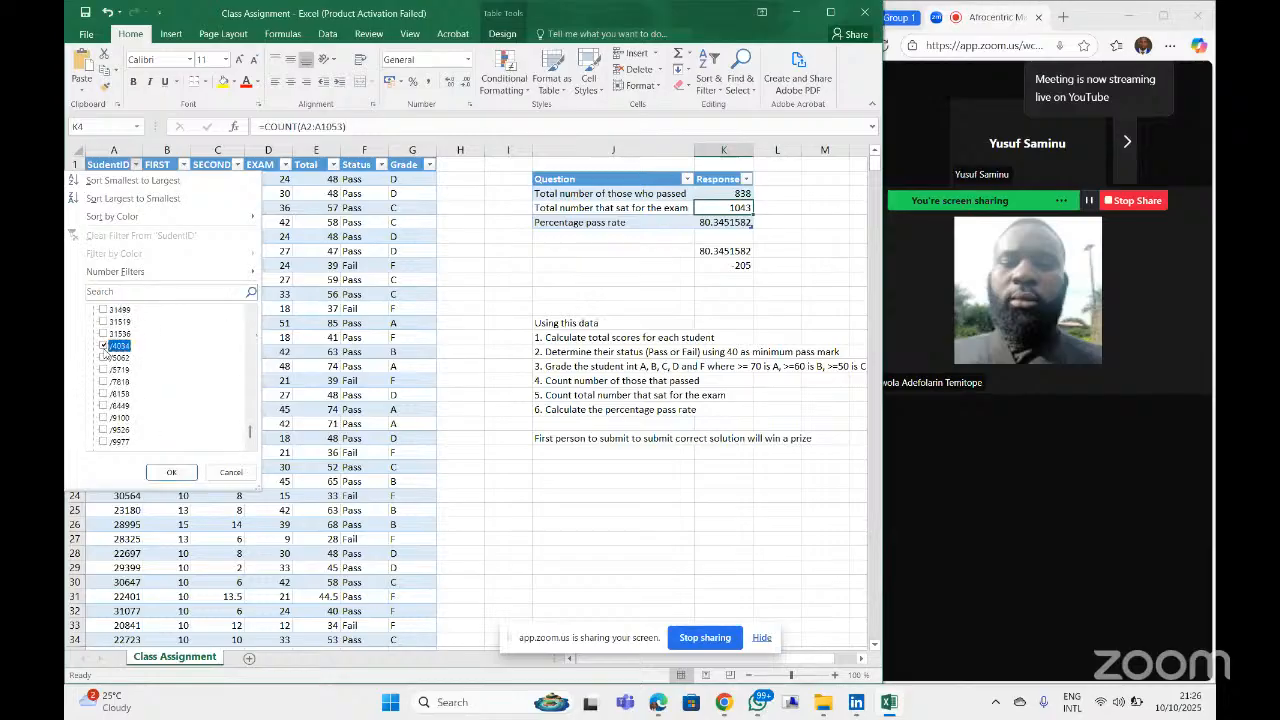
pyautogui.click(104, 358)
pyautogui.click(104, 370)
pyautogui.click(105, 382)
pyautogui.click(105, 394)
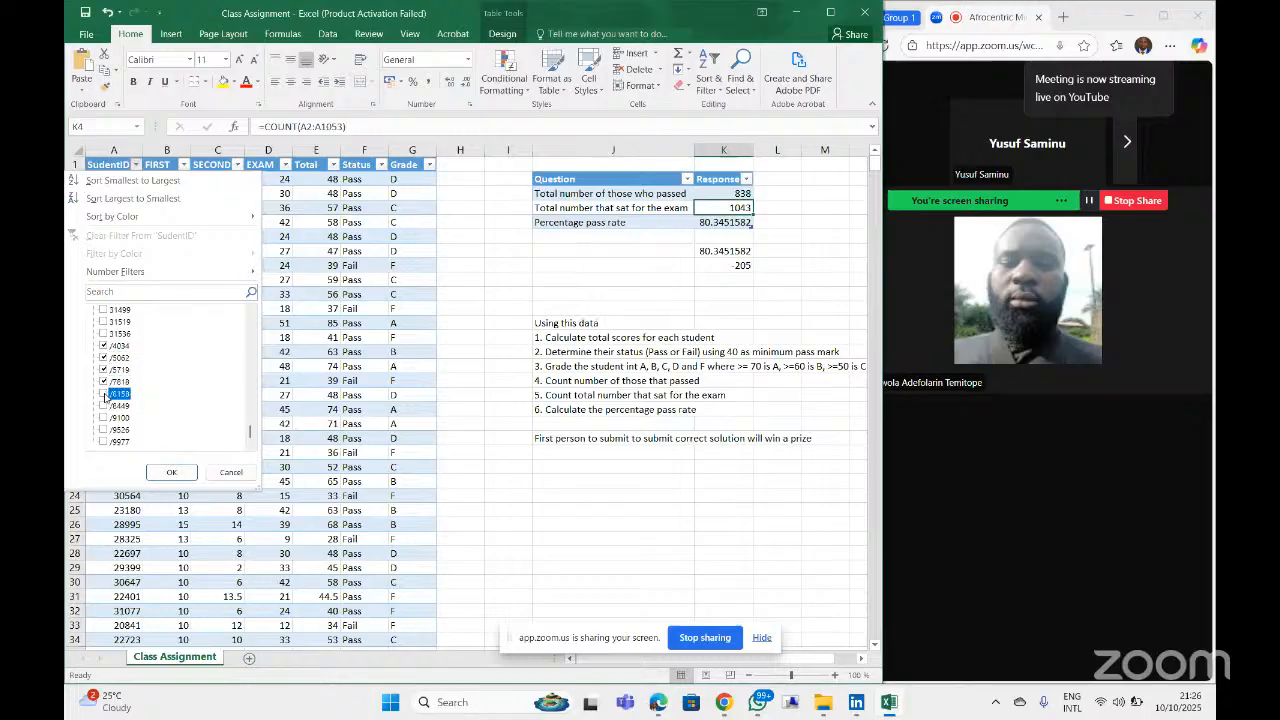
pyautogui.click(105, 405)
pyautogui.click(104, 418)
pyautogui.click(104, 430)
pyautogui.click(104, 442)
pyautogui.click(166, 472)
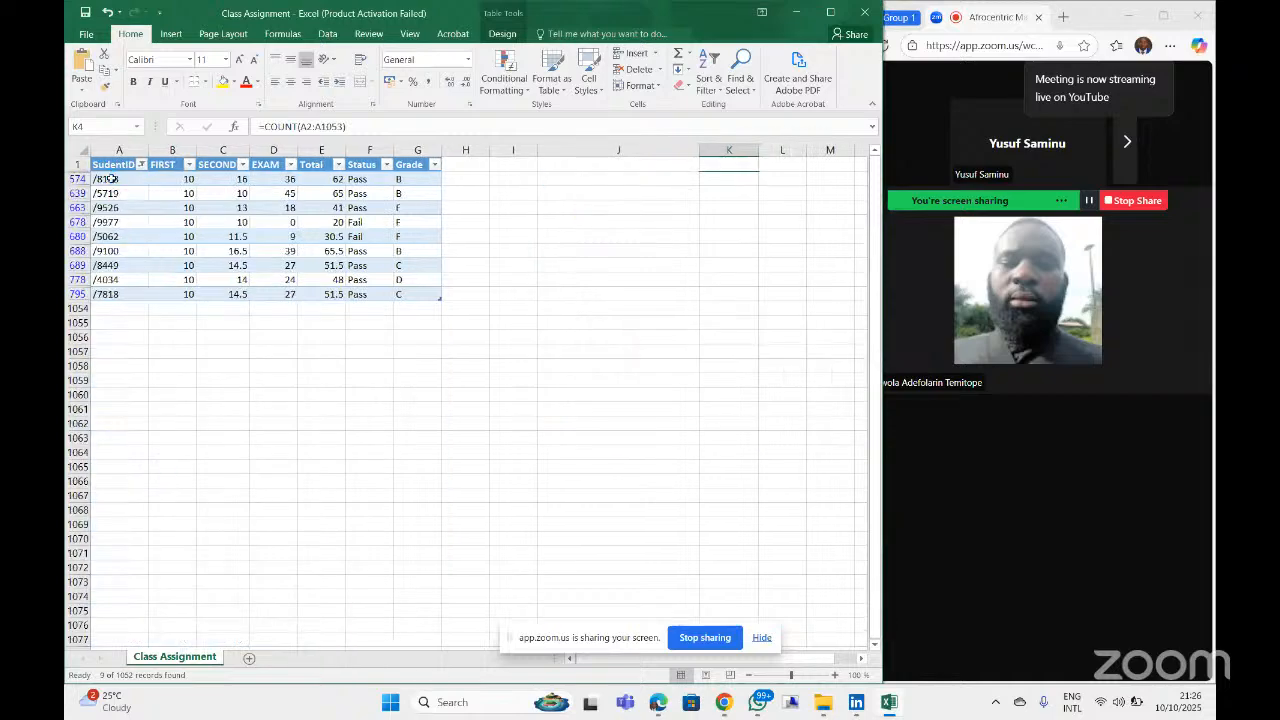
# Step: Remove the leading slash from the student IDs in A574, A639 and A663
pyautogui.click(111, 179)
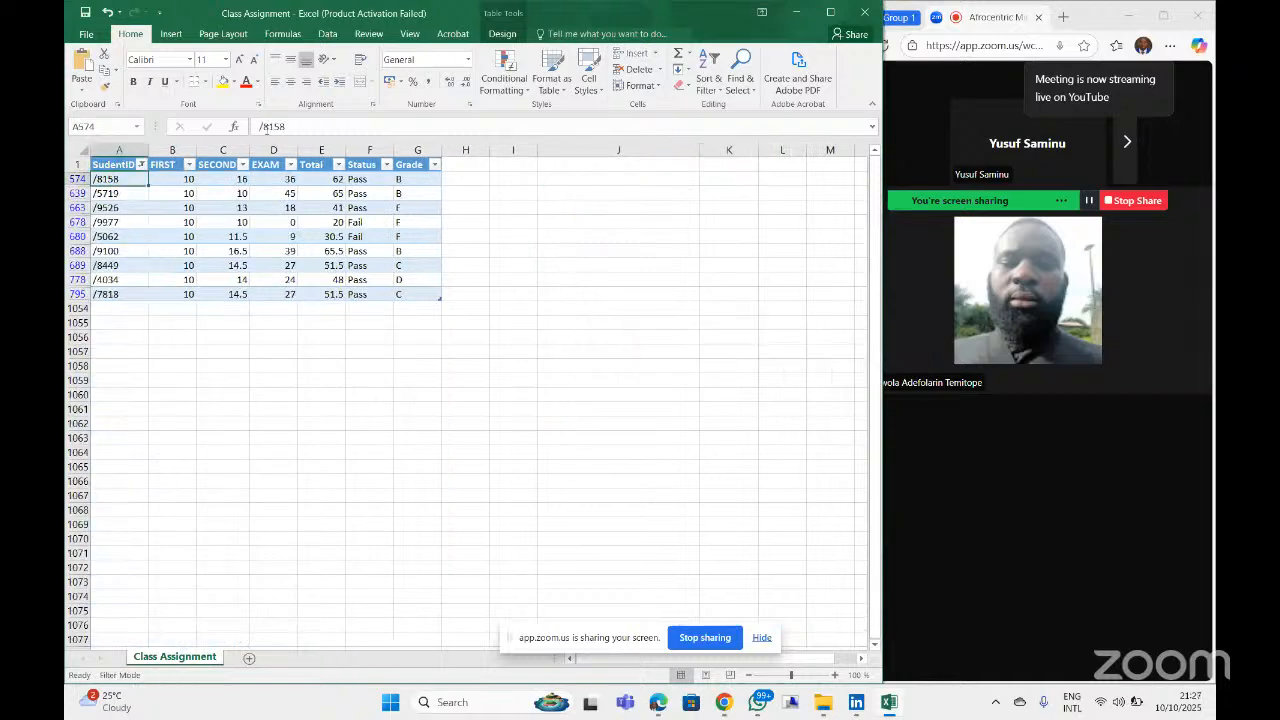
pyautogui.click(262, 127)
pyautogui.press('BackSpace')
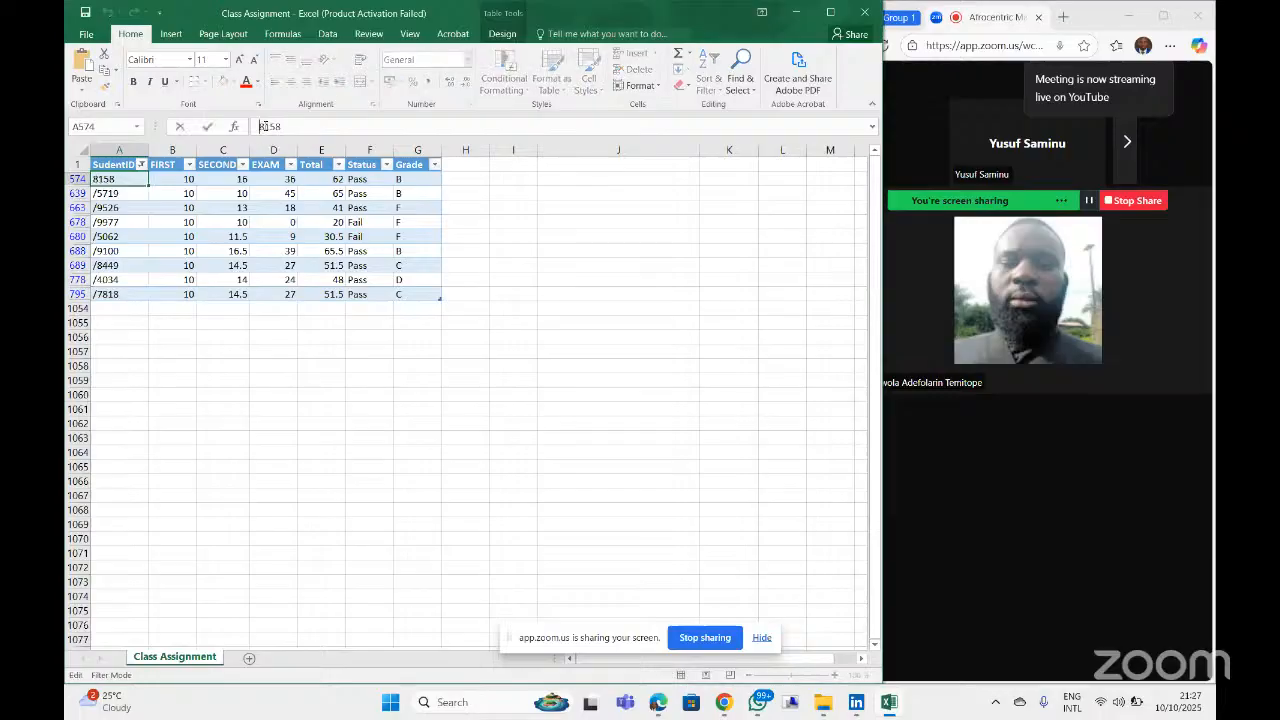
pyautogui.press('Return')
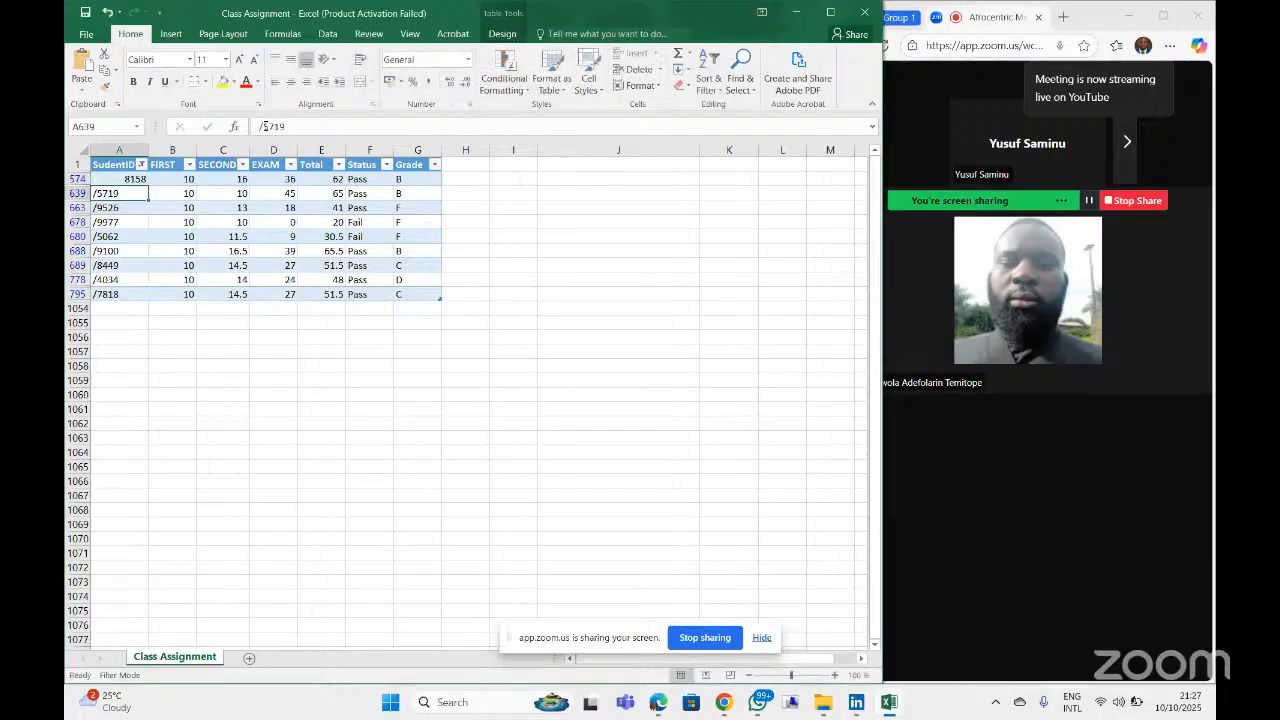
pyautogui.click(263, 127)
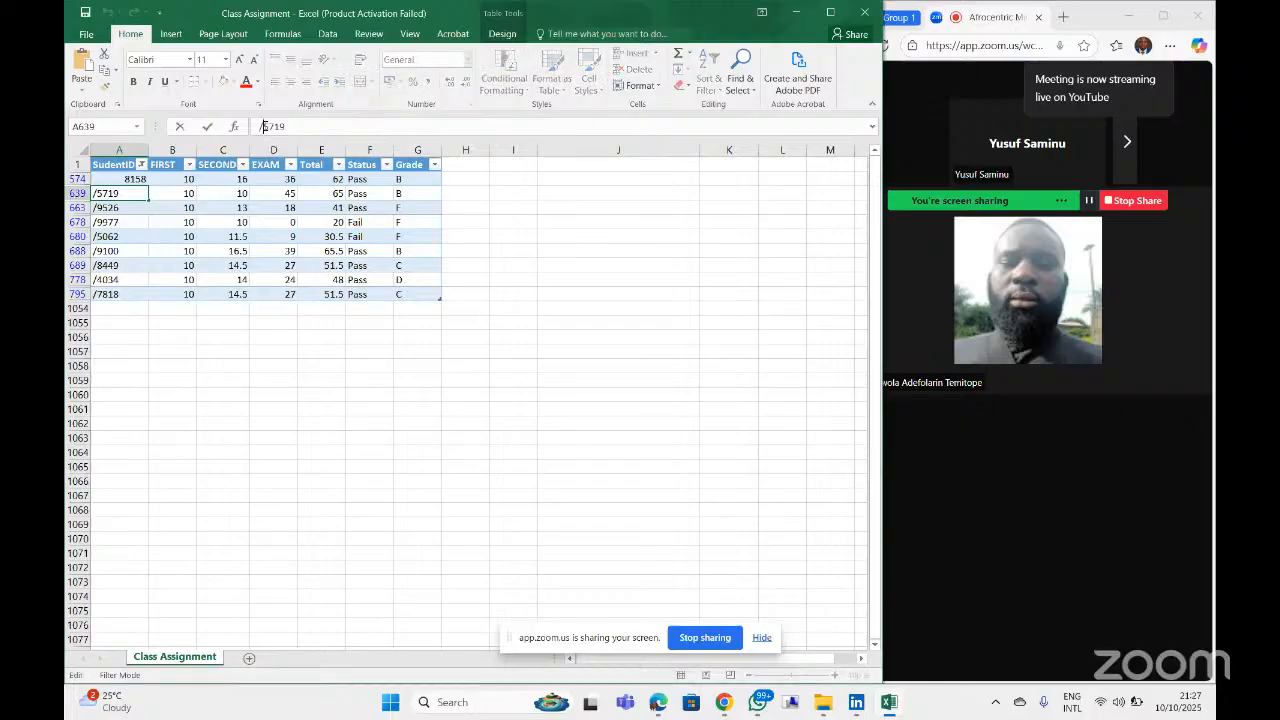
pyautogui.press('BackSpace')
pyautogui.press('Return')
pyautogui.click(263, 127)
pyautogui.press('BackSpace')
pyautogui.press('Return')
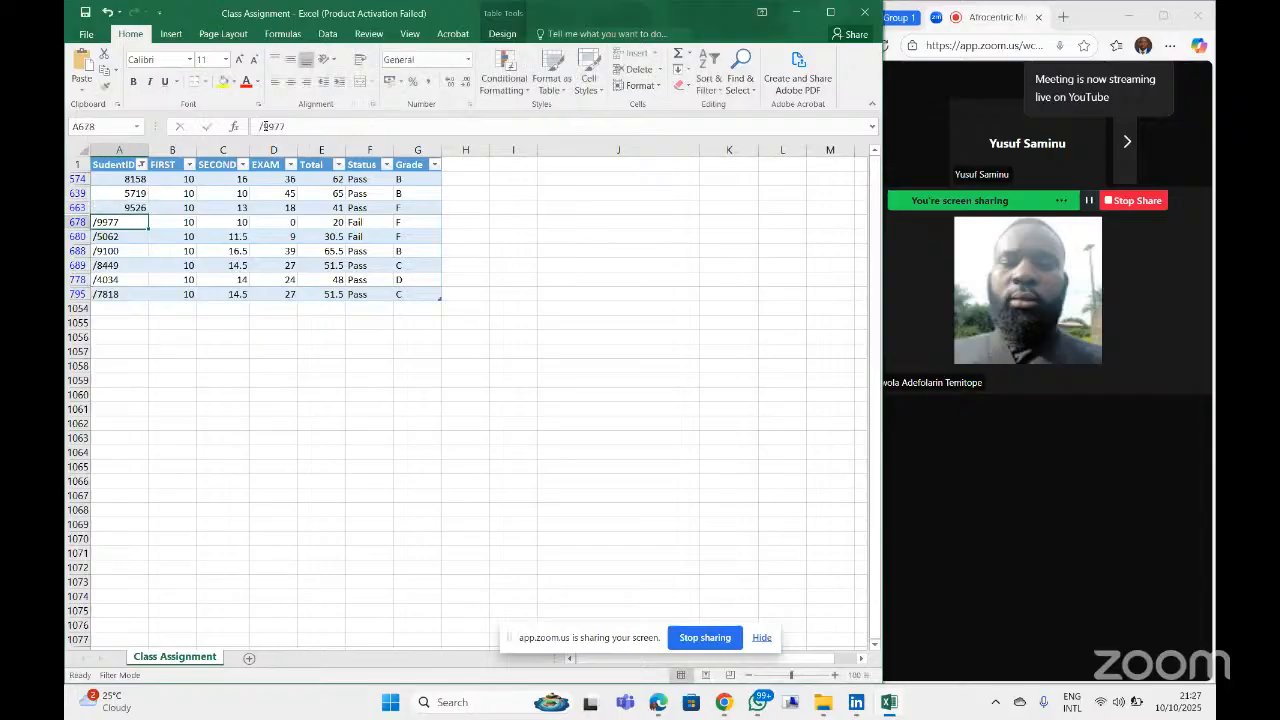
# Step: Remove the leading slash from the student IDs in A678, A680 and A688
pyautogui.click(262, 127)
pyautogui.press('BackSpace')
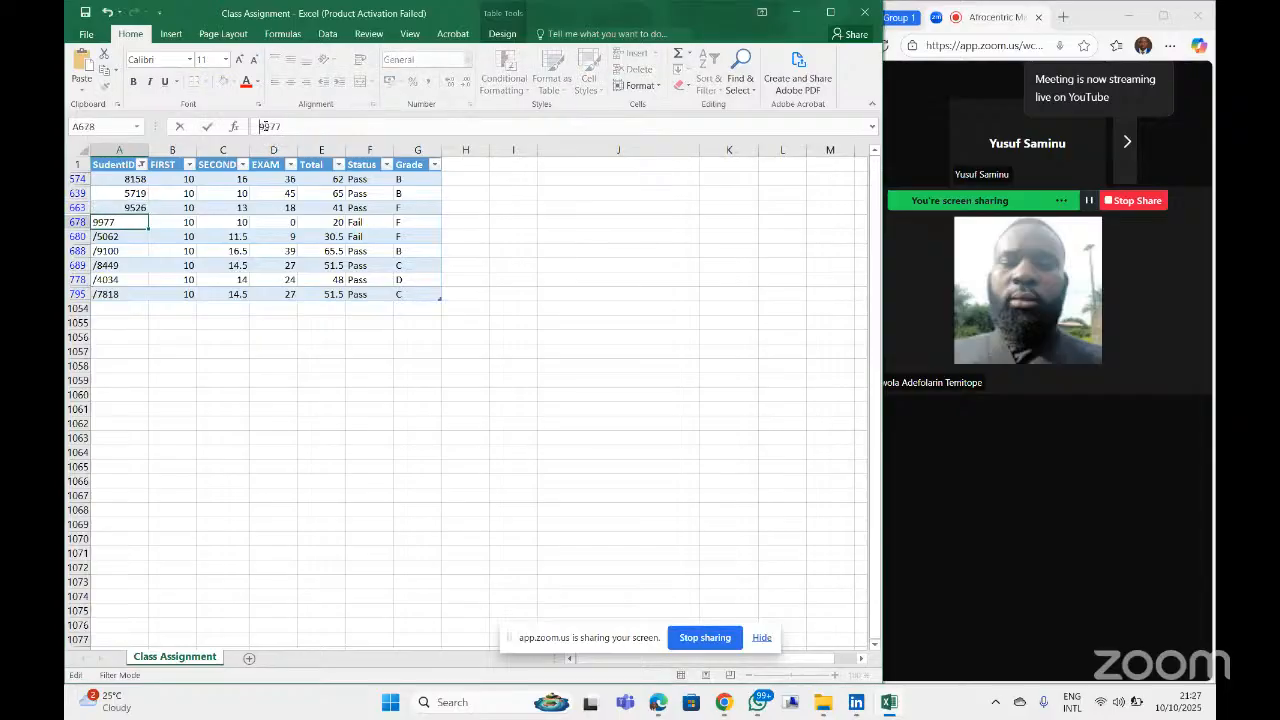
pyautogui.press('Return')
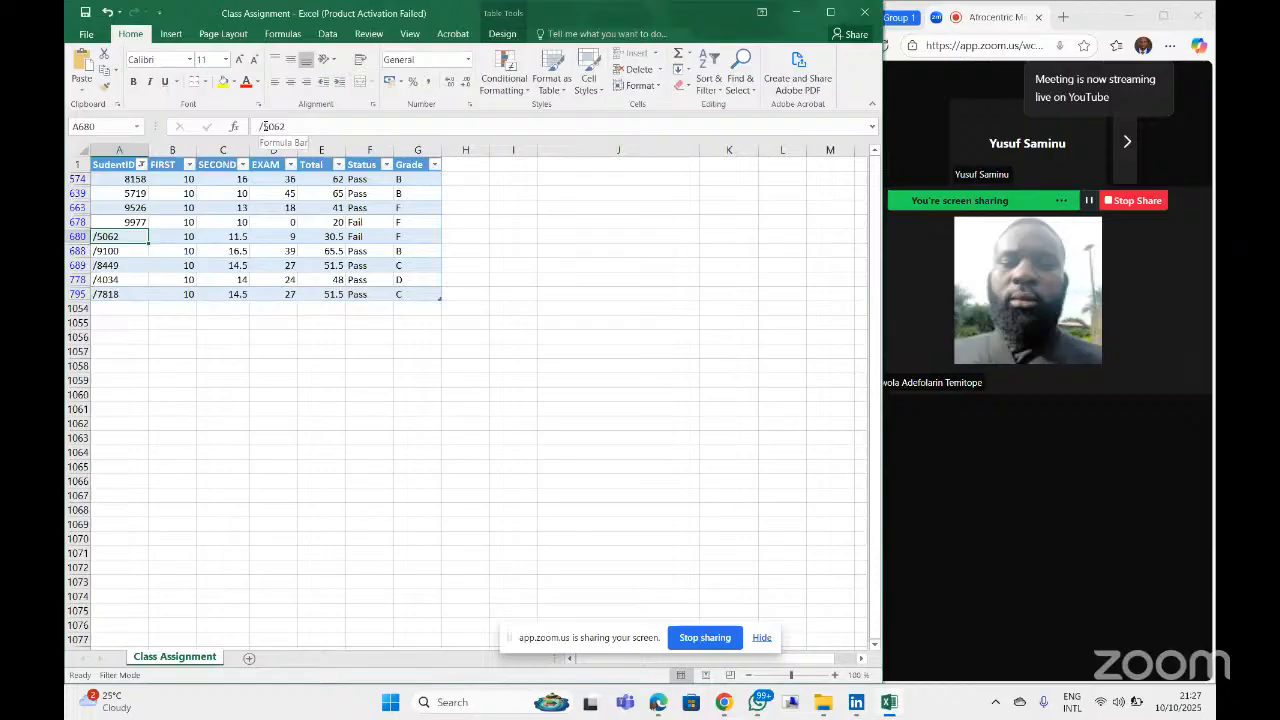
pyautogui.press('BackSpace')
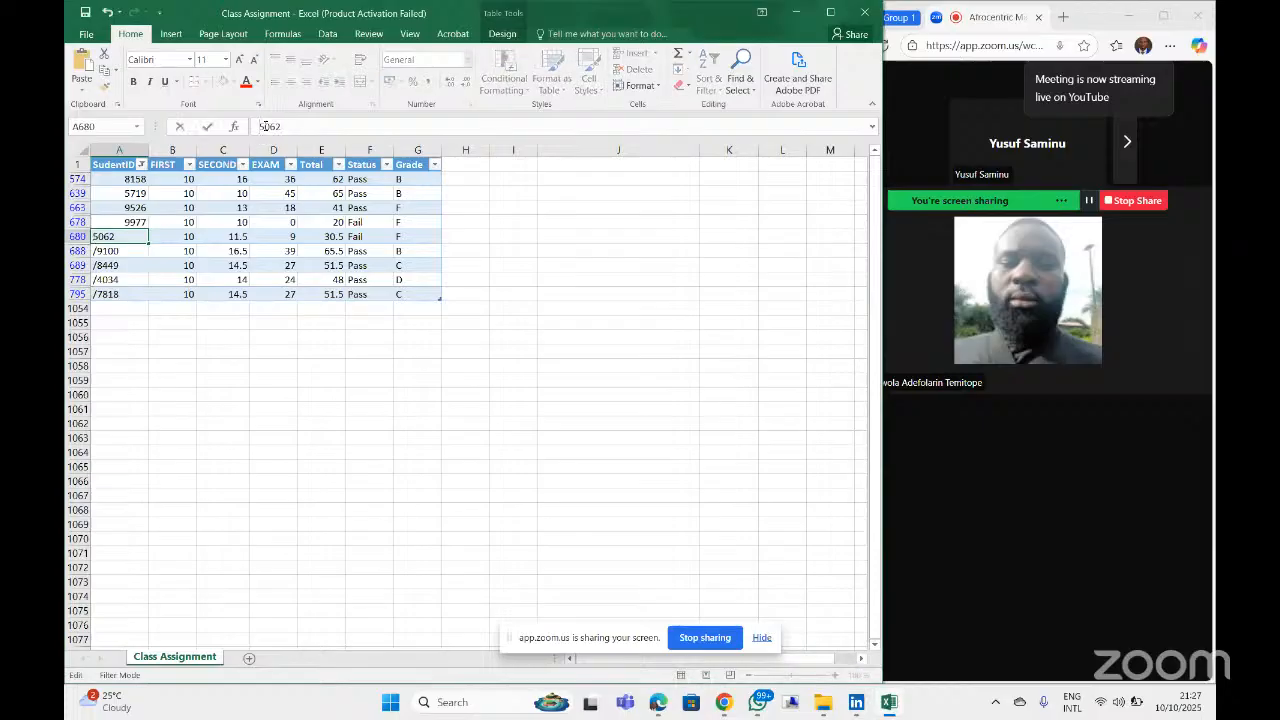
pyautogui.press('Return')
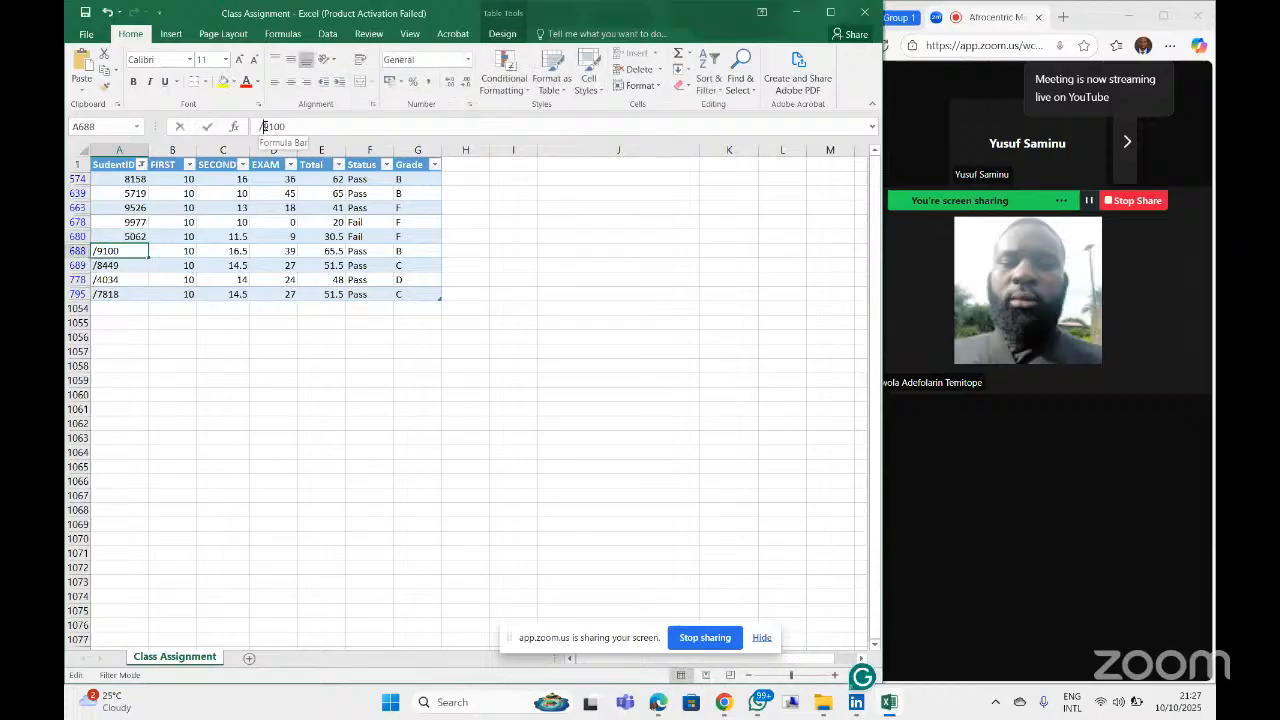
pyautogui.press('BackSpace')
pyautogui.press('Return')
# Step: Remove the leading slash from the student IDs in A689, A778 and A795
pyautogui.click(263, 126)
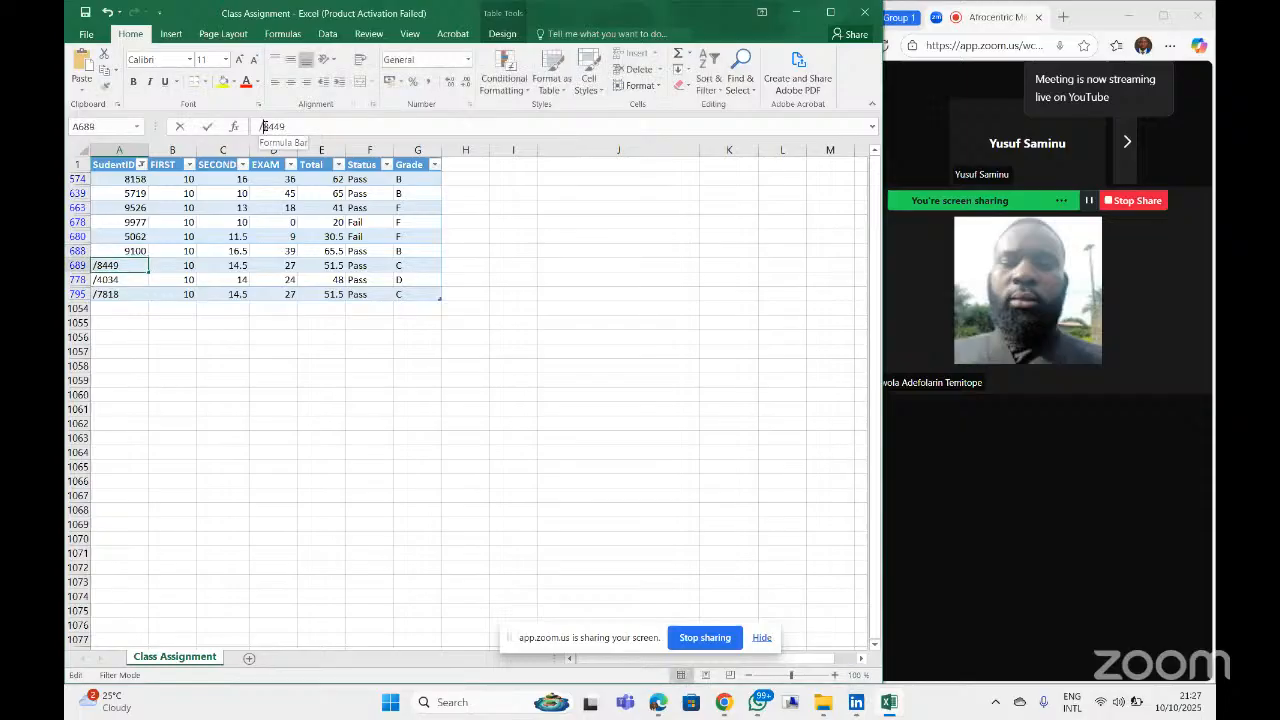
pyautogui.press('BackSpace')
pyautogui.hotkey('ctrl', 'Return')
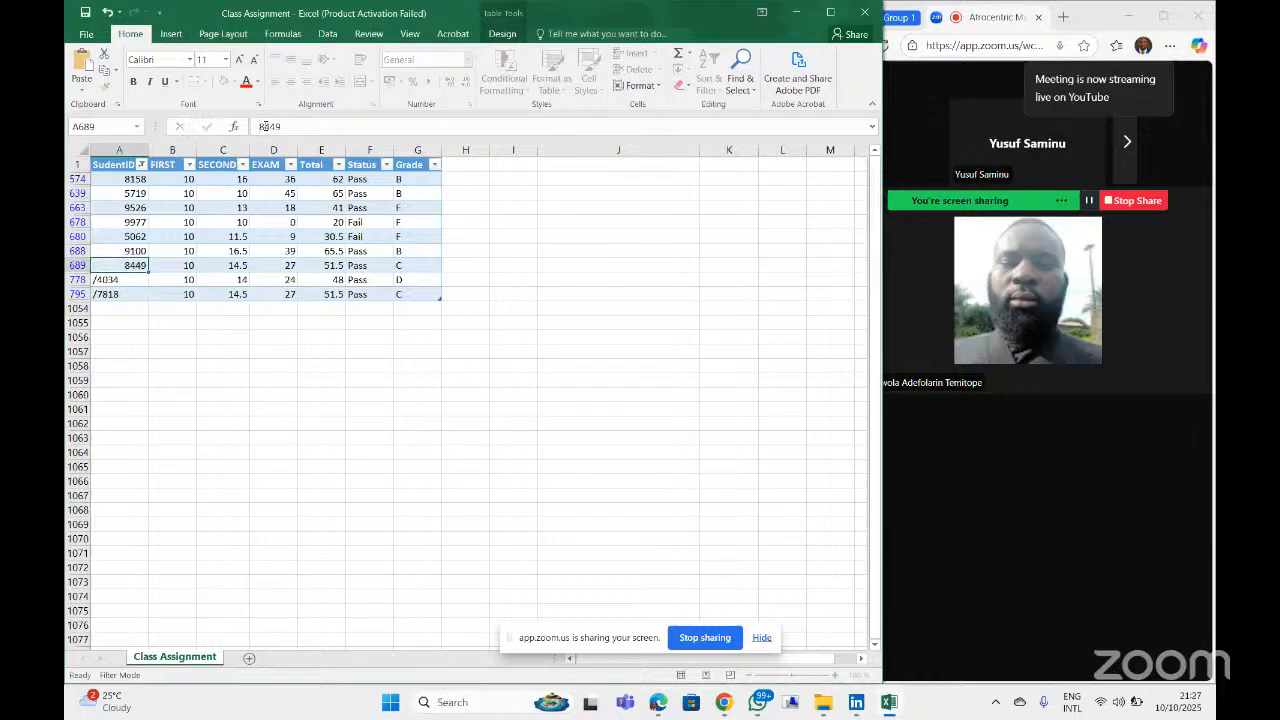
pyautogui.press('Down')
pyautogui.click(264, 126)
pyautogui.press('BackSpace')
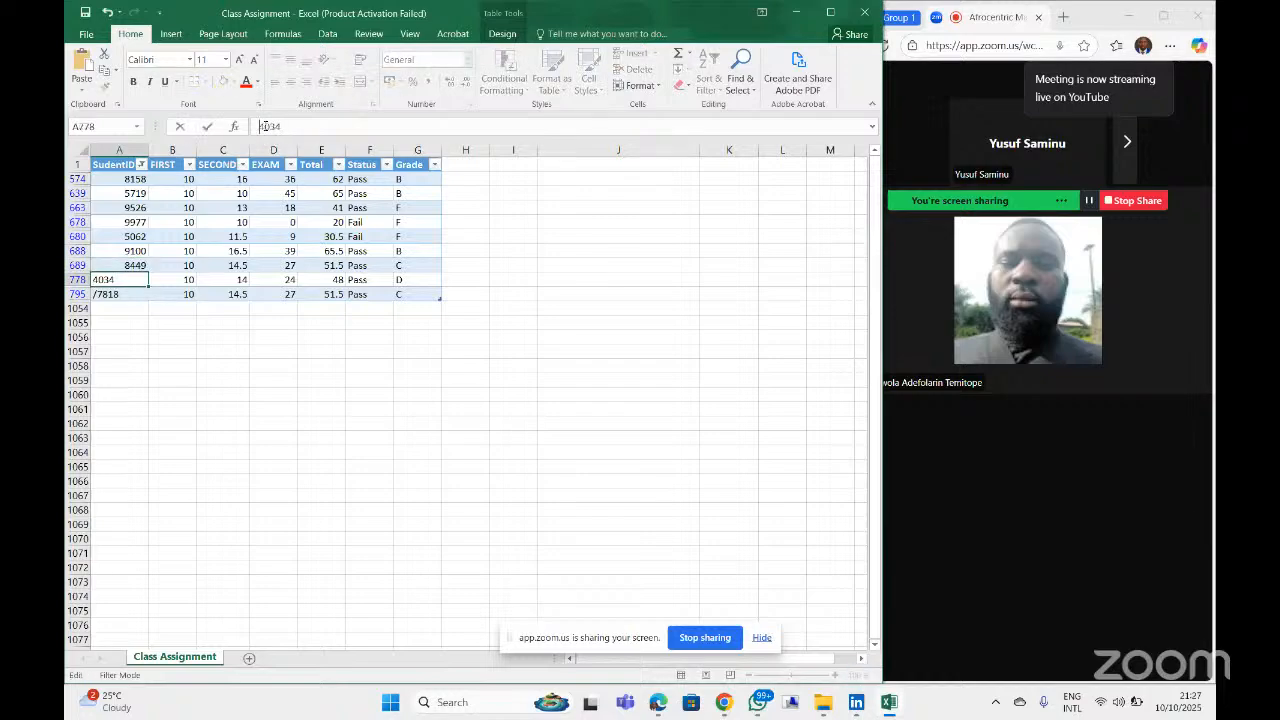
pyautogui.hotkey('ctrl', 'Return')
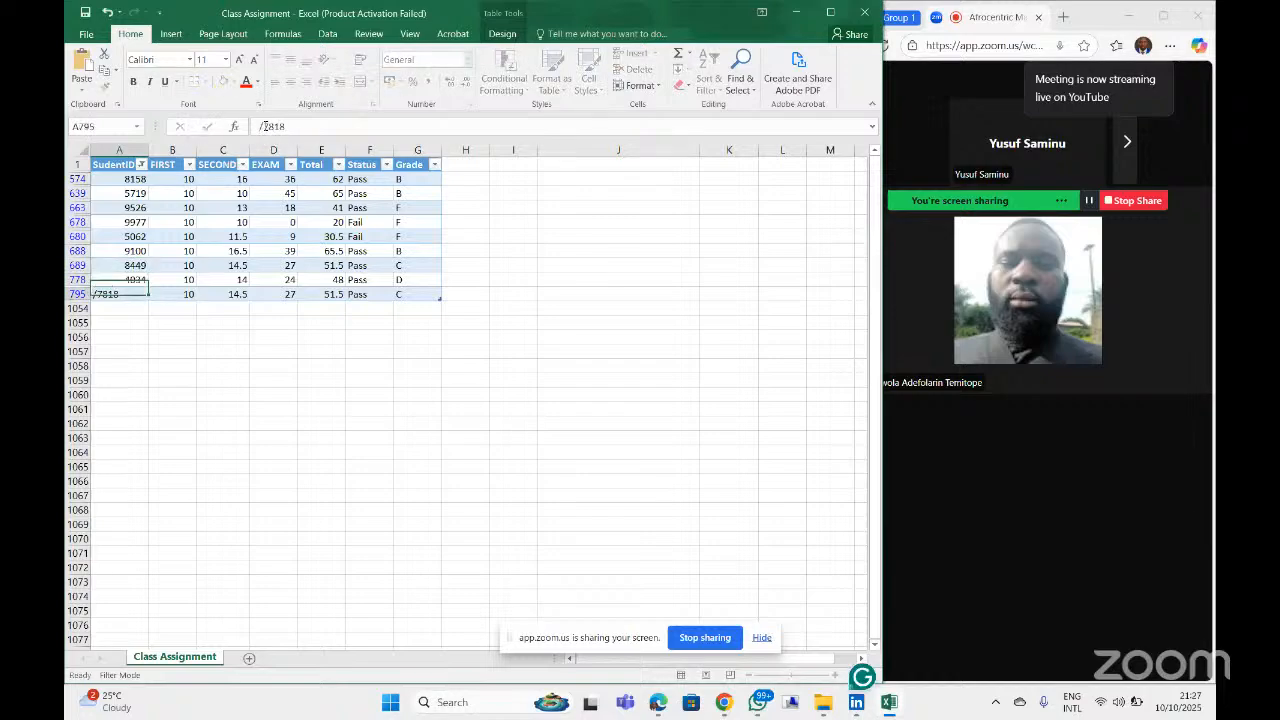
pyautogui.press('Down')
pyautogui.click(264, 126)
pyautogui.press('BackSpace')
pyautogui.press('Return')
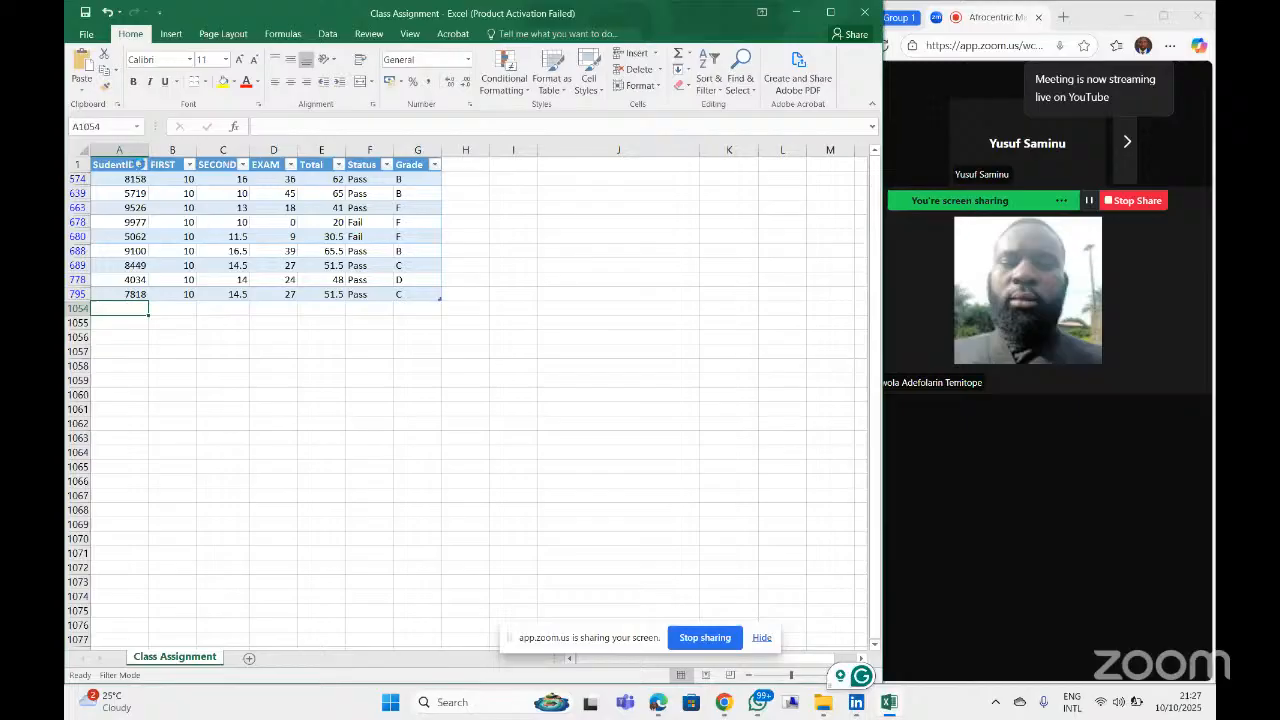
# Step: Show every student row again by selecting all IDs in the SudentID column's filter
pyautogui.click(141, 165)
pyautogui.click(126, 310)
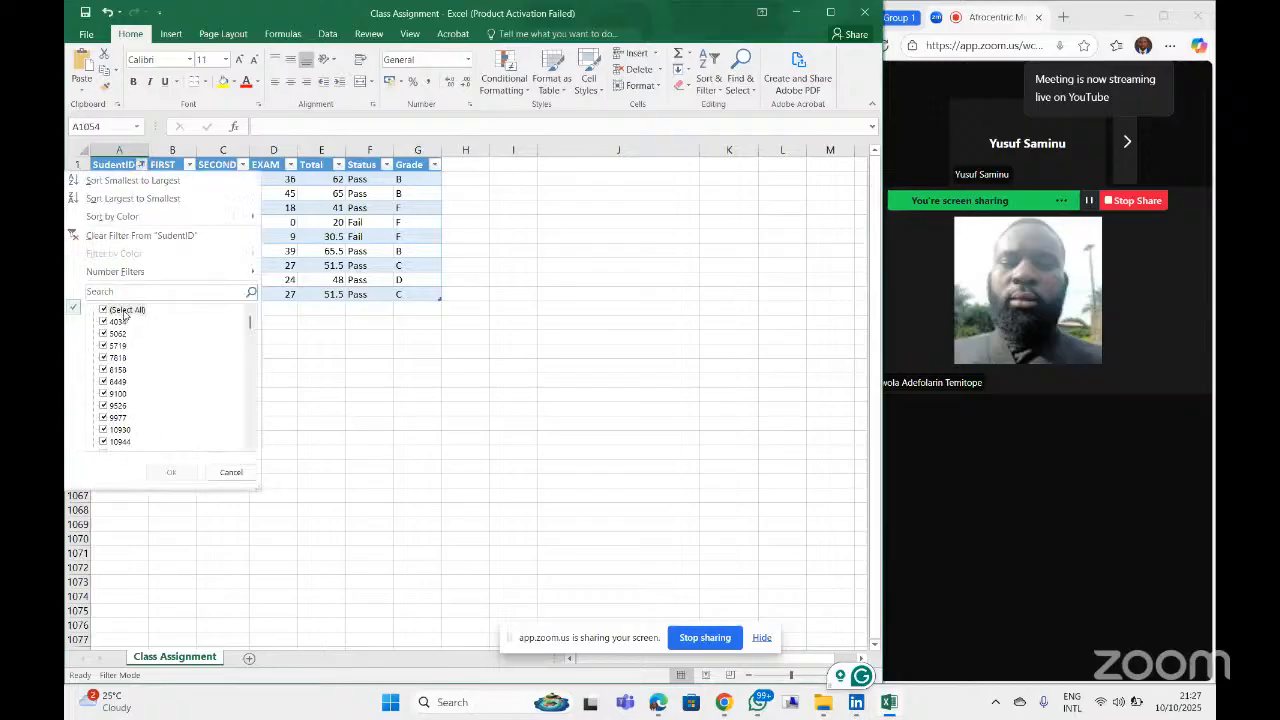
pyautogui.click(128, 312)
pyautogui.click(128, 311)
pyautogui.click(171, 473)
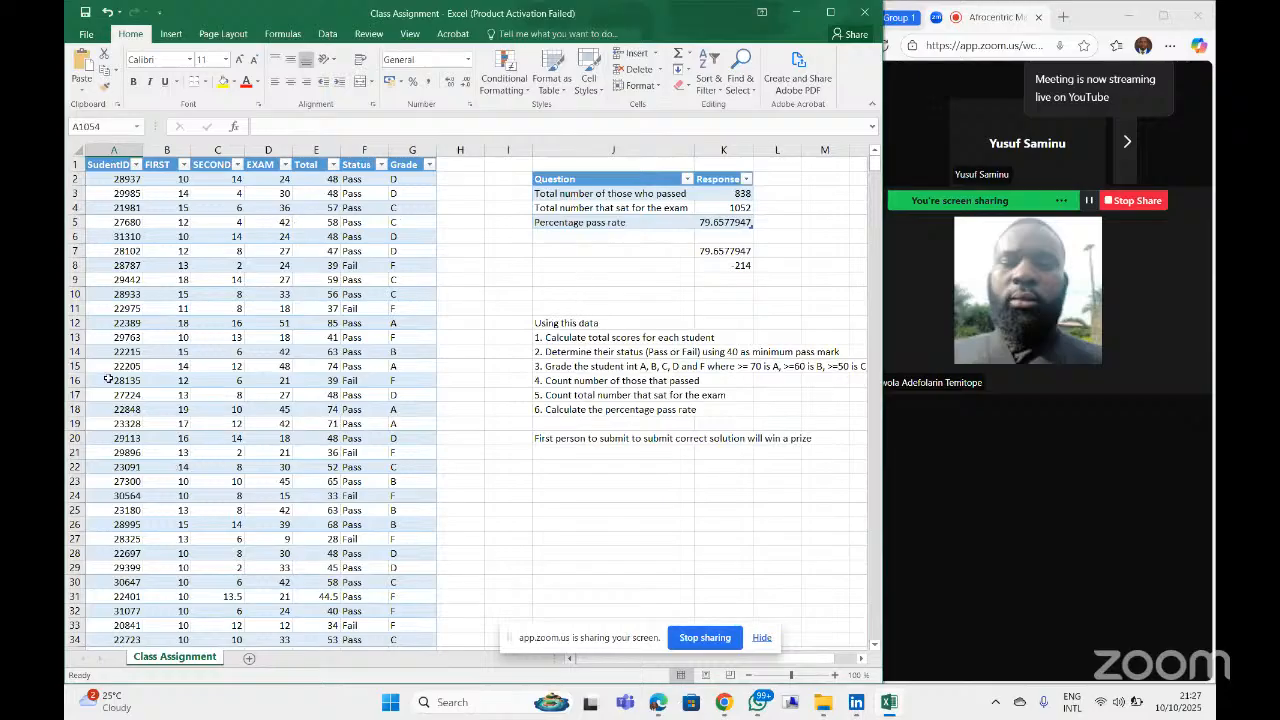
# Step: Examine the unfiltered student rows and the percentage pass rate formulas in K7 and K5
pyautogui.scroll(-8, 139, 482)
pyautogui.scroll(-5, 139, 482)
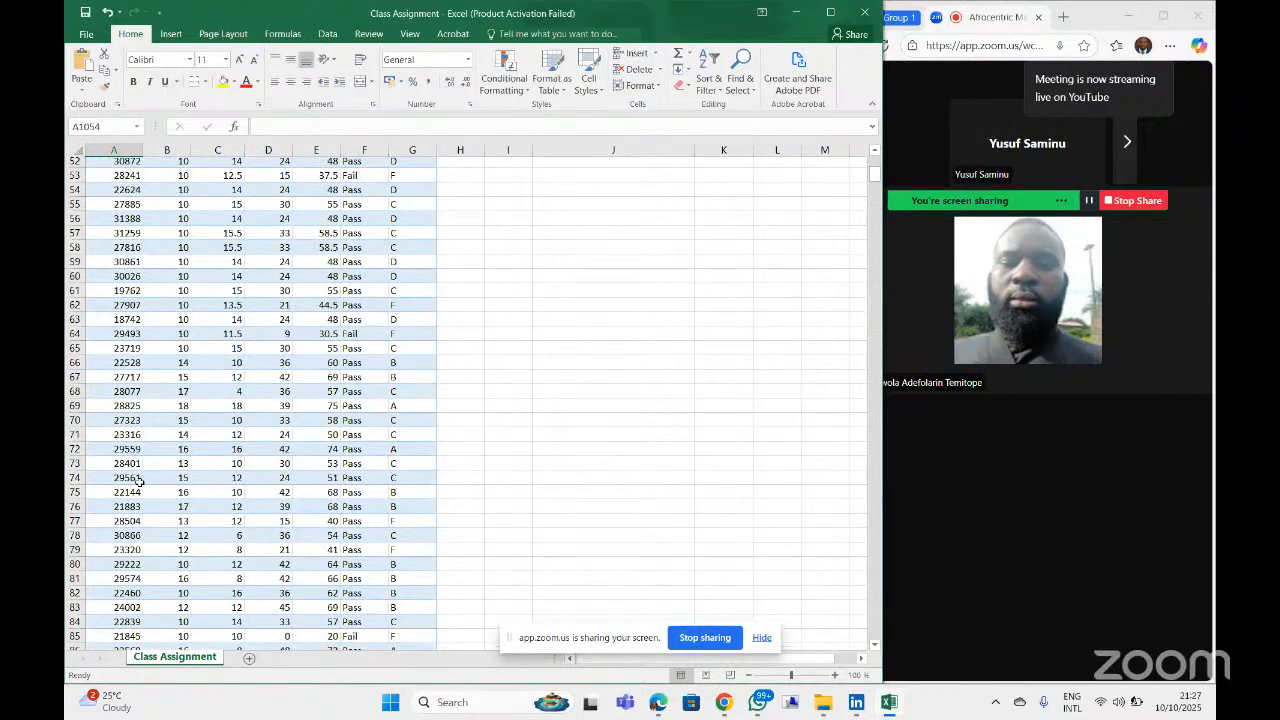
pyautogui.scroll(13, 139, 482)
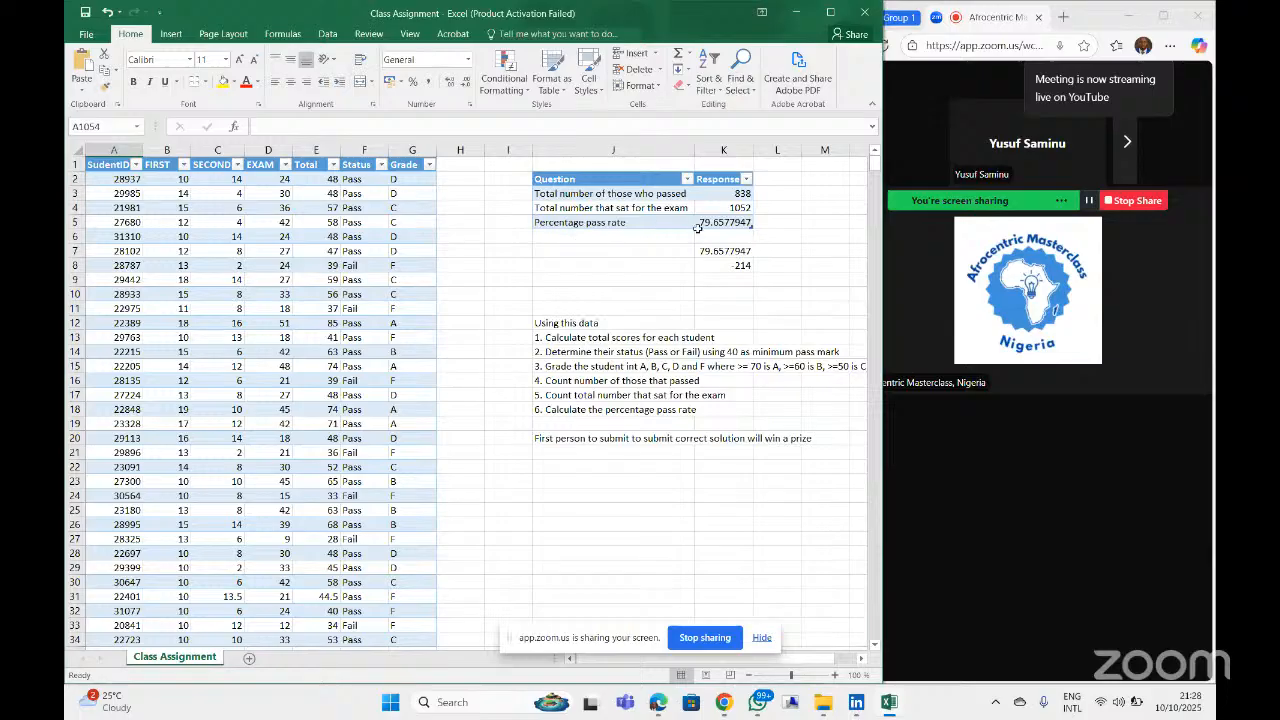
pyautogui.click(729, 252)
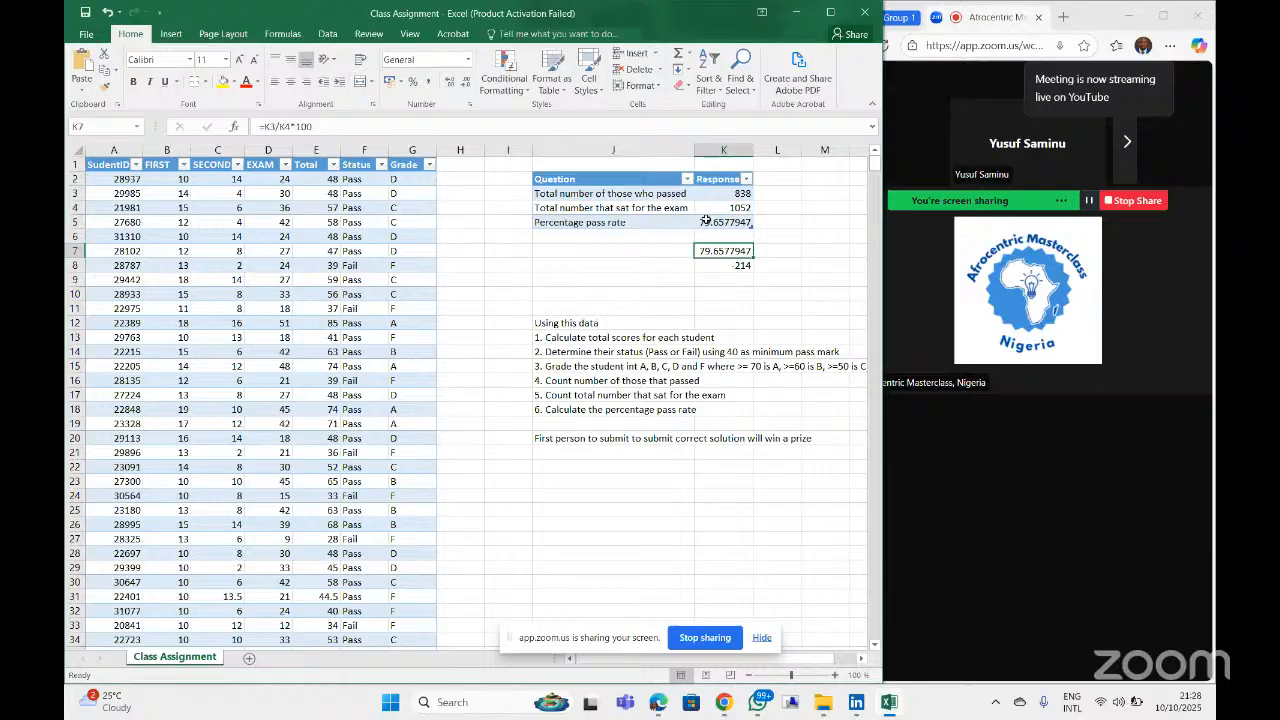
pyautogui.click(711, 220)
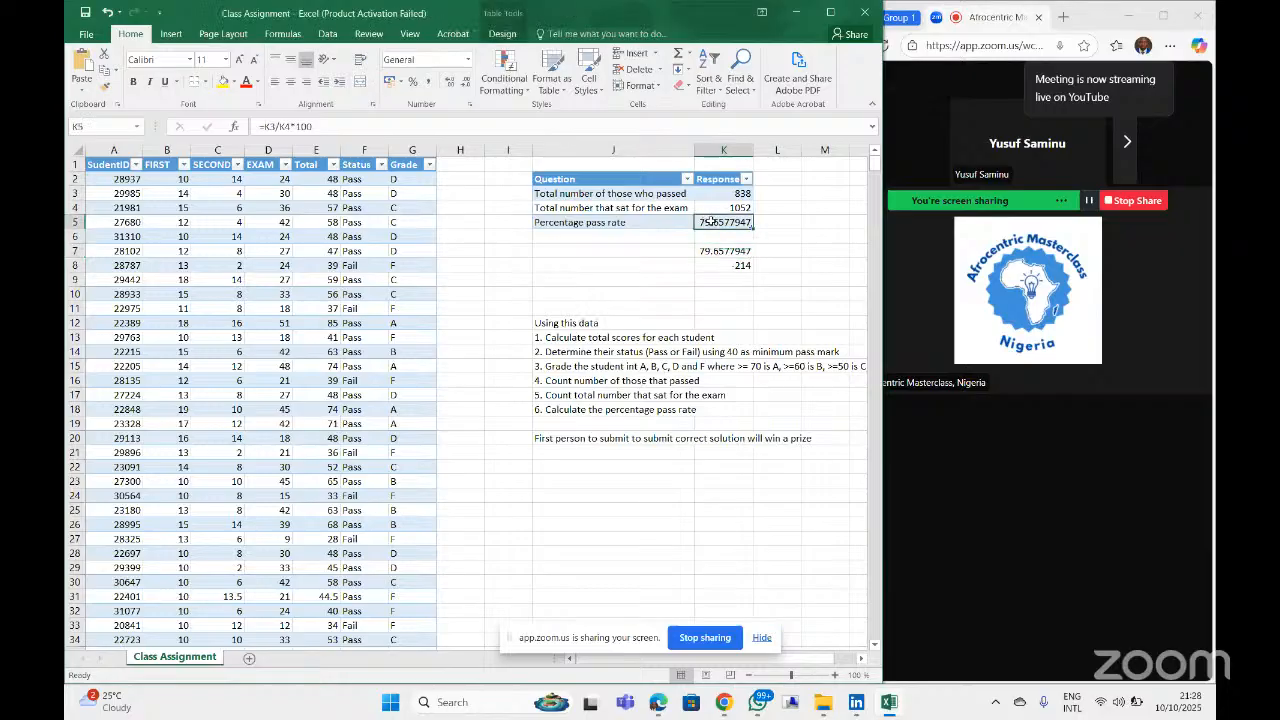
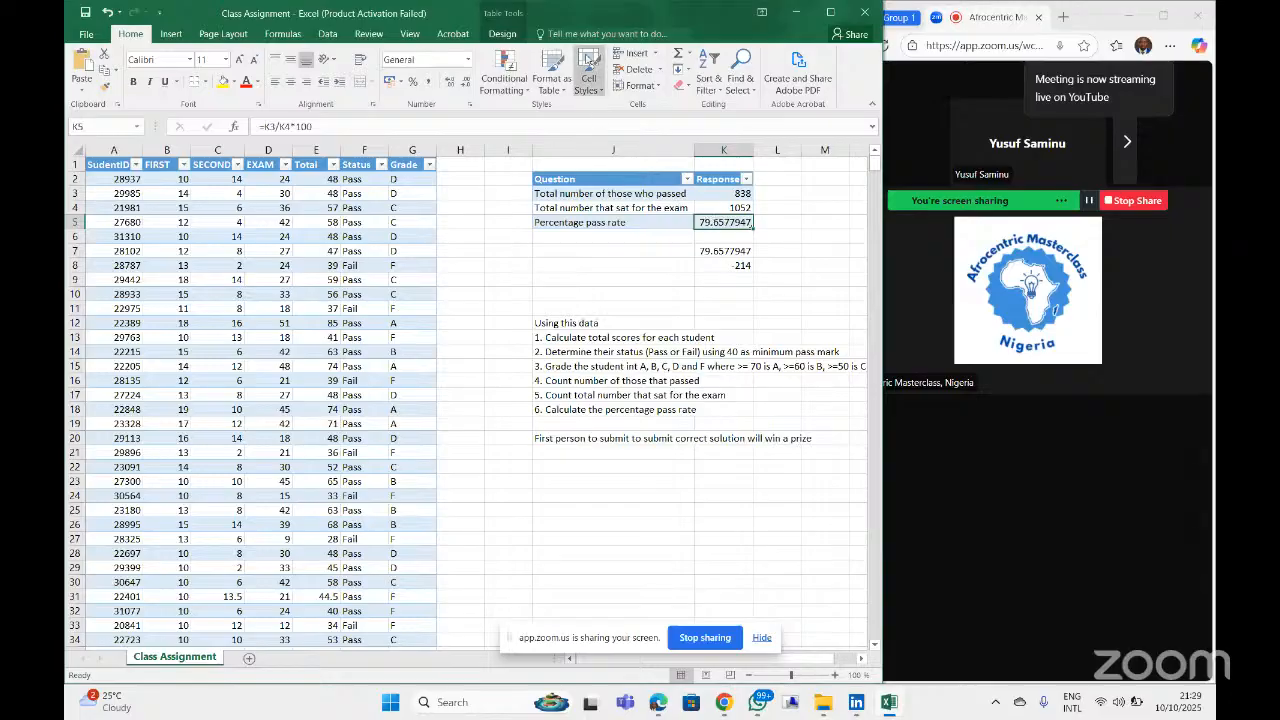
pyautogui.moveTo(98, 164); pyautogui.dragTo(439, 590)
pyautogui.click(488, 552)
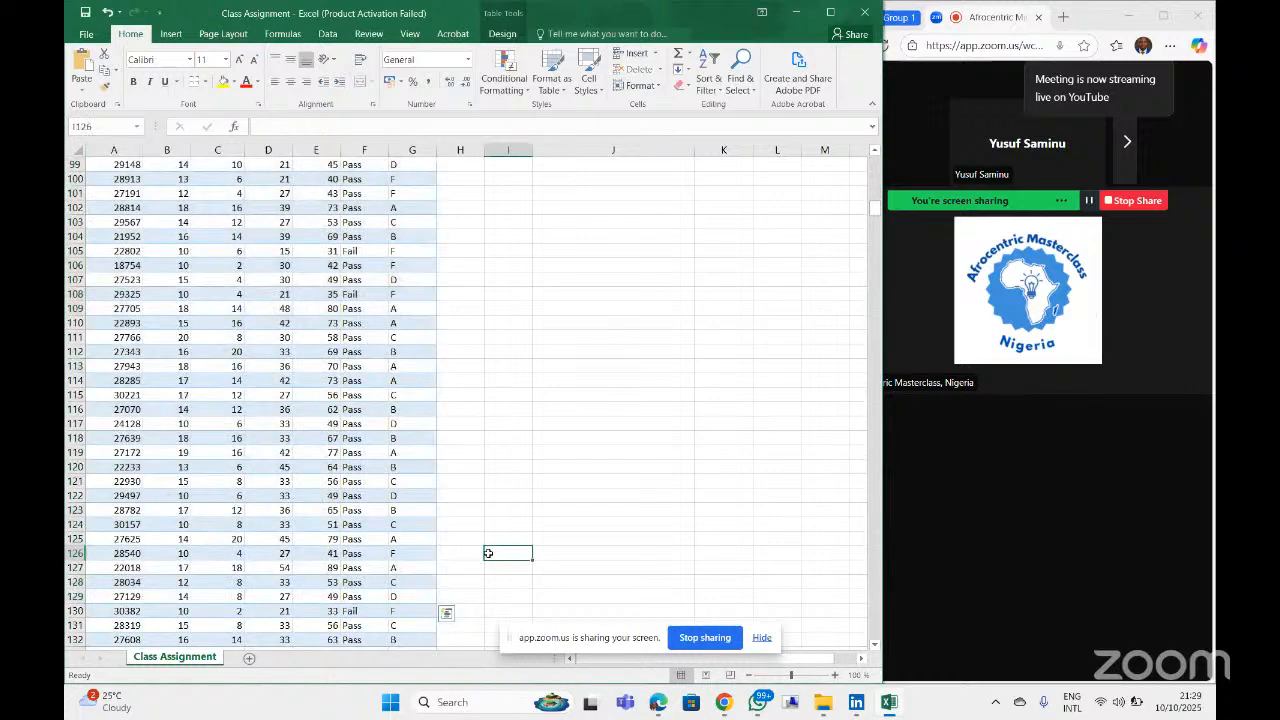
pyautogui.scroll(20, 488, 553)
pyautogui.scroll(-9, 130, 442)
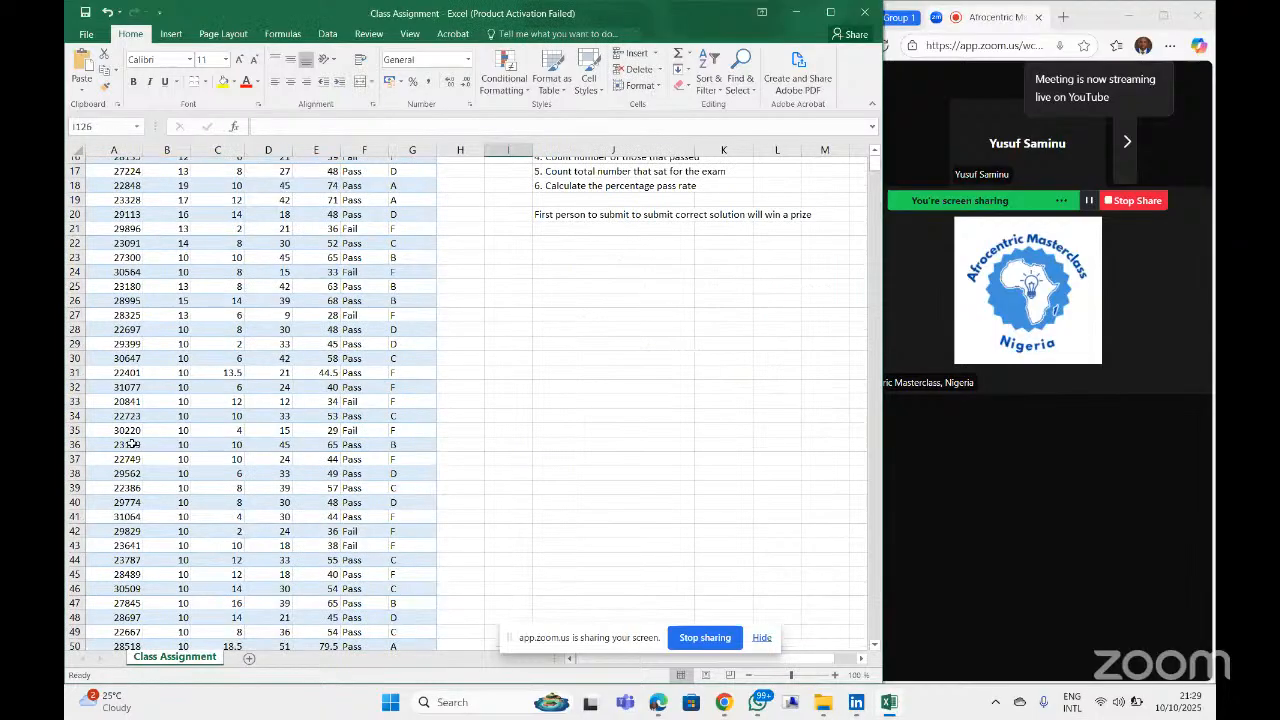
pyautogui.scroll(-12, 131, 442)
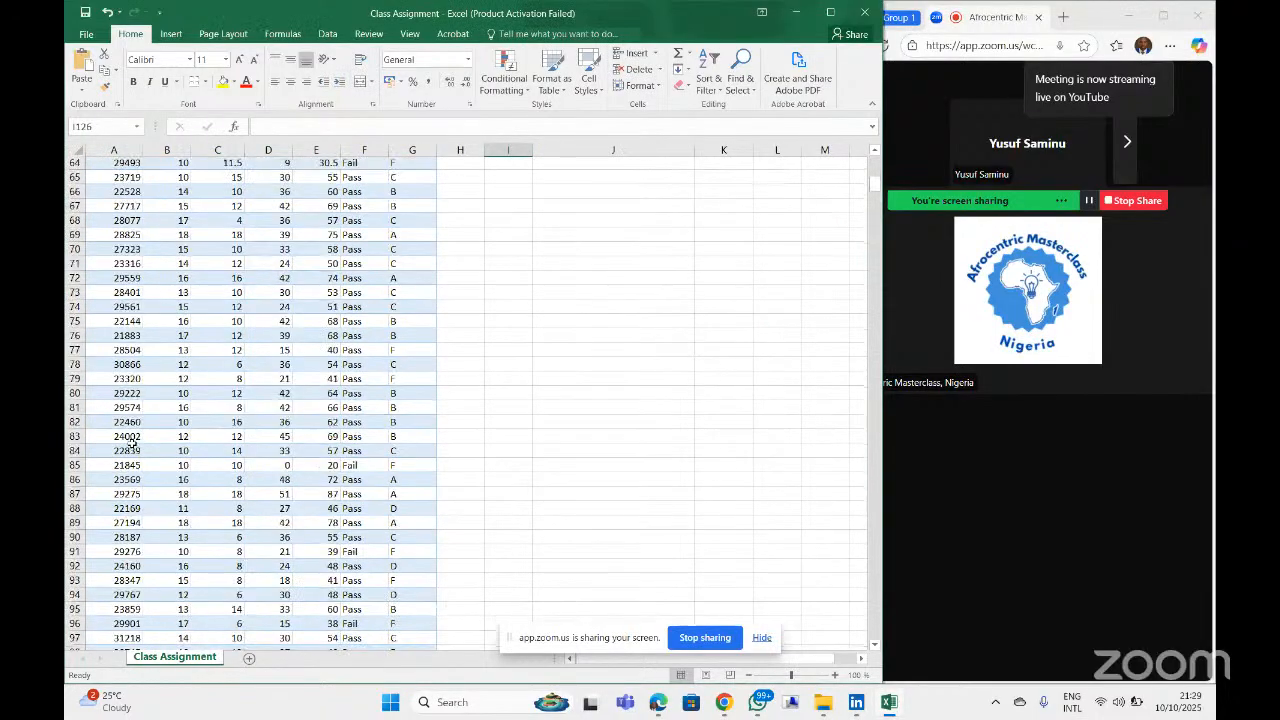
pyautogui.scroll(20, 131, 443)
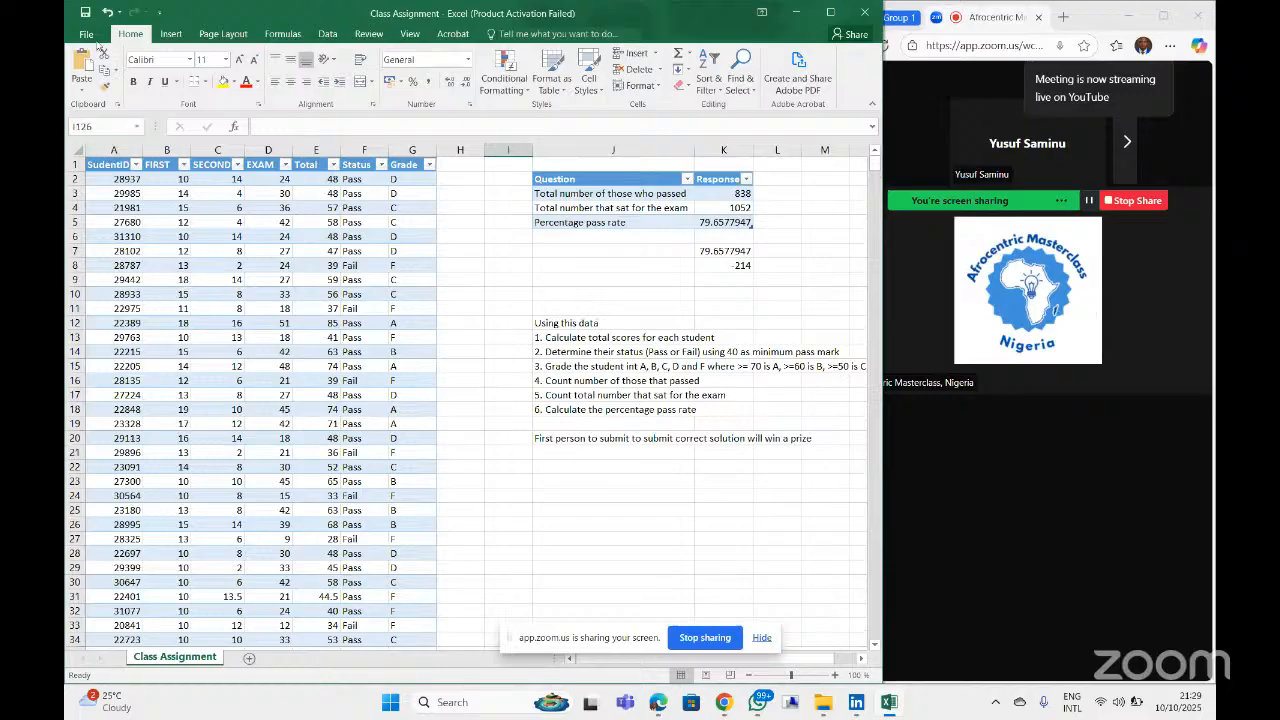
pyautogui.click(85, 12)
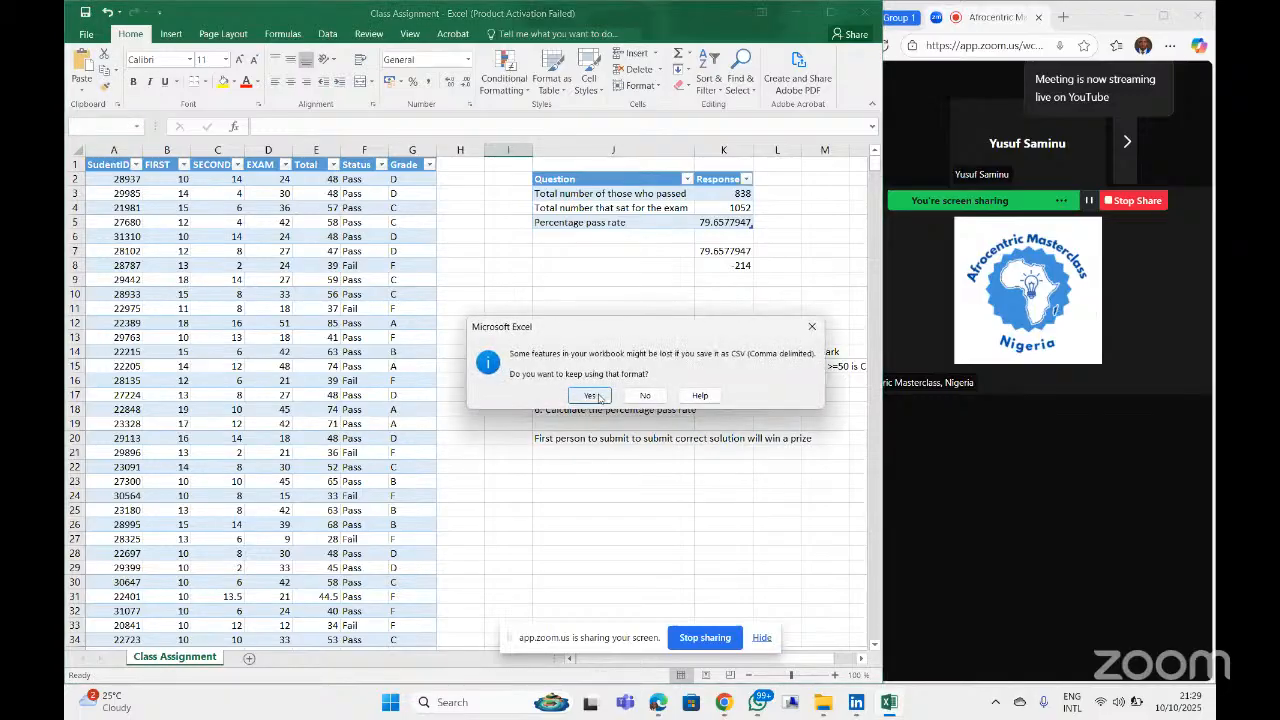
pyautogui.click(645, 395)
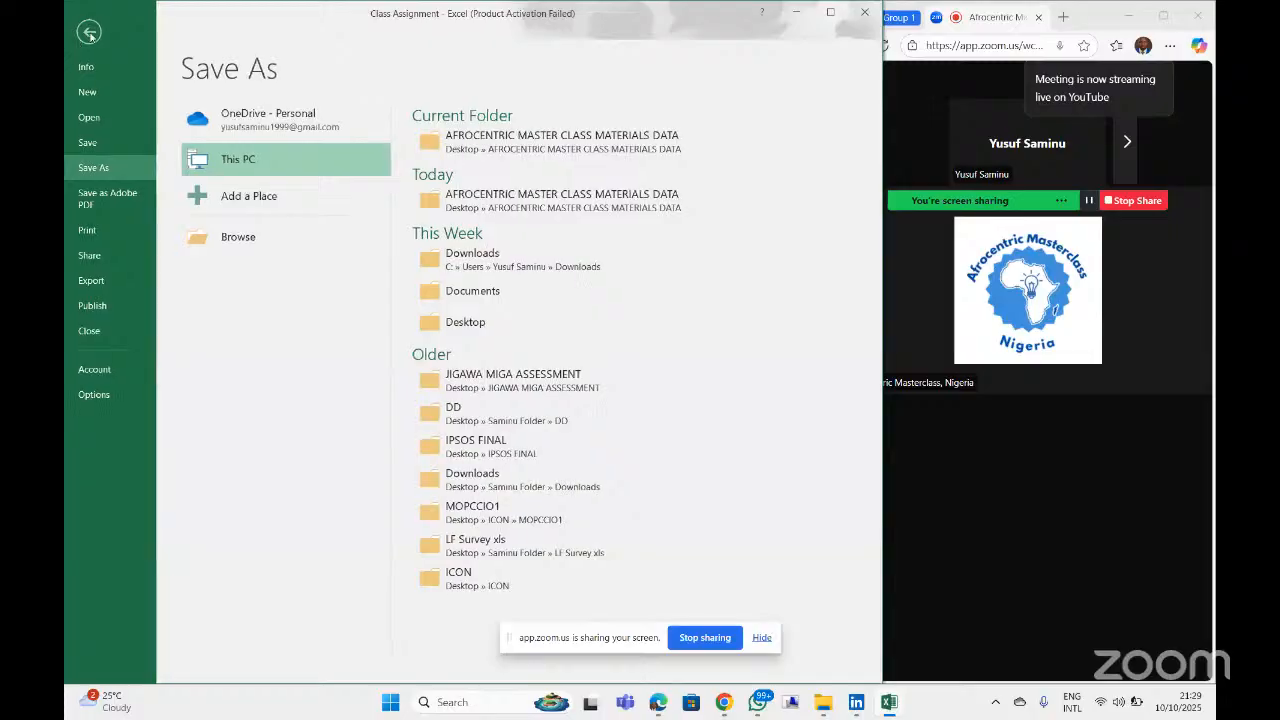
pyautogui.click(89, 33)
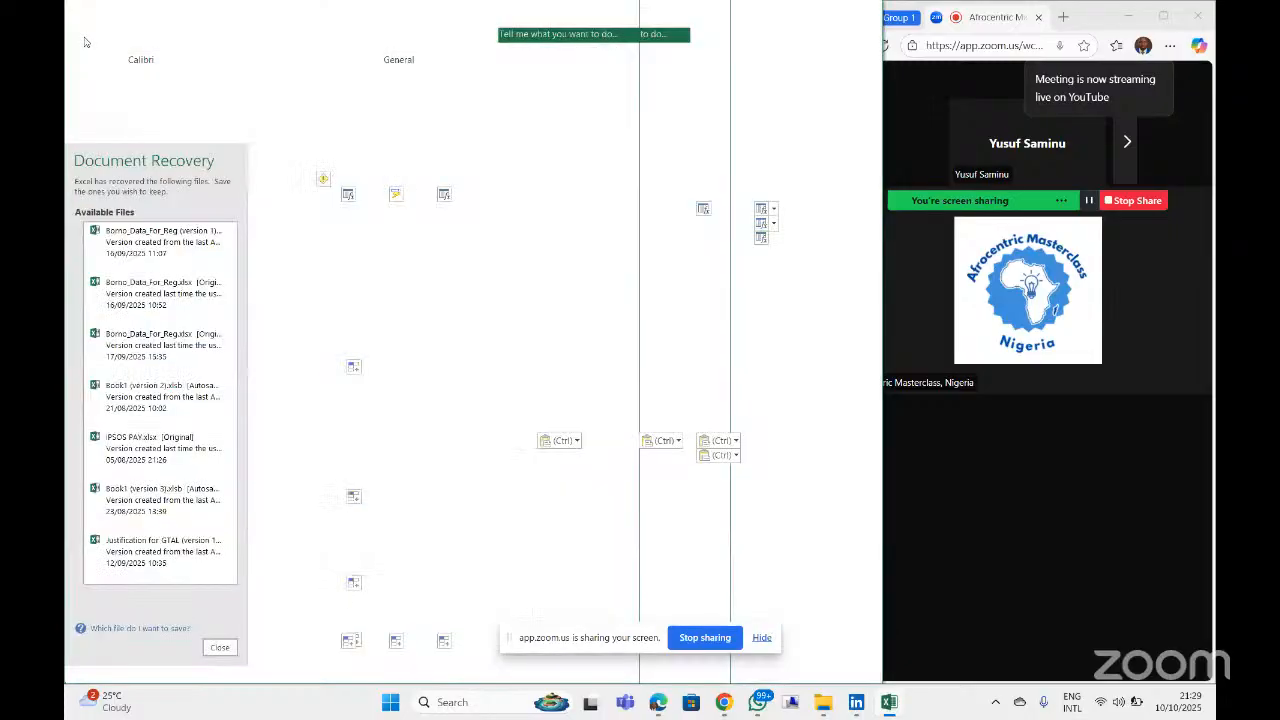
# Step: Save a copy in the current folder as an Excel Workbook named Class Assignment Real time
pyautogui.click(85, 42)
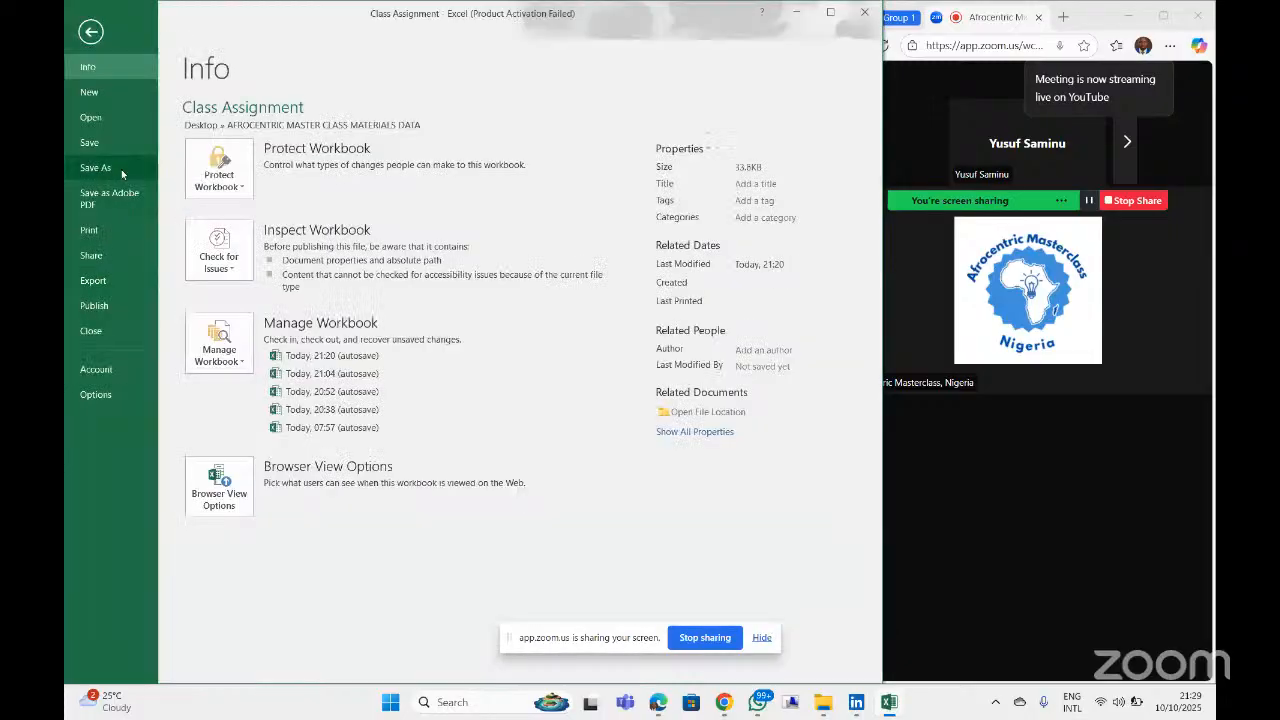
pyautogui.click(121, 169)
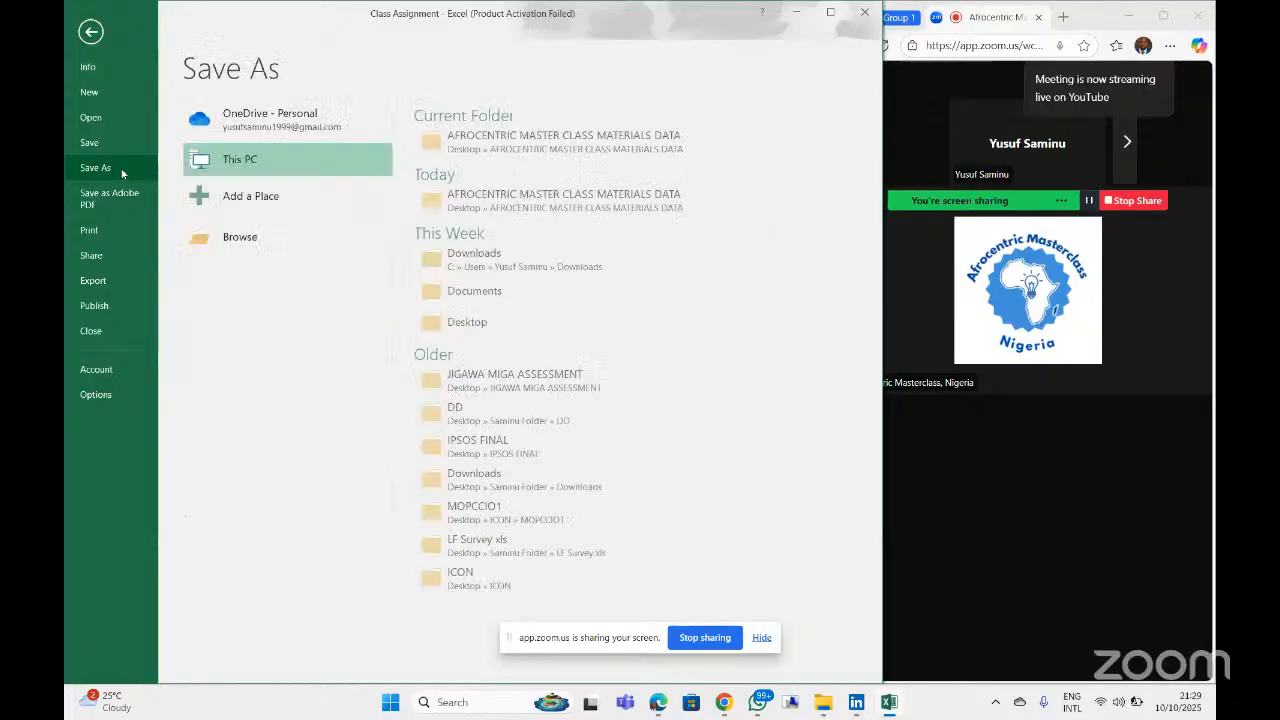
pyautogui.click(227, 241)
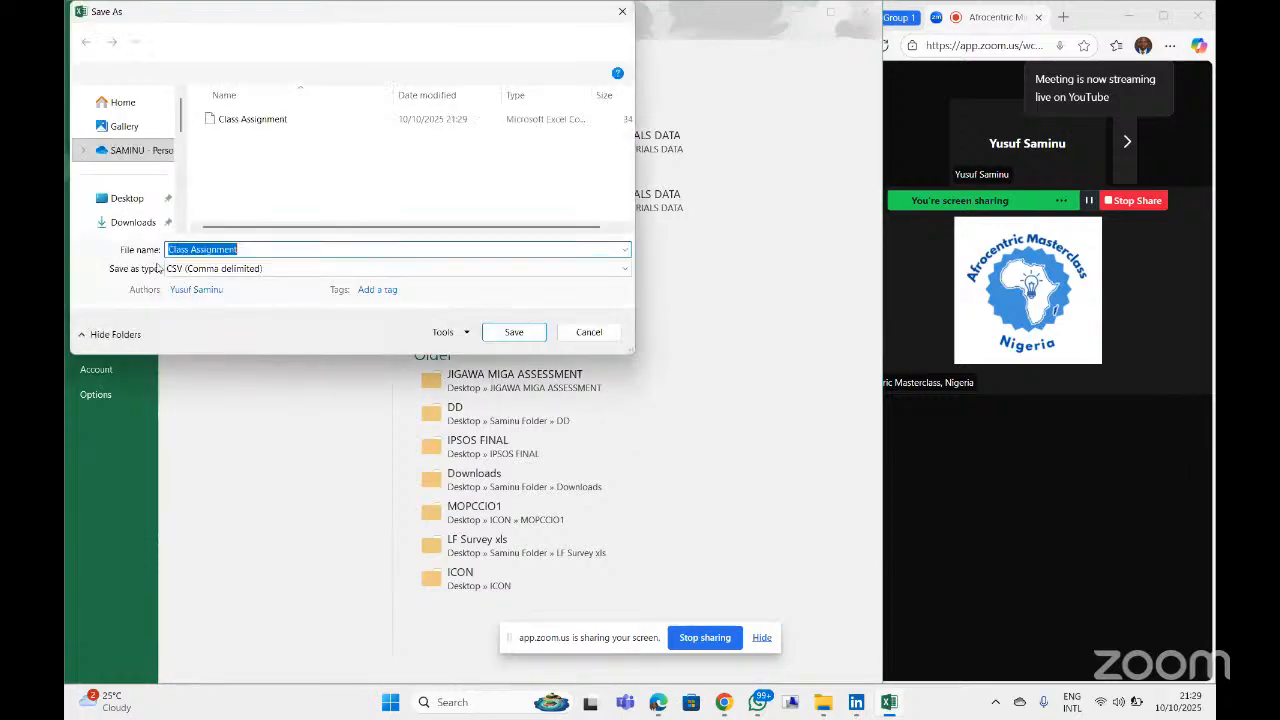
pyautogui.click(268, 270)
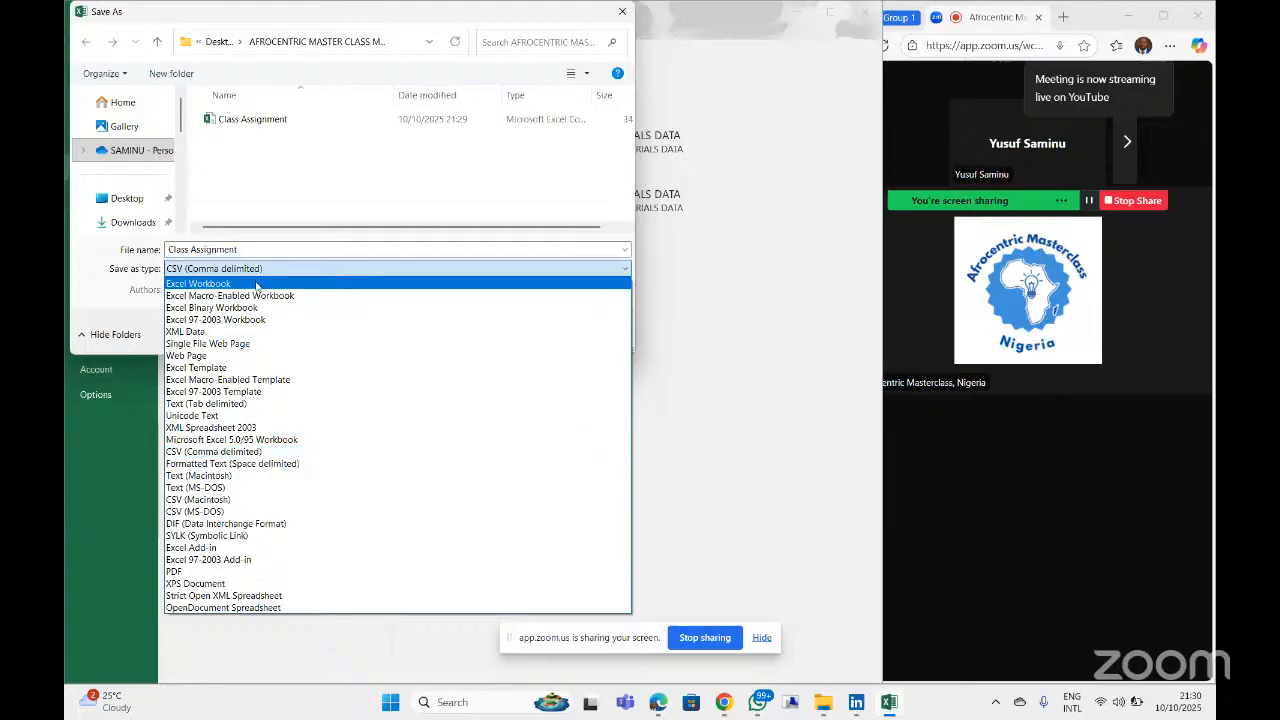
pyautogui.click(257, 284)
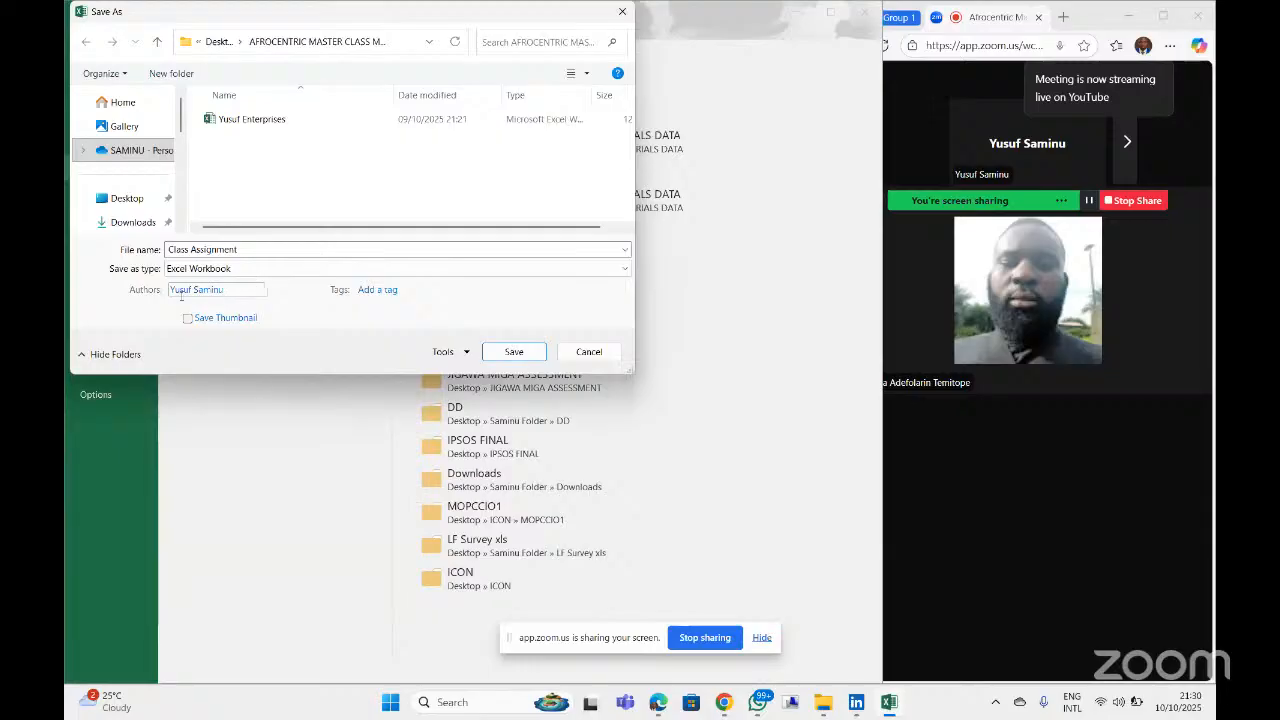
pyautogui.click(258, 249)
pyautogui.doubleClick(258, 249)
pyautogui.click(258, 249)
pyautogui.write('Rea')
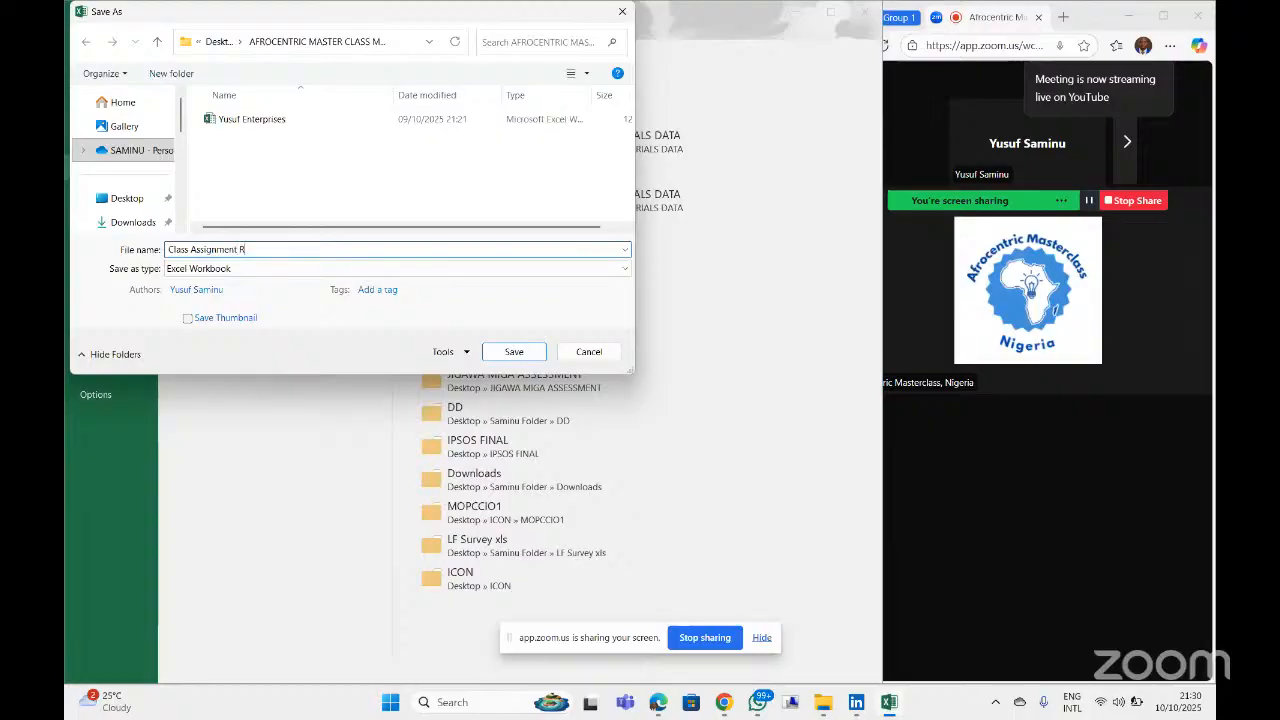
pyautogui.write('l time')
pyautogui.click(513, 352)
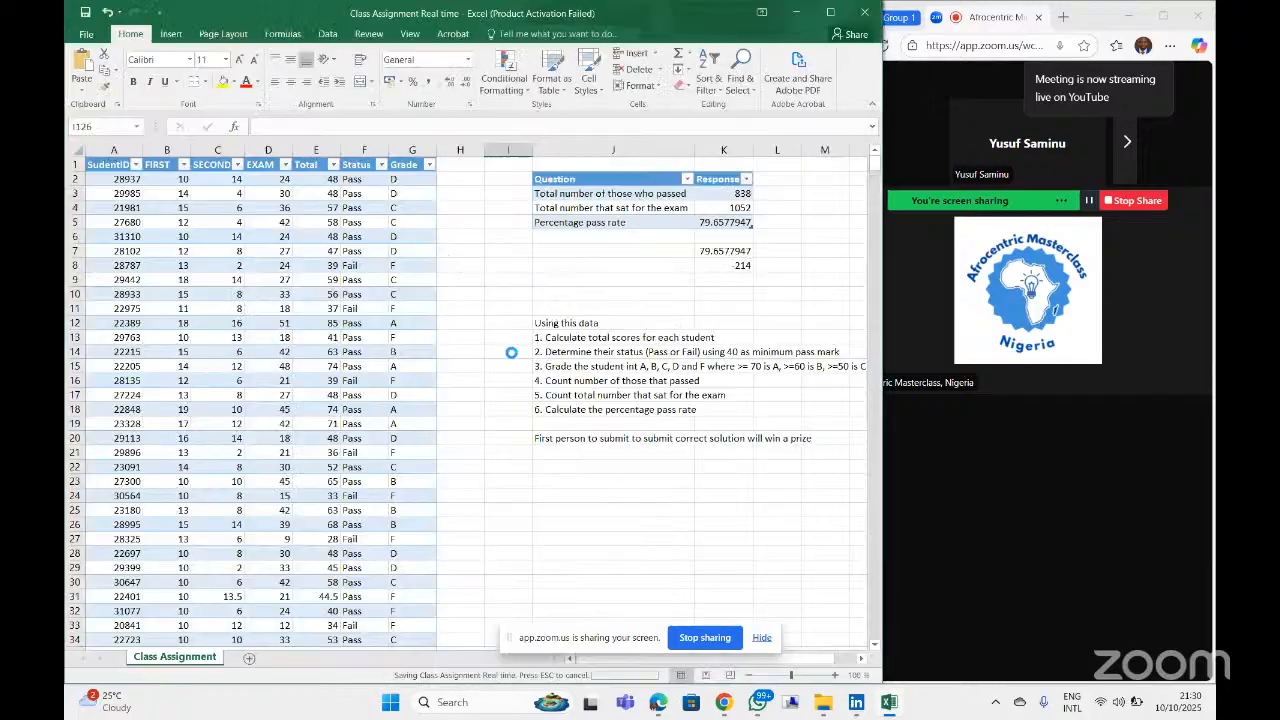
# Step: Look through the student rows and the question table in the saved workbook
pyautogui.scroll(-7, 372, 355)
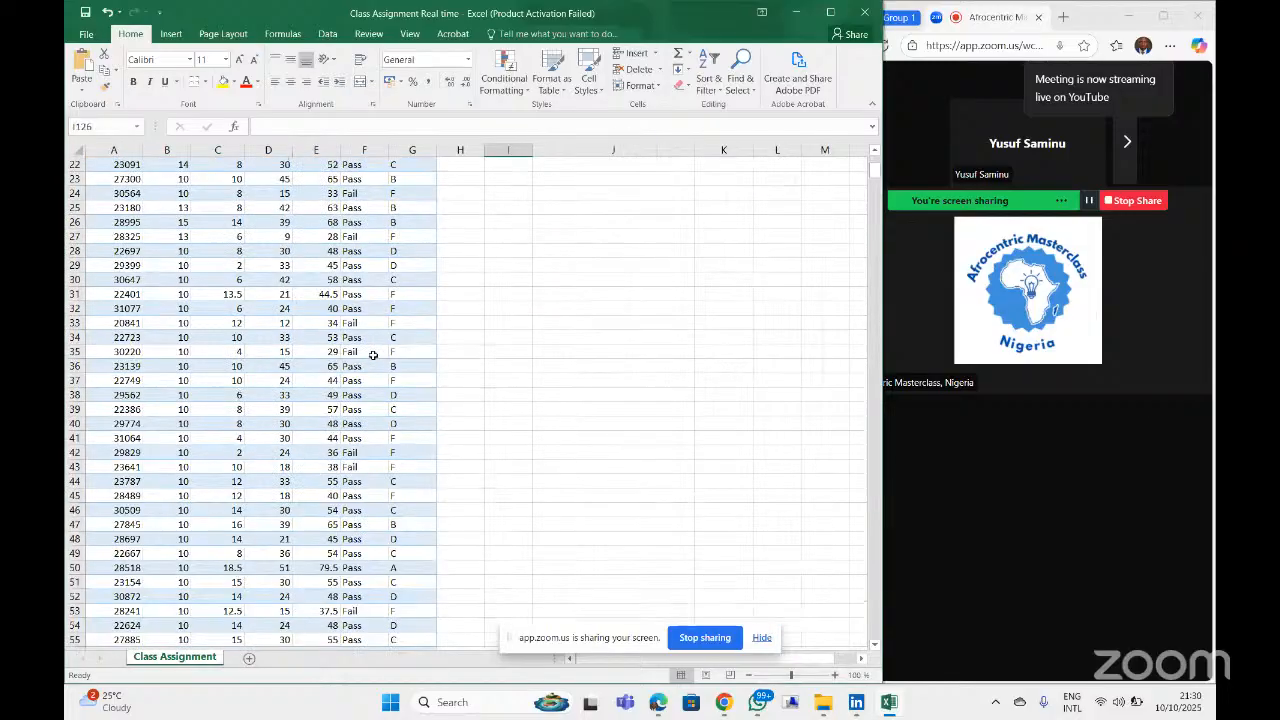
pyautogui.scroll(-6, 372, 355)
pyautogui.scroll(-20, 372, 354)
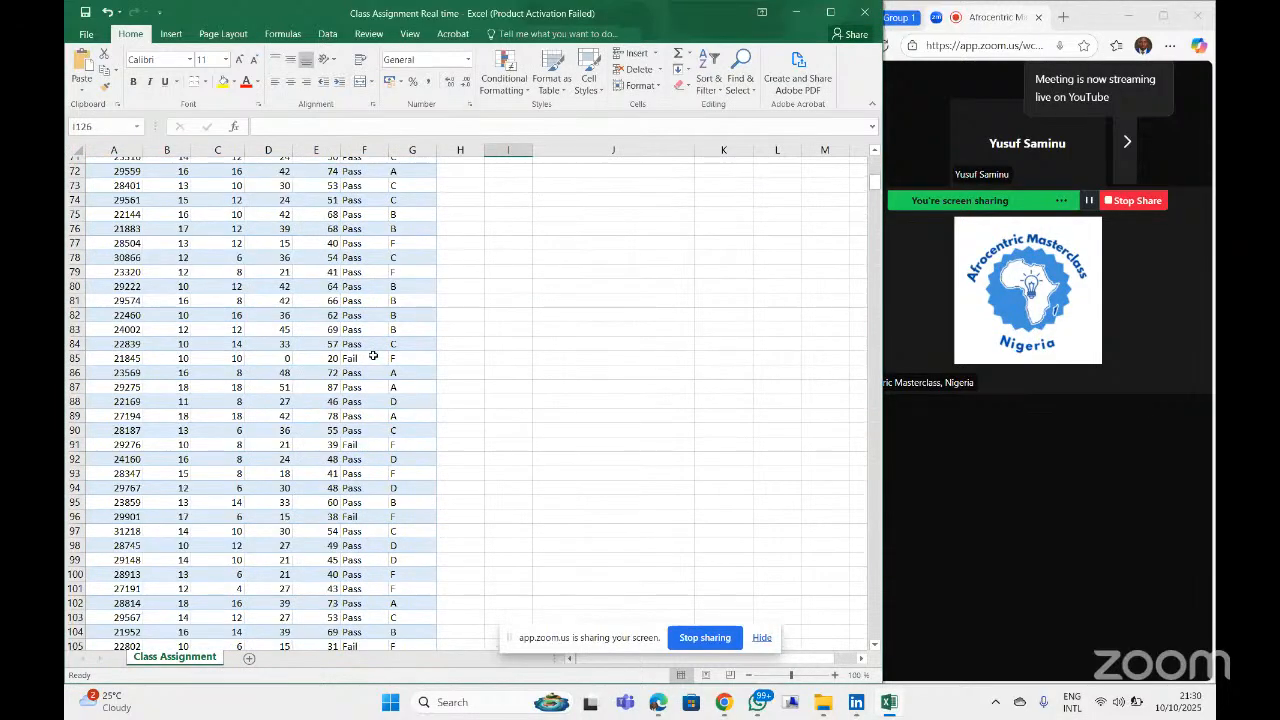
pyautogui.scroll(20, 372, 355)
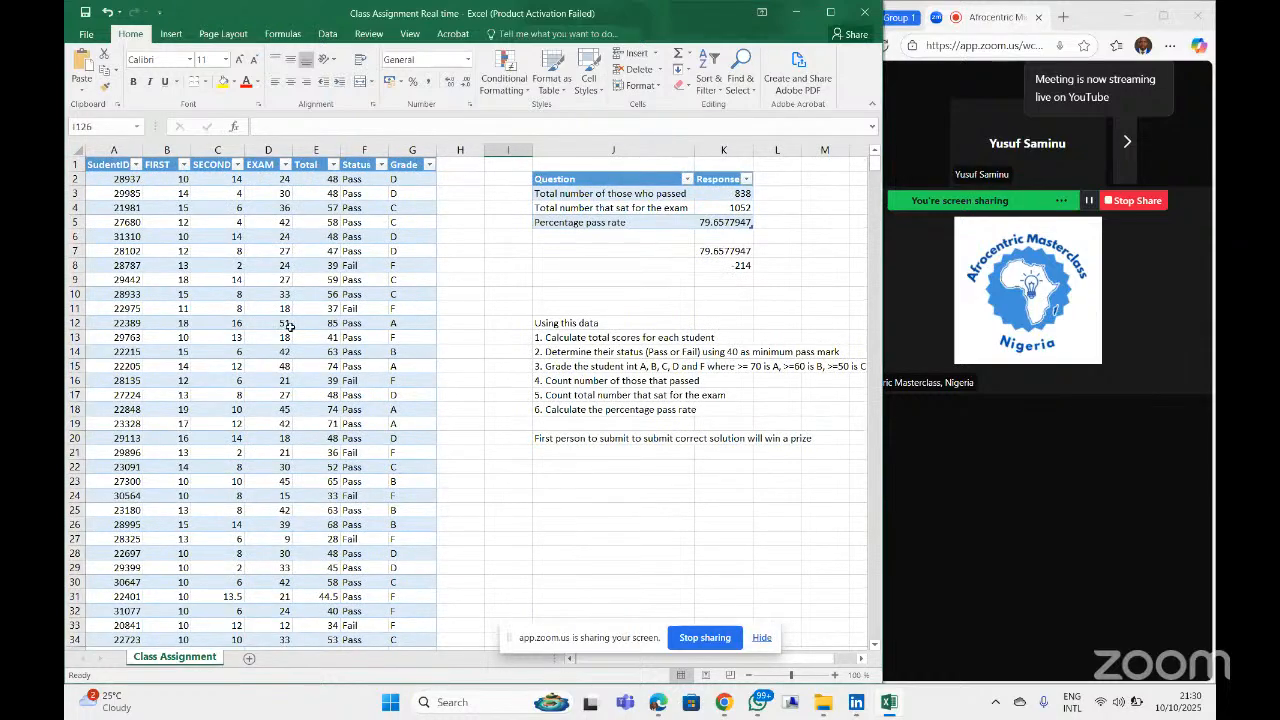
pyautogui.scroll(-20, 289, 326)
pyautogui.scroll(20, 289, 326)
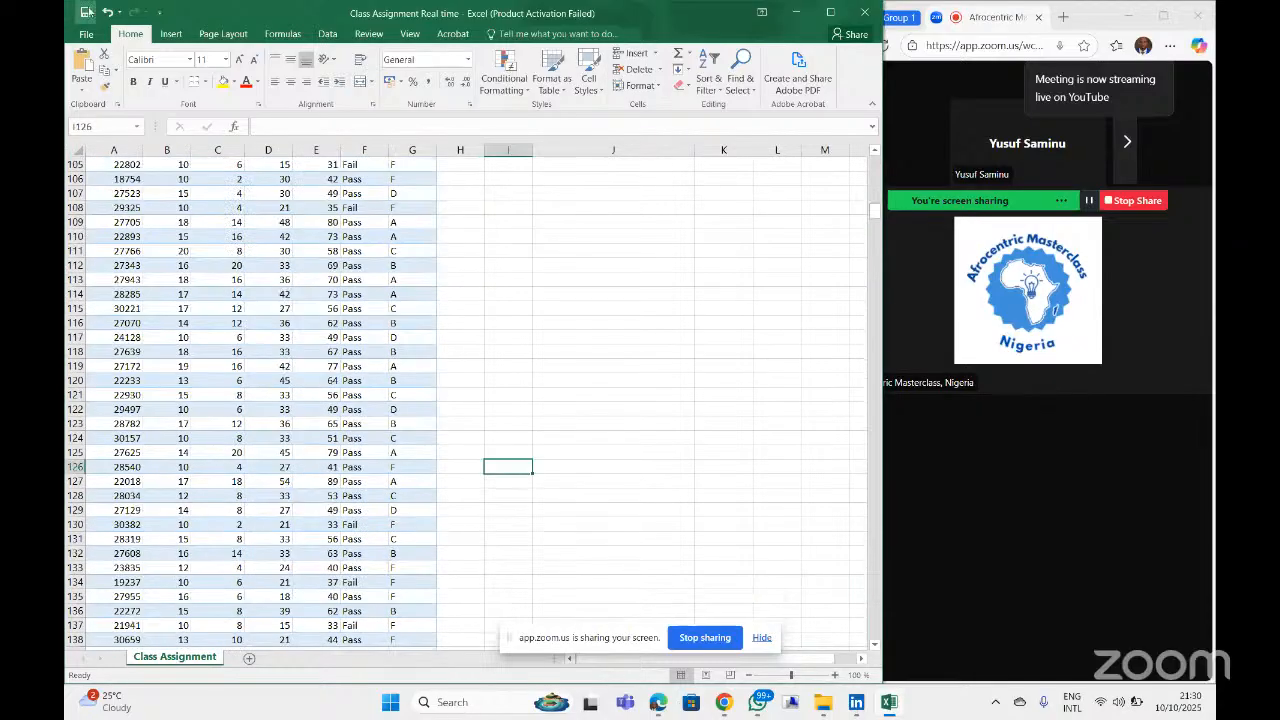
pyautogui.scroll(20, 458, 306)
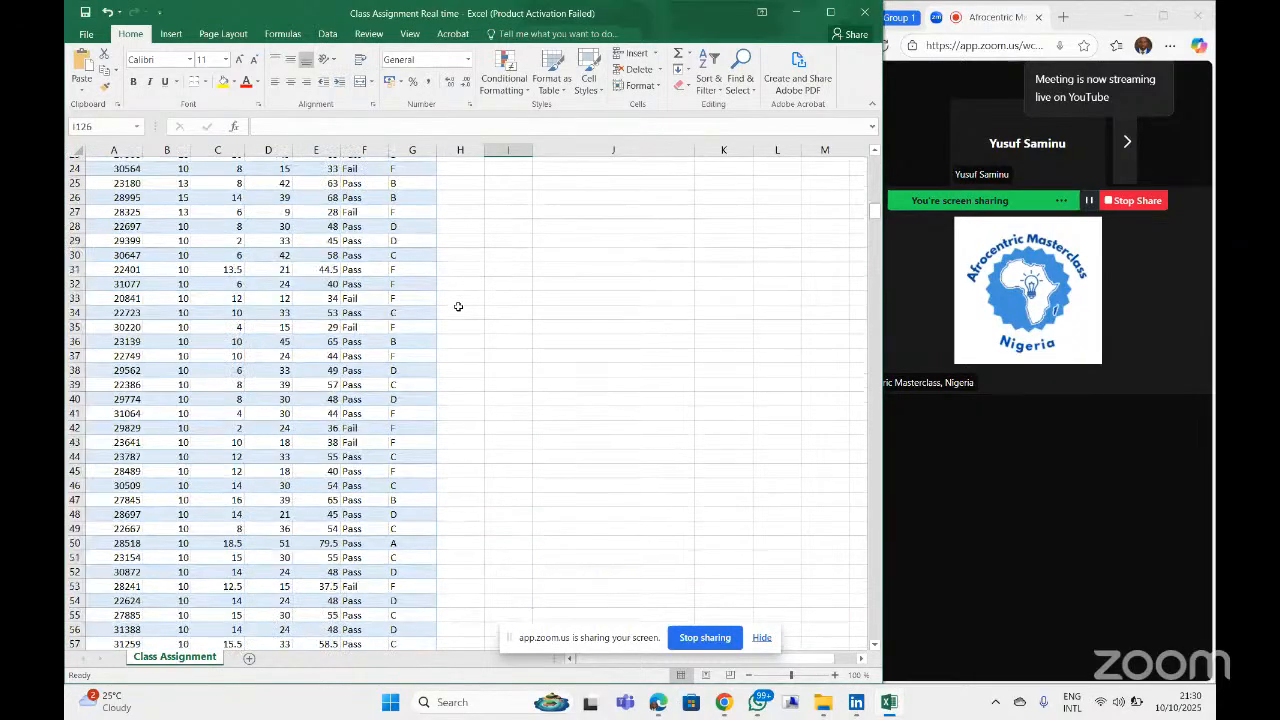
pyautogui.scroll(8, 458, 306)
pyautogui.click(805, 297)
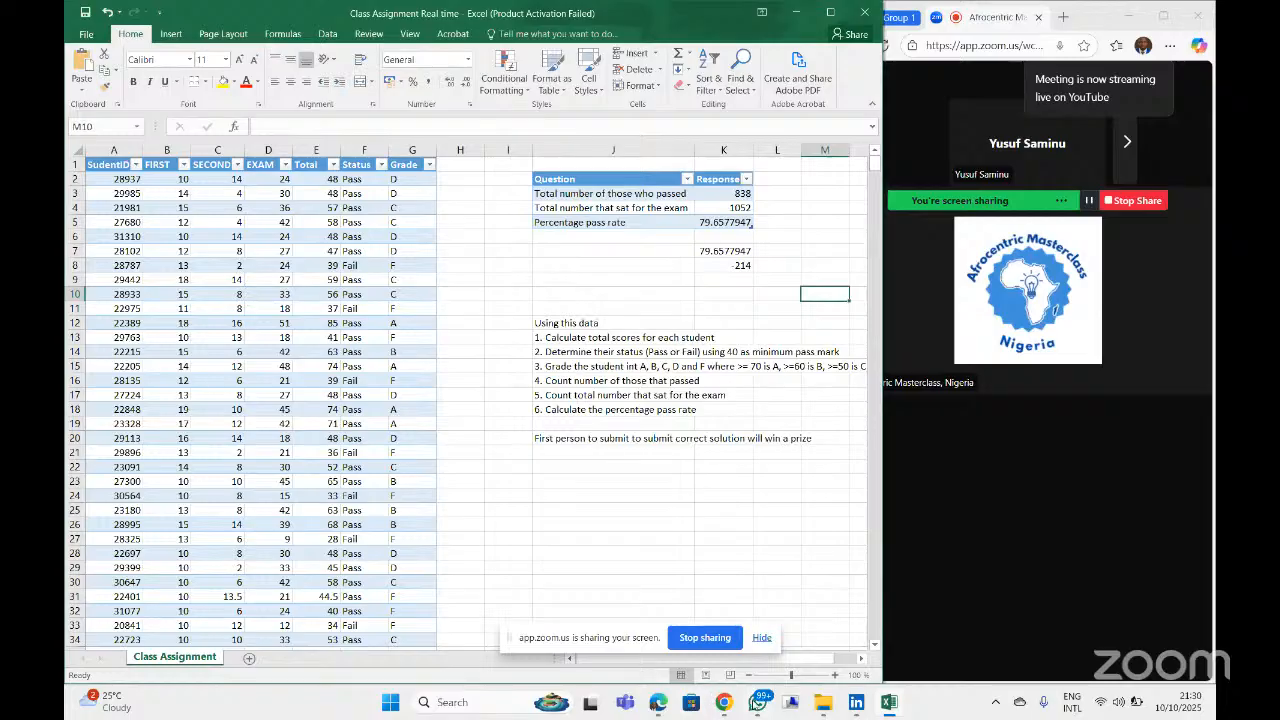
# Step: Switch to WhatsApp and attach the Class Assignment Real time workbook to the Afrocentric Masterclass chat
pyautogui.click(757, 704)
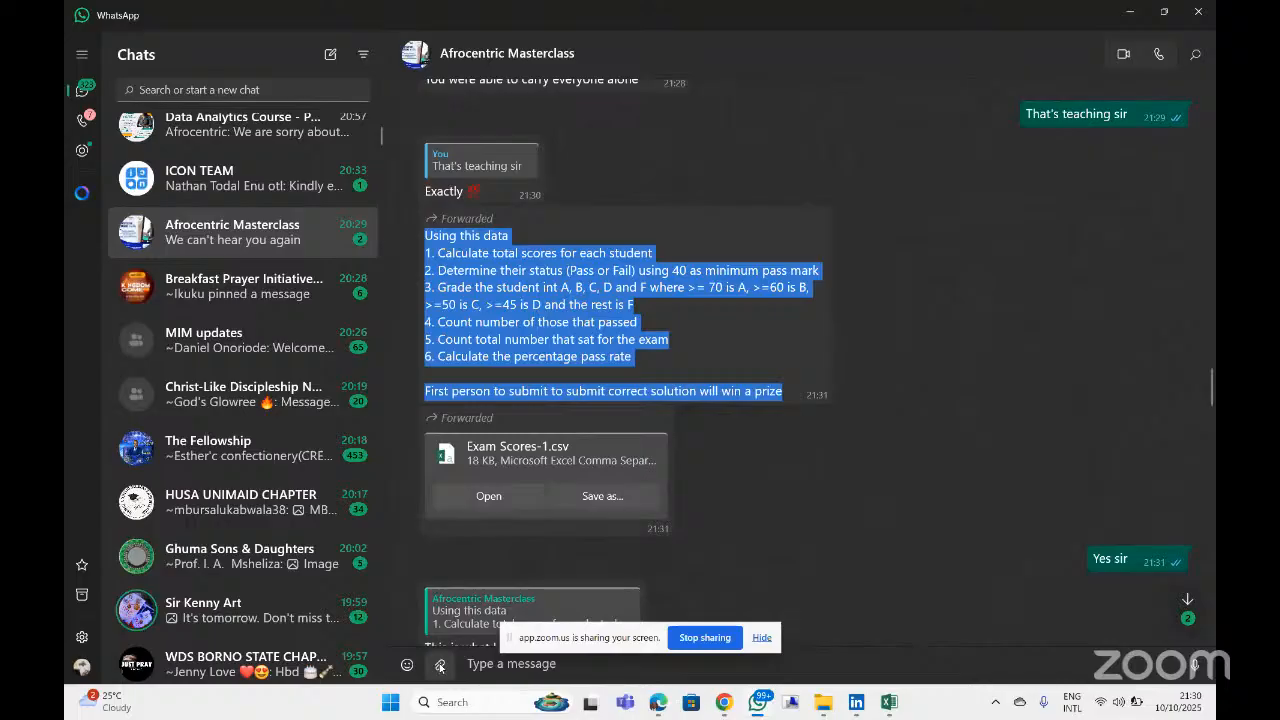
pyautogui.click(440, 664)
pyautogui.click(453, 565)
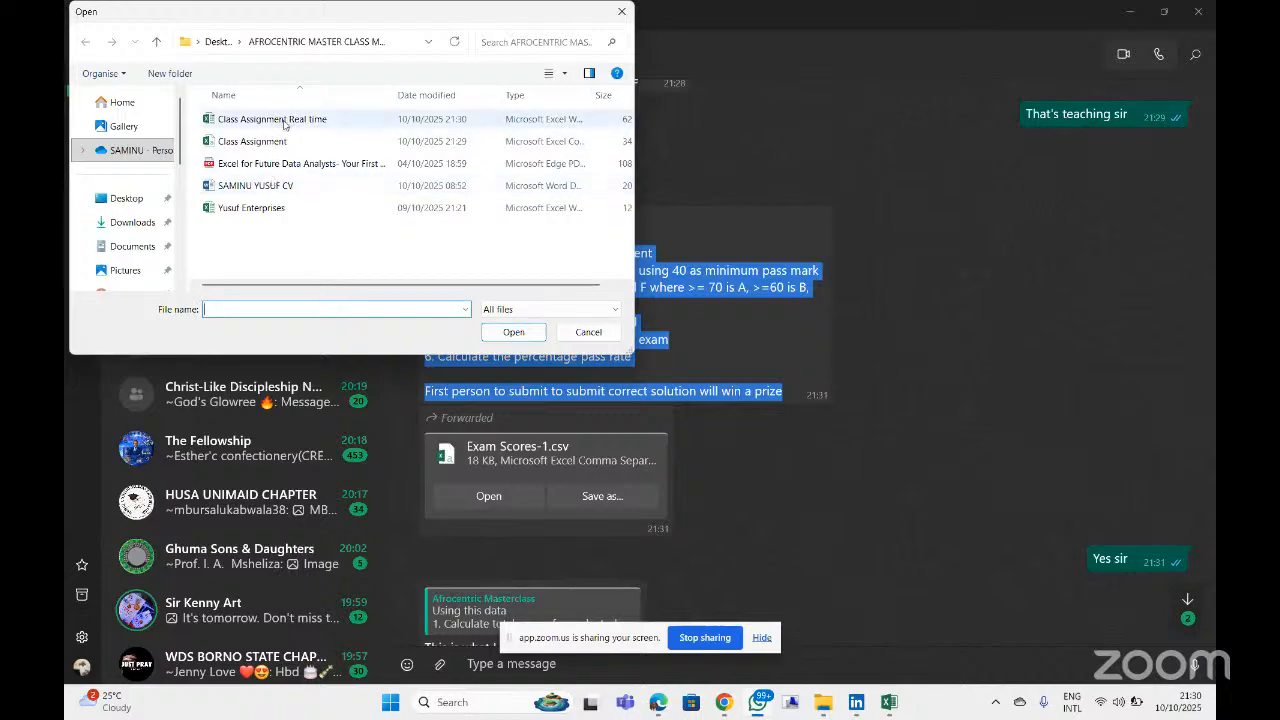
pyautogui.click(287, 119)
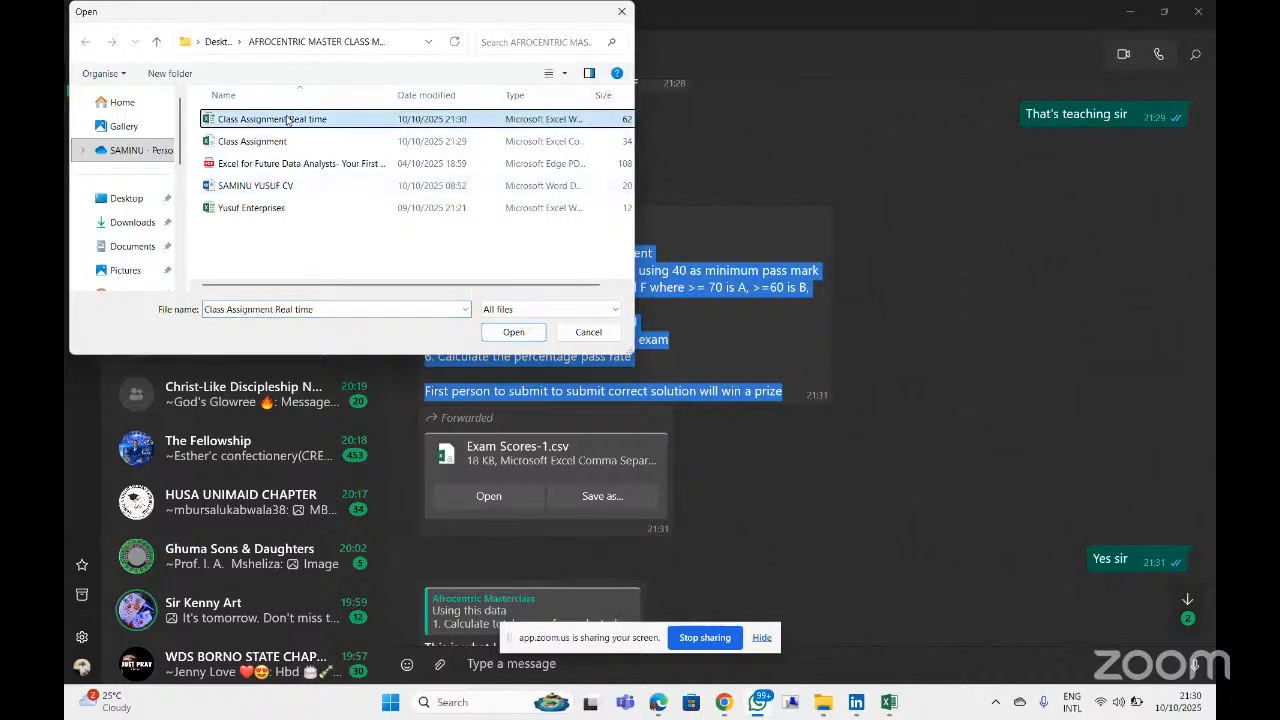
pyautogui.click(502, 335)
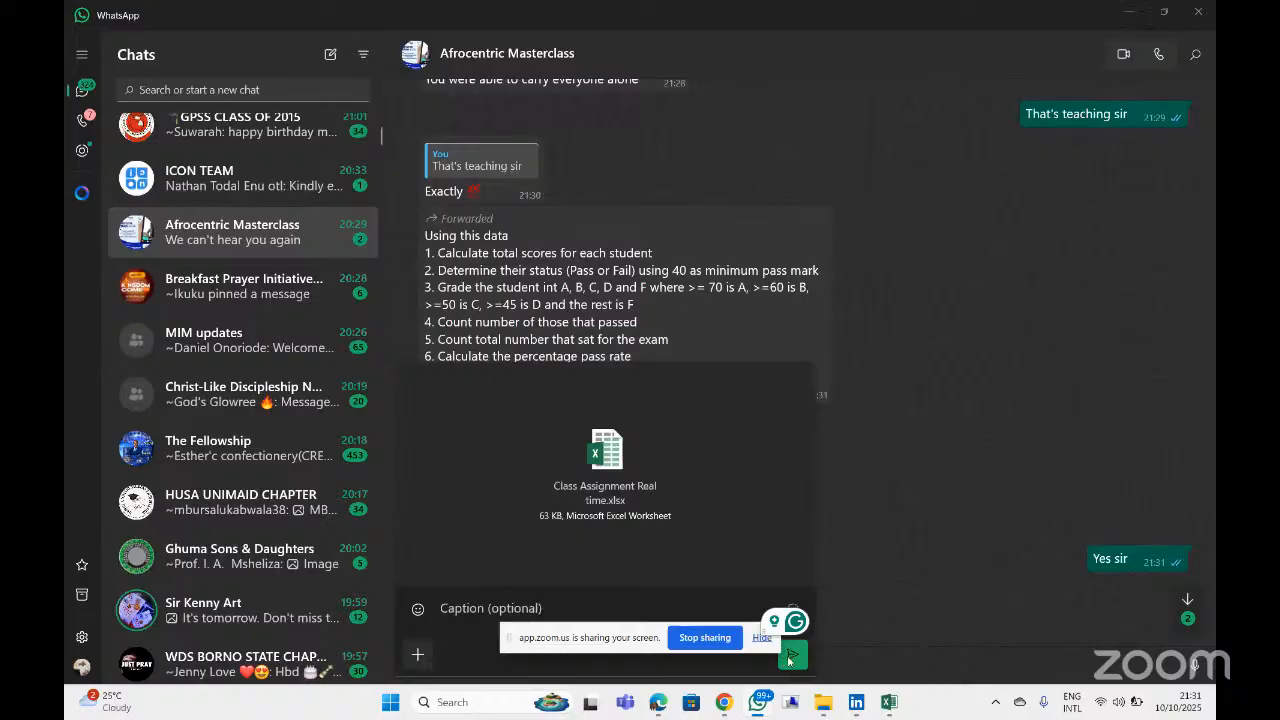
# Step: Switch back to Excel and format the whole Total column as Percentage
pyautogui.click(1126, 13)
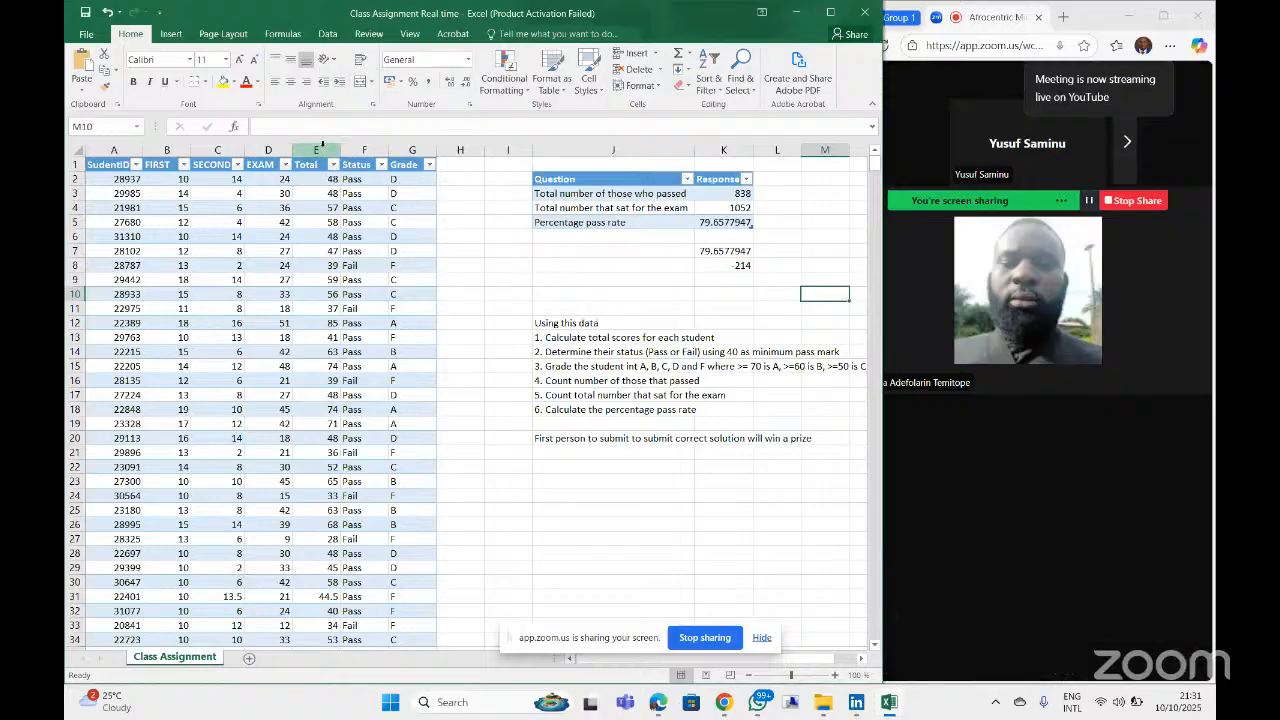
pyautogui.click(322, 149)
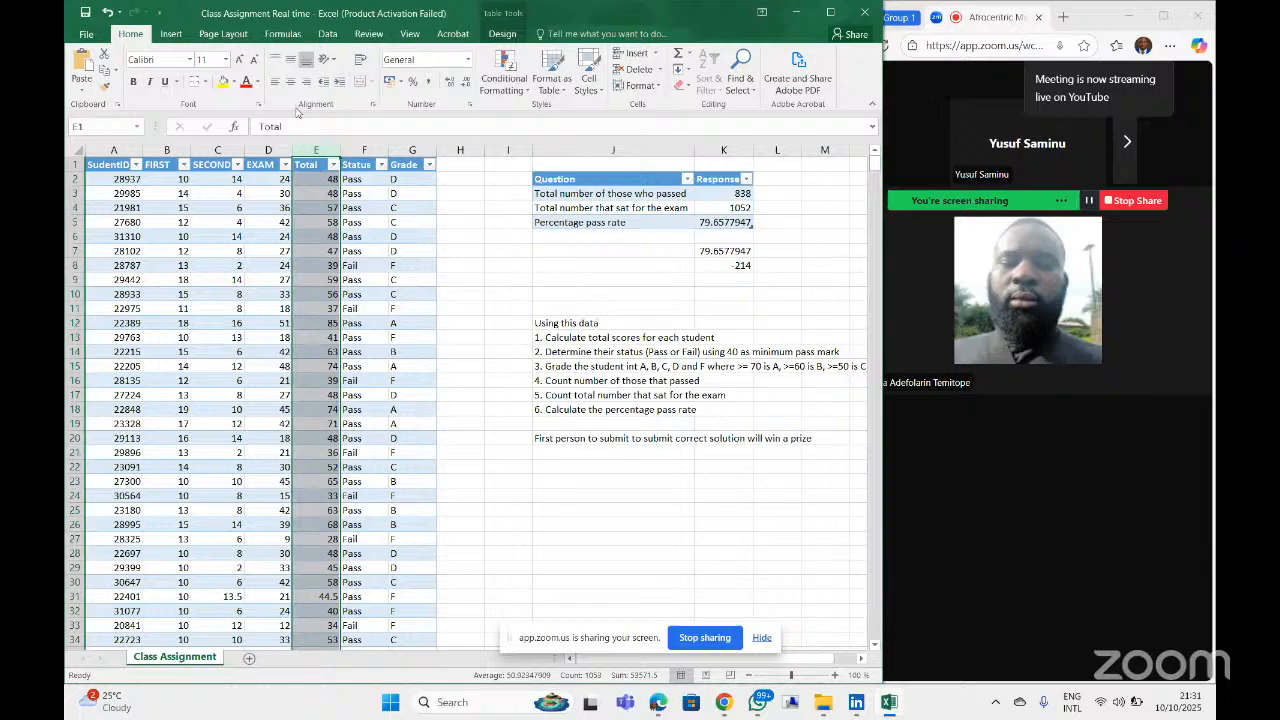
pyautogui.click(411, 82)
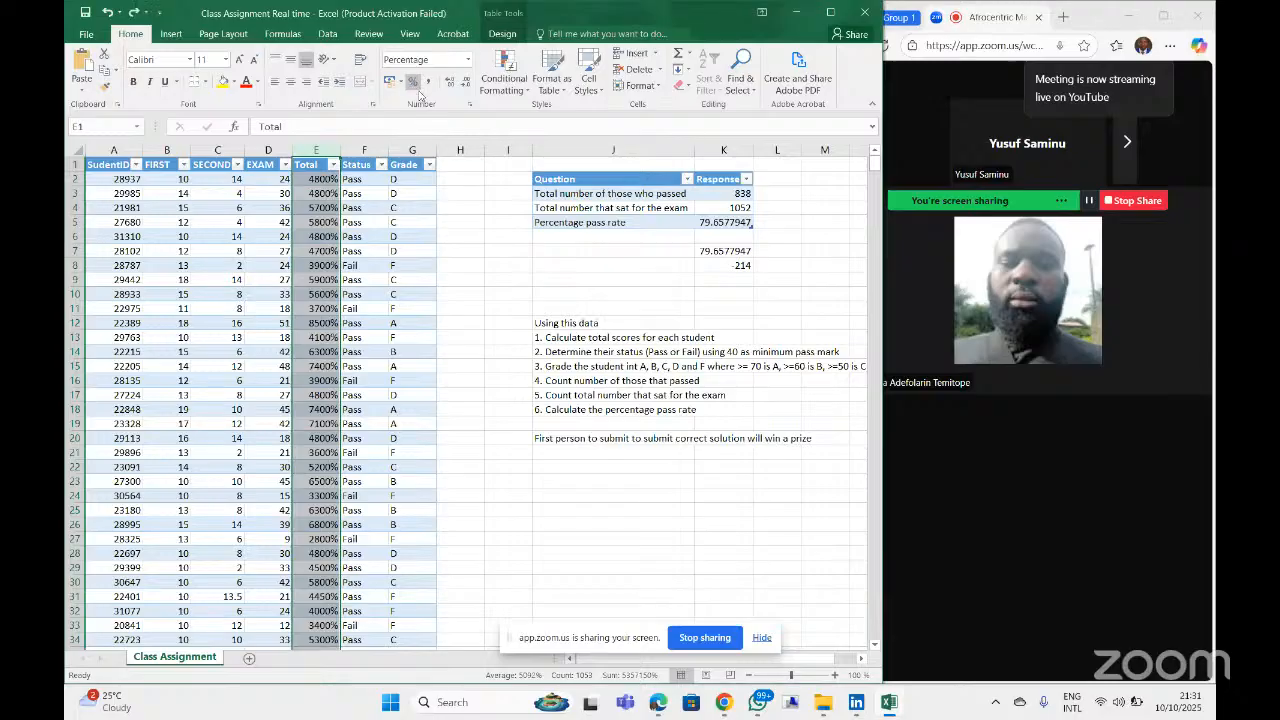
pyautogui.click(552, 297)
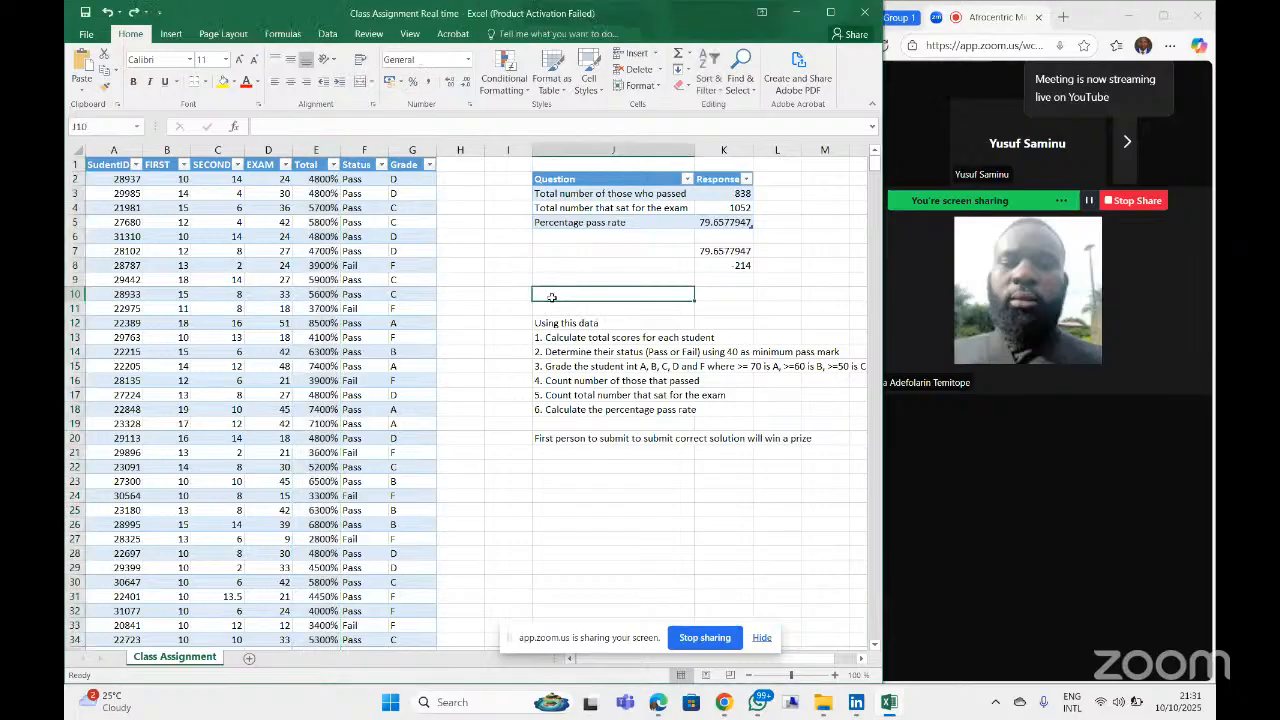
# Step: Undo the Percentage formatting of the Total column
pyautogui.hotkey('ctrl', 'z')
pyautogui.click(508, 280)
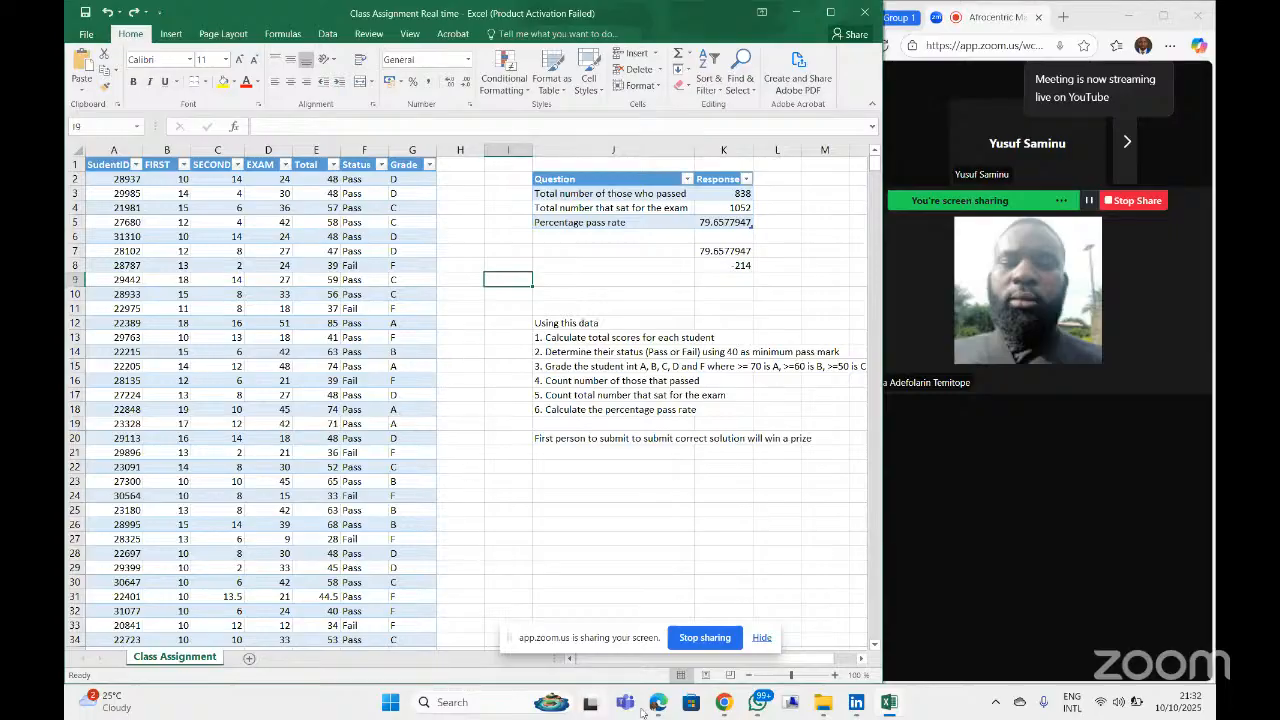
# Step: Switch to WhatsApp, send the attached Class Assignment Real time workbook to the Afrocentric Masterclass chat, and return to Excel
pyautogui.moveTo(727, 707)
pyautogui.click(668, 636)
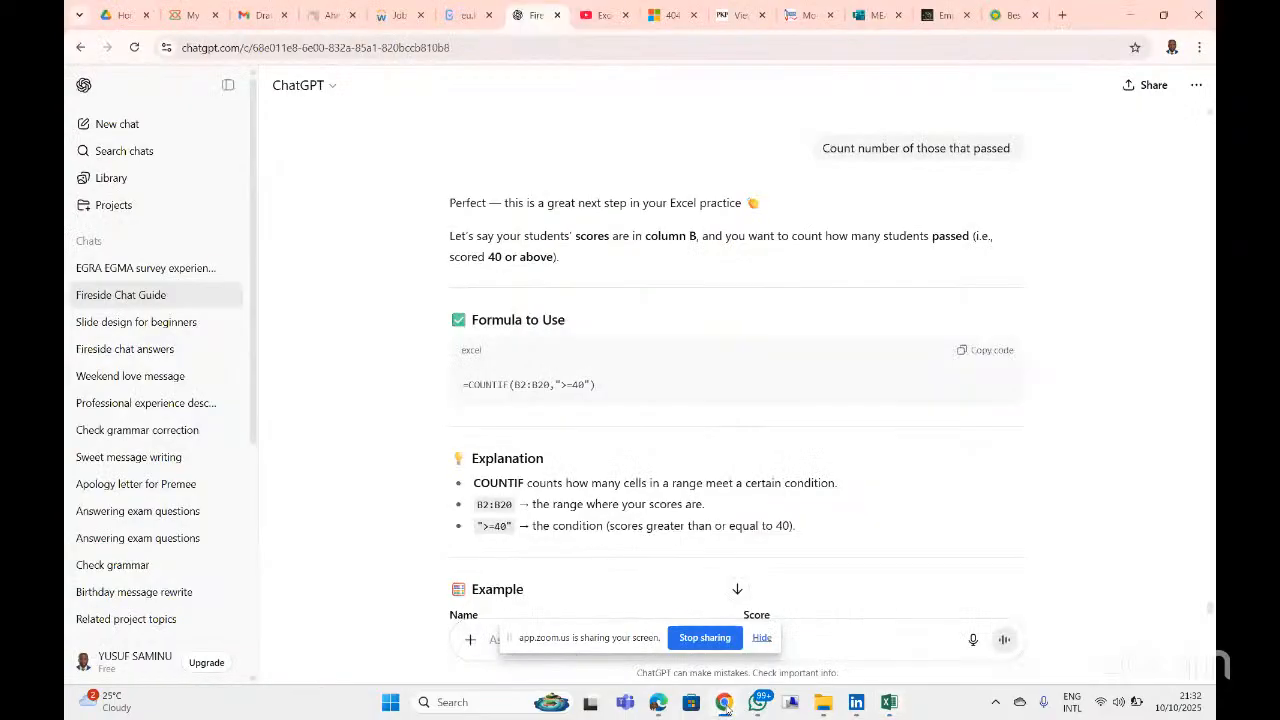
pyautogui.click(758, 702)
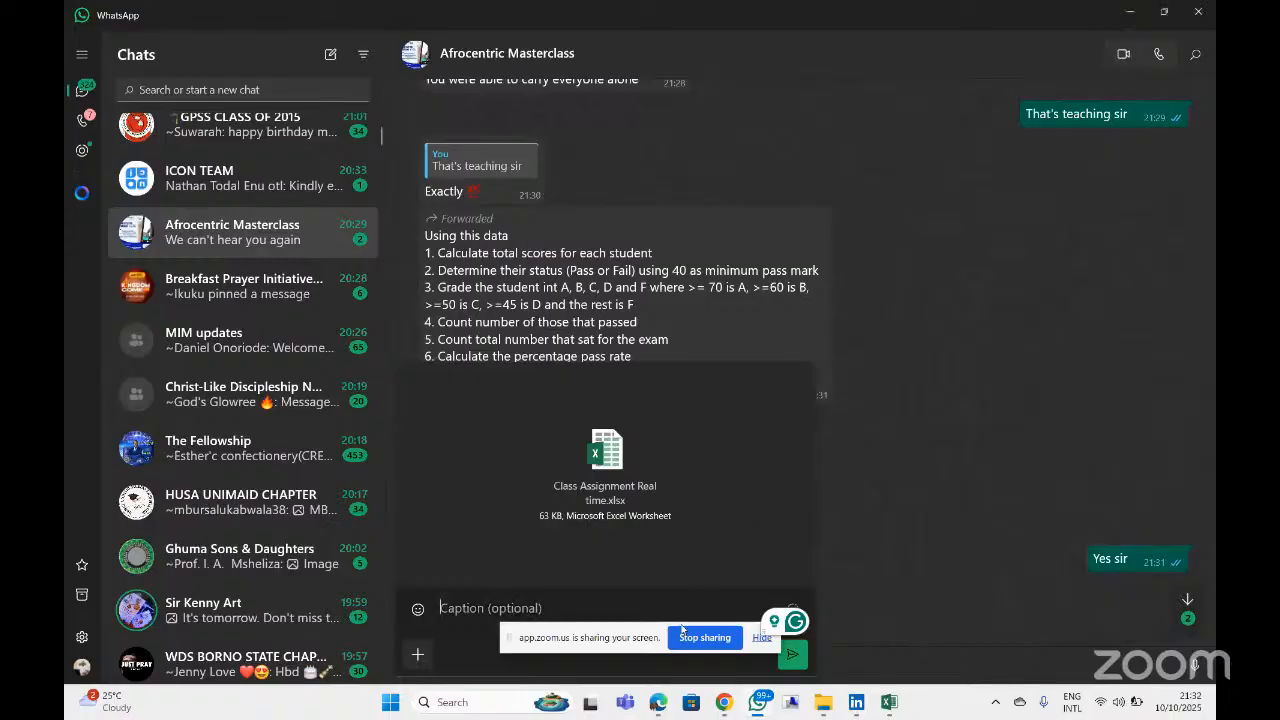
pyautogui.moveTo(683, 628); pyautogui.dragTo(420, 523)
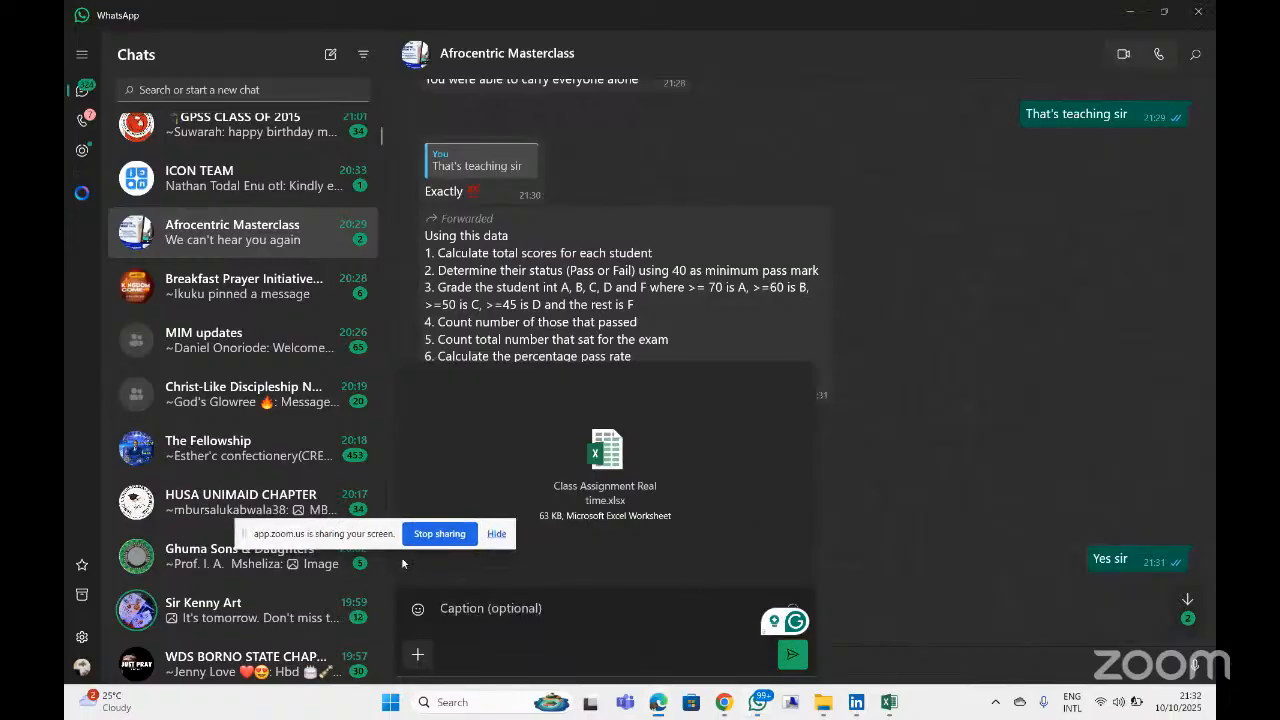
pyautogui.click(789, 656)
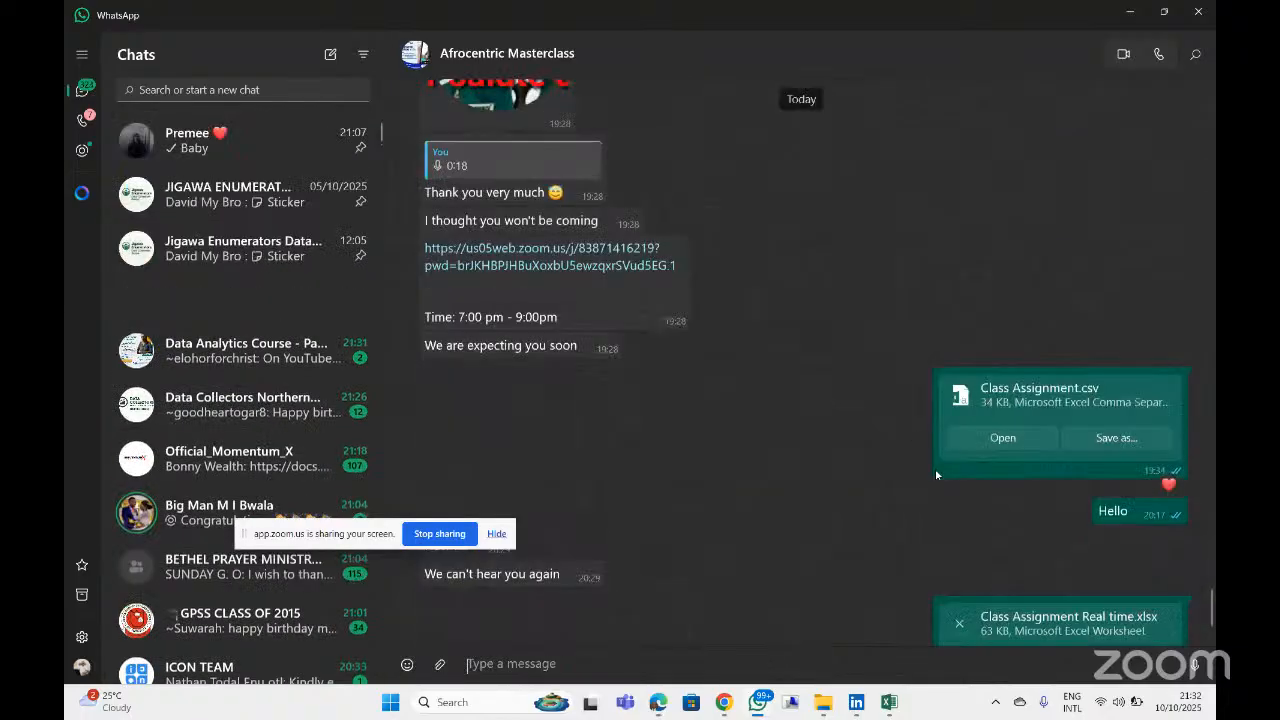
pyautogui.moveTo(355, 539); pyautogui.dragTo(588, 662)
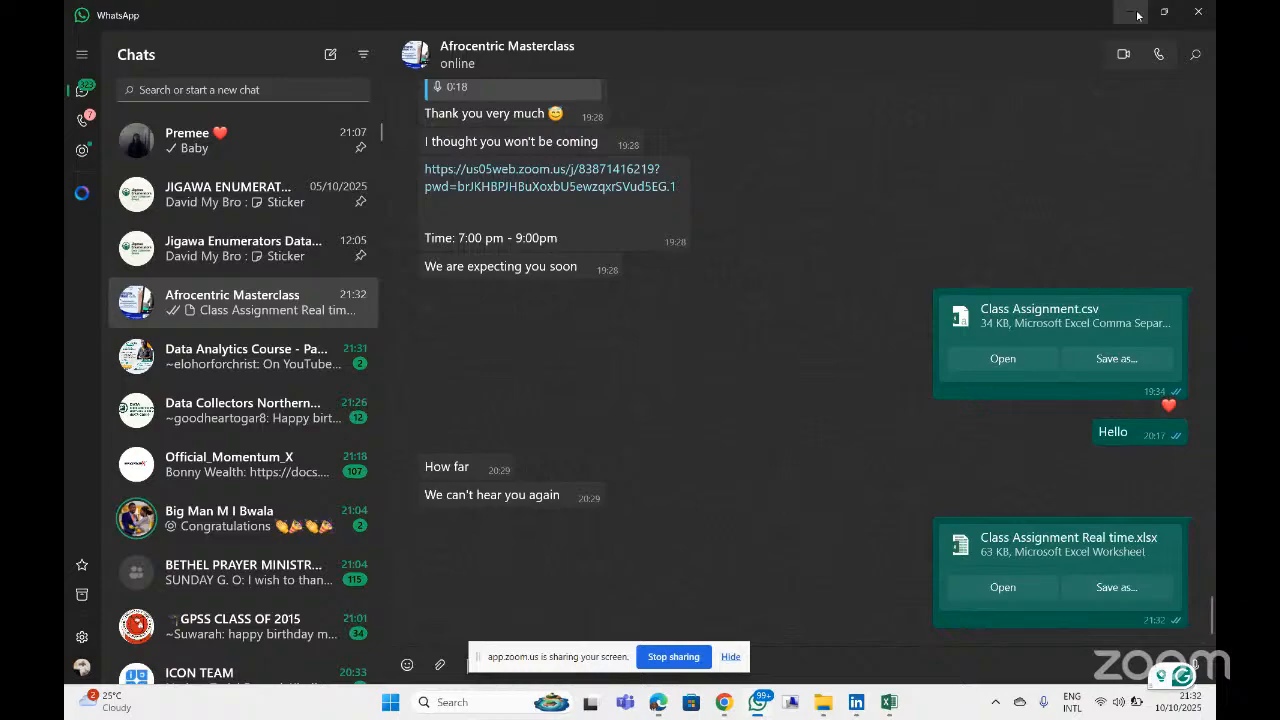
pyautogui.click(1135, 12)
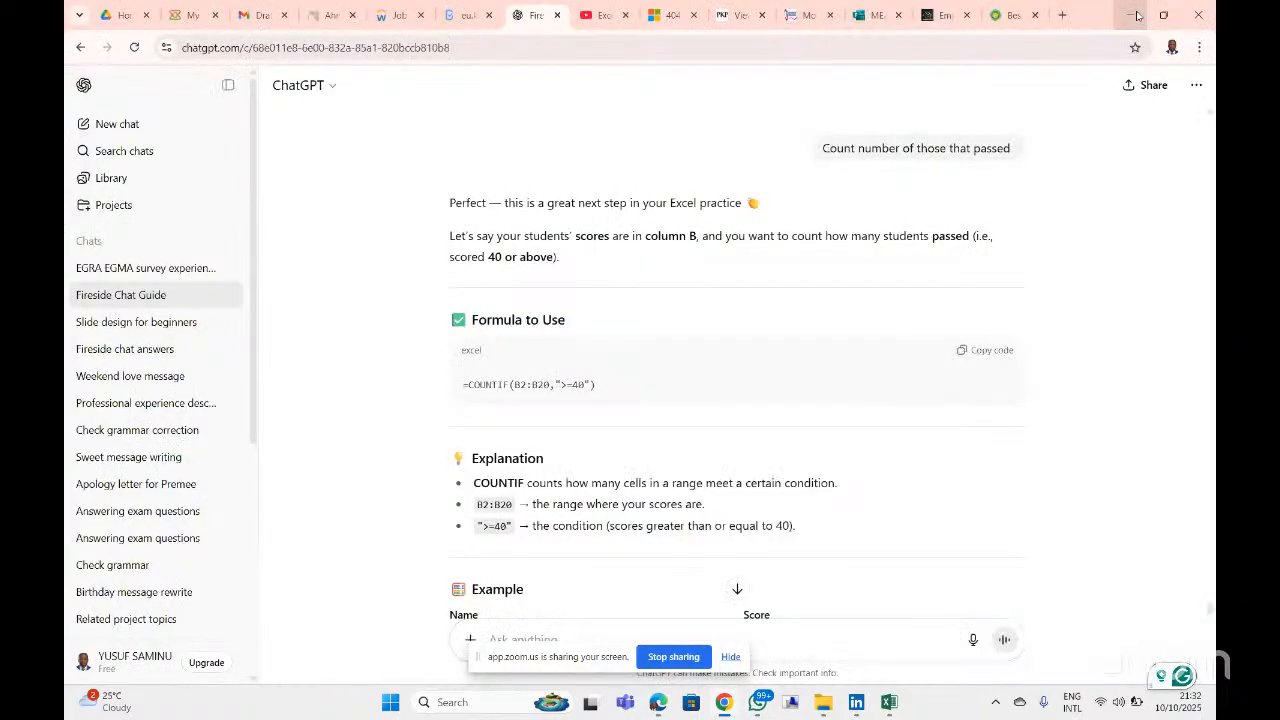
pyautogui.click(1136, 14)
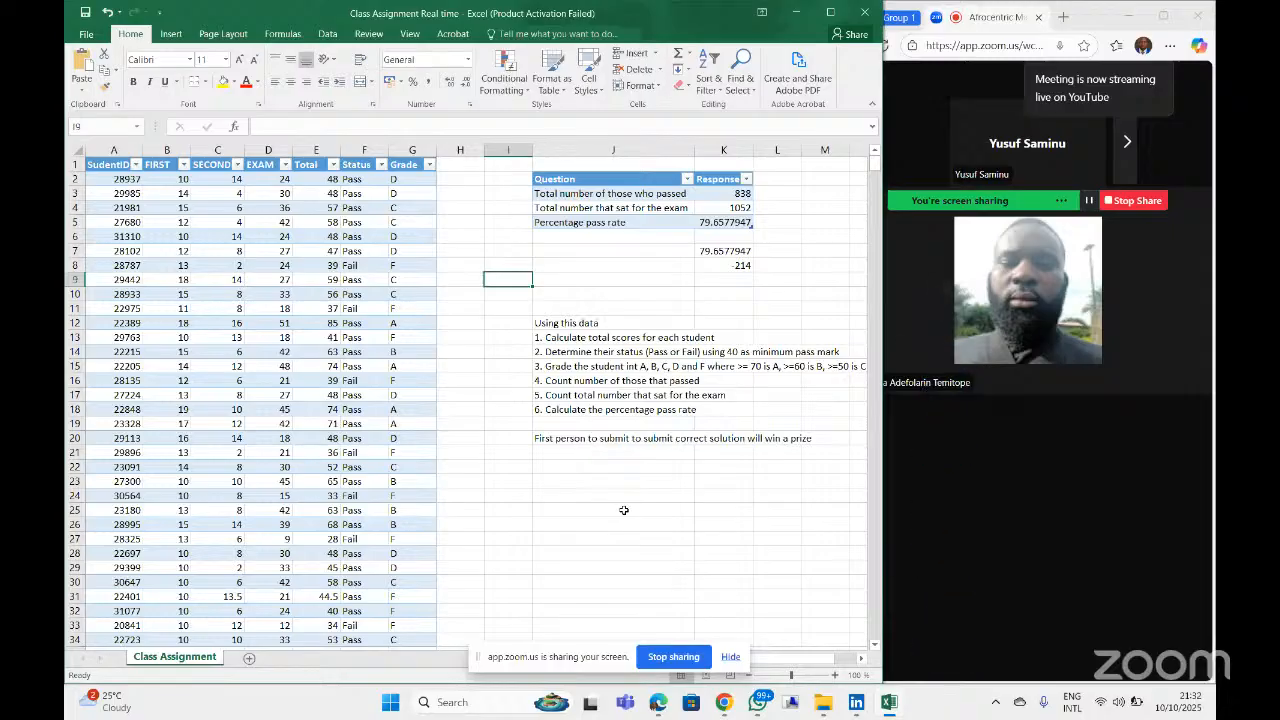
pyautogui.moveTo(962, 562)
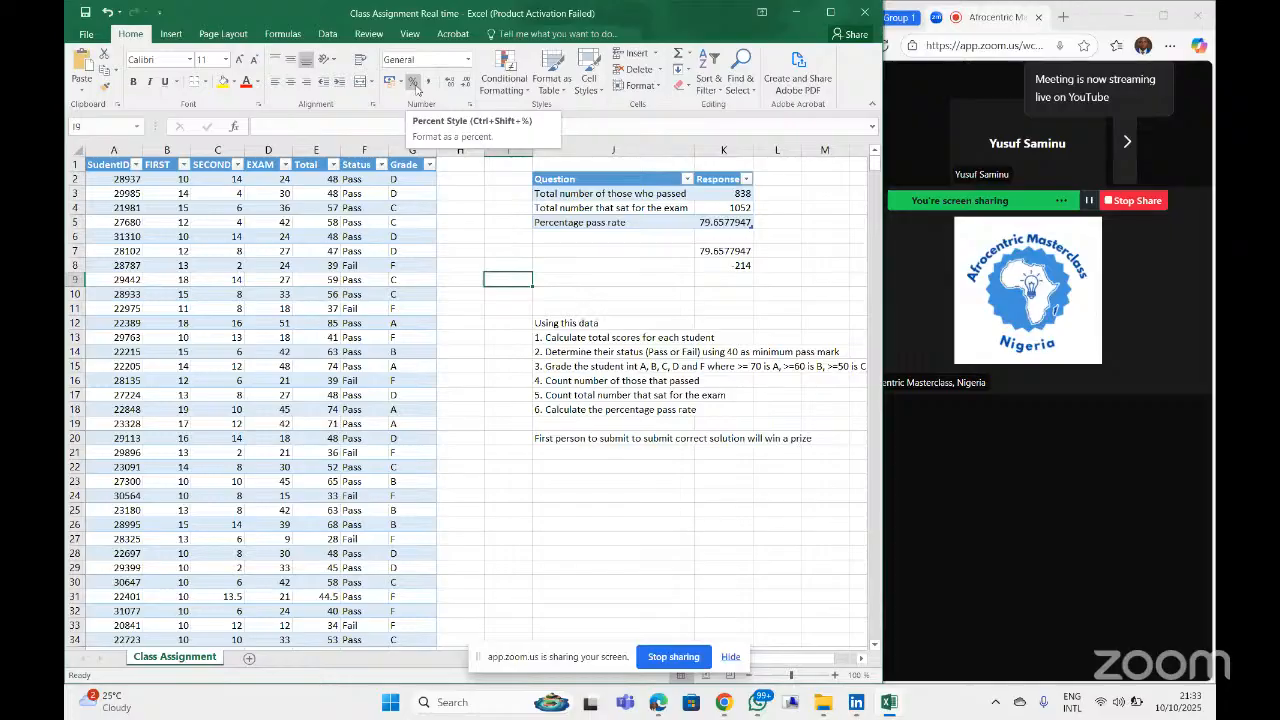
# Step: Try the Percentage format on the first student's EXAM score in D2, and change it to the Number format
pyautogui.click(266, 180)
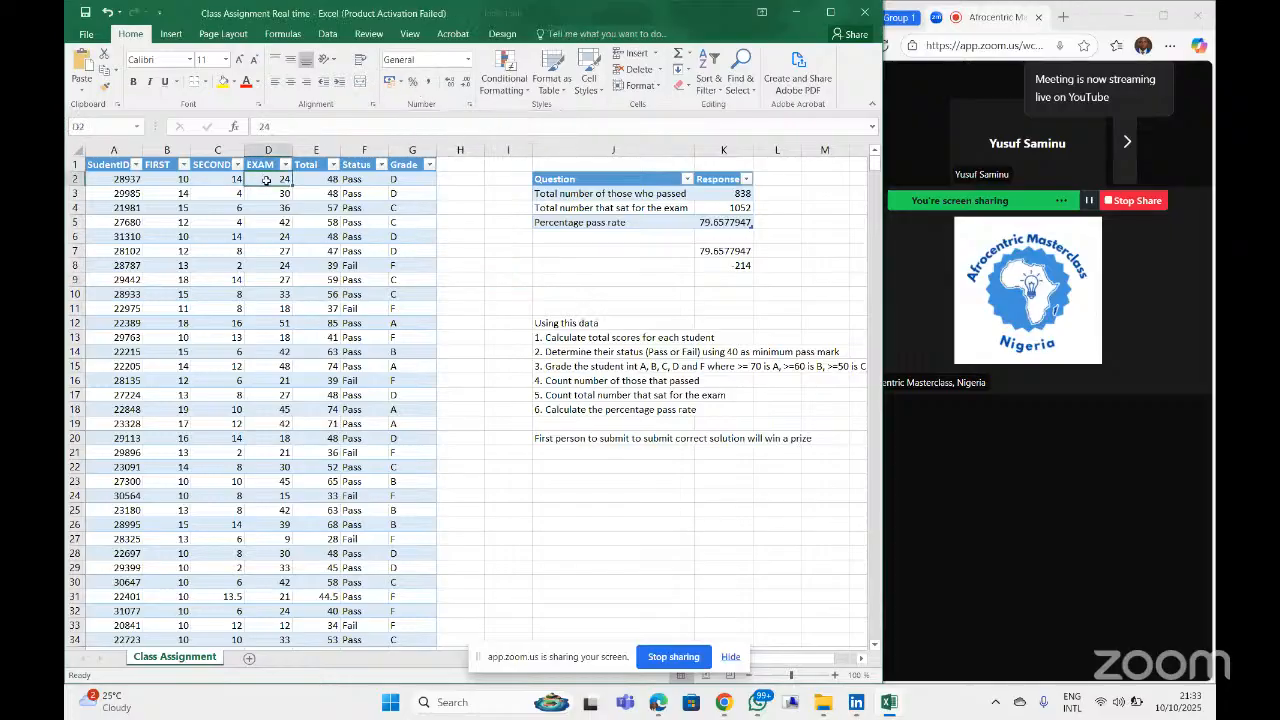
pyautogui.click(413, 84)
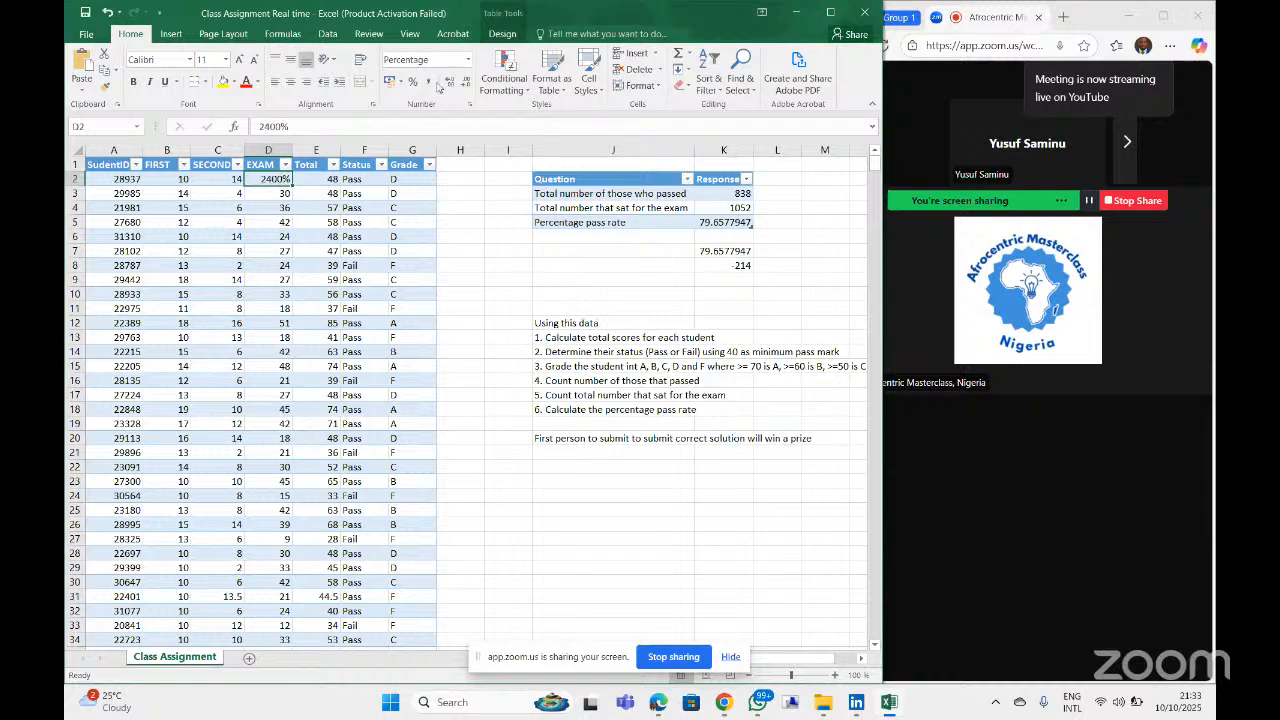
pyautogui.click(467, 60)
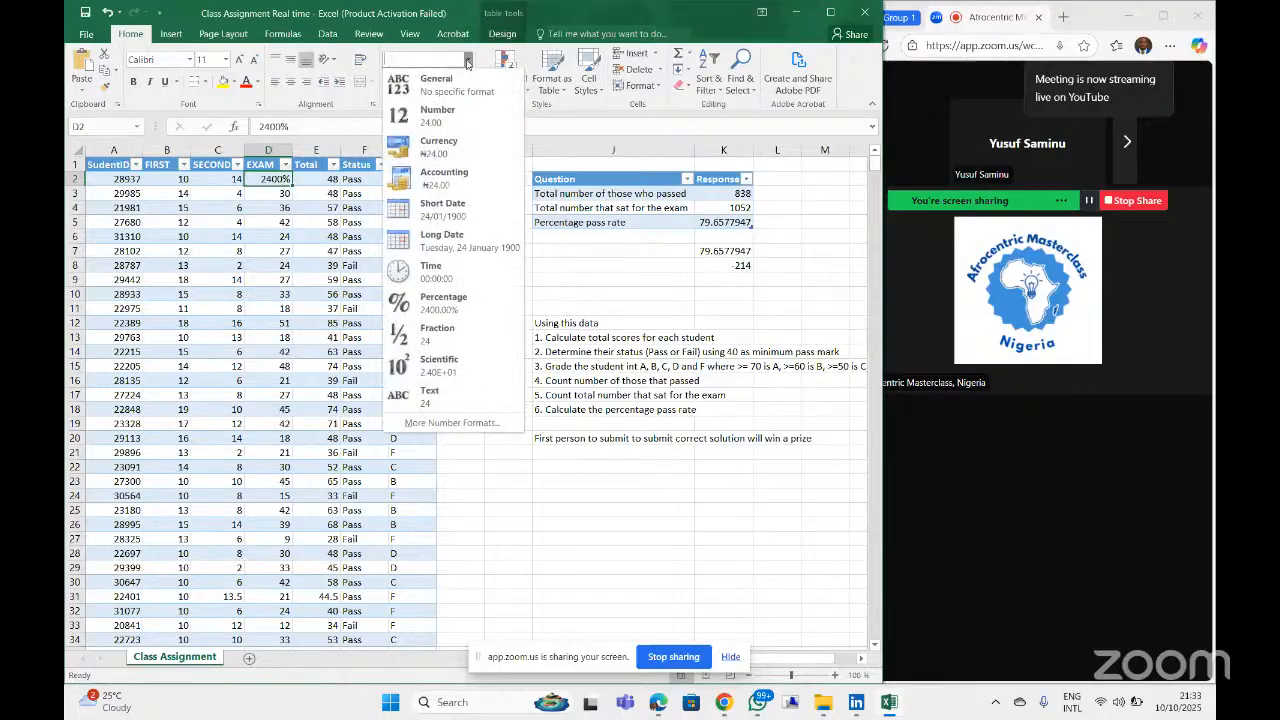
pyautogui.click(448, 116)
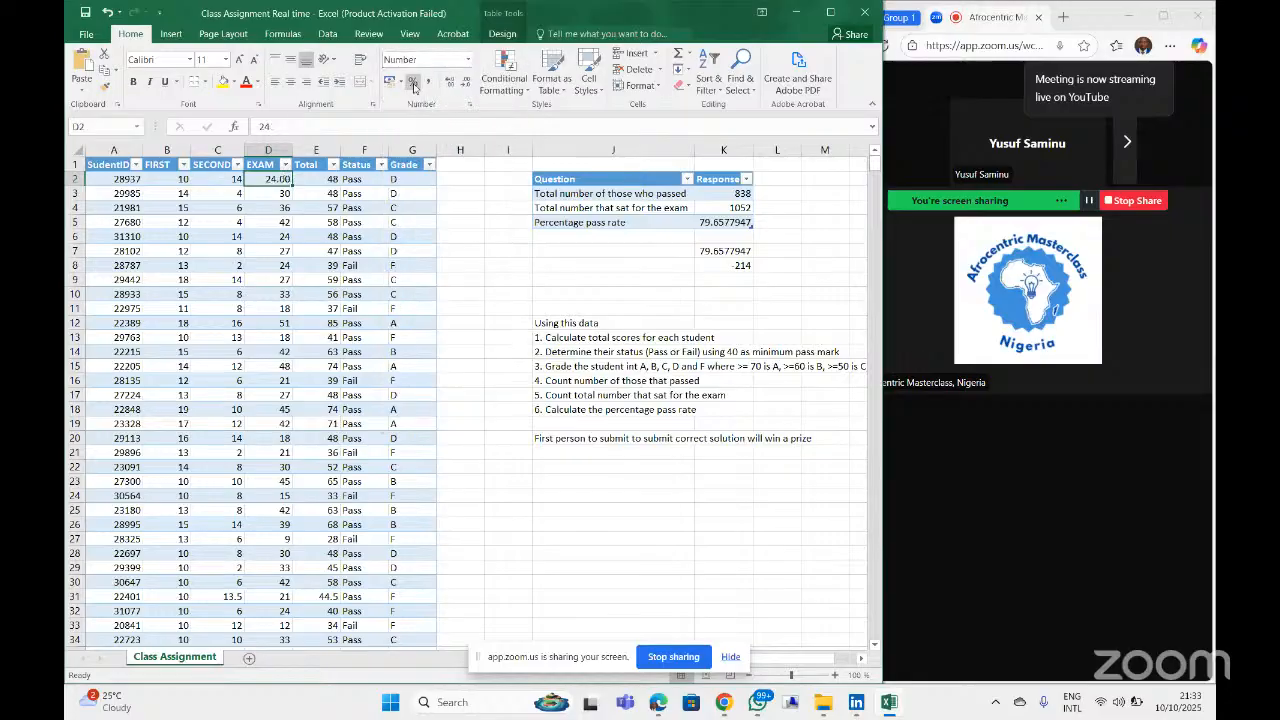
# Step: Apply Percent Style to the EXAM score in D2 again, and undo the trial formatting of that cell
pyautogui.click(414, 87)
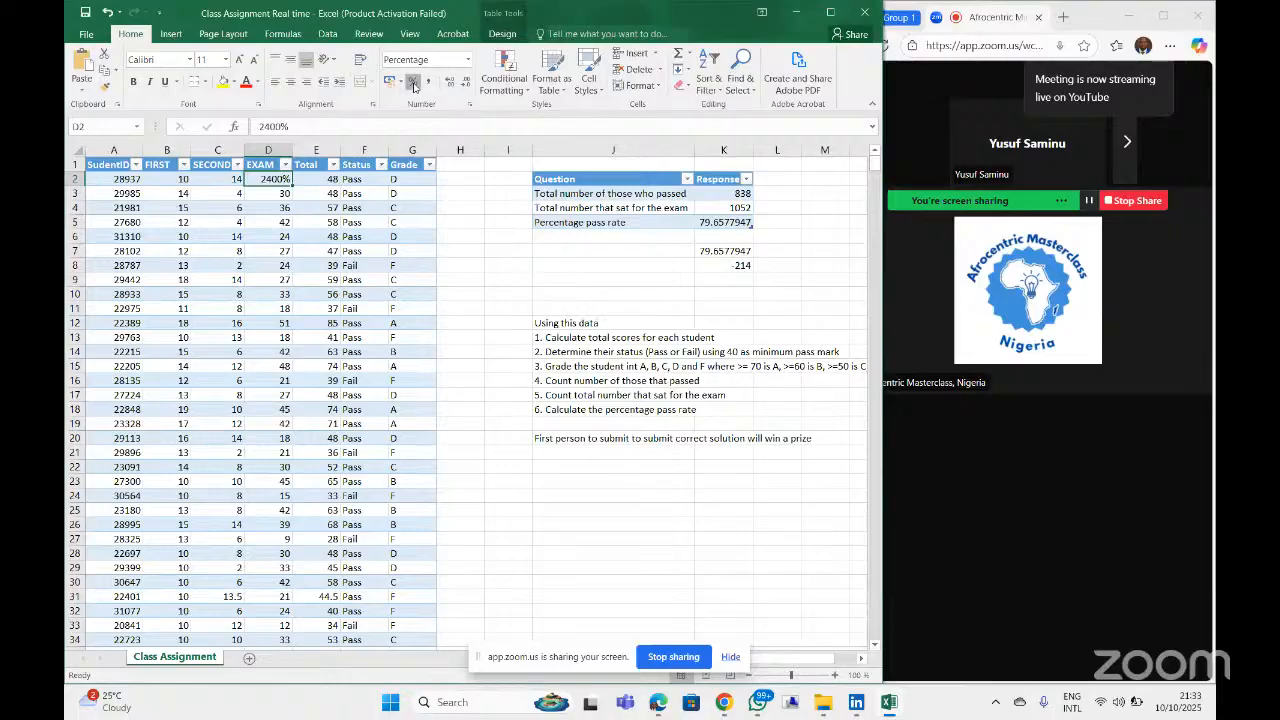
pyautogui.click(466, 60)
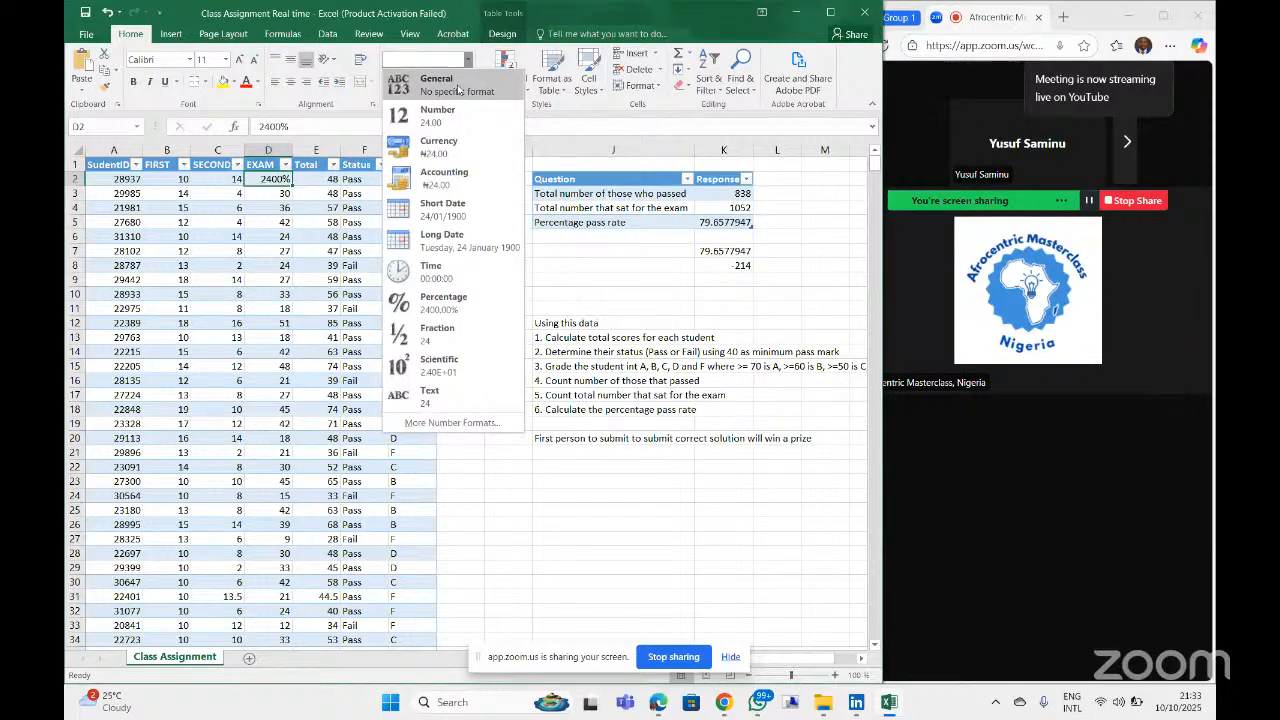
pyautogui.press('Escape')
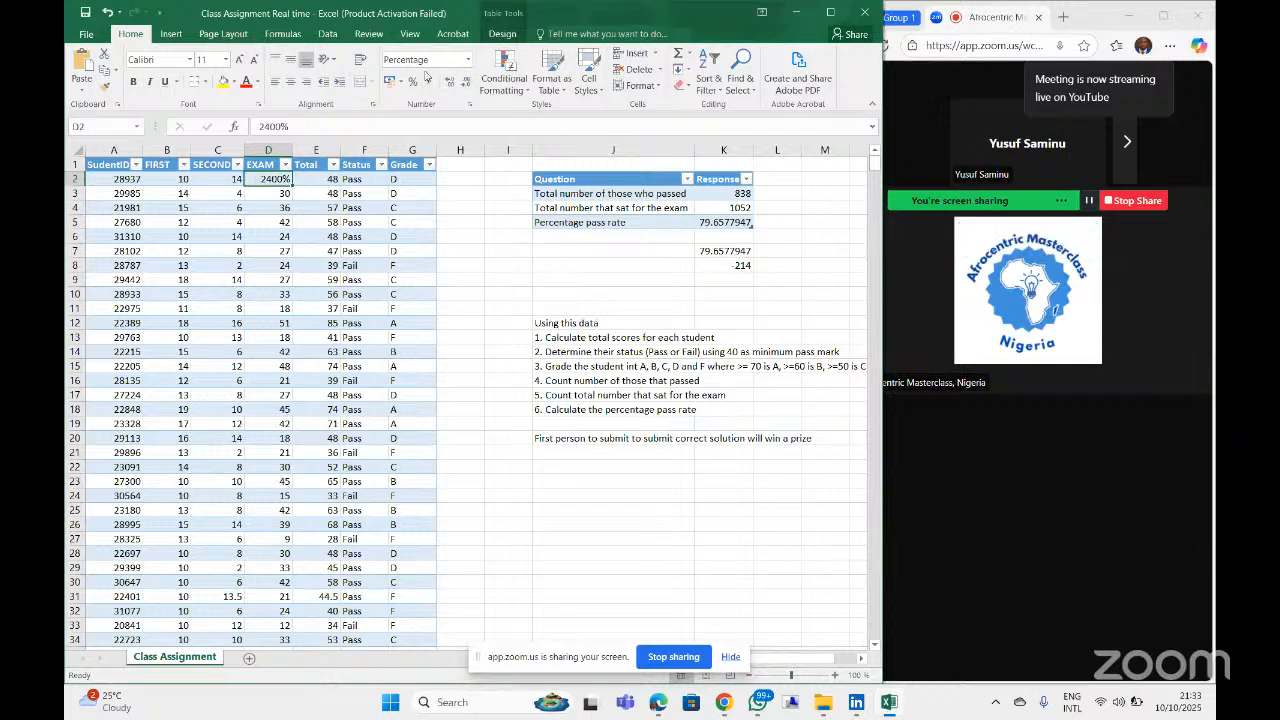
pyautogui.click(479, 222)
pyautogui.hotkey('ctrl', 'z')
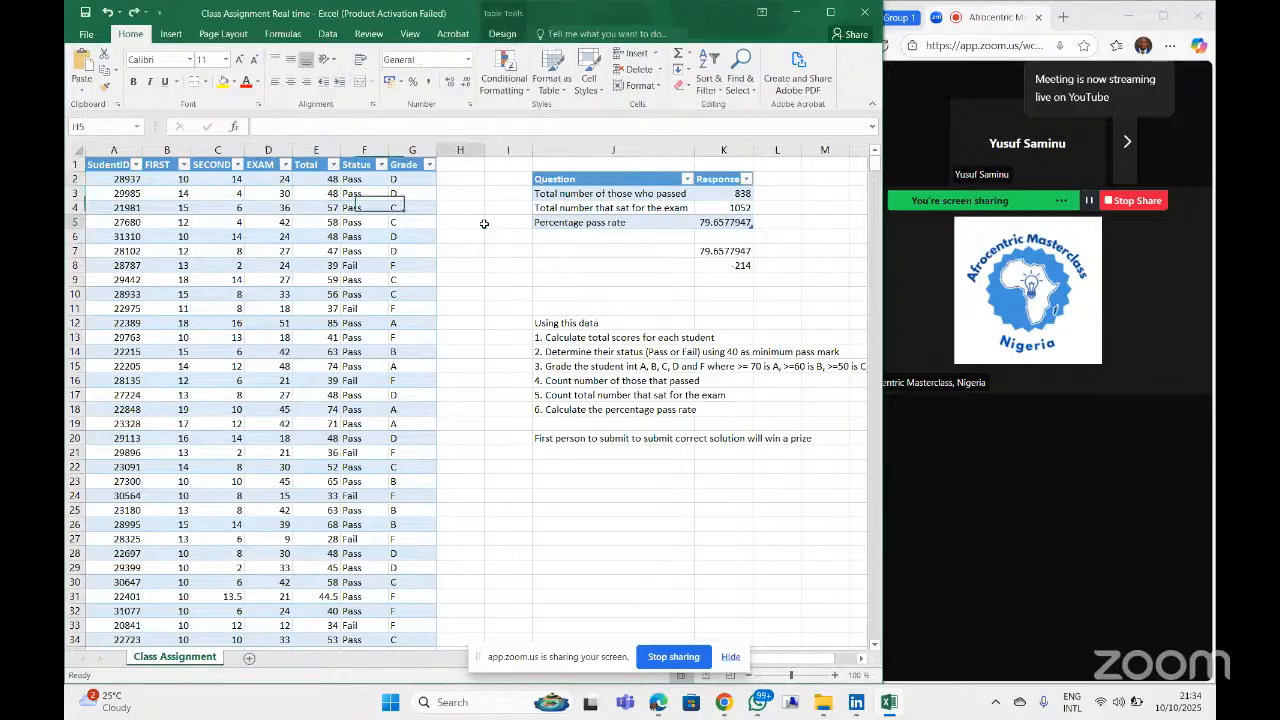
pyautogui.click(484, 222)
pyautogui.click(549, 265)
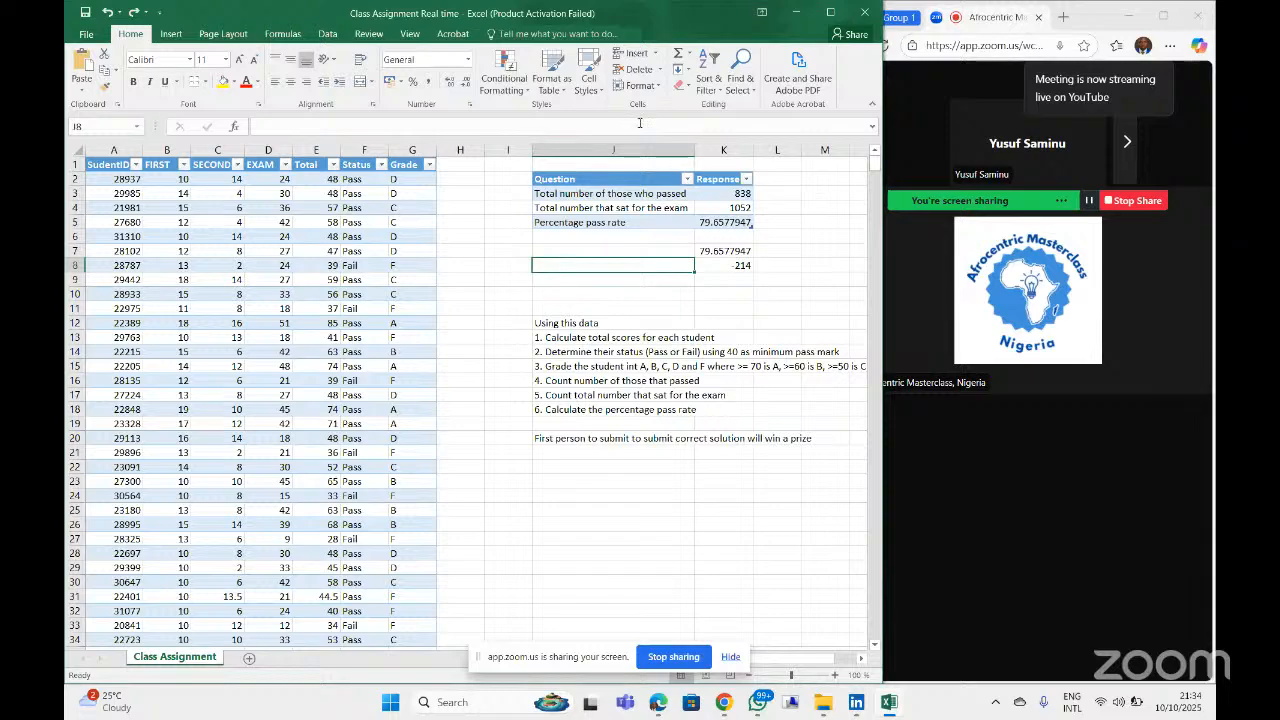
pyautogui.click(673, 281)
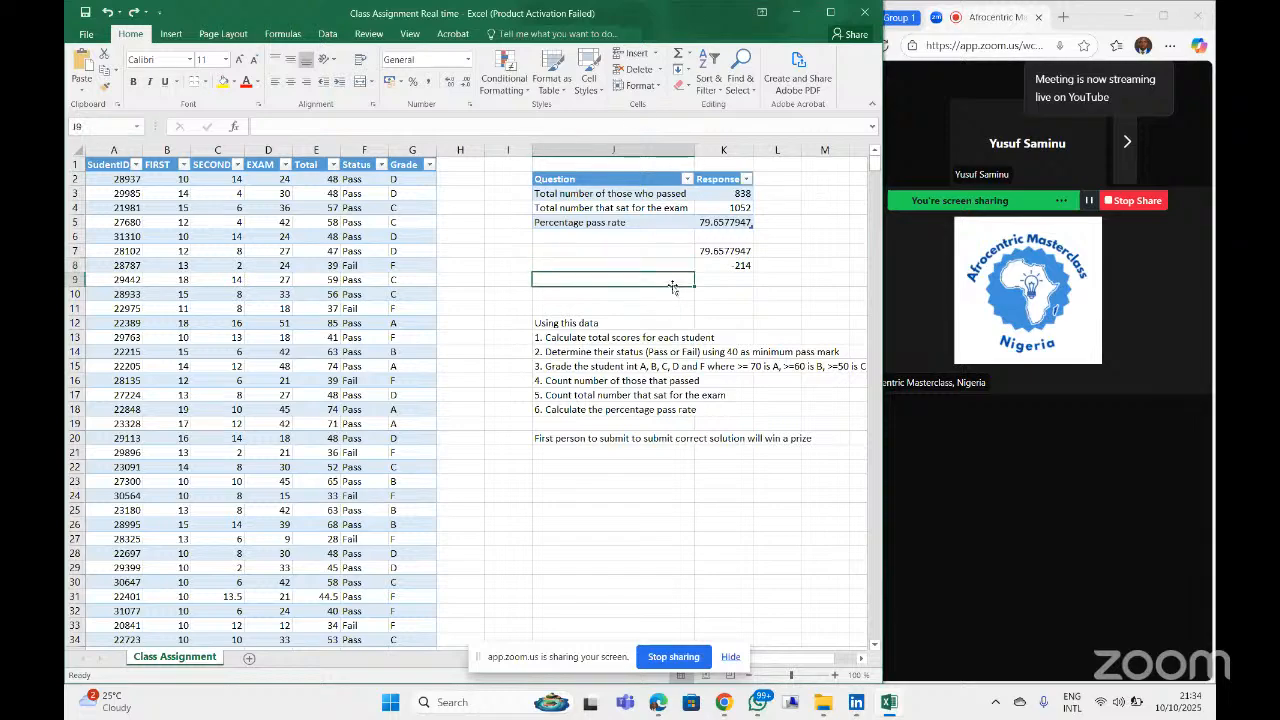